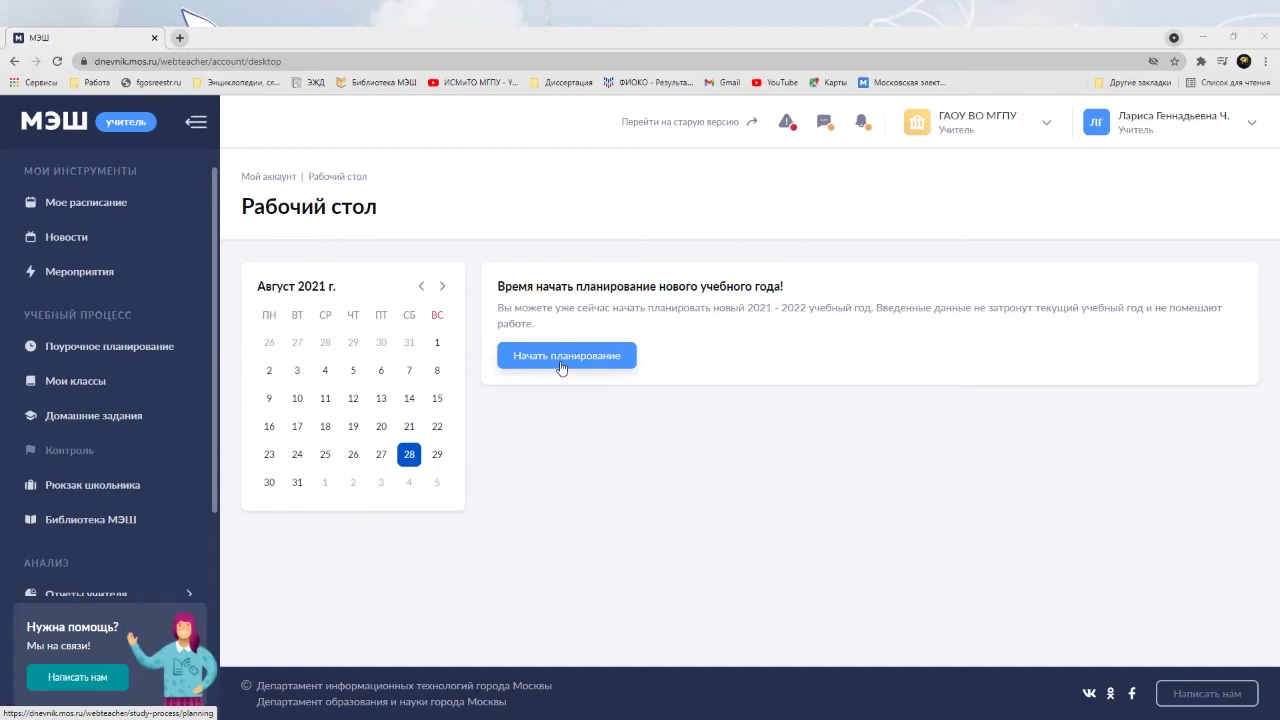
Open the lesson planning section, expand the list of lesson plans, and start developing a new lesson plan from scratch.
{"action": "left_click", "coordinate": [561, 367]}
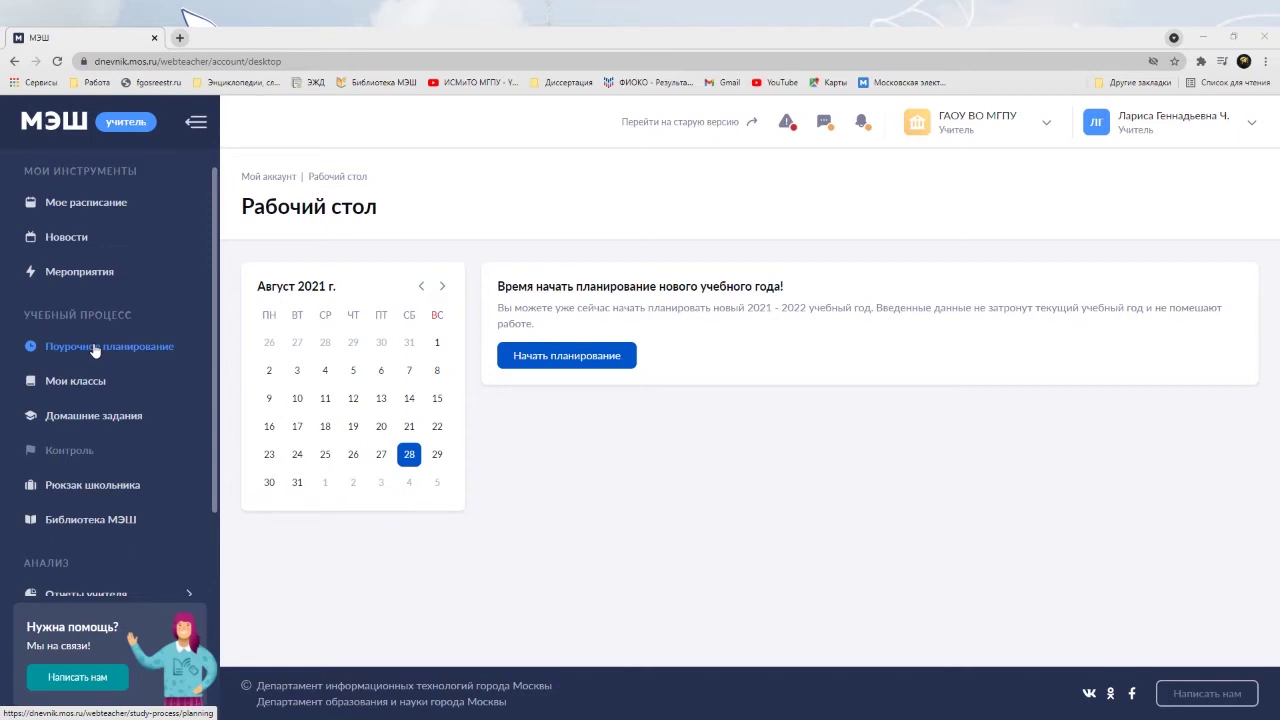
{"action": "left_click", "coordinate": [95, 349]}
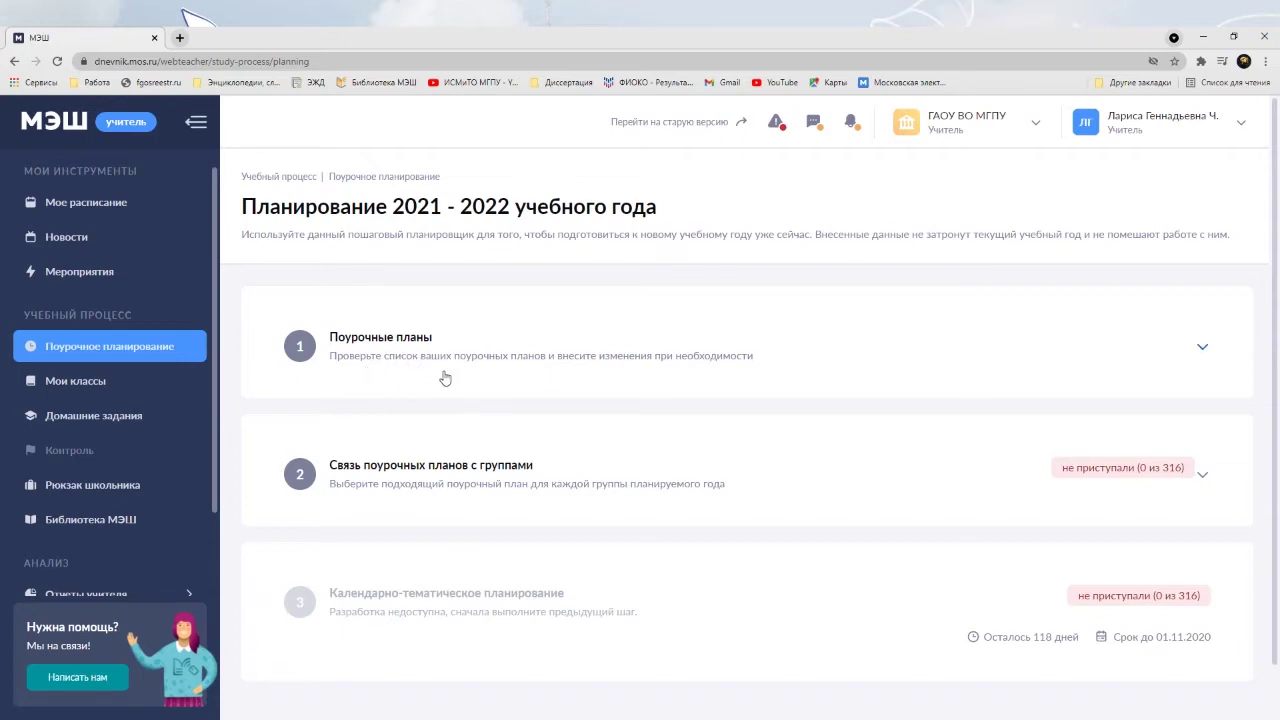
{"action": "left_click", "coordinate": [1203, 356]}
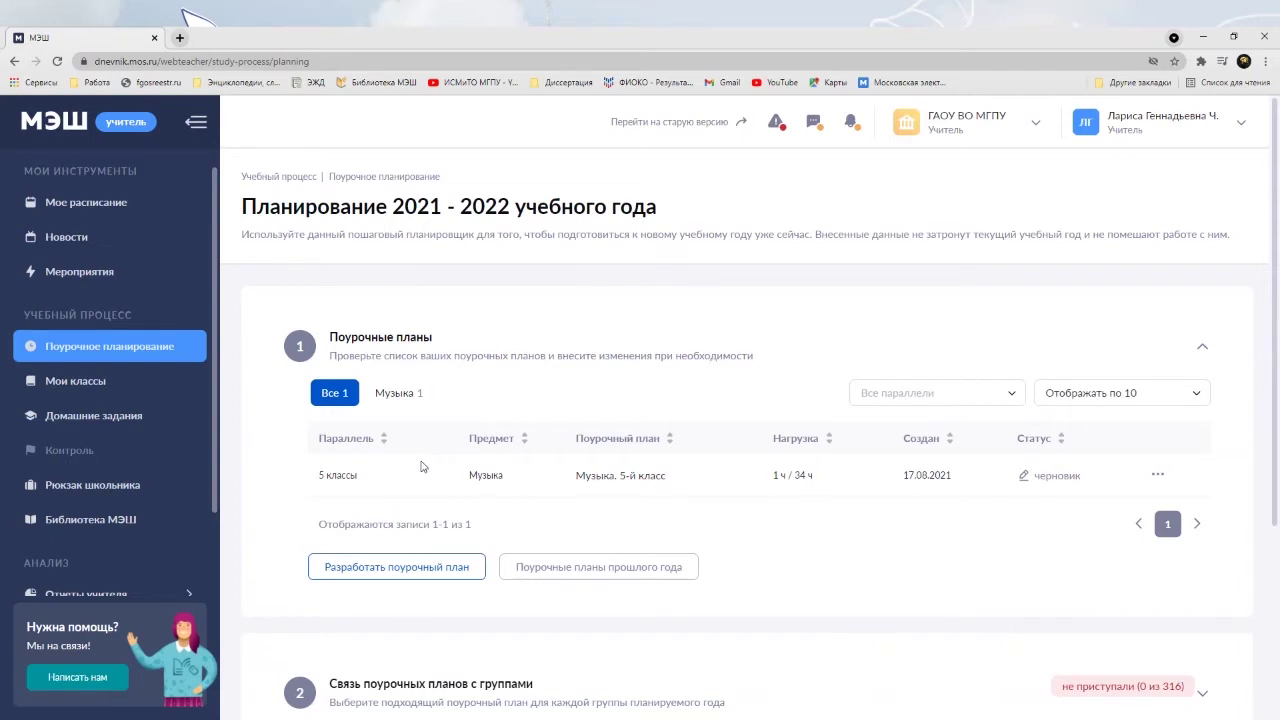
{"action": "scroll", "coordinate": [437, 464], "scroll_direction": "down", "scroll_amount": 1}
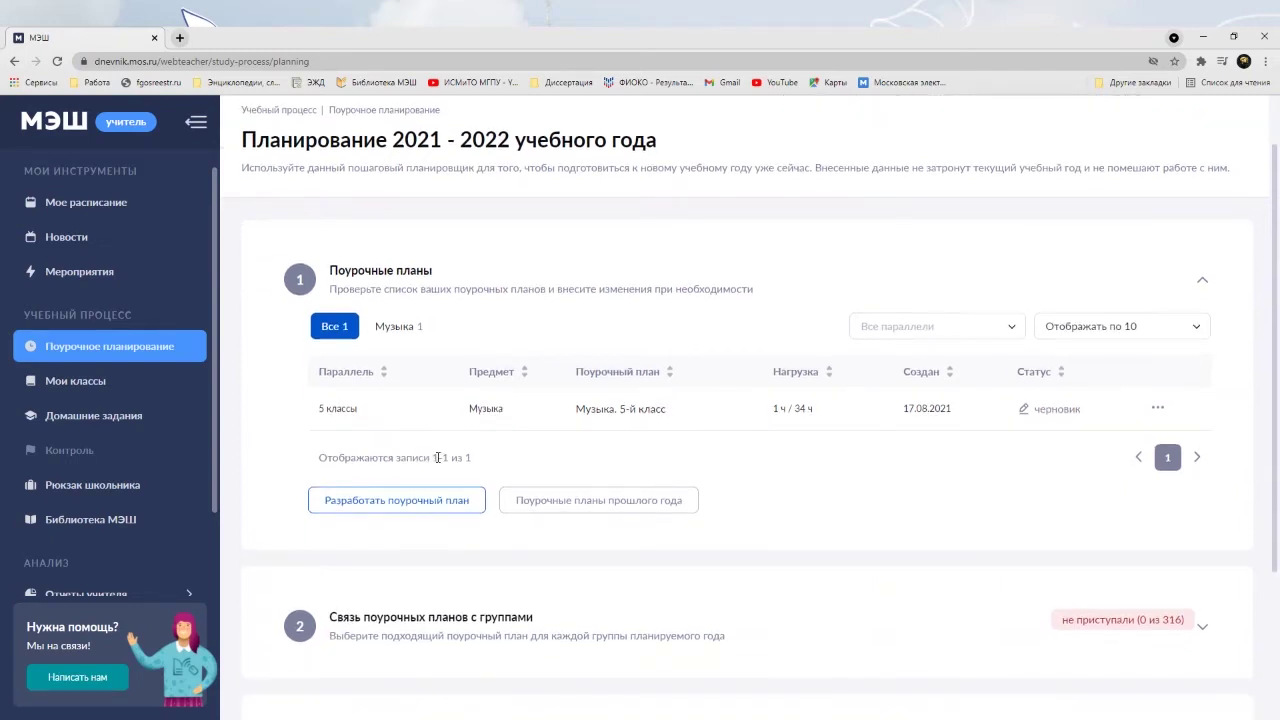
{"action": "left_click", "coordinate": [357, 512]}
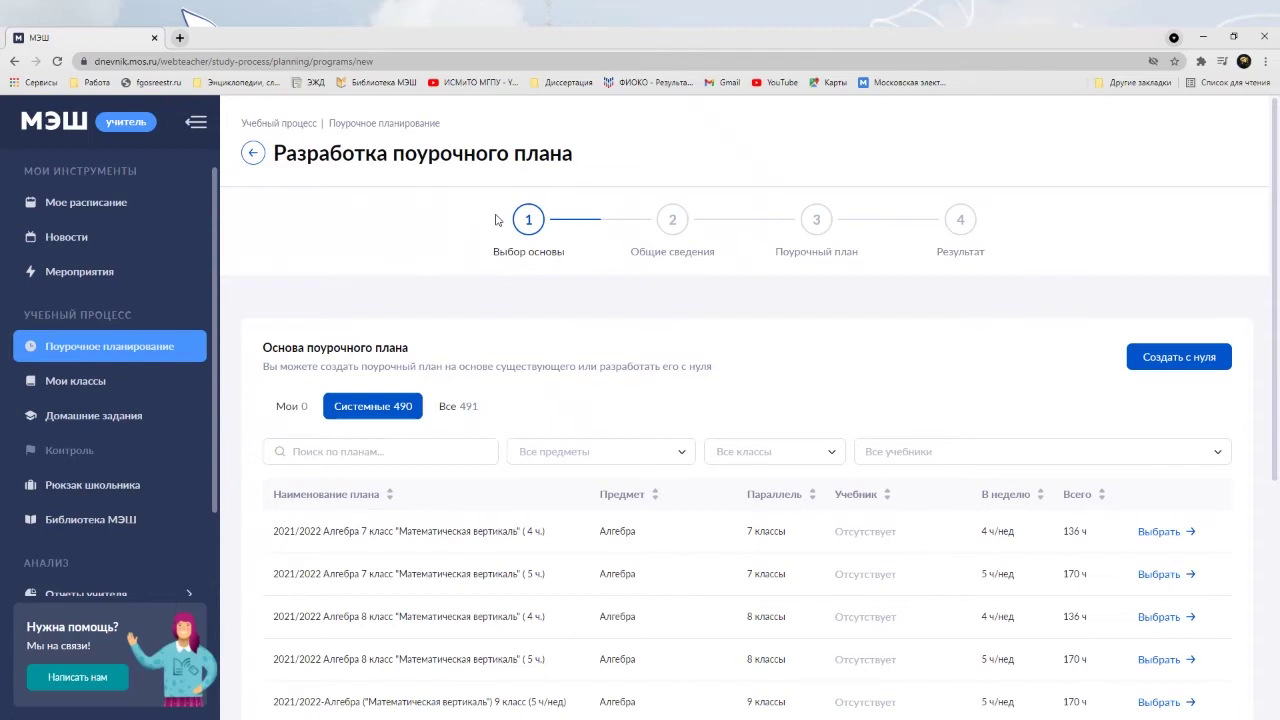
{"action": "scroll", "coordinate": [496, 219], "scroll_direction": "down", "scroll_amount": 1}
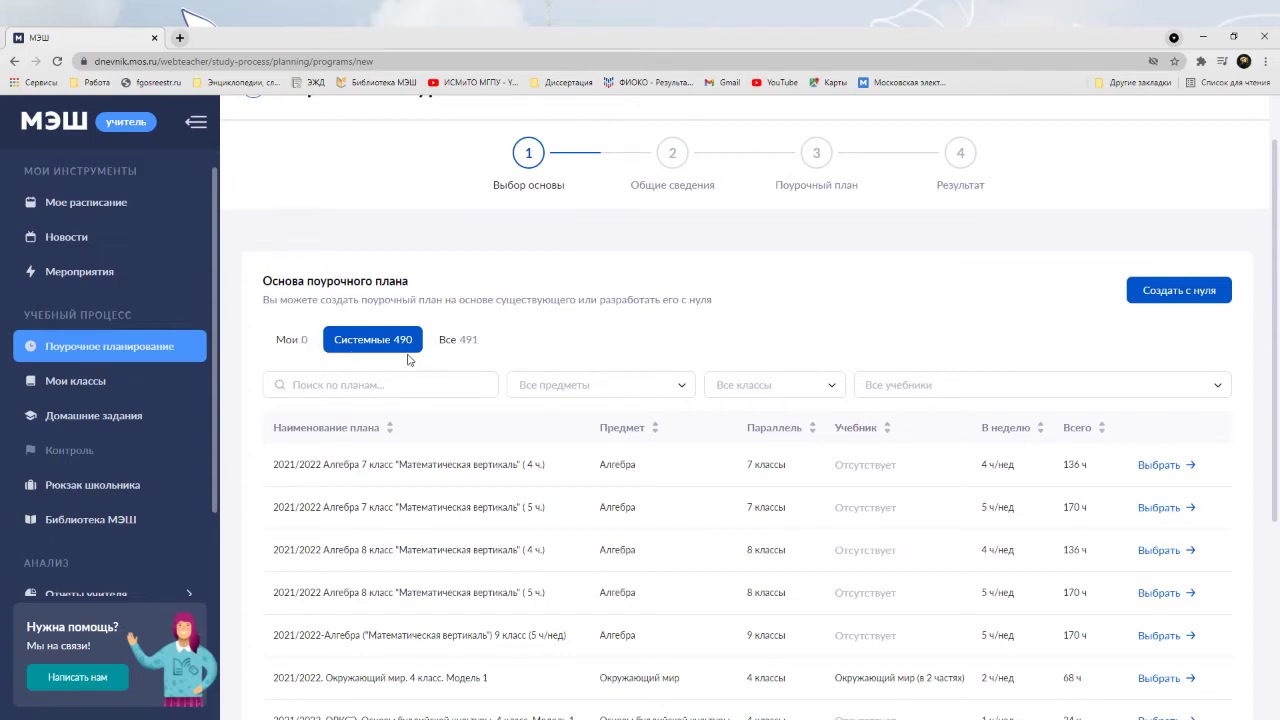
{"action": "left_click", "coordinate": [1199, 302]}
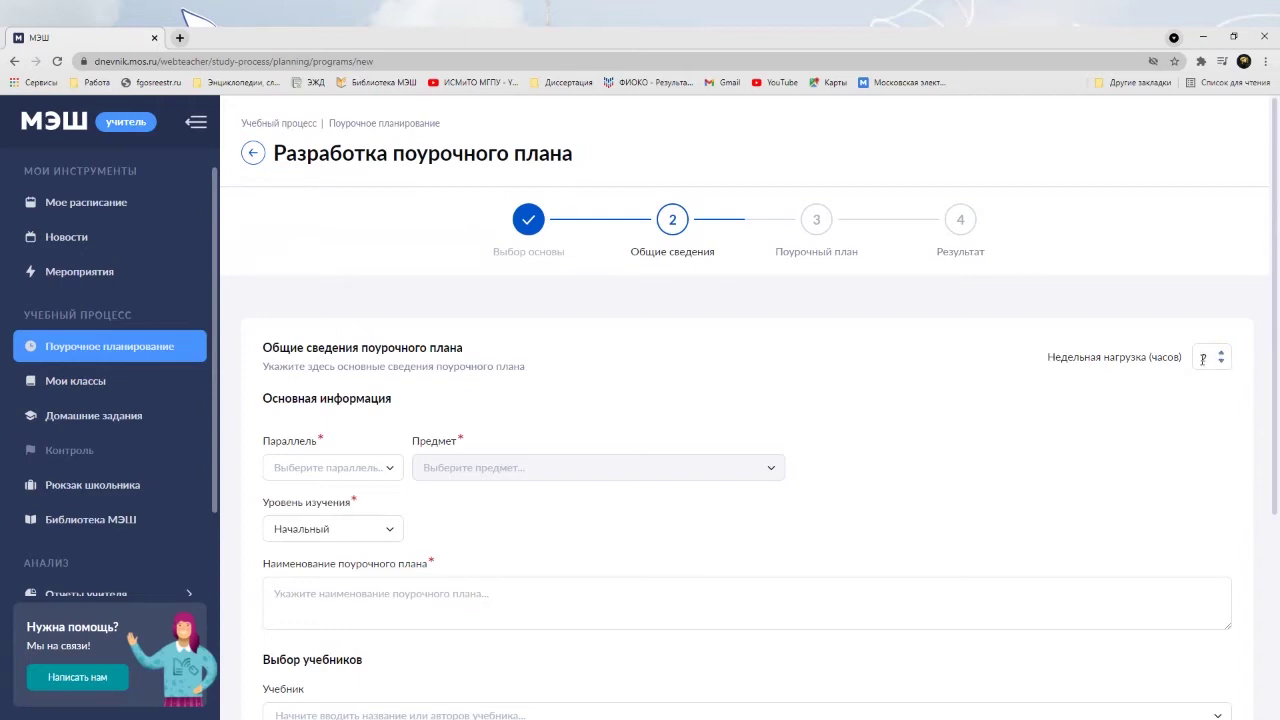
Set the plan's weekly load to 1 hour and its Параллель to 1.
{"action": "left_click", "coordinate": [1221, 362]}
{"action": "scroll", "coordinate": [1203, 357], "scroll_direction": "down", "scroll_amount": 1}
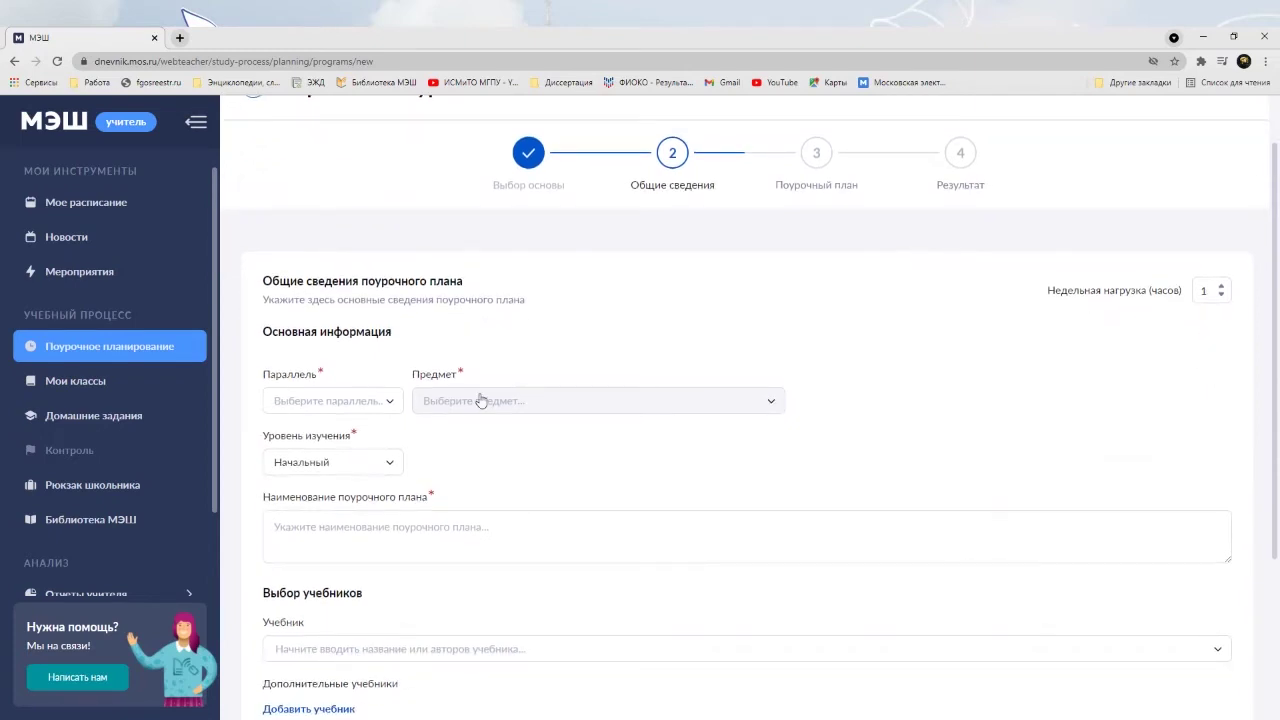
{"action": "left_click", "coordinate": [385, 408]}
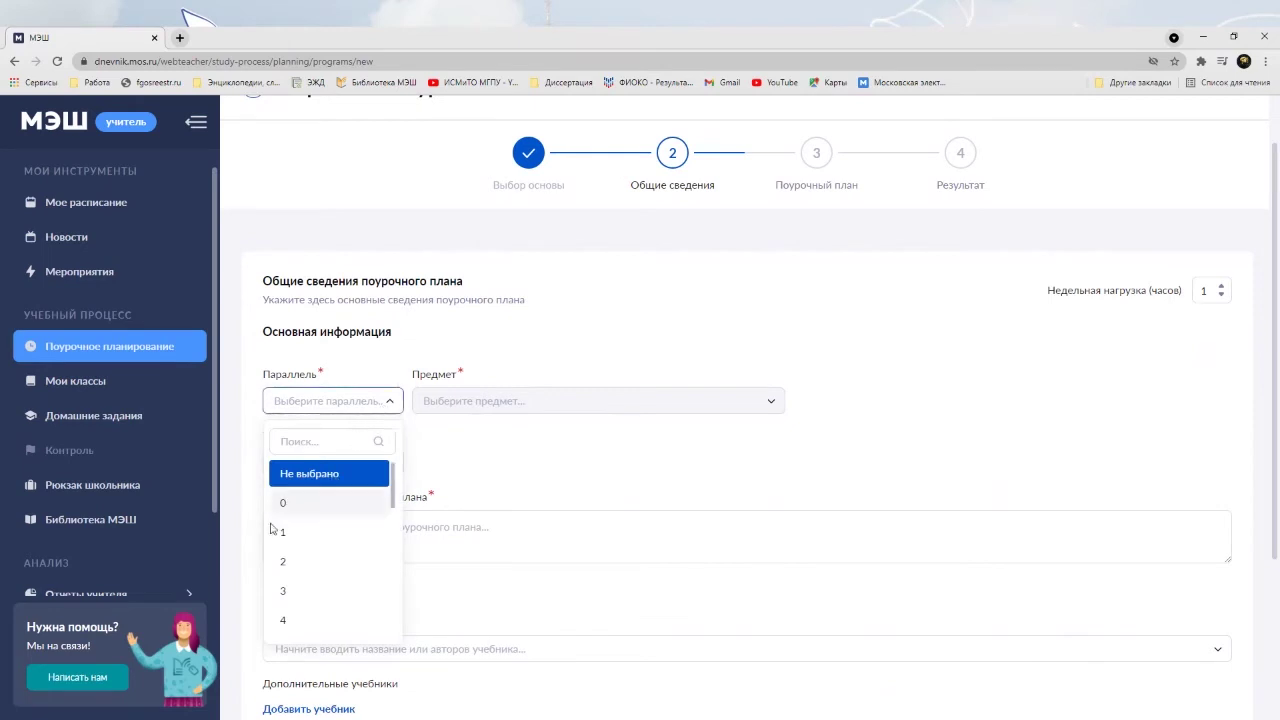
{"action": "scroll", "coordinate": [325, 531], "scroll_direction": "down", "scroll_amount": 1}
{"action": "scroll", "coordinate": [325, 531], "scroll_direction": "down", "scroll_amount": 3}
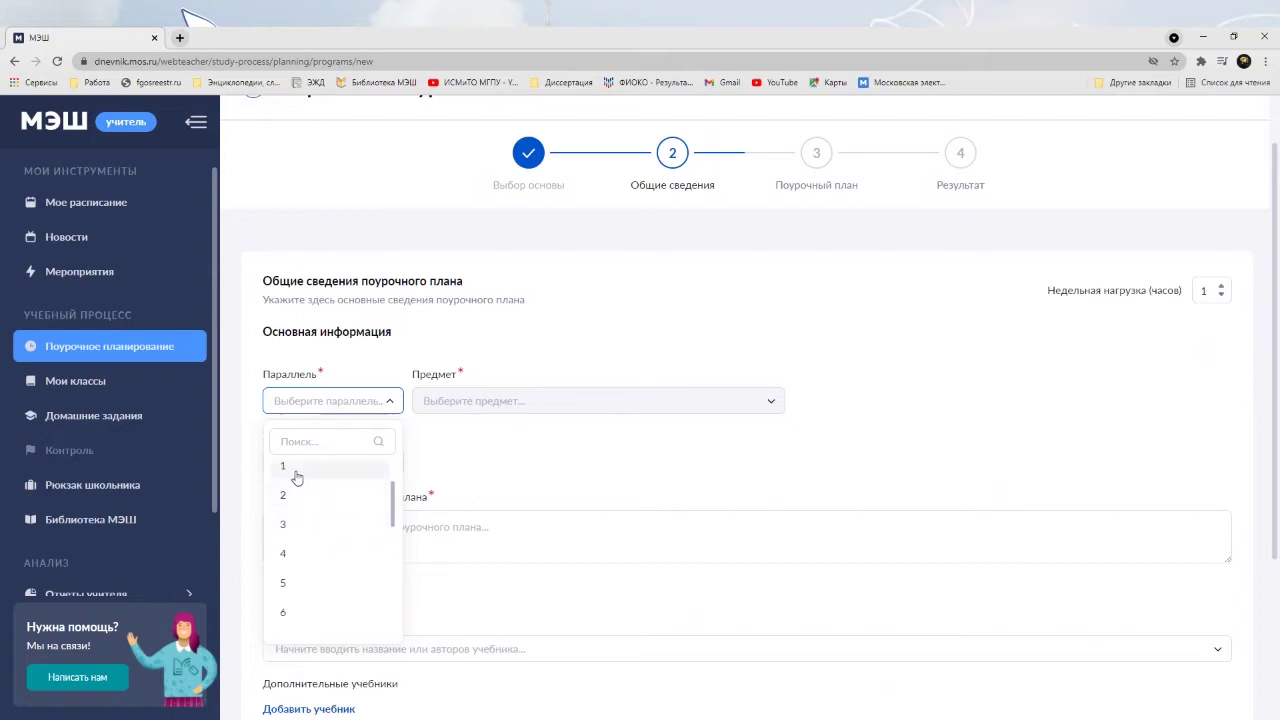
{"action": "scroll", "coordinate": [300, 491], "scroll_direction": "down", "scroll_amount": 5}
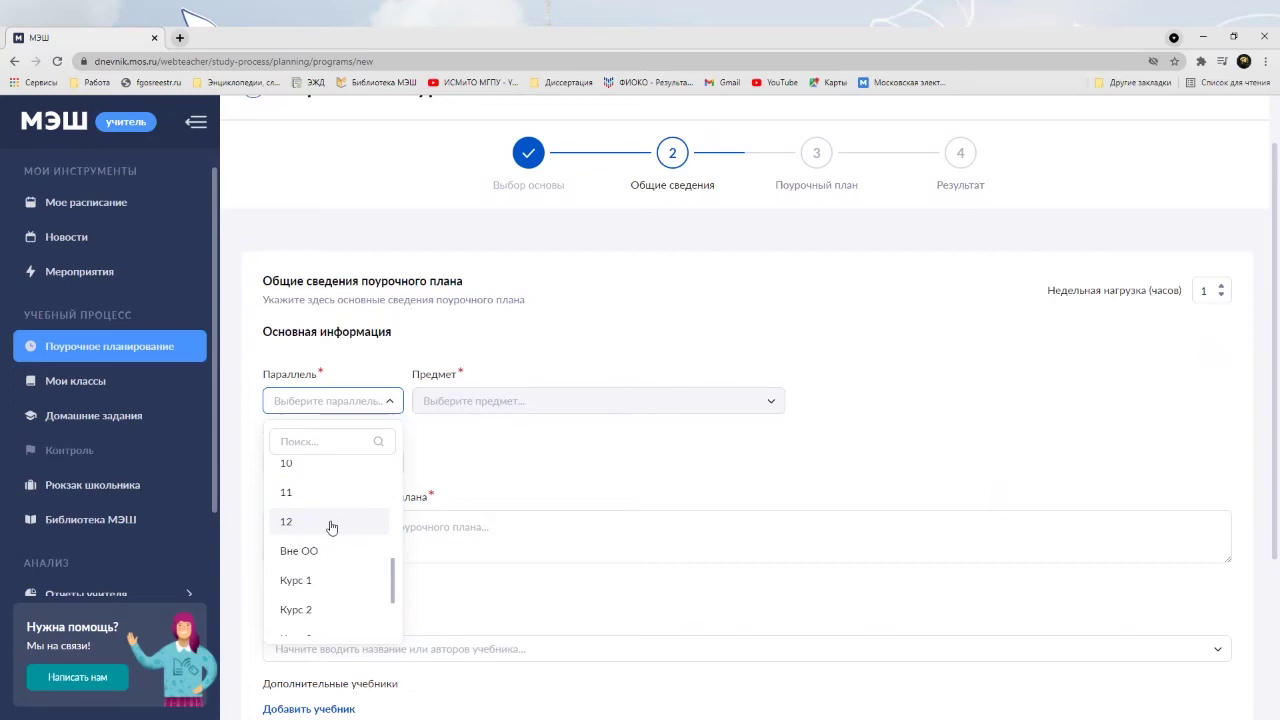
{"action": "scroll", "coordinate": [331, 527], "scroll_direction": "up", "scroll_amount": 5}
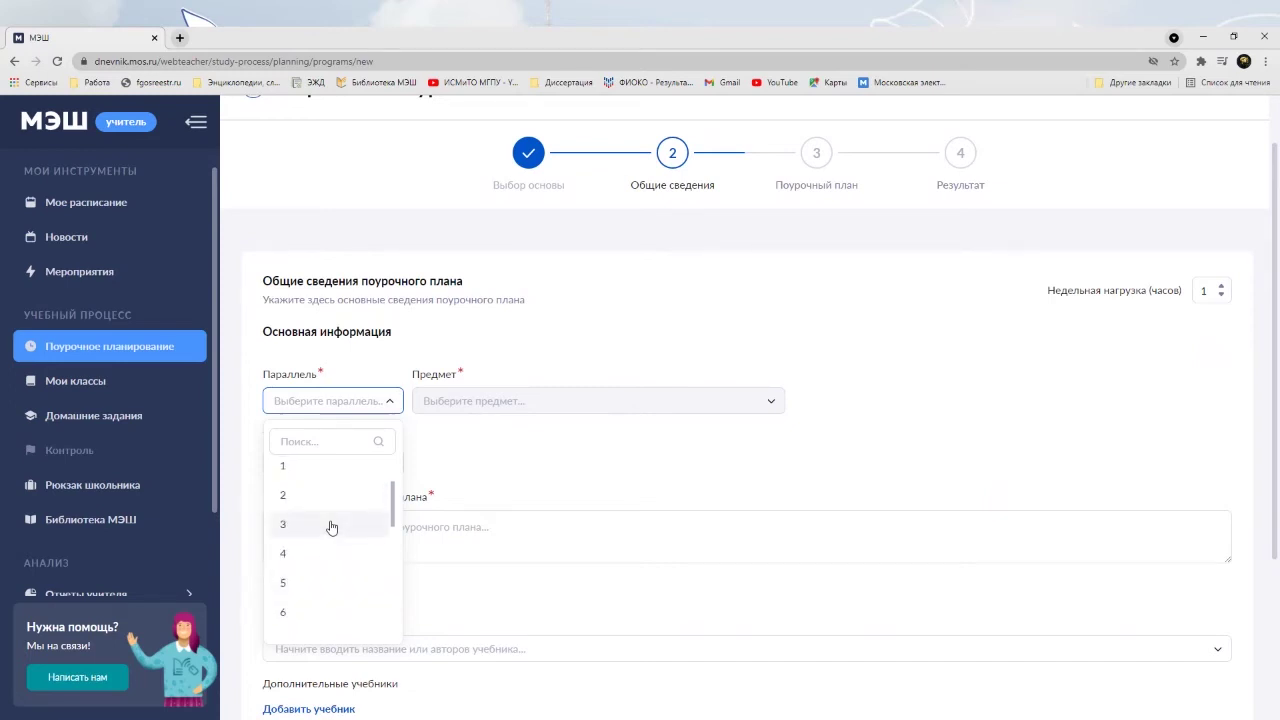
{"action": "left_click", "coordinate": [294, 472]}
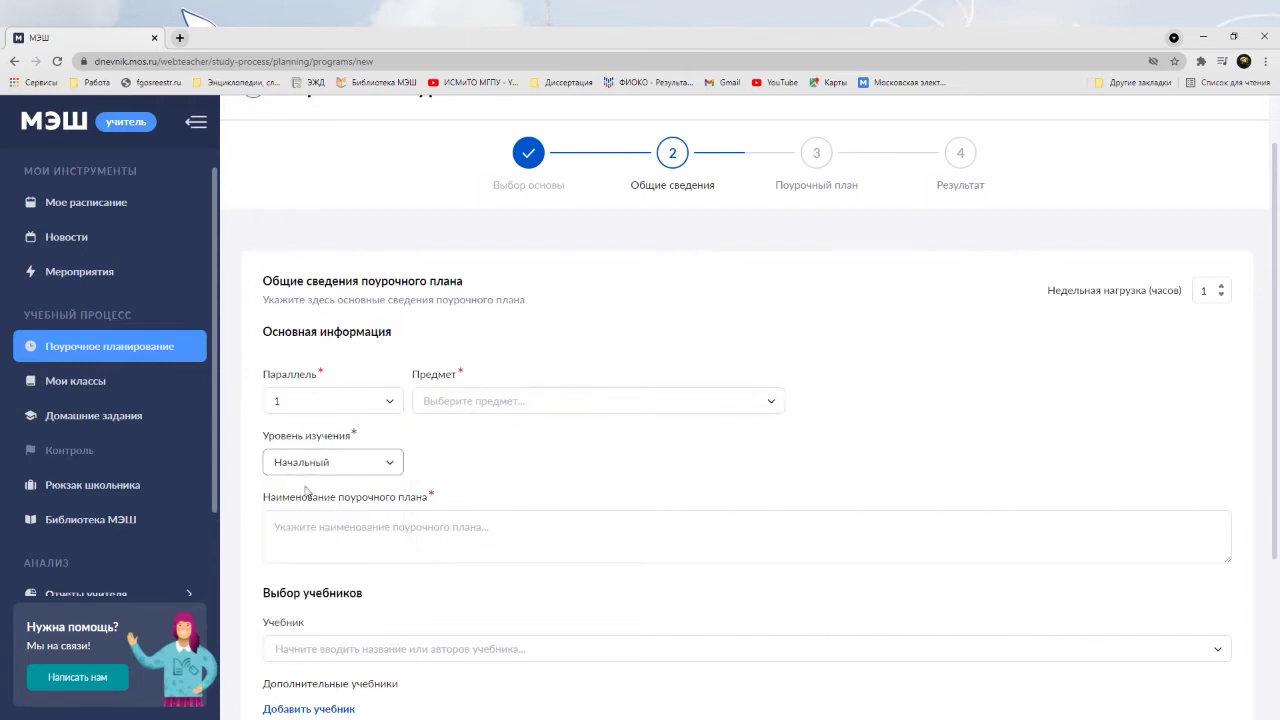
Try filtering the subject list by Только мои предметы and by Адаптированные предметы, switching each filter off again.
{"action": "left_click", "coordinate": [456, 405]}
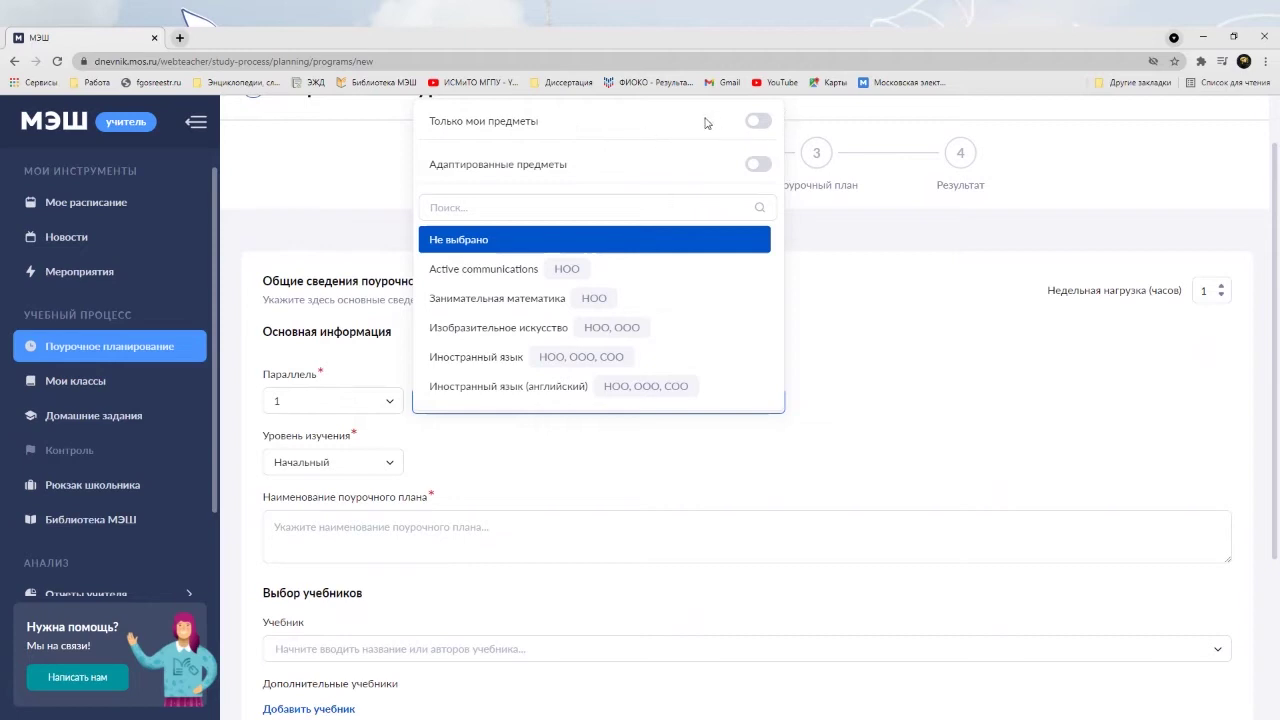
{"action": "left_click", "coordinate": [766, 124]}
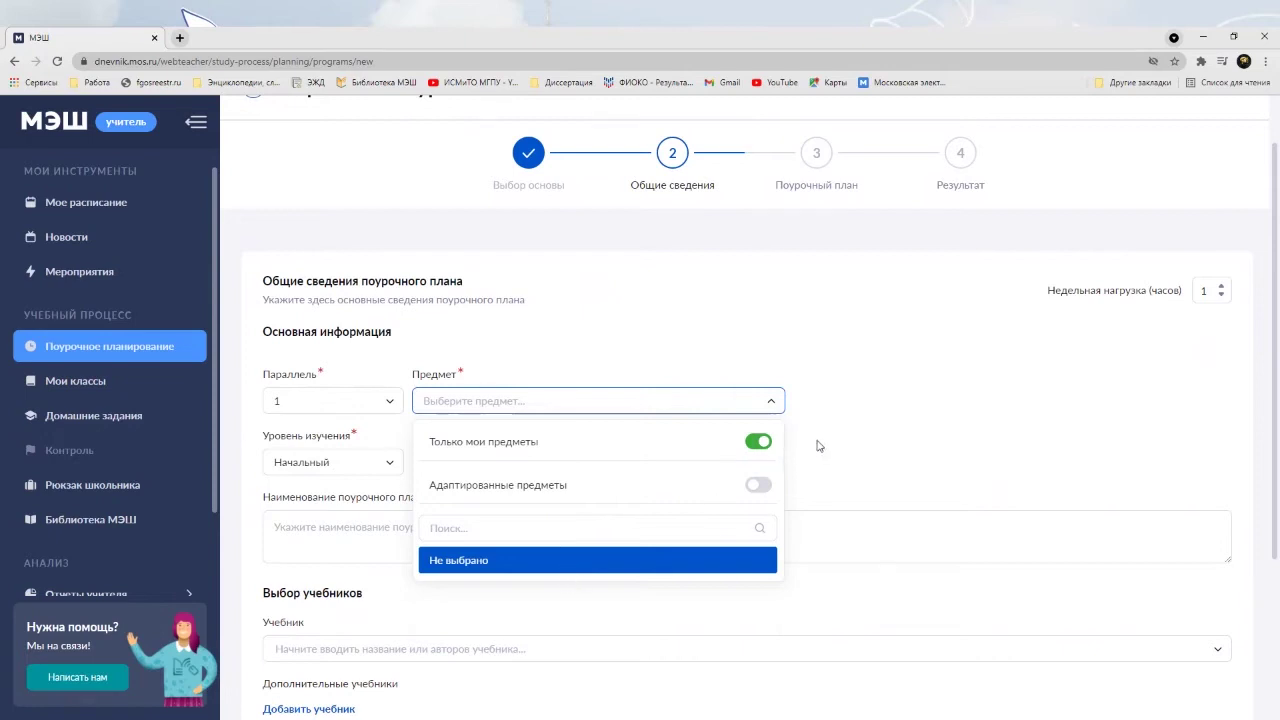
{"action": "left_click", "coordinate": [757, 444]}
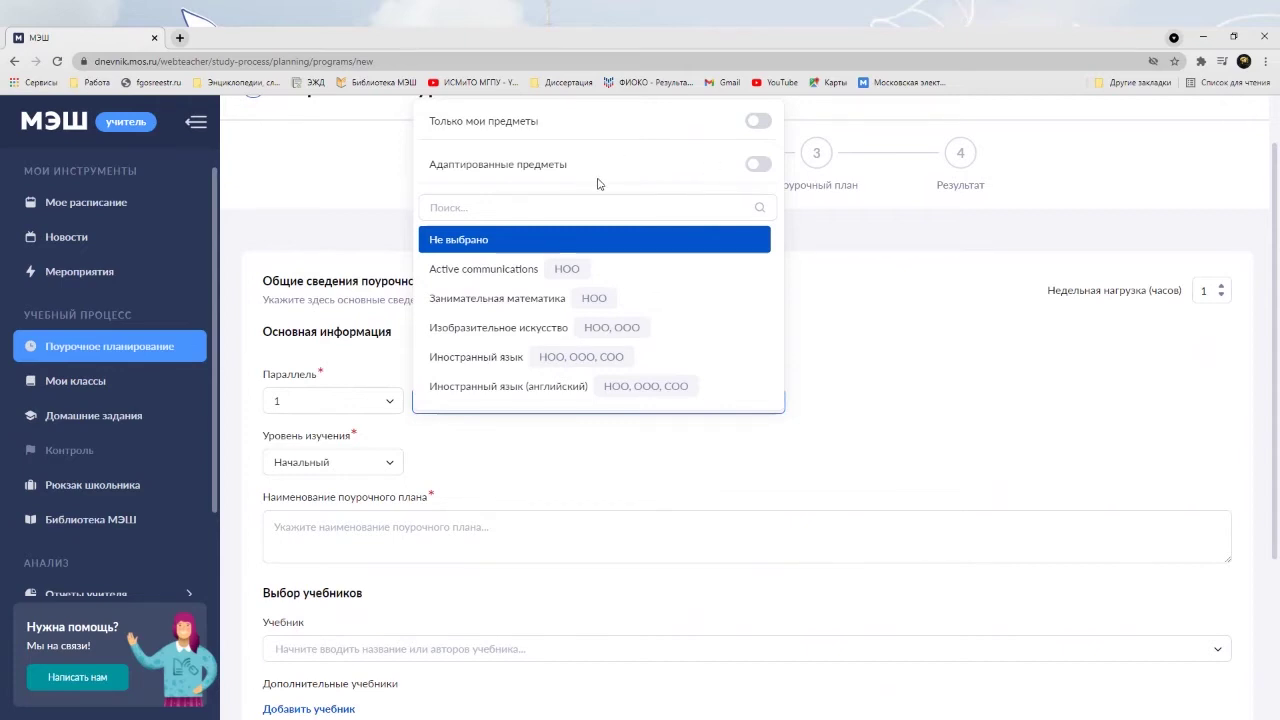
{"action": "left_click", "coordinate": [762, 165]}
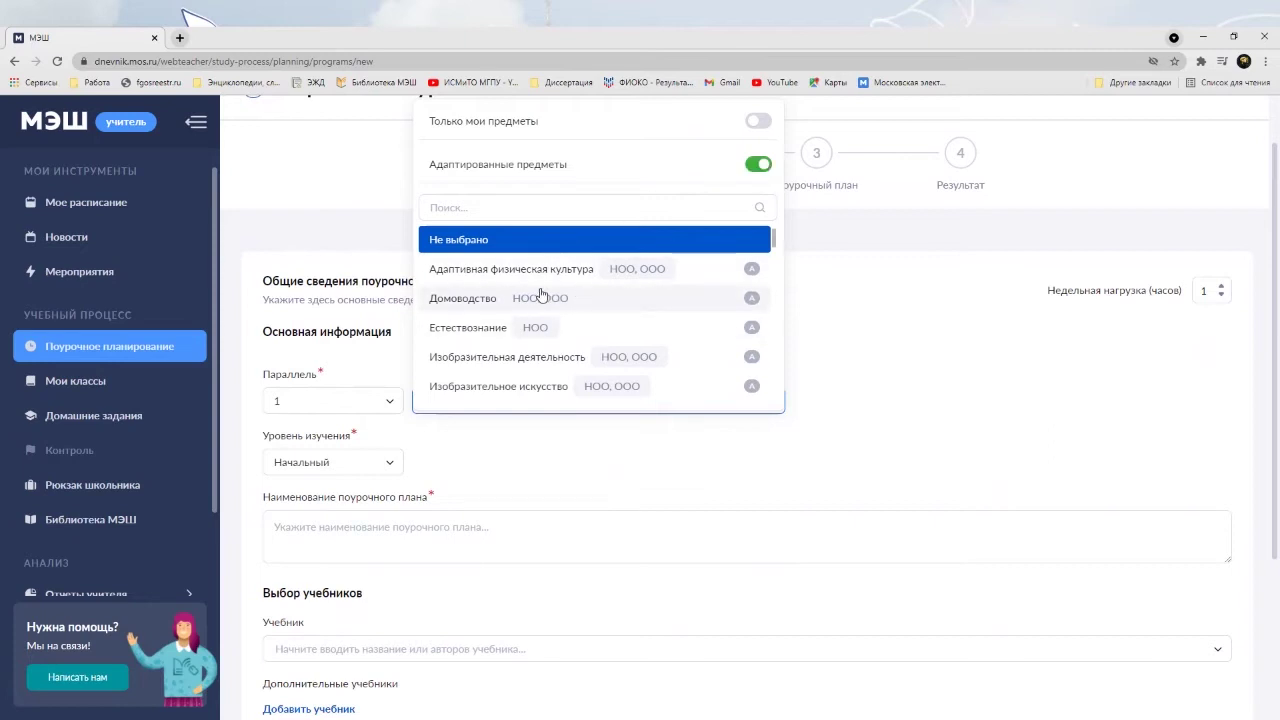
{"action": "scroll", "coordinate": [541, 294], "scroll_direction": "down", "scroll_amount": 1}
{"action": "scroll", "coordinate": [540, 293], "scroll_direction": "down", "scroll_amount": 5}
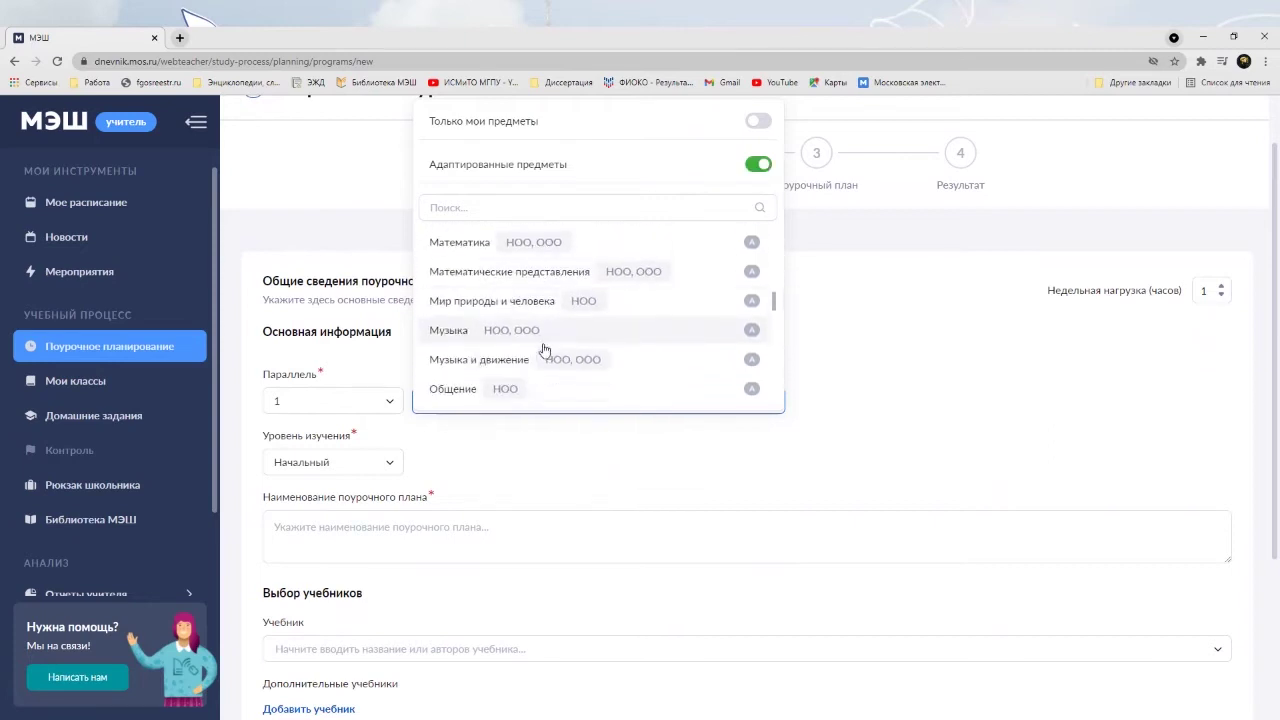
{"action": "scroll", "coordinate": [597, 355], "scroll_direction": "up", "scroll_amount": 6}
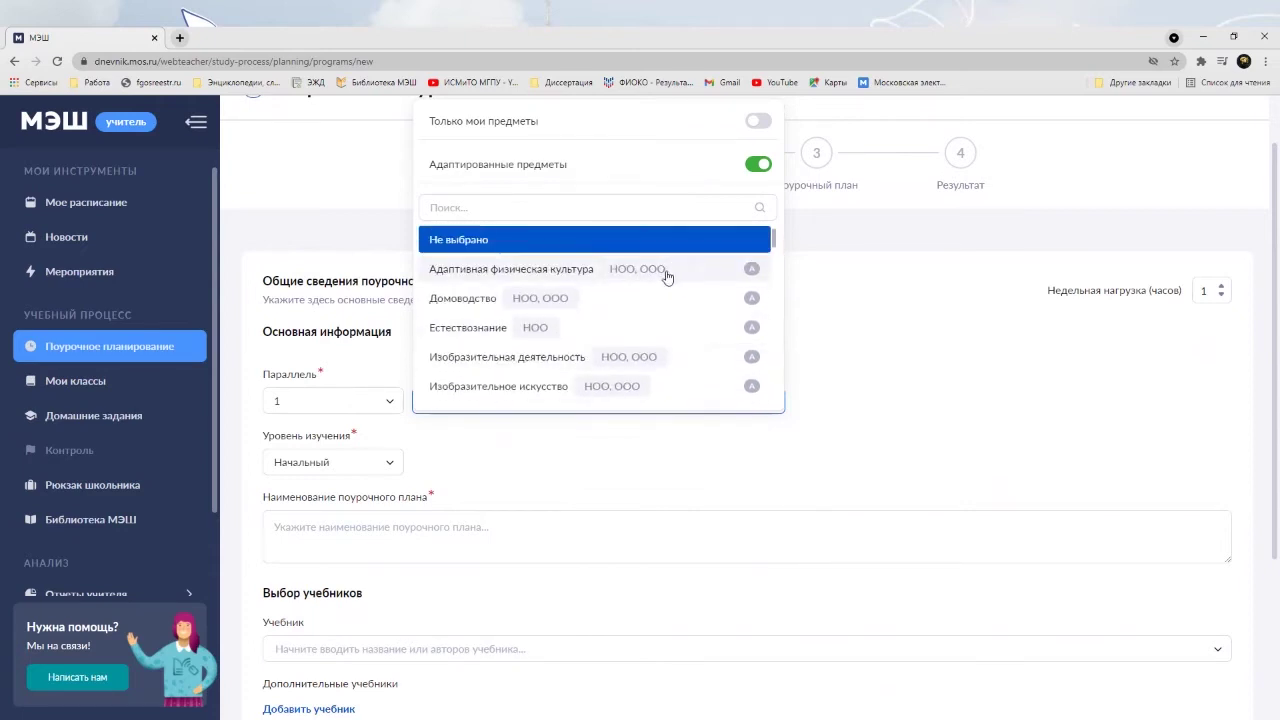
{"action": "left_click", "coordinate": [752, 170]}
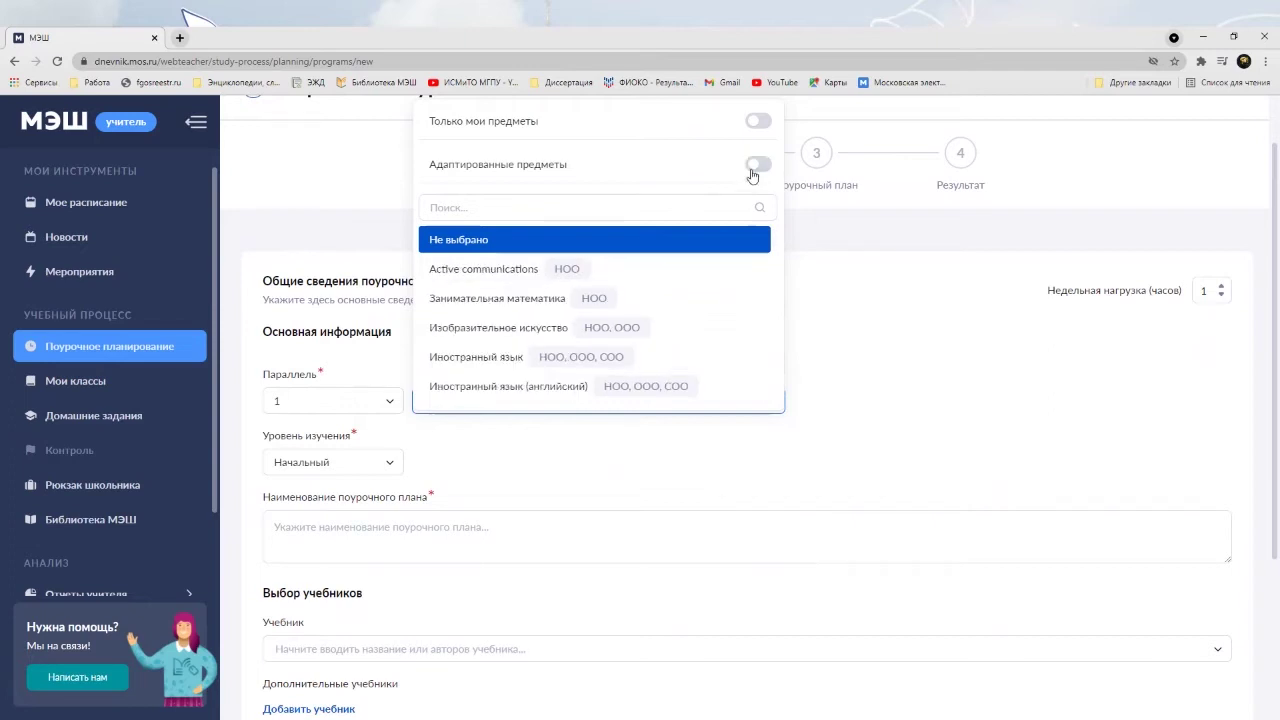
Find and choose Музыка as the subject, keeping Начальный as the study level.
{"action": "left_click", "coordinate": [678, 199]}
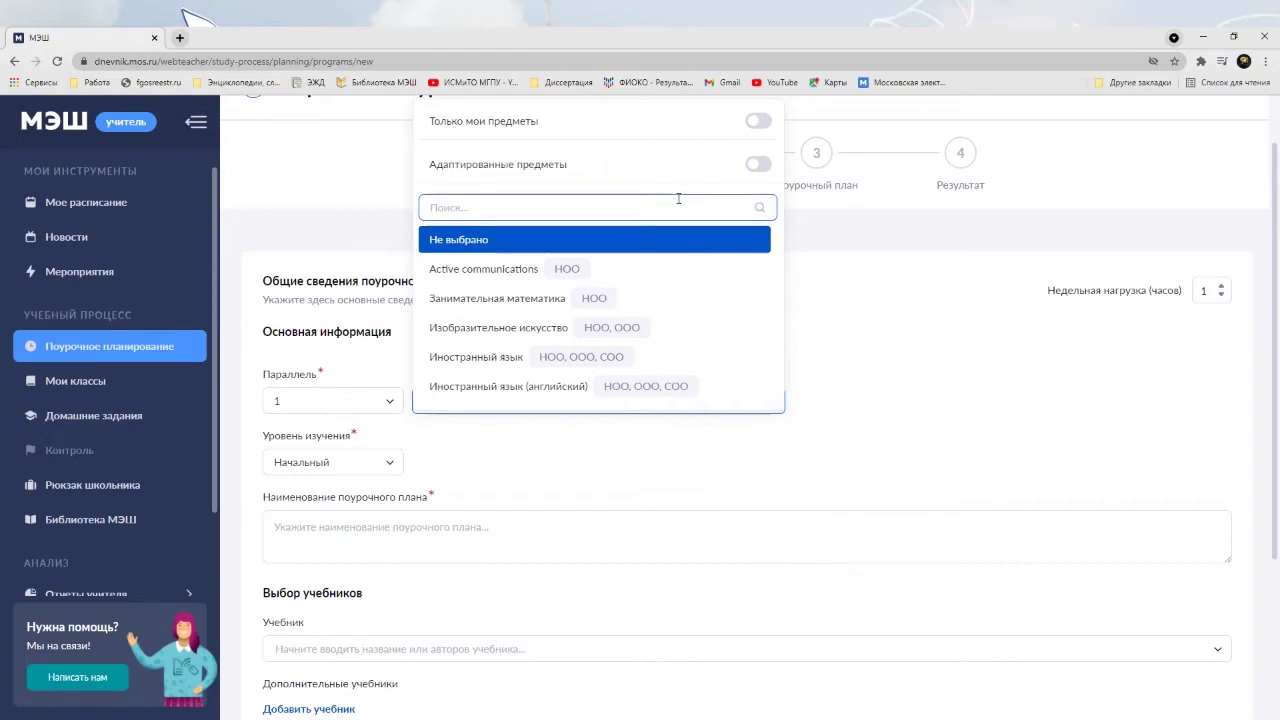
{"action": "type", "text": "Муз"}
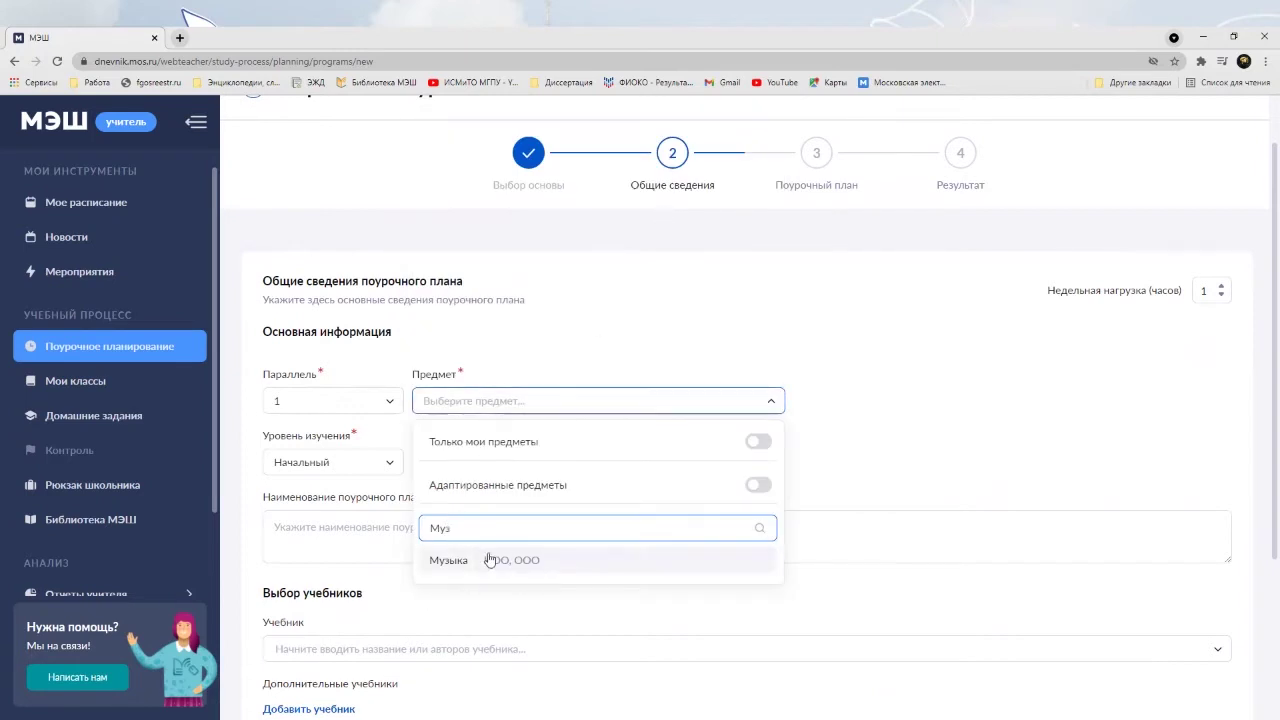
{"action": "left_click", "coordinate": [437, 560]}
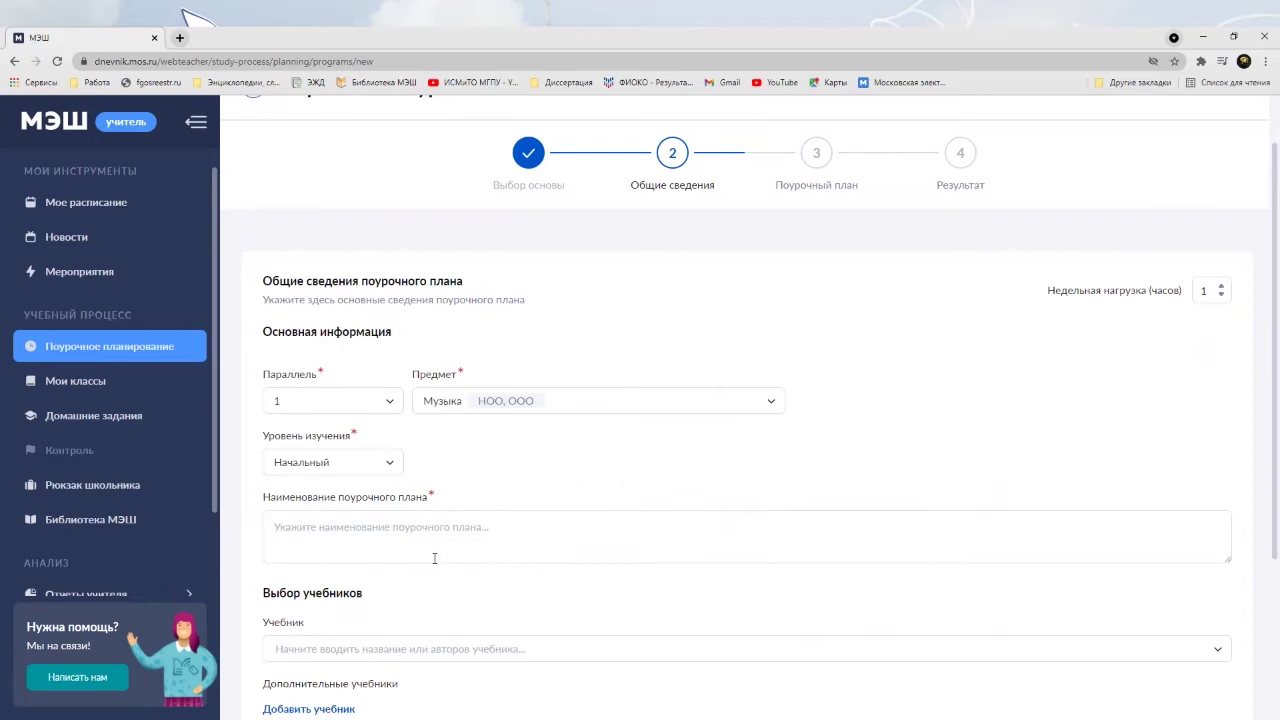
{"action": "left_click", "coordinate": [397, 470]}
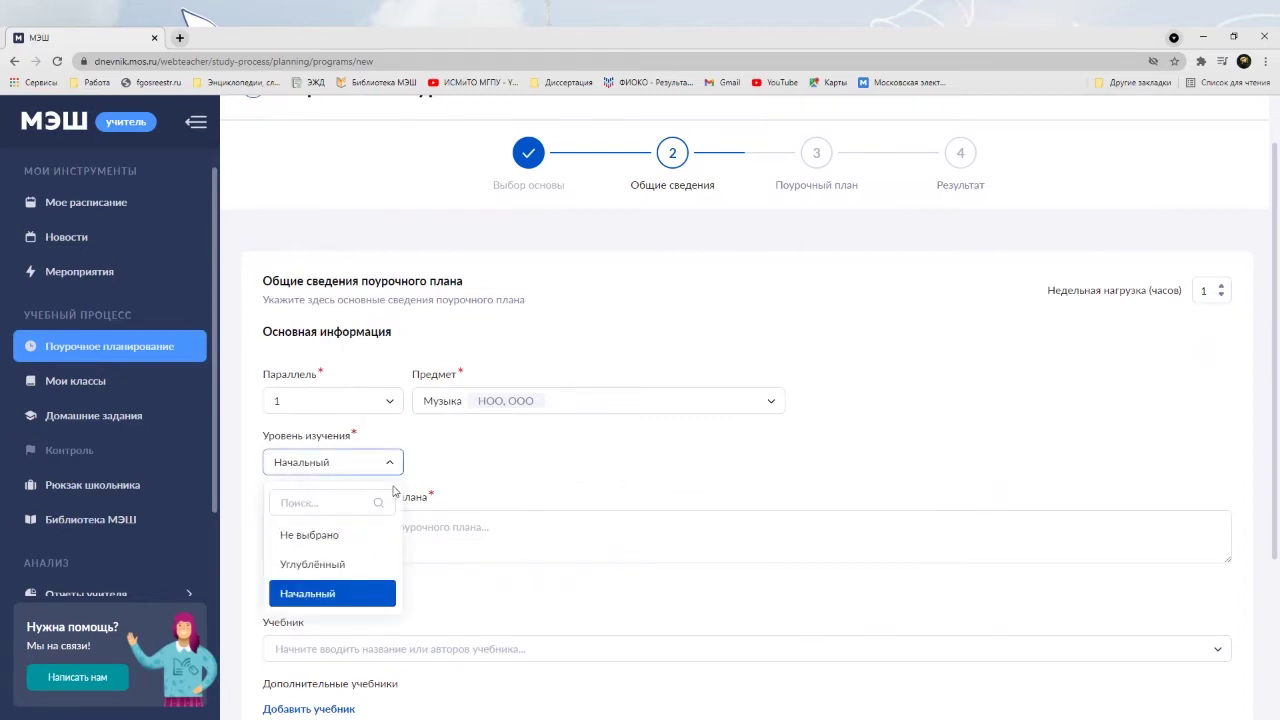
{"action": "left_click", "coordinate": [297, 602]}
Name the lesson plan "2021-2022. Музыка. 1 класс".
{"action": "left_click", "coordinate": [323, 528]}
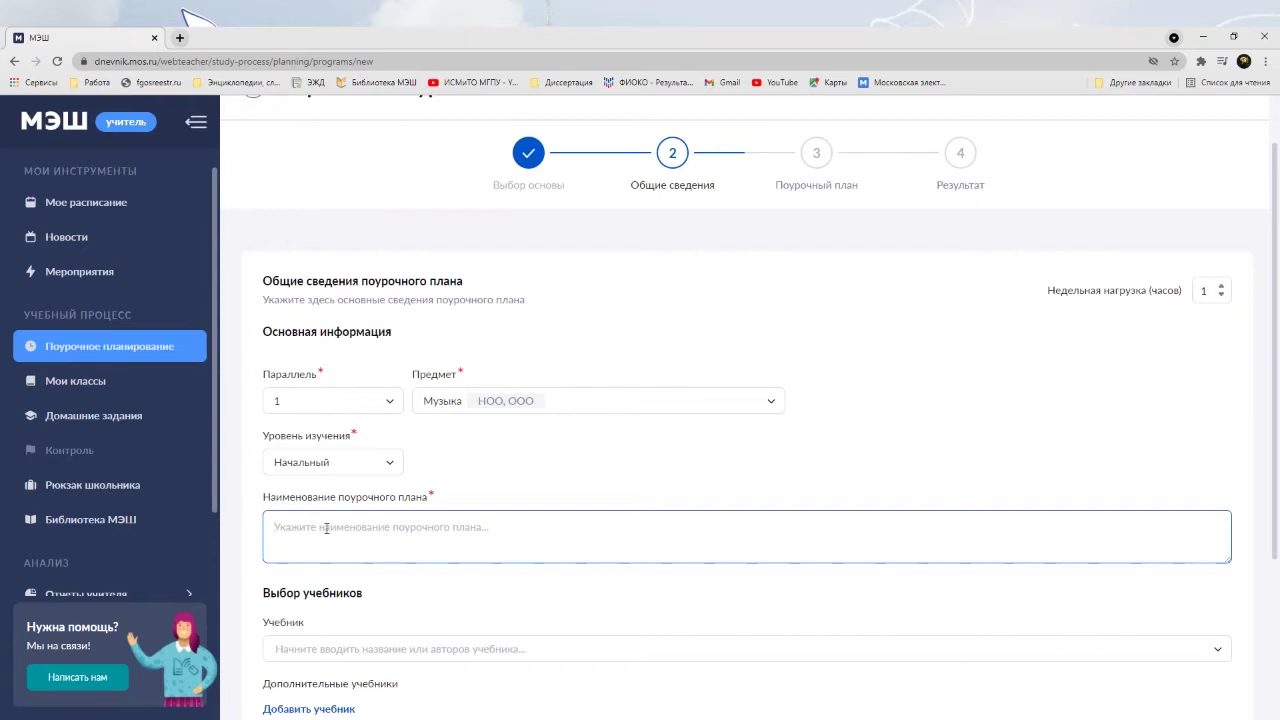
{"action": "type", "text": "202"}
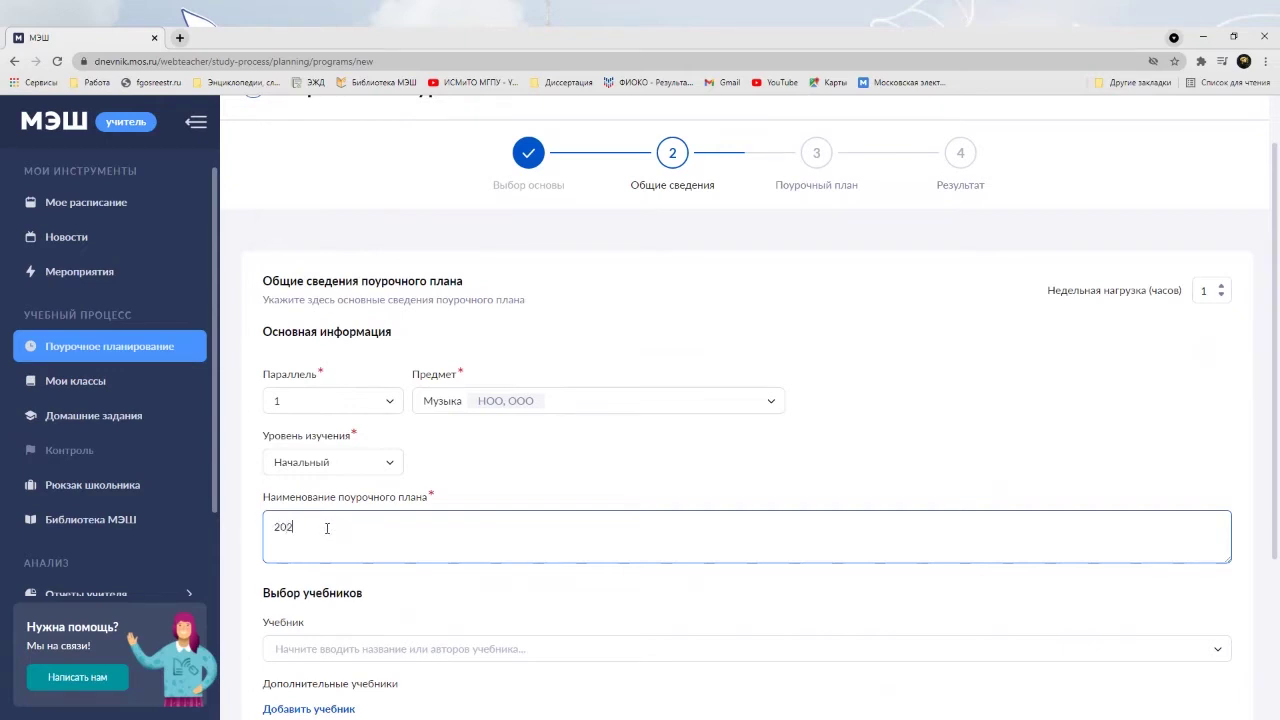
{"action": "type", "text": "1-2022."}
{"action": "type", "text": "Музыка. 1 класс"}
Look through the textbooks offered for the music subject and close the list without choosing one.
{"action": "scroll", "coordinate": [489, 565], "scroll_direction": "down", "scroll_amount": 2}
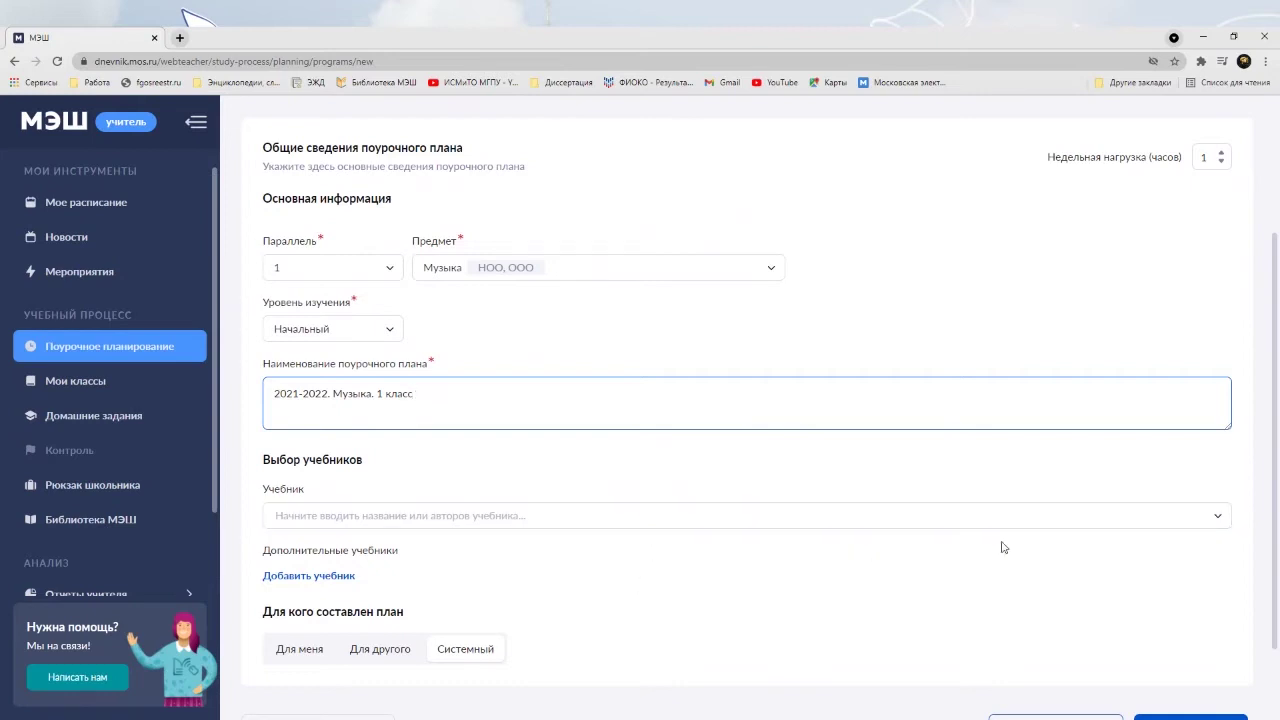
{"action": "left_click", "coordinate": [1219, 522]}
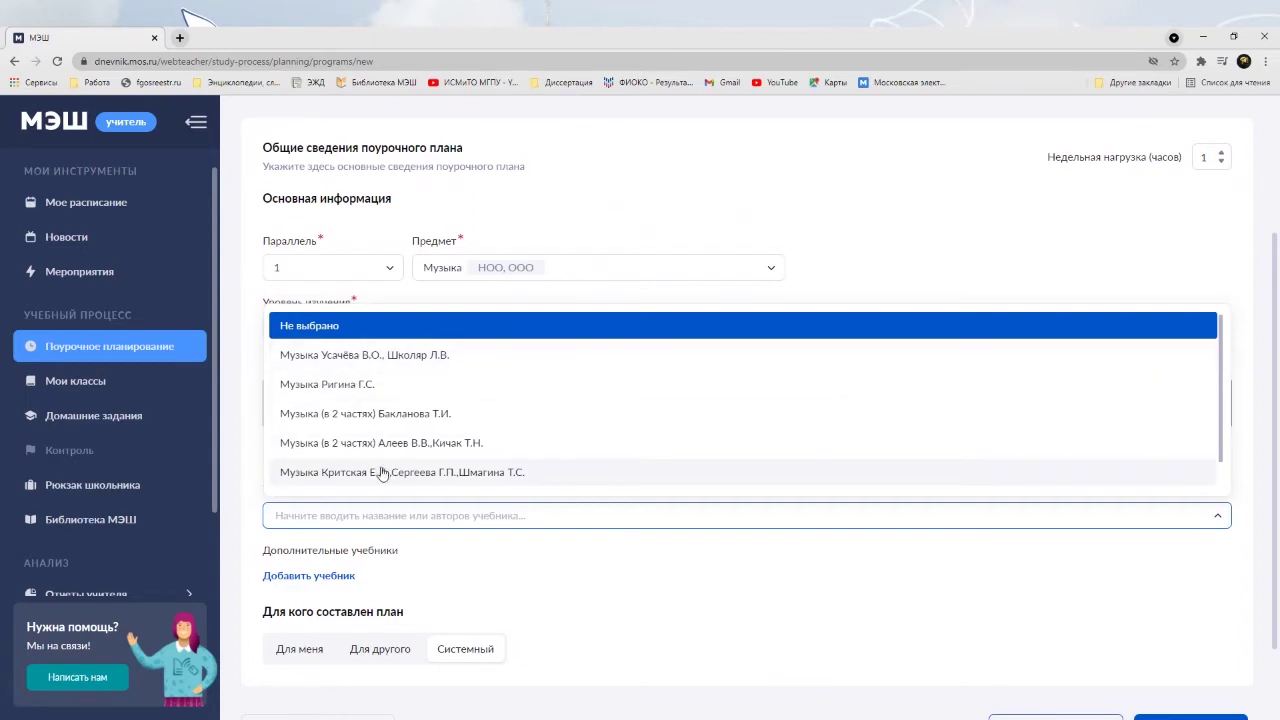
{"action": "scroll", "coordinate": [380, 440], "scroll_direction": "down", "scroll_amount": 1}
{"action": "scroll", "coordinate": [390, 437], "scroll_direction": "up", "scroll_amount": 1}
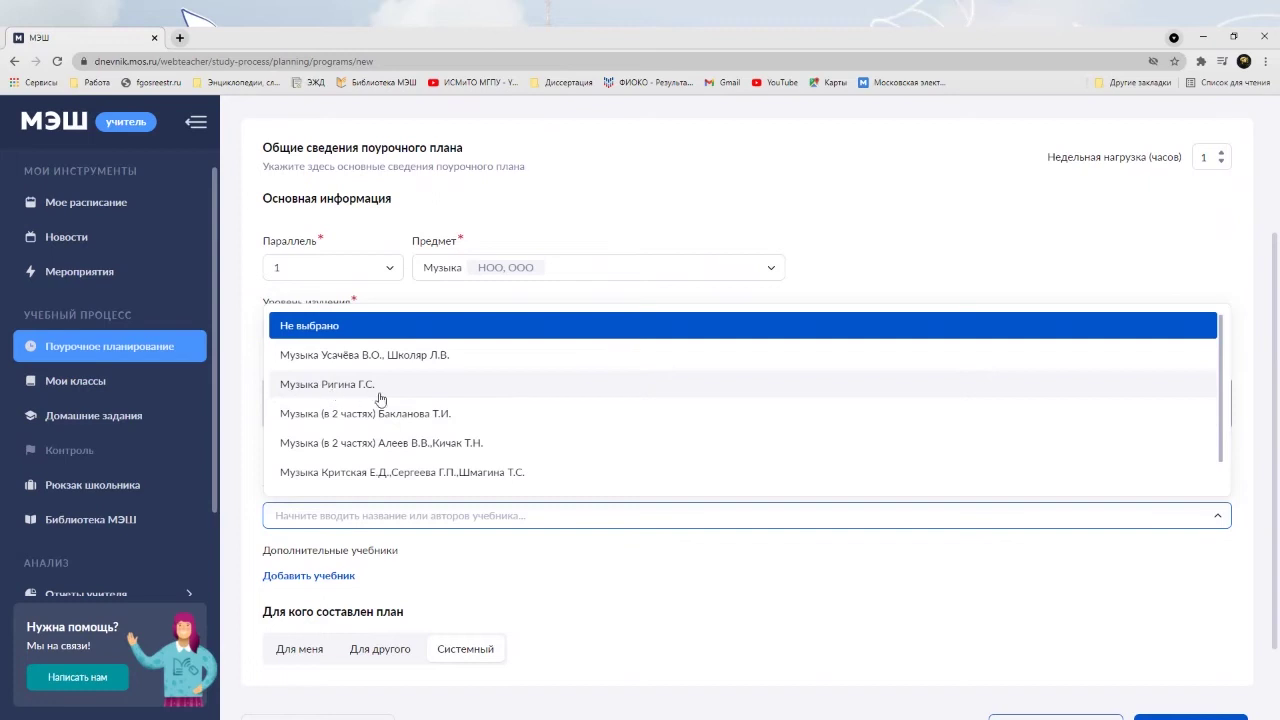
{"action": "left_click", "coordinate": [548, 563]}
Change the subject to Изобразительное искусство and view the textbooks offered for it.
{"action": "left_click", "coordinate": [572, 271]}
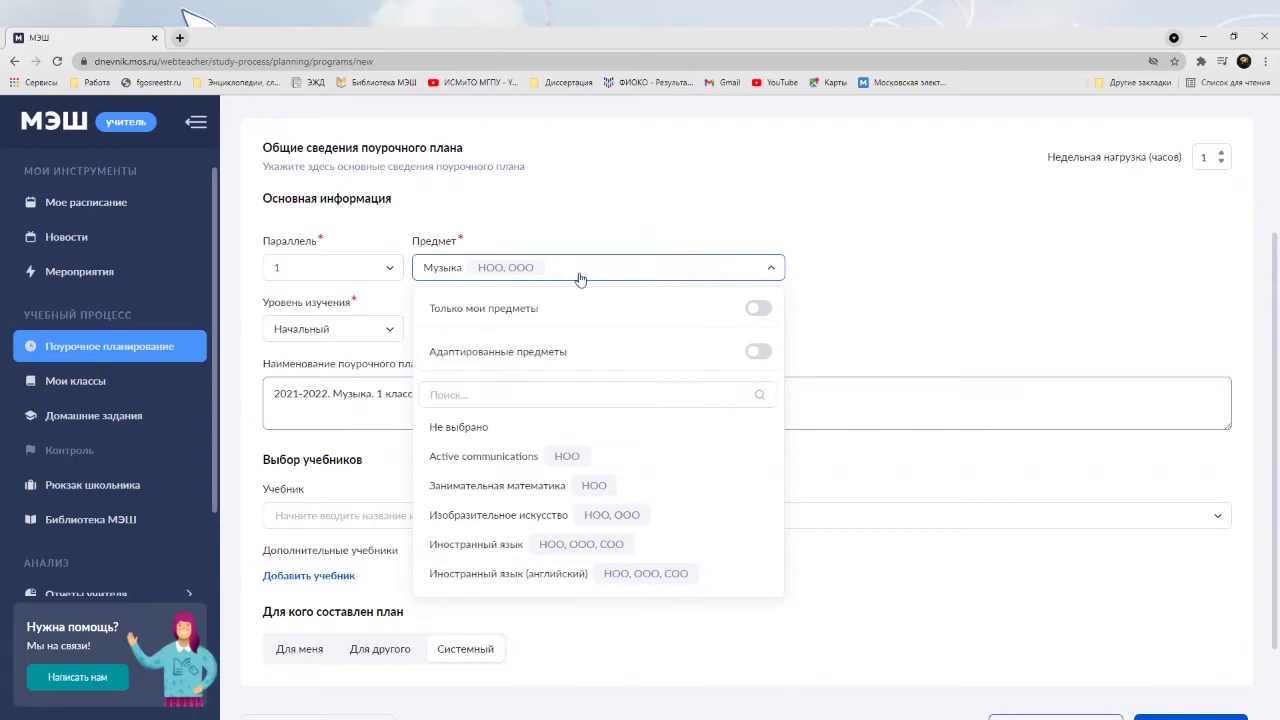
{"action": "left_click", "coordinate": [580, 270]}
{"action": "left_click", "coordinate": [580, 266]}
{"action": "left_click", "coordinate": [493, 407]}
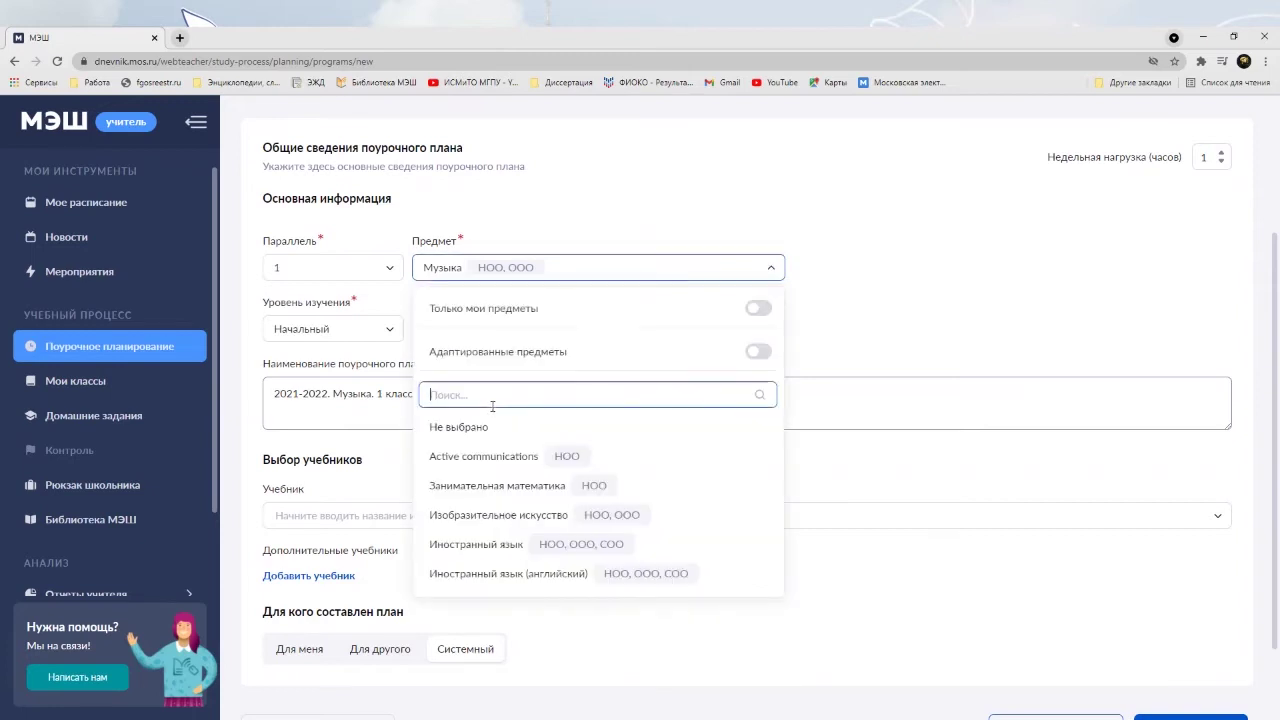
{"action": "type", "text": "из"}
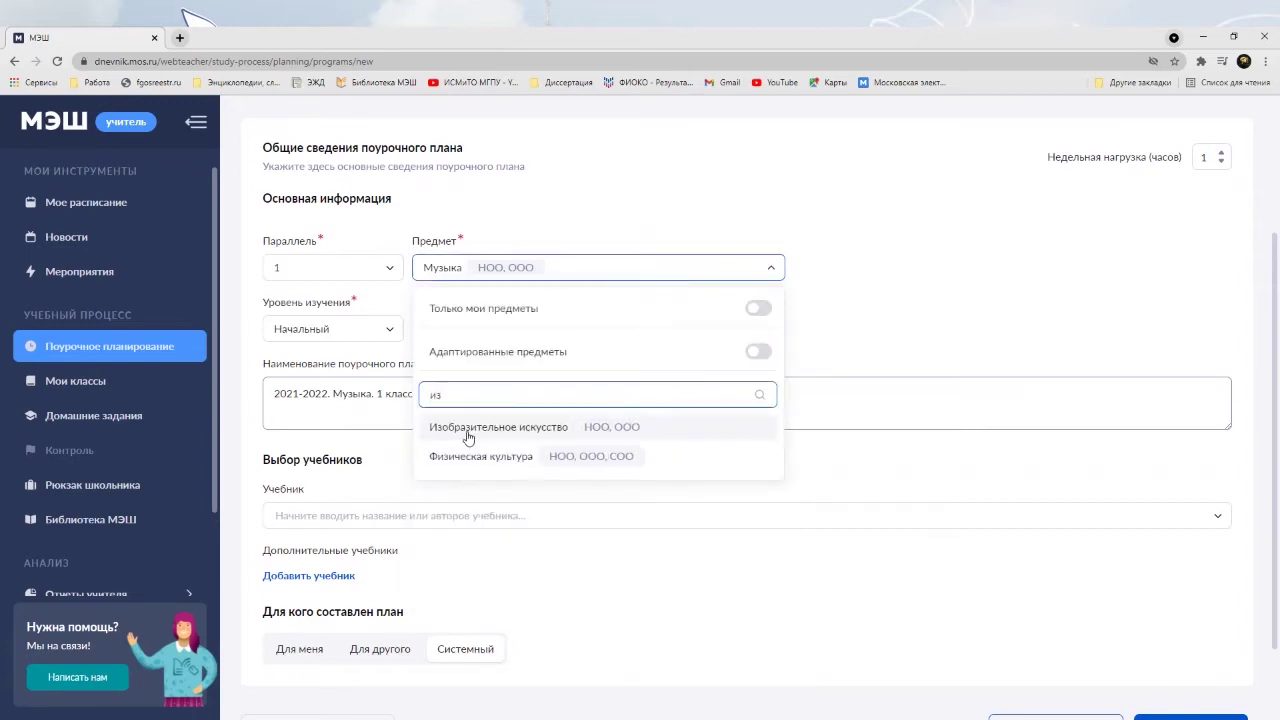
{"action": "left_click", "coordinate": [467, 437]}
{"action": "left_click", "coordinate": [493, 515]}
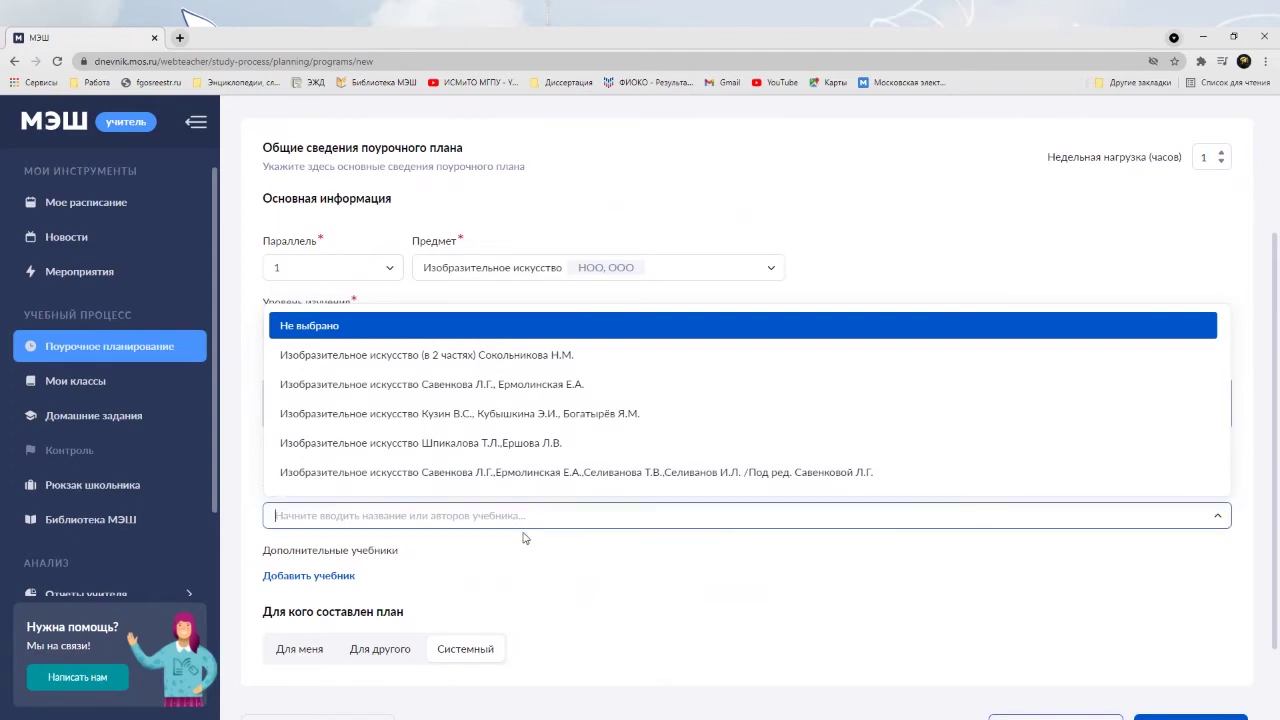
Set the plan's subject back to Музыка.
{"action": "left_click", "coordinate": [701, 268]}
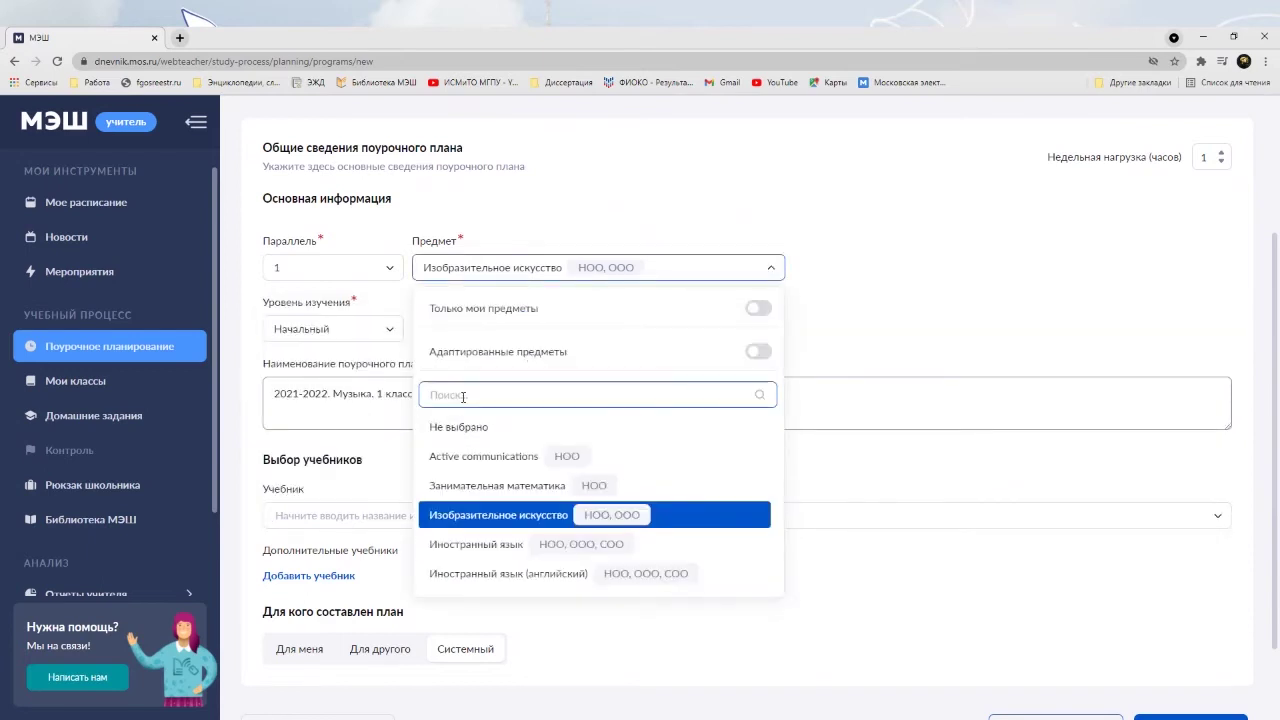
{"action": "type", "text": "му"}
{"action": "left_click", "coordinate": [466, 436]}
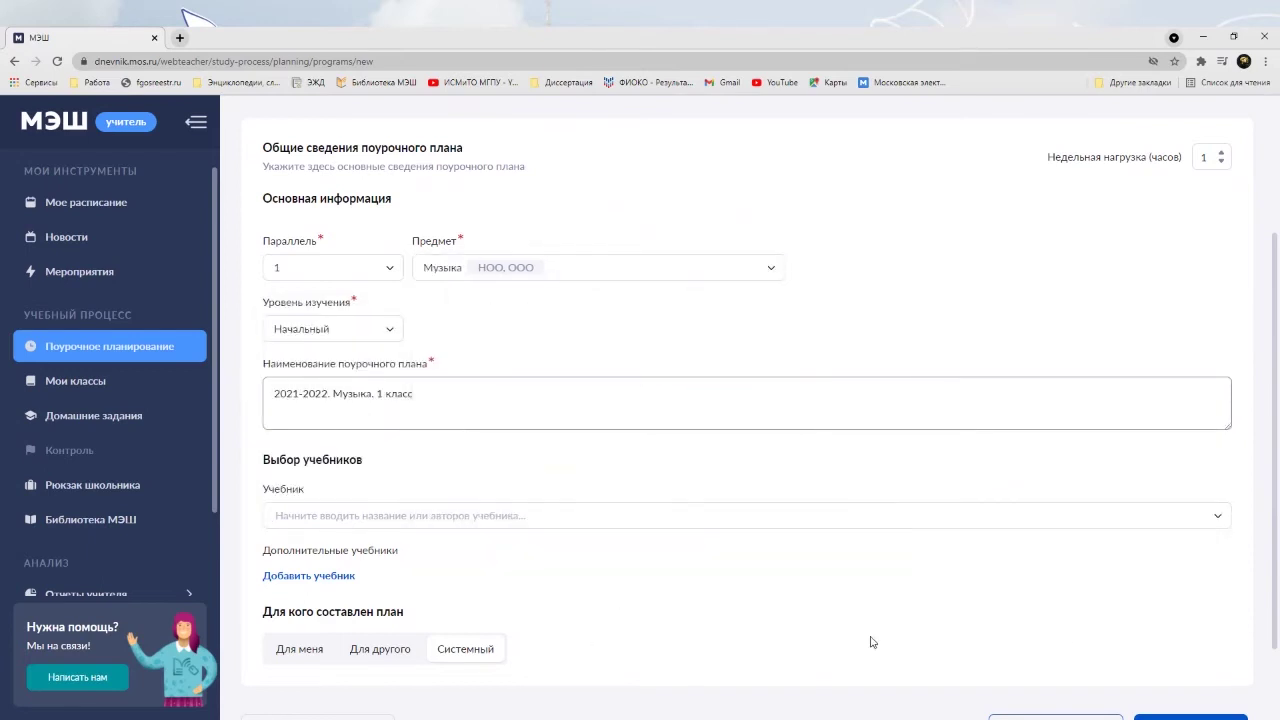
Compare the Для меня and Для другого options, set the plan as made Для меня, and proceed to the Поурочный план stage.
{"action": "scroll", "coordinate": [1117, 620], "scroll_direction": "down", "scroll_amount": 1}
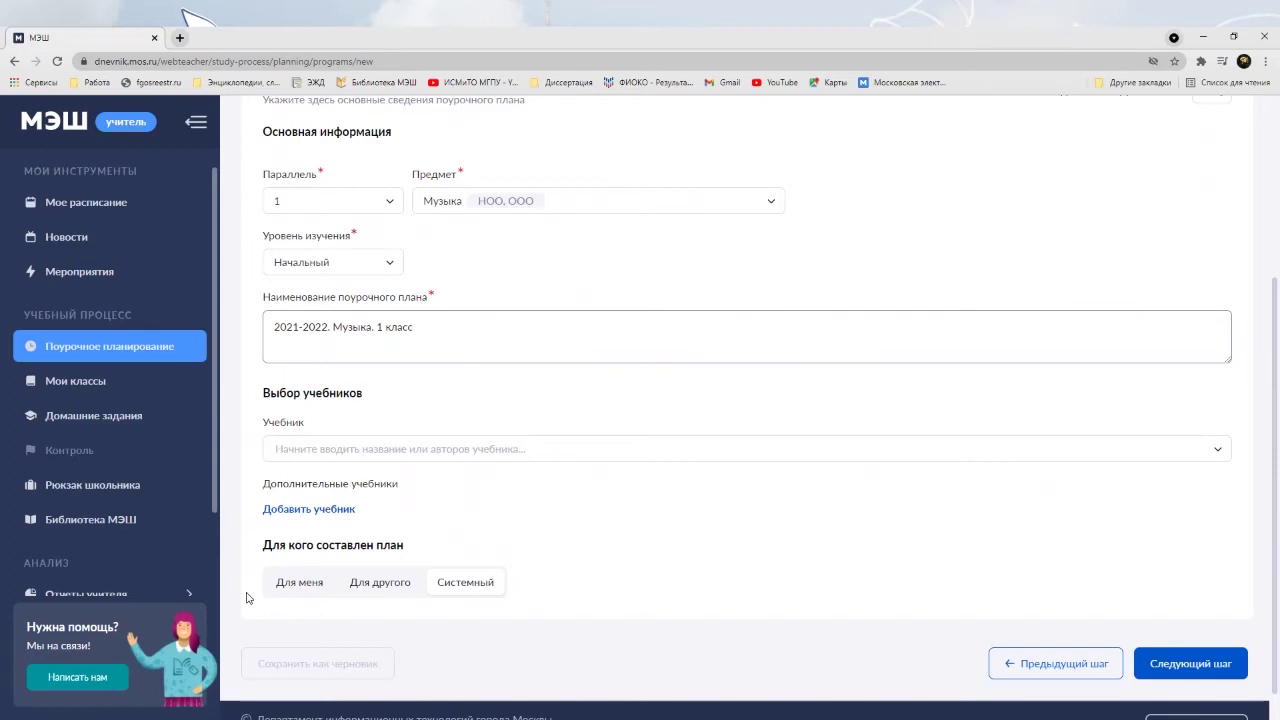
{"action": "left_click", "coordinate": [309, 584]}
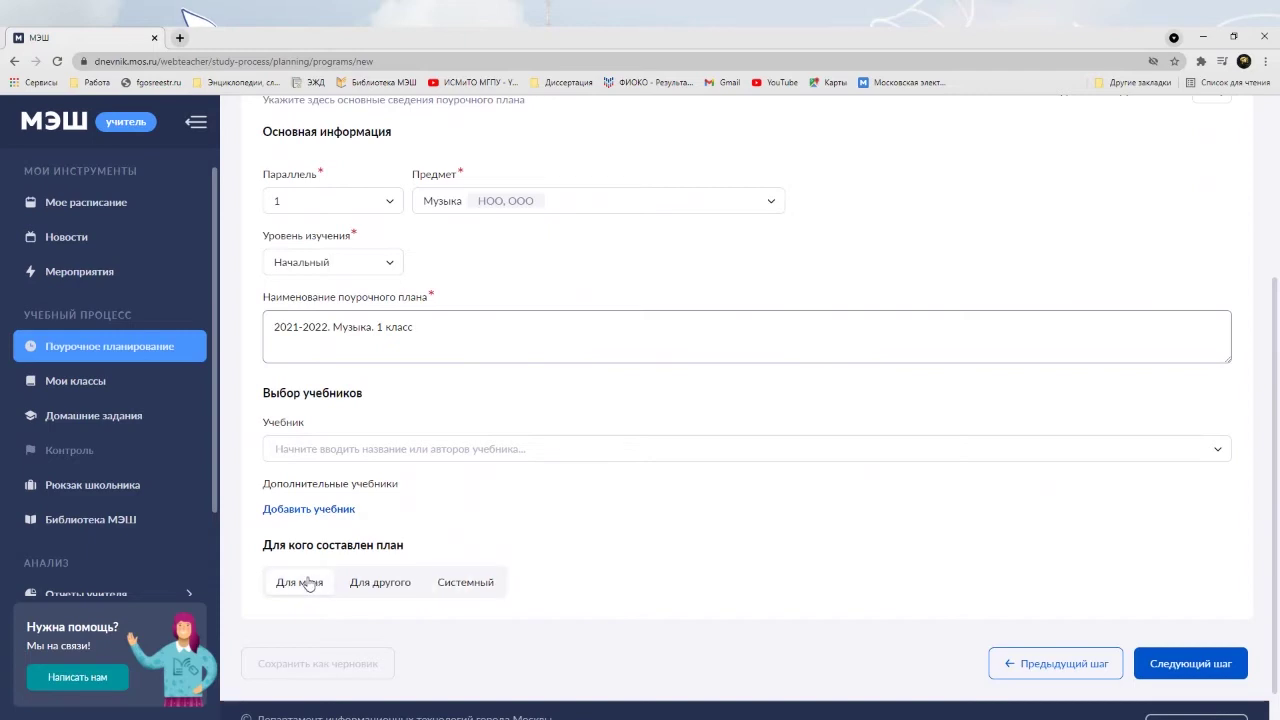
{"action": "left_click", "coordinate": [366, 591]}
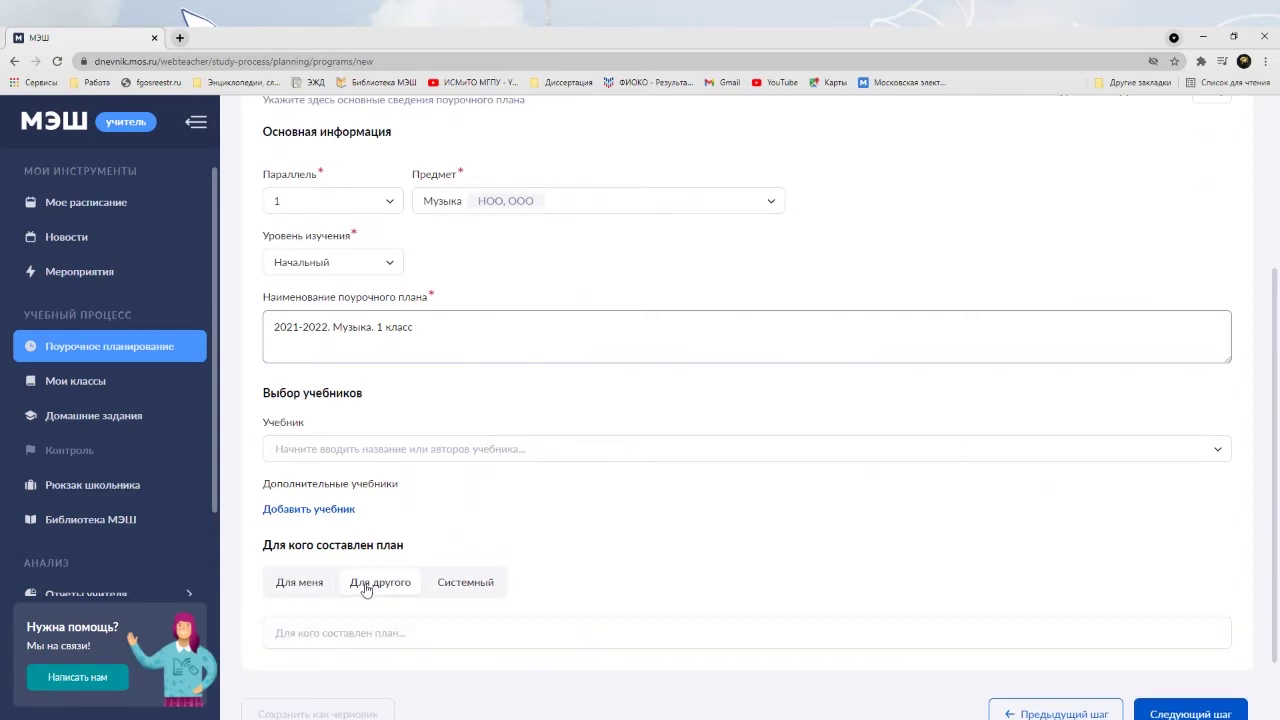
{"action": "left_click", "coordinate": [300, 592]}
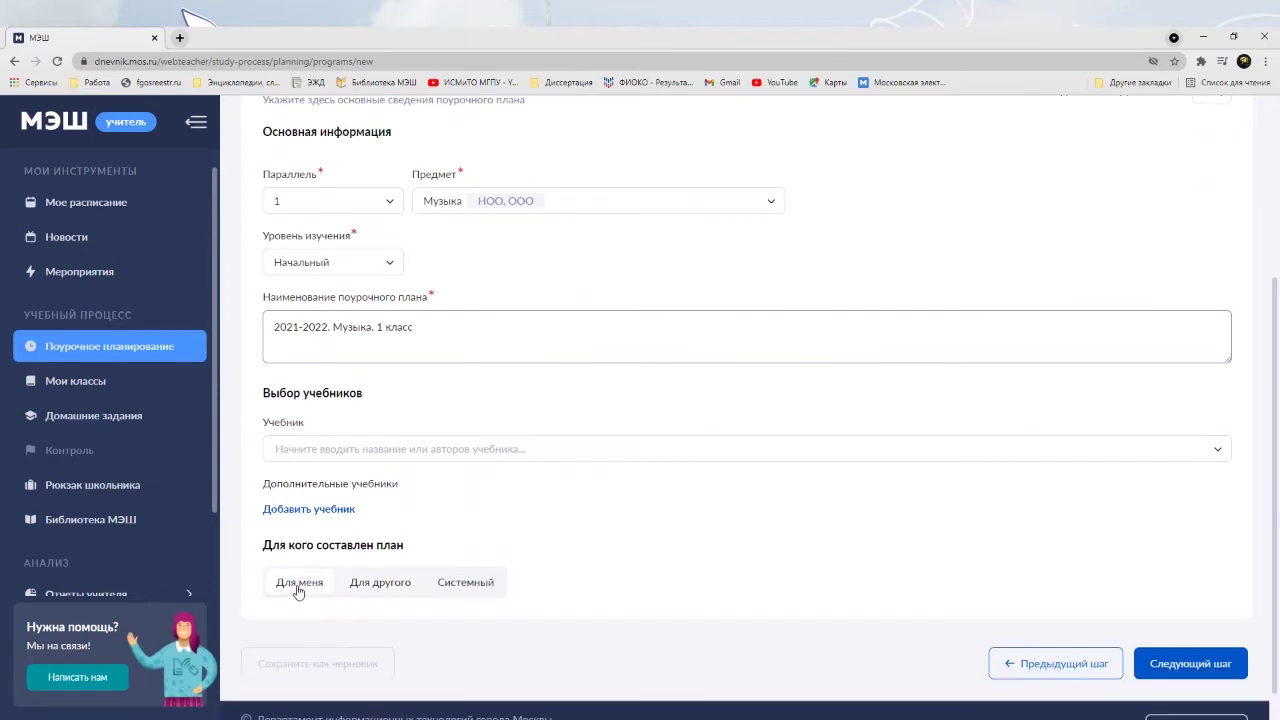
{"action": "left_click", "coordinate": [381, 591]}
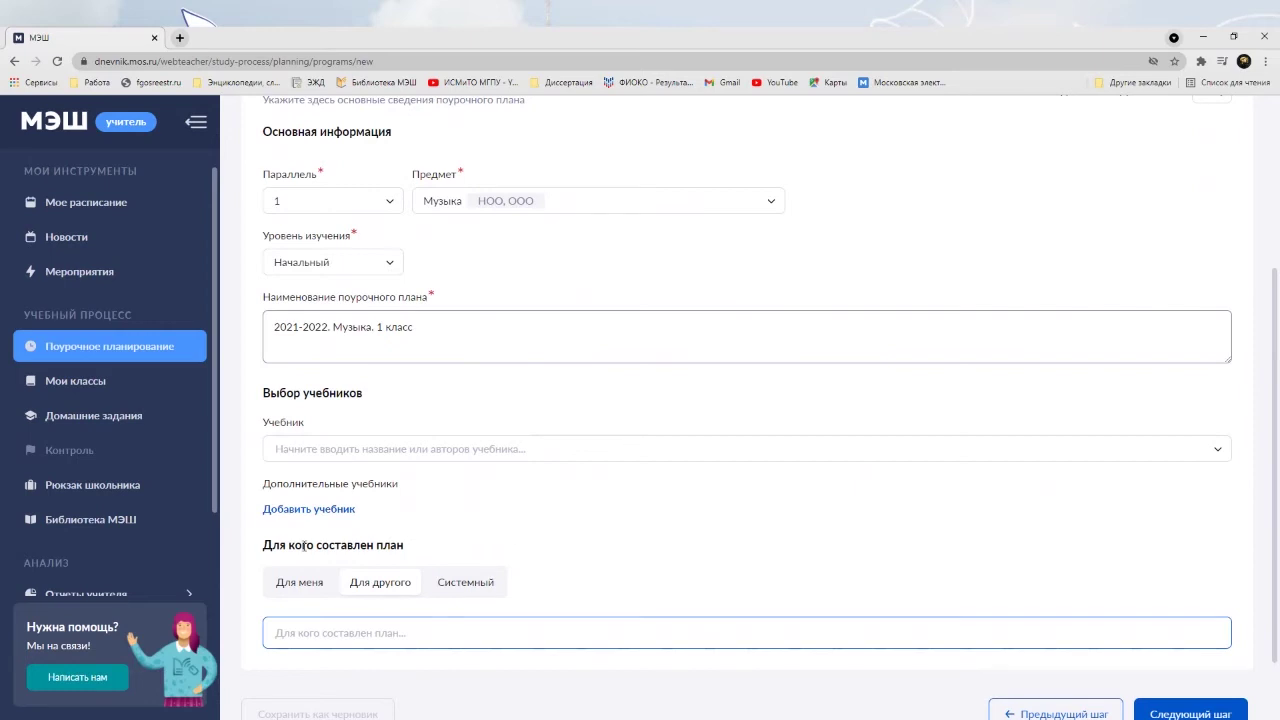
{"action": "left_click", "coordinate": [298, 584]}
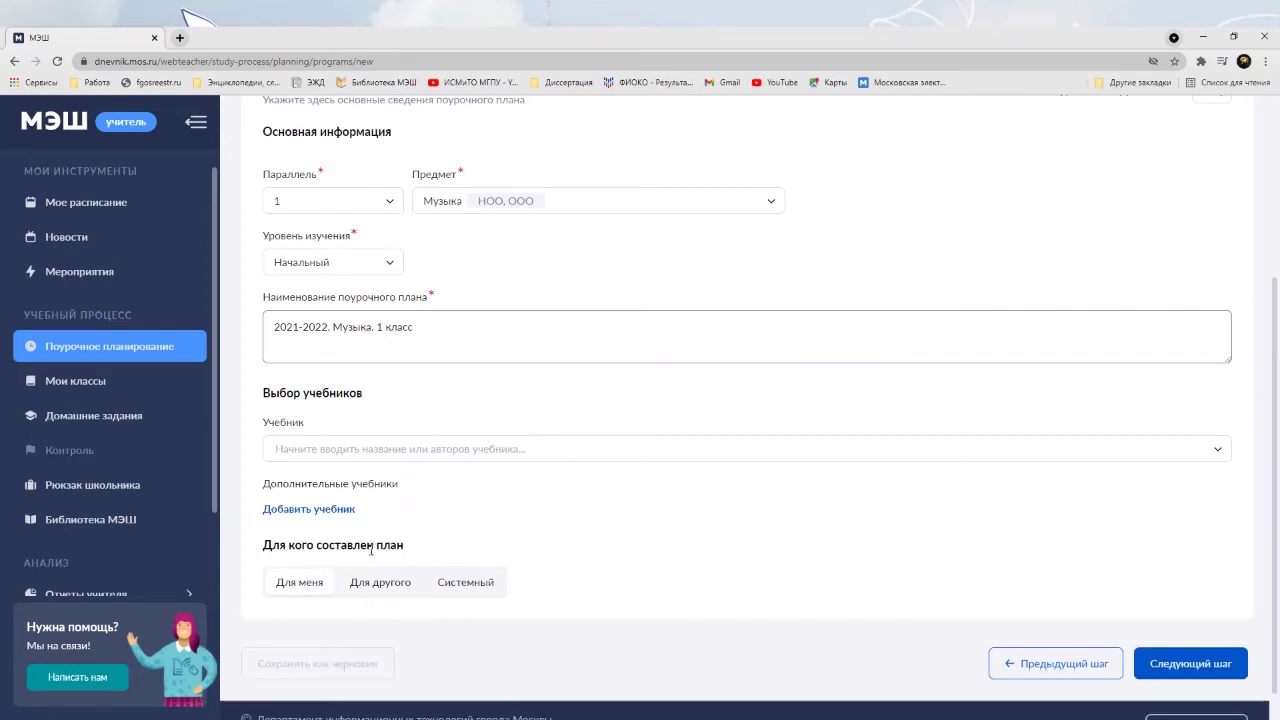
{"action": "left_click", "coordinate": [1155, 674]}
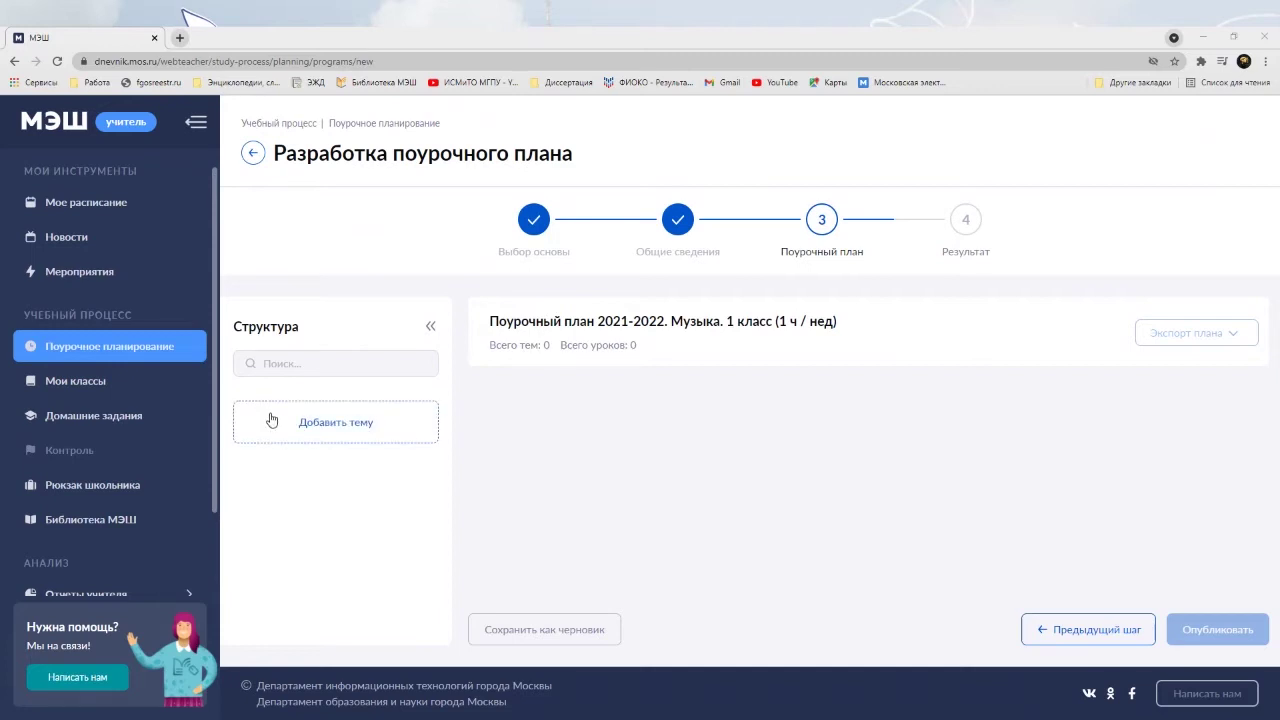
Add Музыкальная грамота as the first topic of the lesson plan and save it.
{"action": "left_click", "coordinate": [270, 420]}
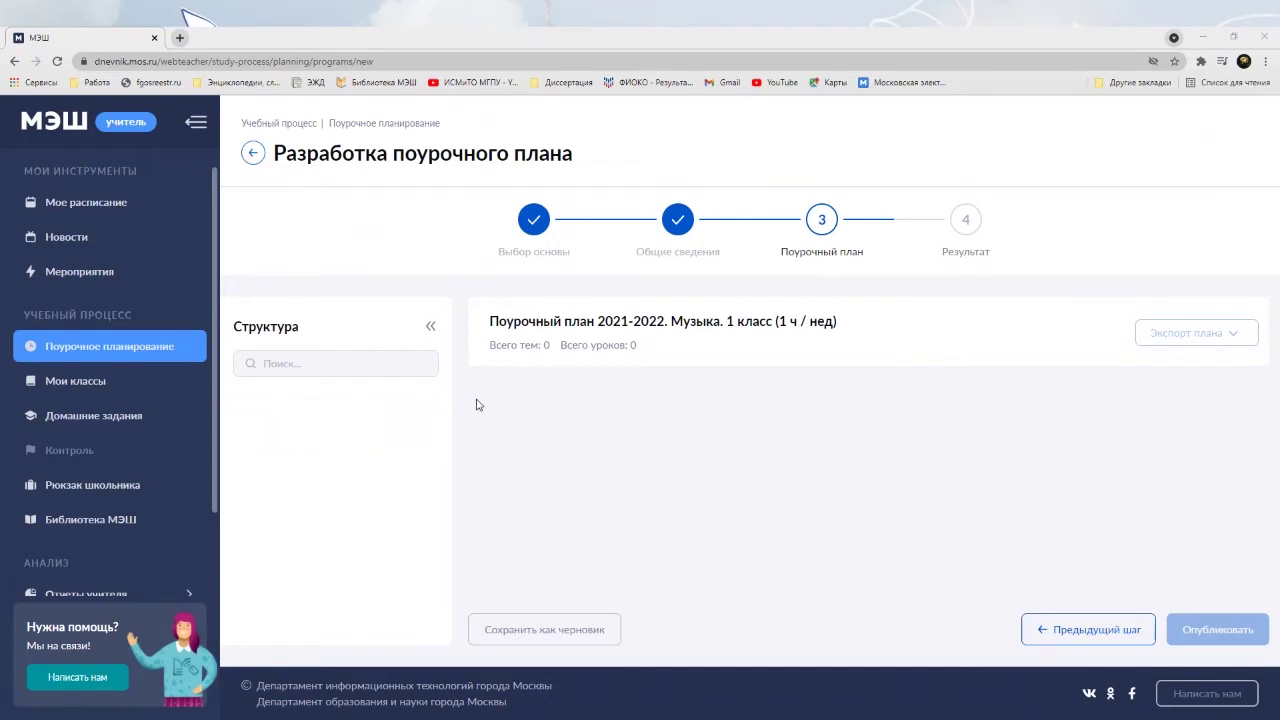
{"action": "mouse_move", "coordinate": [480, 386]}
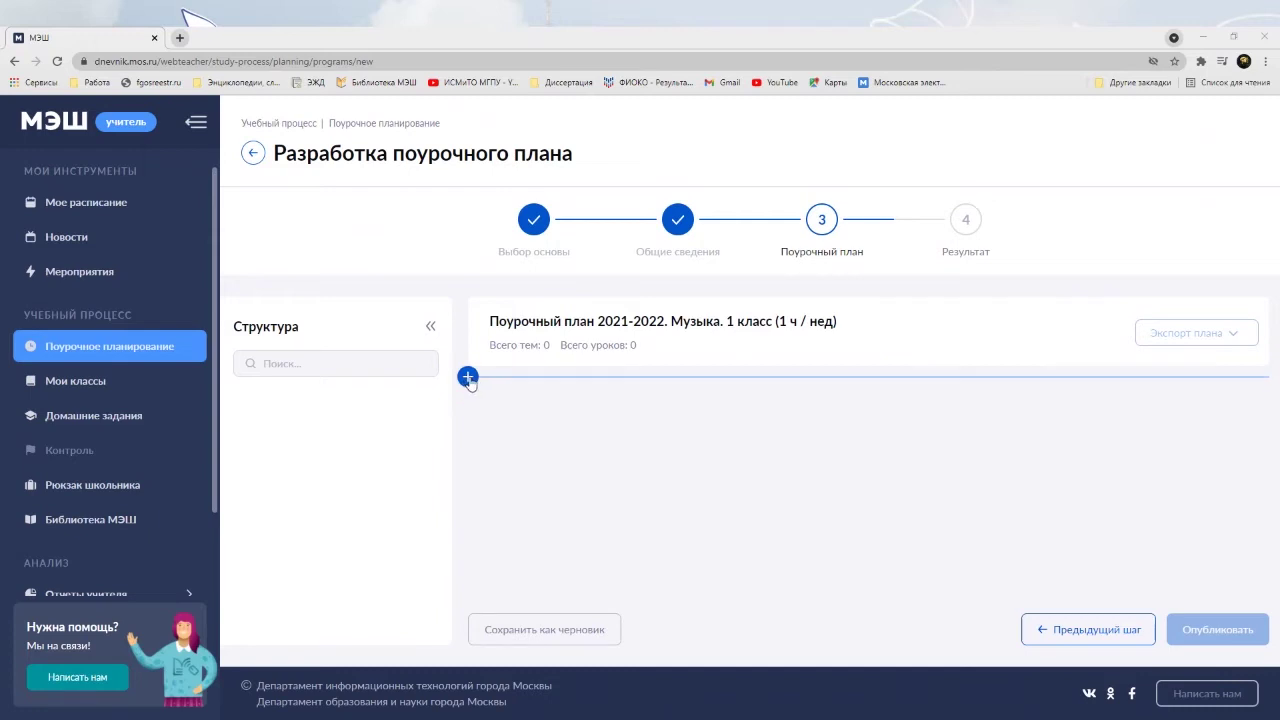
{"action": "mouse_move", "coordinate": [334, 420]}
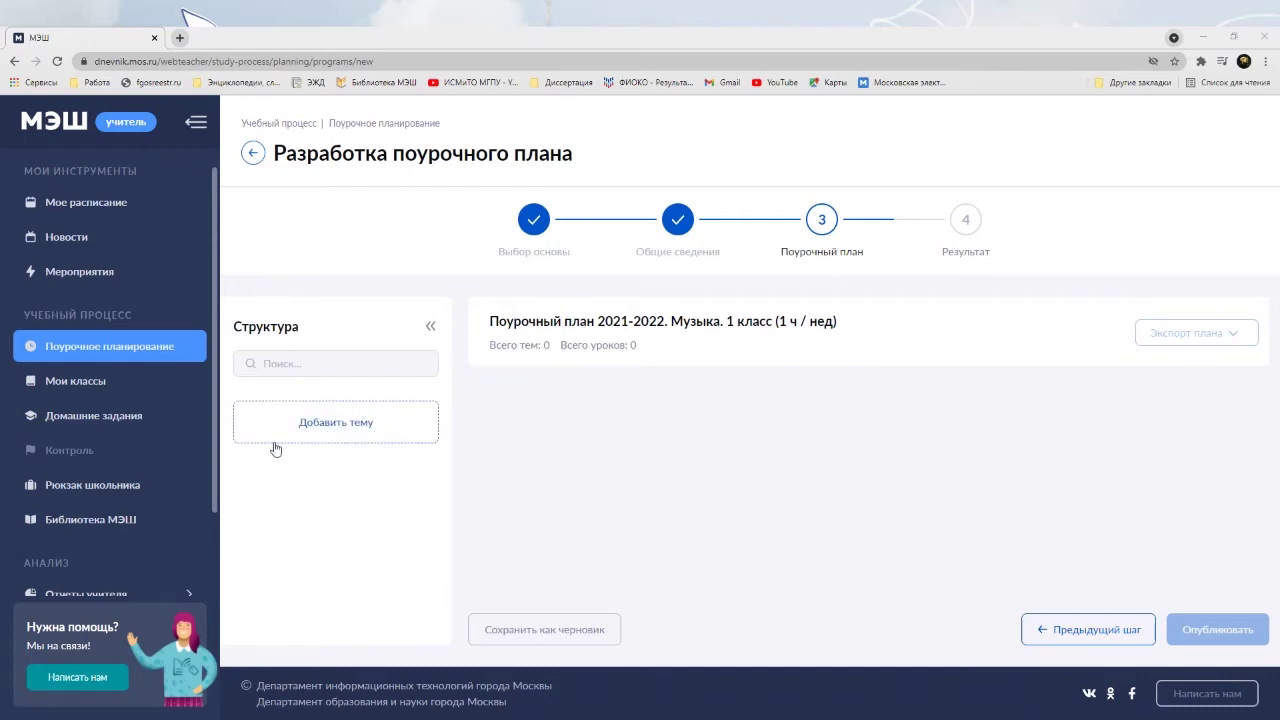
{"action": "left_click", "coordinate": [340, 437]}
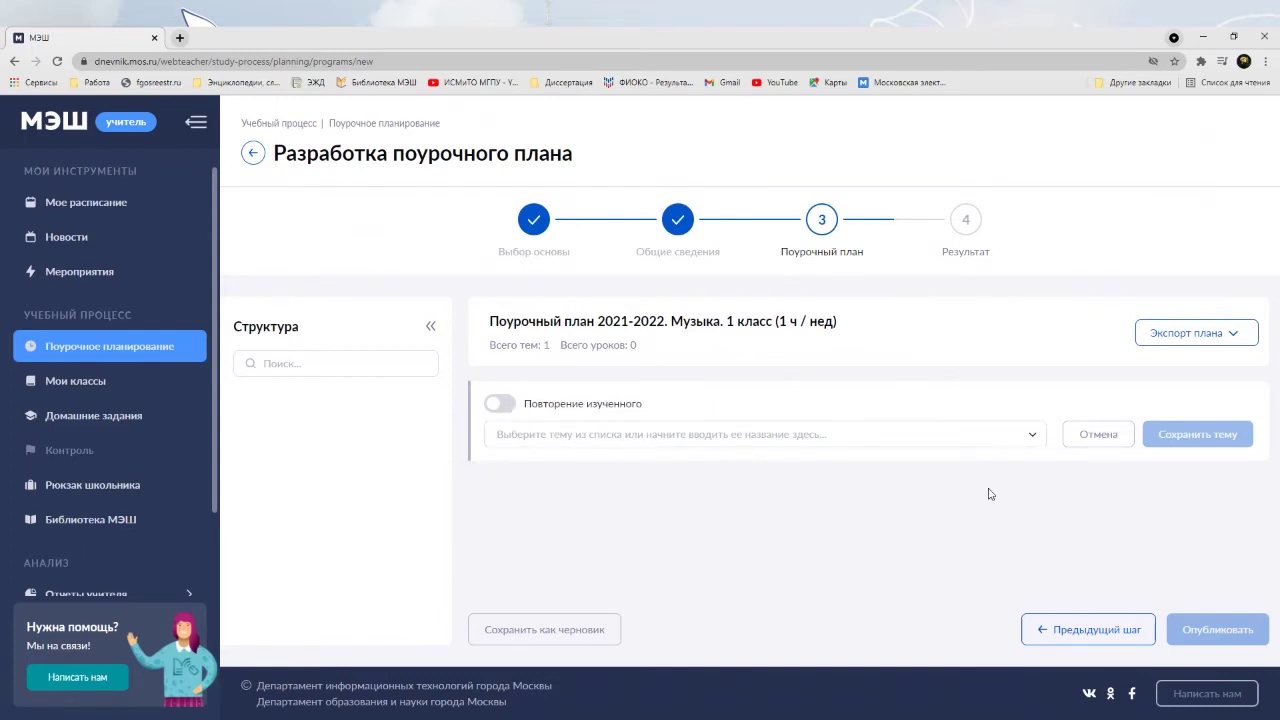
{"action": "left_click", "coordinate": [1034, 437]}
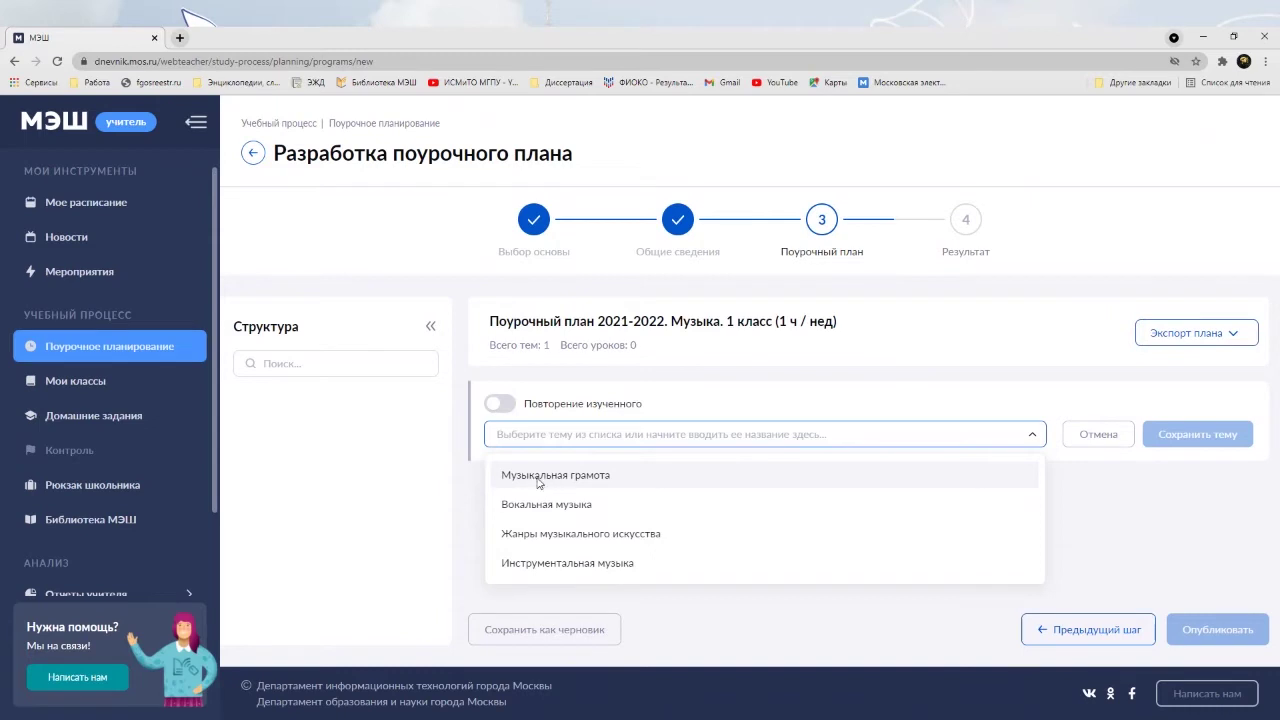
{"action": "left_click", "coordinate": [537, 481]}
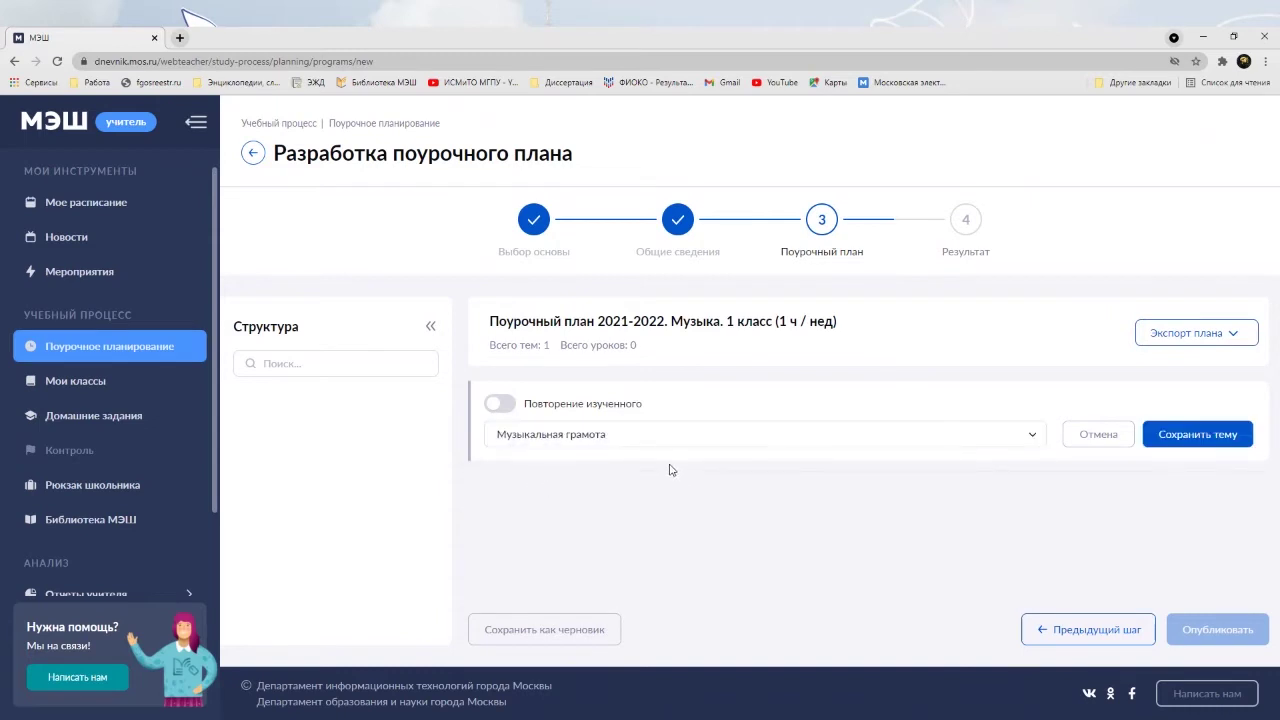
{"action": "left_click", "coordinate": [1173, 441]}
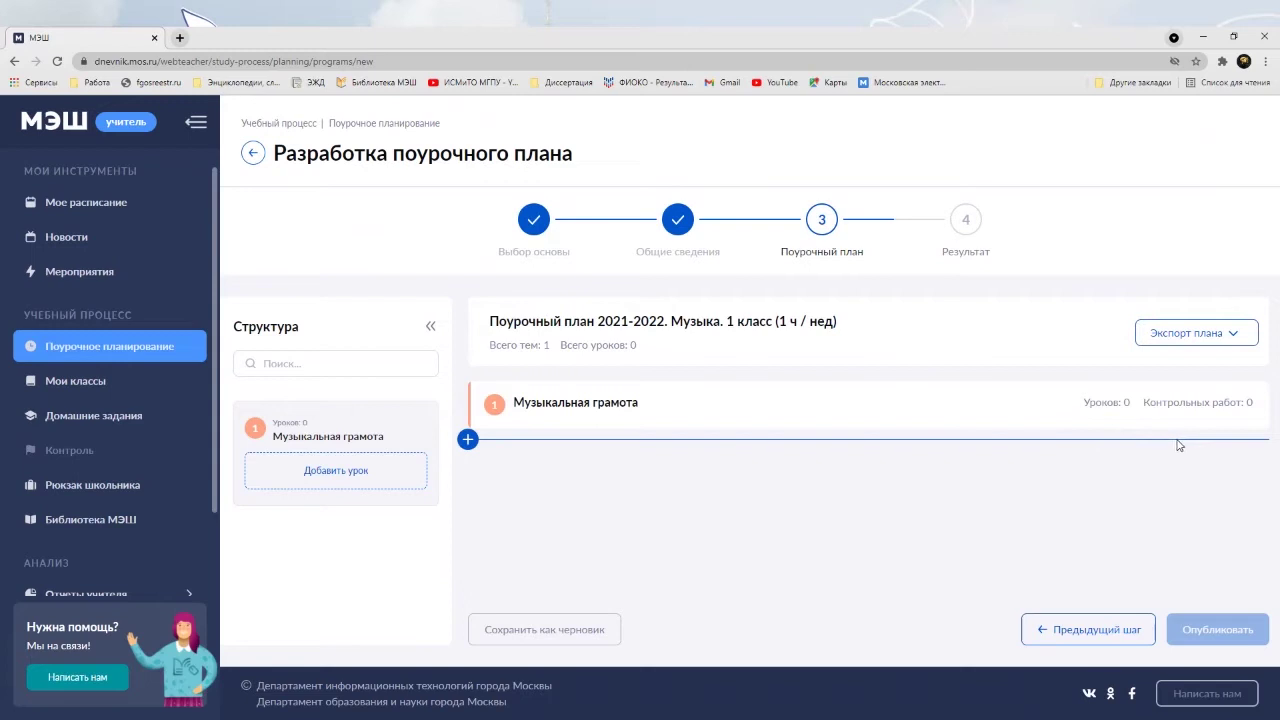
Add Инструментальная музыка as a second topic below Музыкальная грамота and save it.
{"action": "mouse_move", "coordinate": [749, 443]}
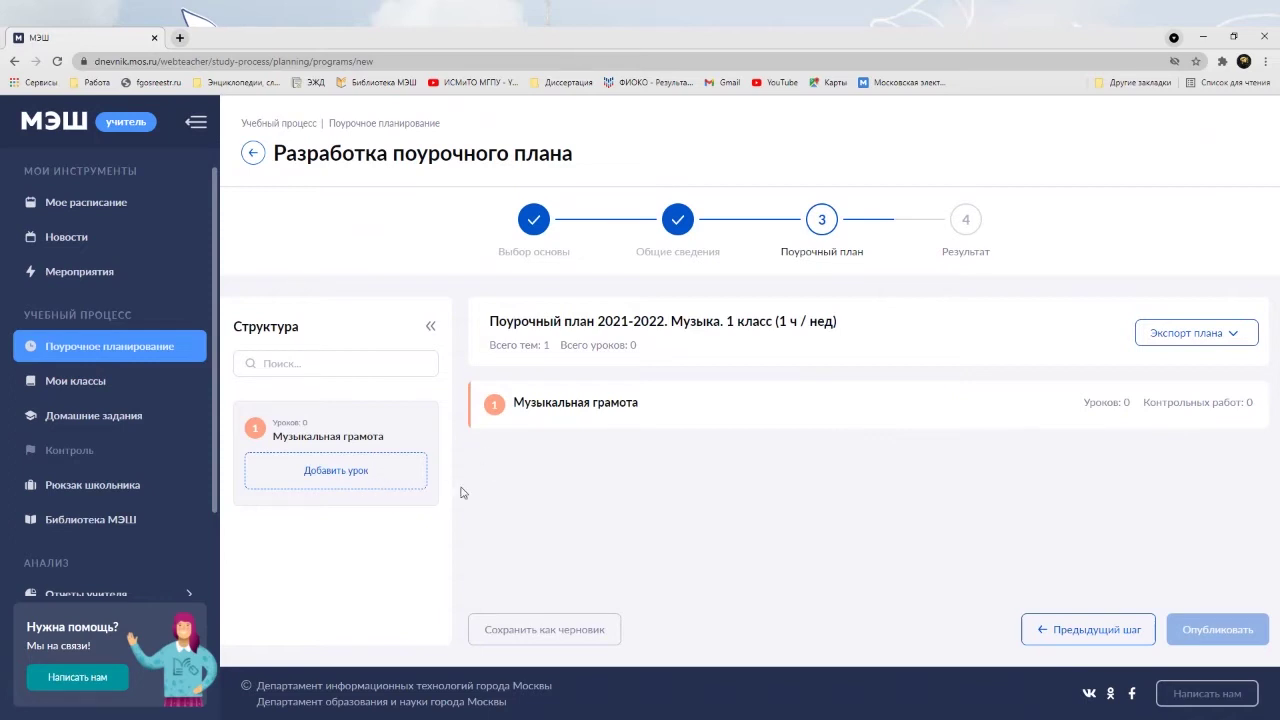
{"action": "mouse_move", "coordinate": [468, 441]}
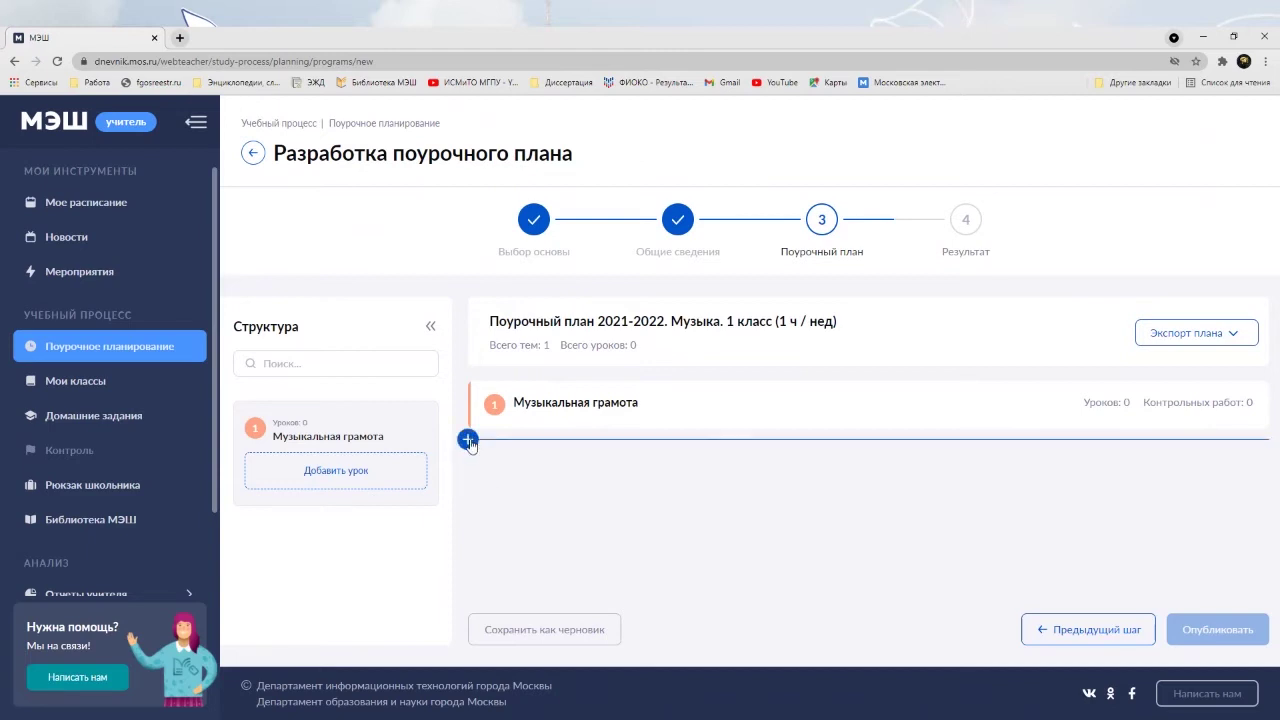
{"action": "left_click", "coordinate": [469, 441]}
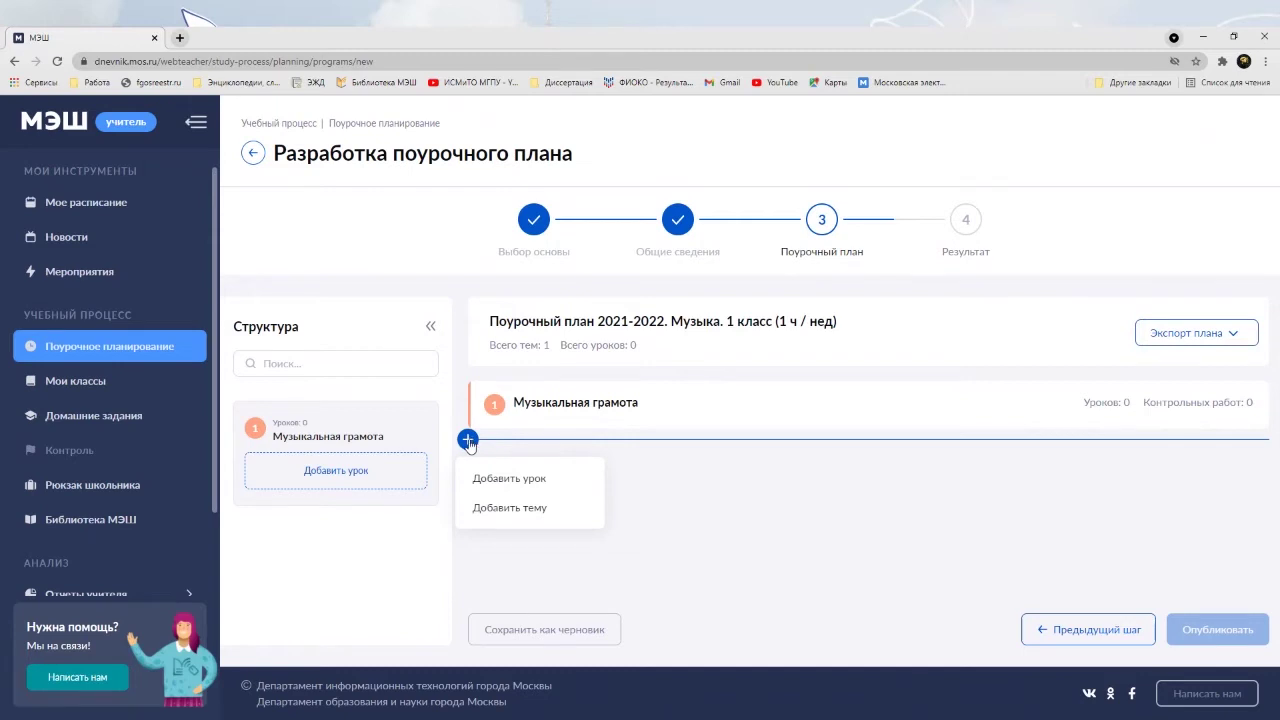
{"action": "left_click", "coordinate": [533, 507]}
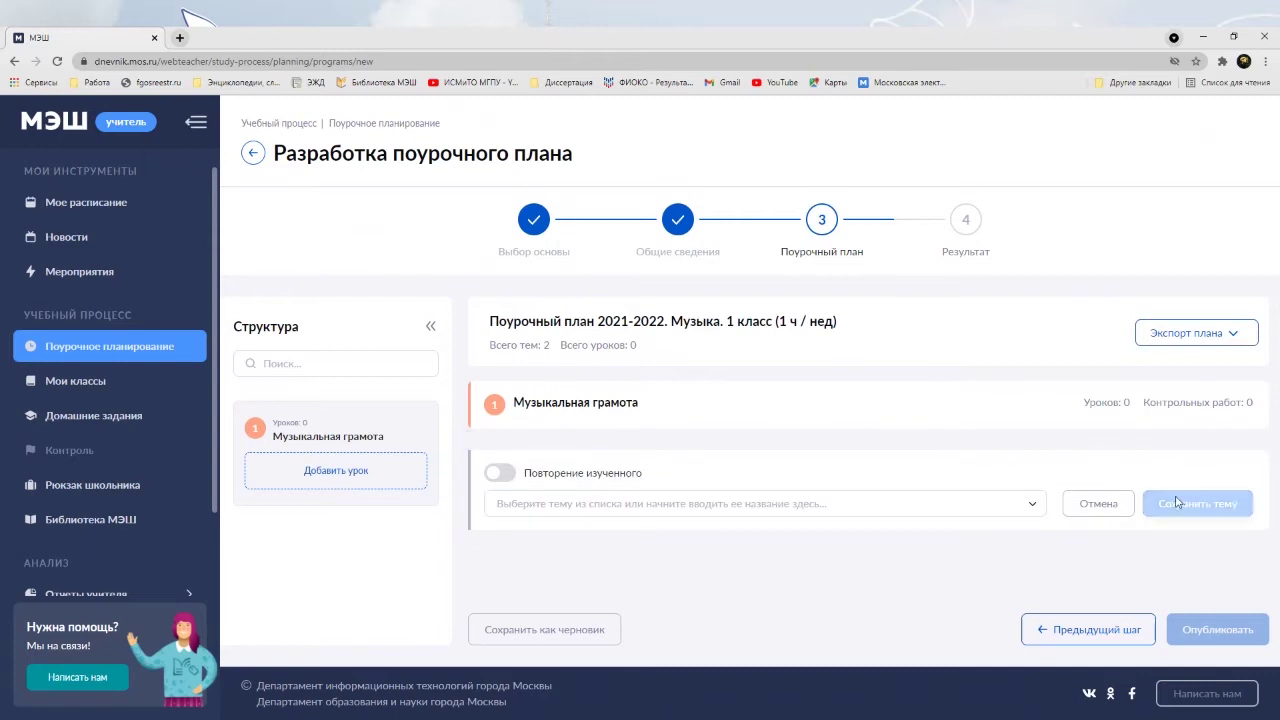
{"action": "left_click", "coordinate": [1028, 504]}
{"action": "left_click", "coordinate": [597, 479]}
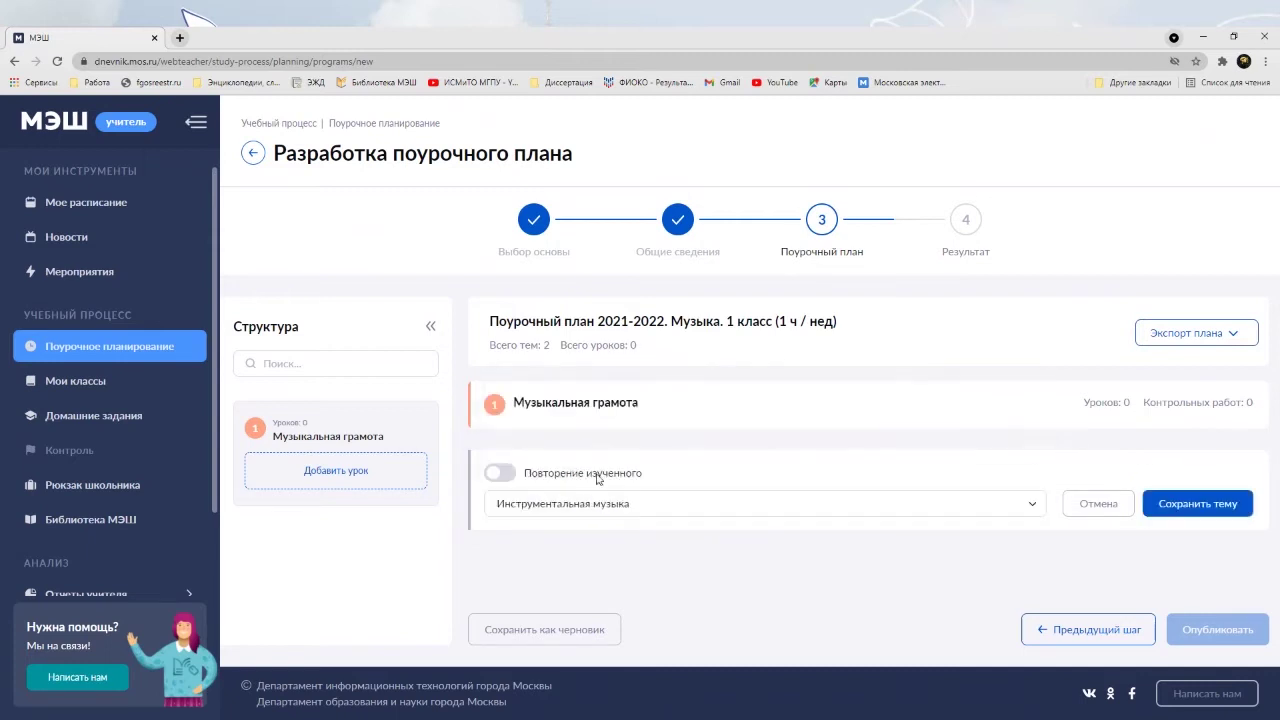
{"action": "left_click", "coordinate": [1153, 505]}
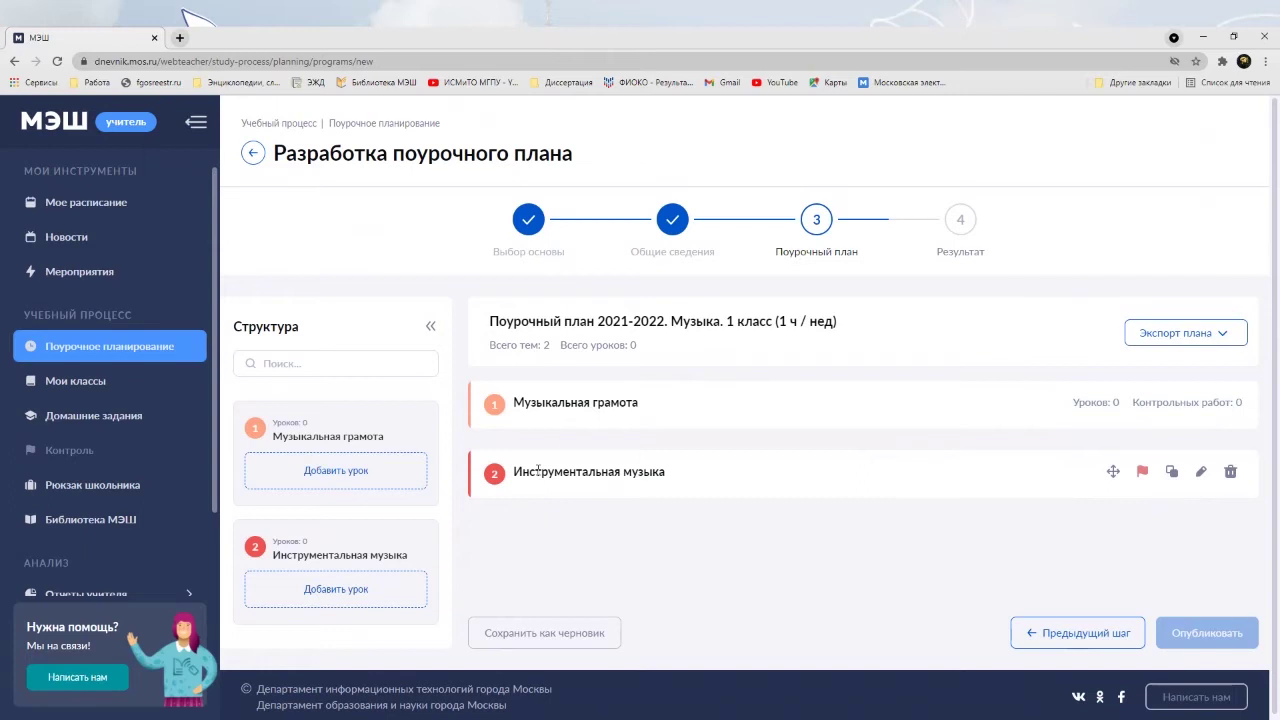
Add a lesson titled "Какие бывают звуки..." to the topic Музыкальная грамота, mark it as Контрольная работа, and save it.
{"action": "mouse_move", "coordinate": [395, 520]}
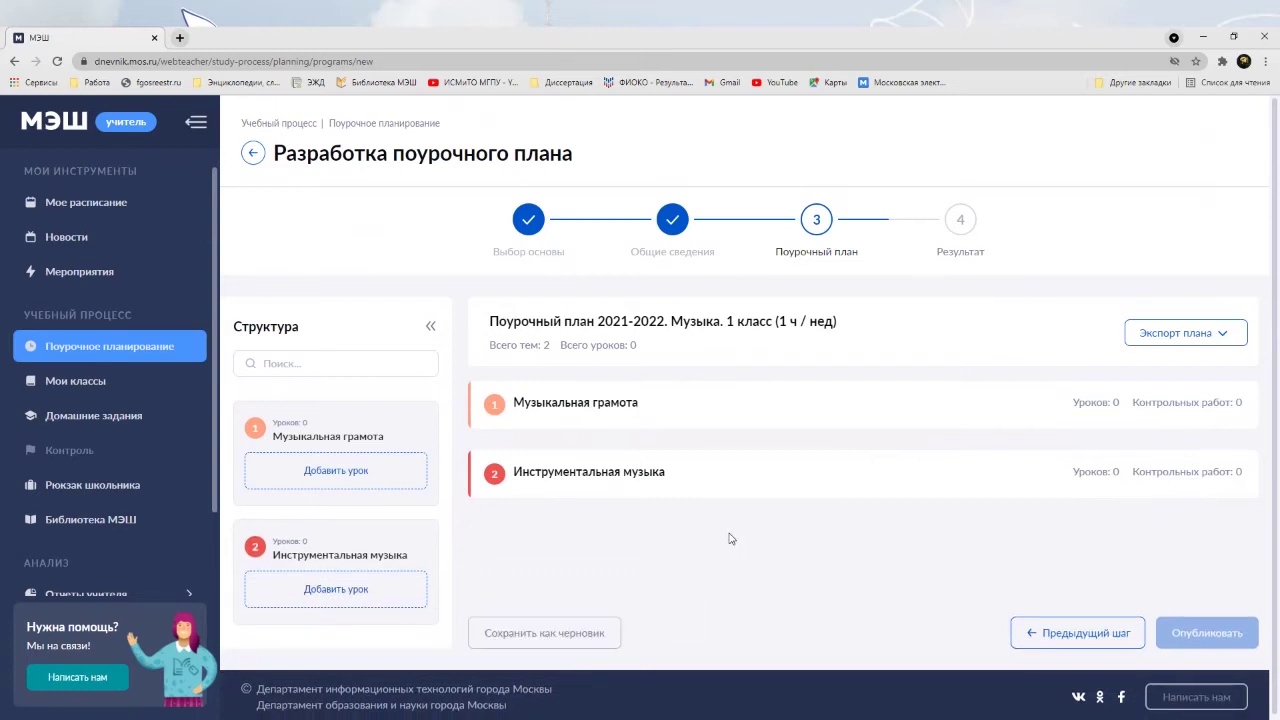
{"action": "mouse_move", "coordinate": [467, 440]}
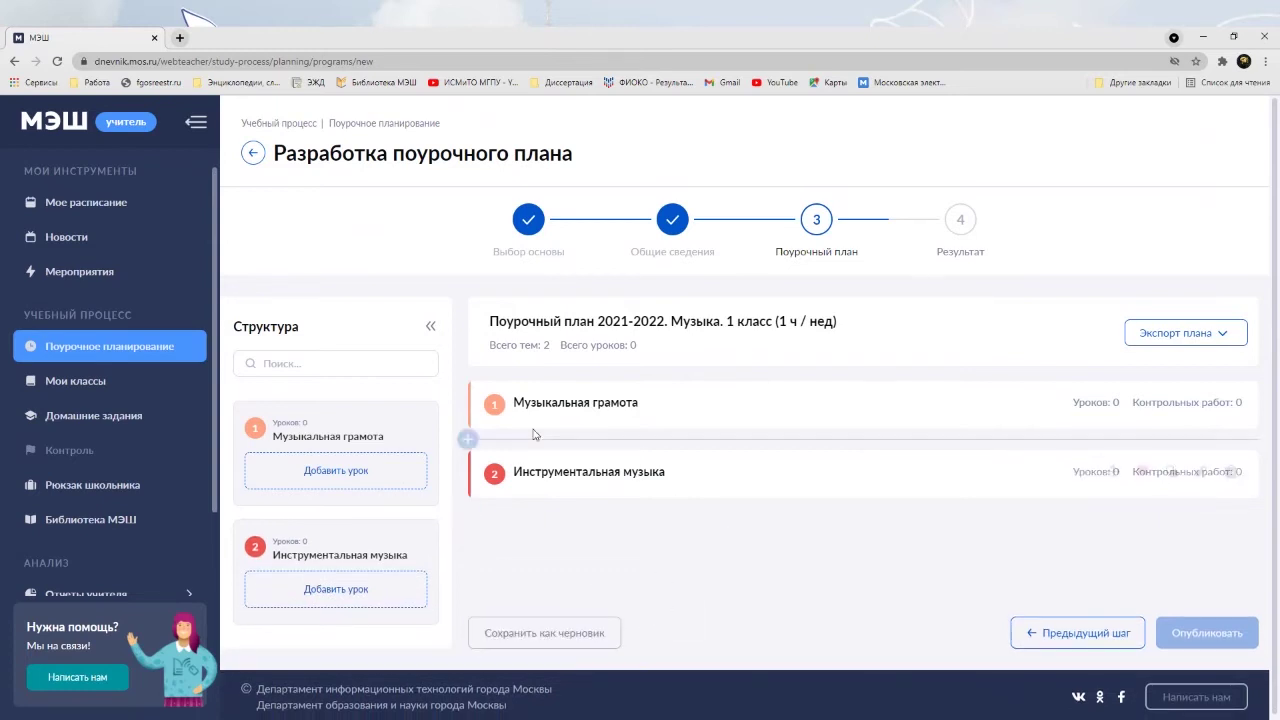
{"action": "left_click", "coordinate": [468, 440]}
{"action": "left_click", "coordinate": [494, 480]}
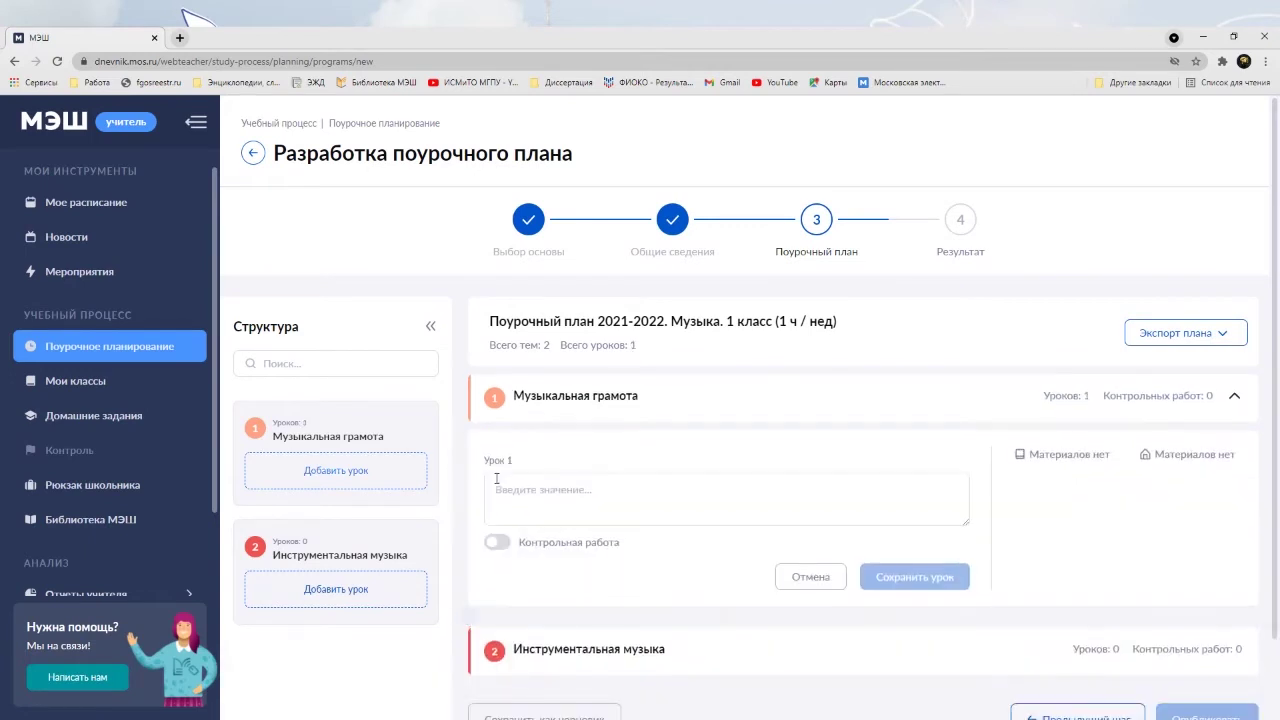
{"action": "left_click", "coordinate": [524, 491]}
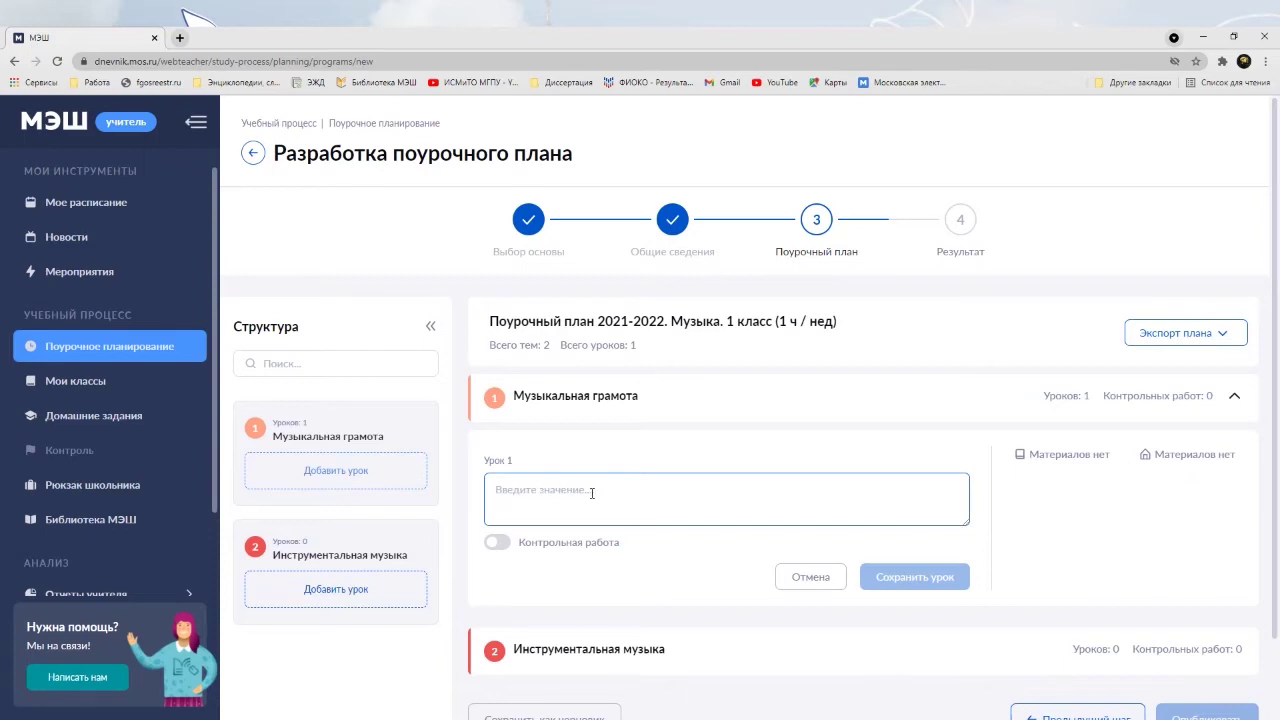
{"action": "type", "text": "Какие м"}
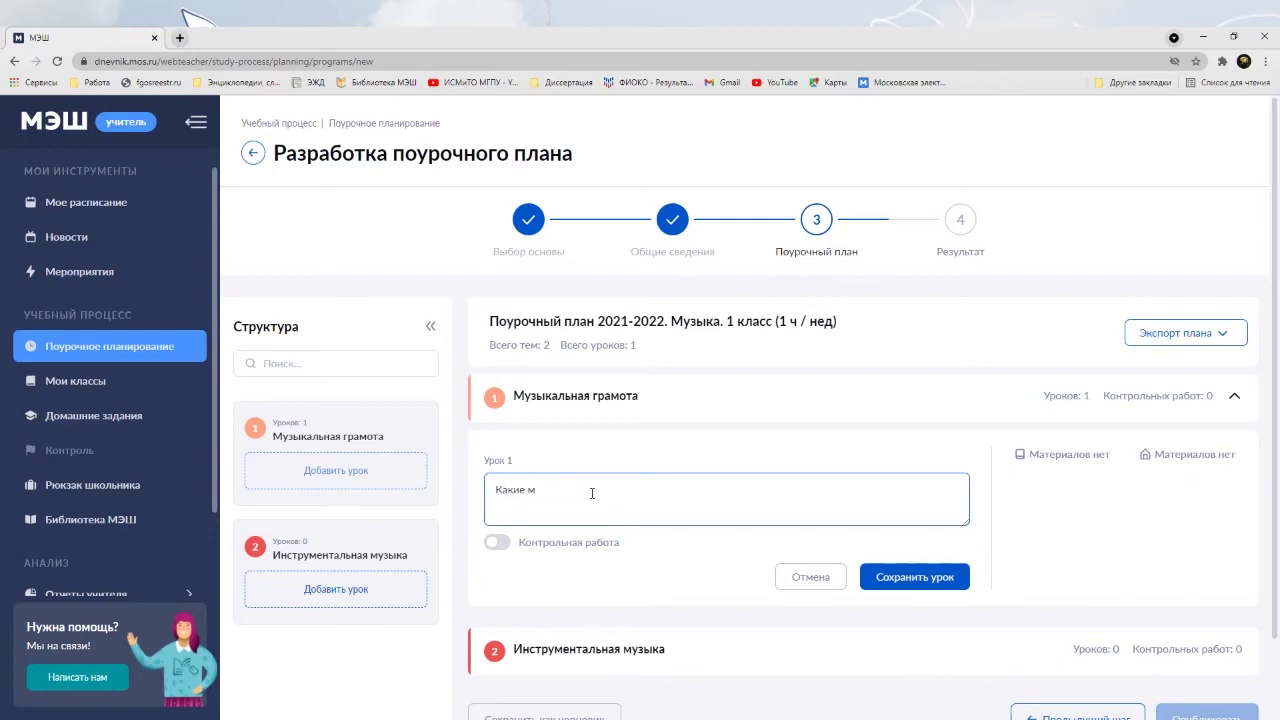
{"action": "type", "text": "бываю"}
{"action": "type", "text": "т у"}
{"action": "type", "text": "звук"}
{"action": "left_click", "coordinate": [500, 545]}
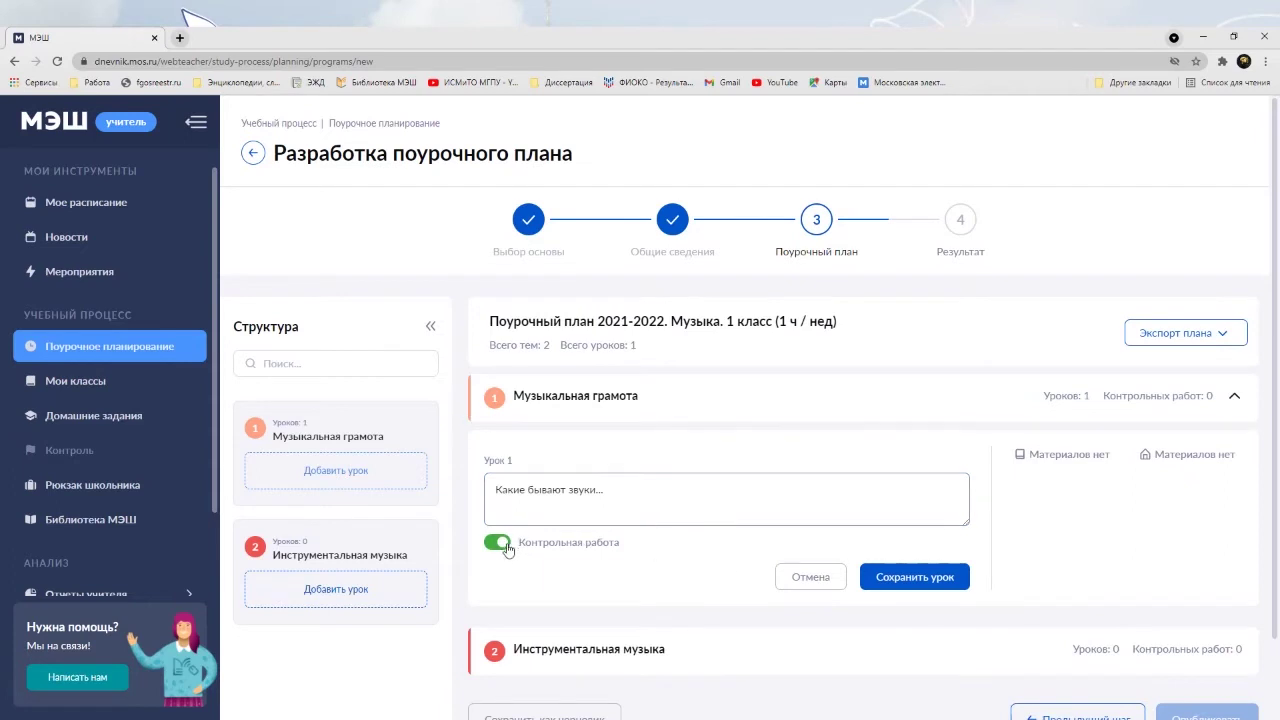
{"action": "left_click", "coordinate": [935, 577]}
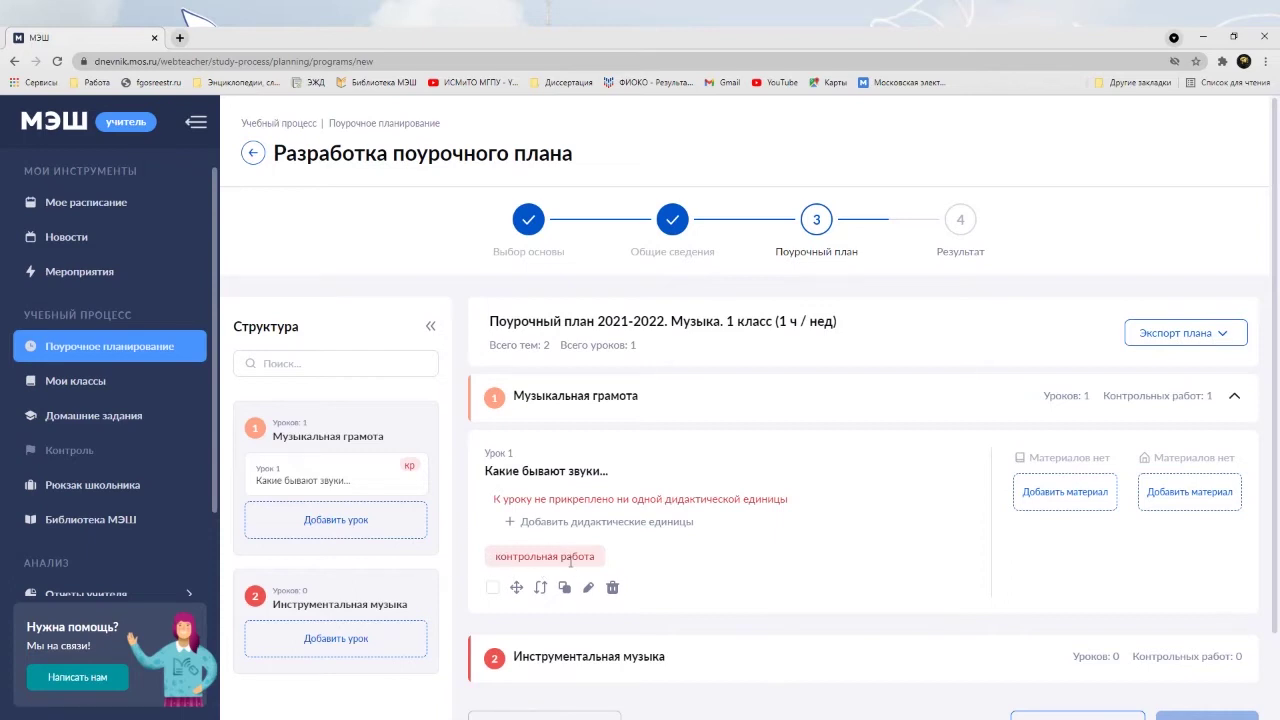
Edit the lesson "Какие бывают звуки..." to remove its Контрольная работа mark and save the lesson.
{"action": "left_click", "coordinate": [588, 588]}
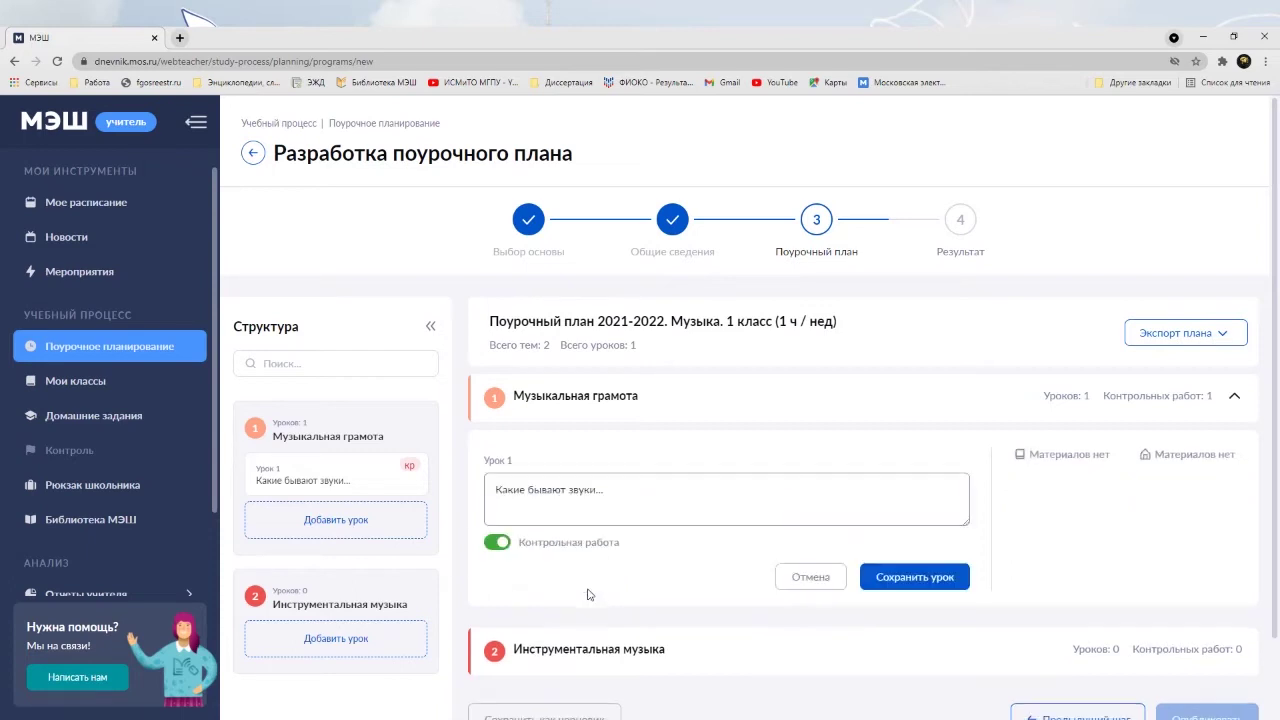
{"action": "left_click", "coordinate": [492, 546]}
{"action": "left_click", "coordinate": [875, 588]}
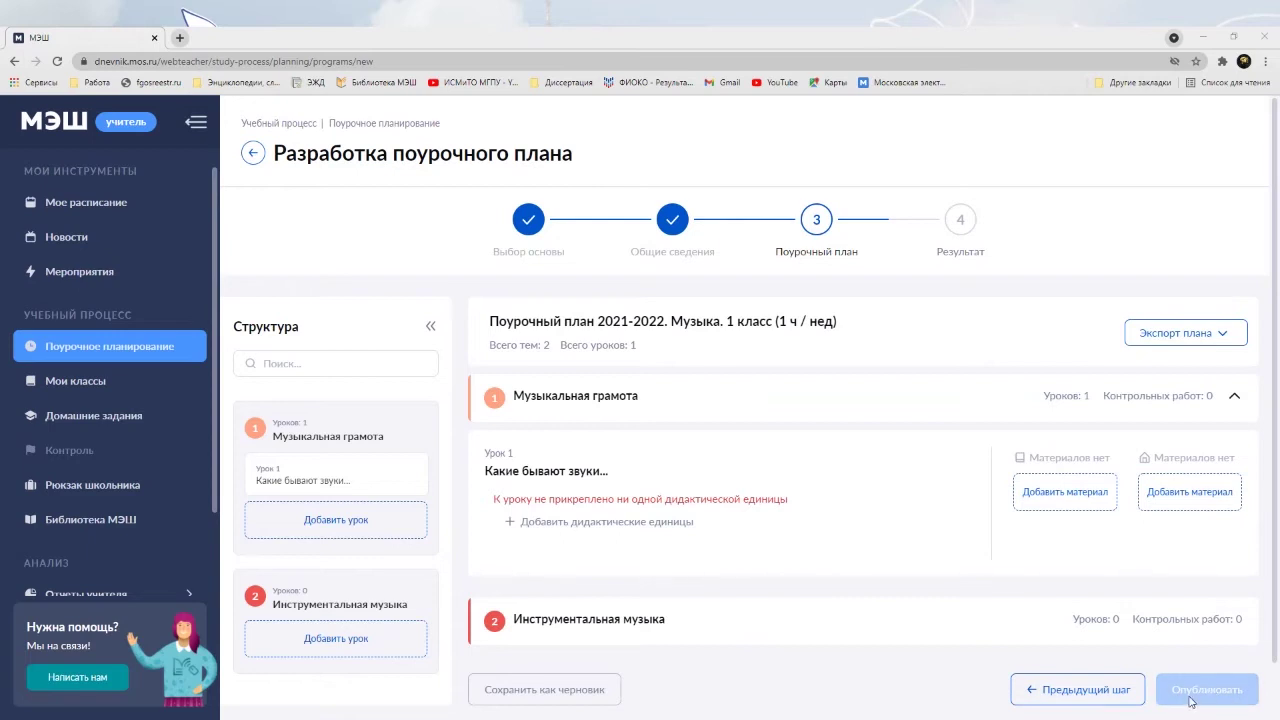
Attach the didactic units Звук шумовой and Звук музыкальный from Разновидности и свойства звука to the lesson "Какие бывают звуки..." and save.
{"action": "left_click", "coordinate": [580, 527]}
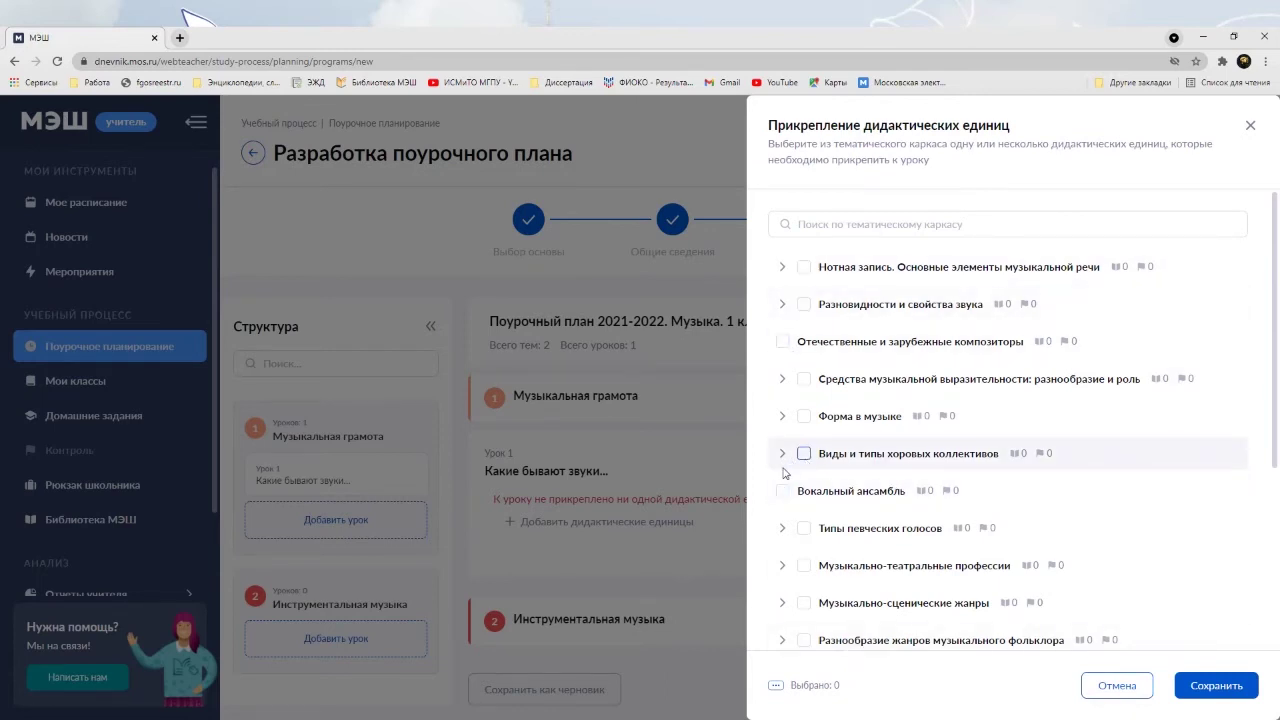
{"action": "scroll", "coordinate": [800, 445], "scroll_direction": "down", "scroll_amount": 2}
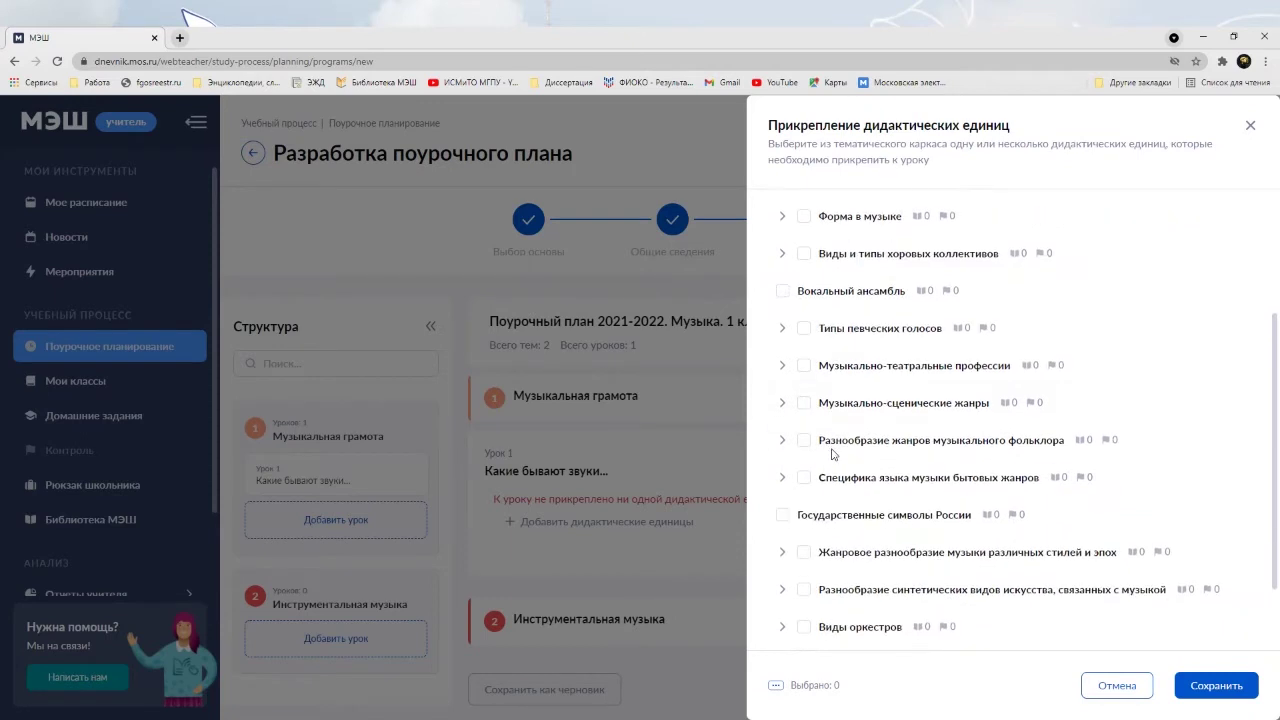
{"action": "scroll", "coordinate": [832, 455], "scroll_direction": "up", "scroll_amount": 2}
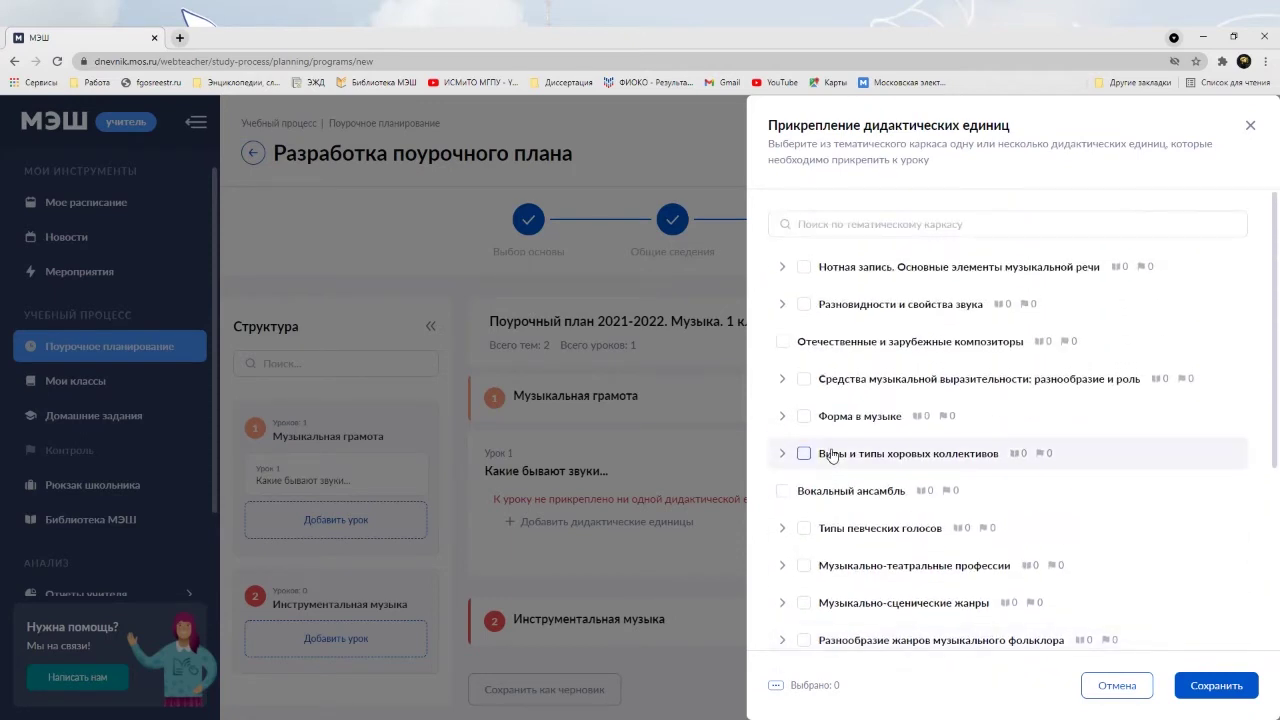
{"action": "left_click", "coordinate": [783, 305]}
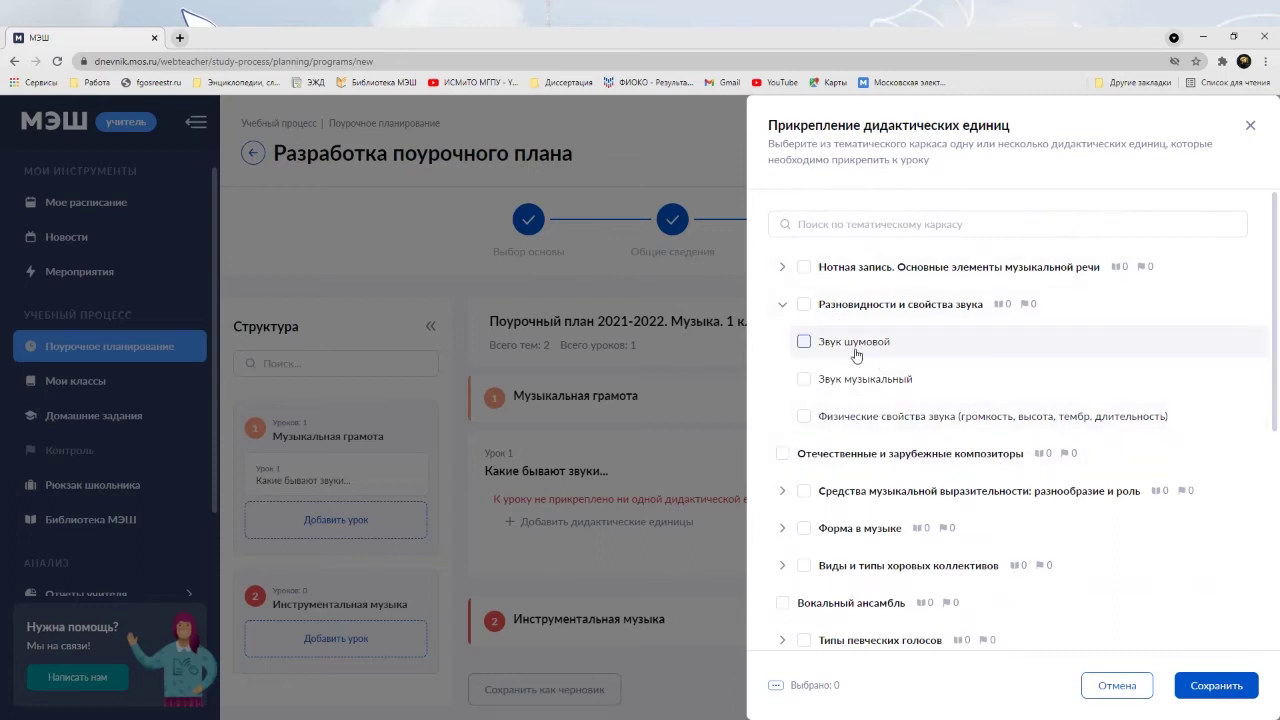
{"action": "left_click", "coordinate": [803, 305]}
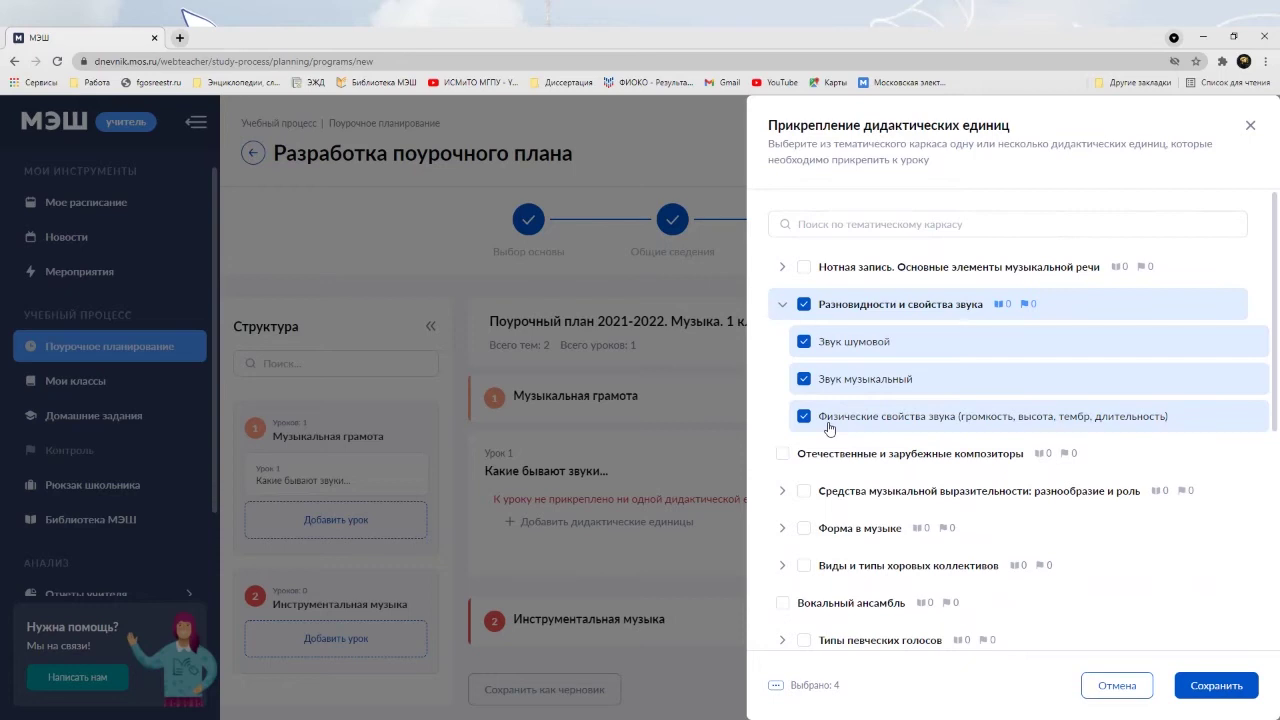
{"action": "left_click", "coordinate": [805, 306]}
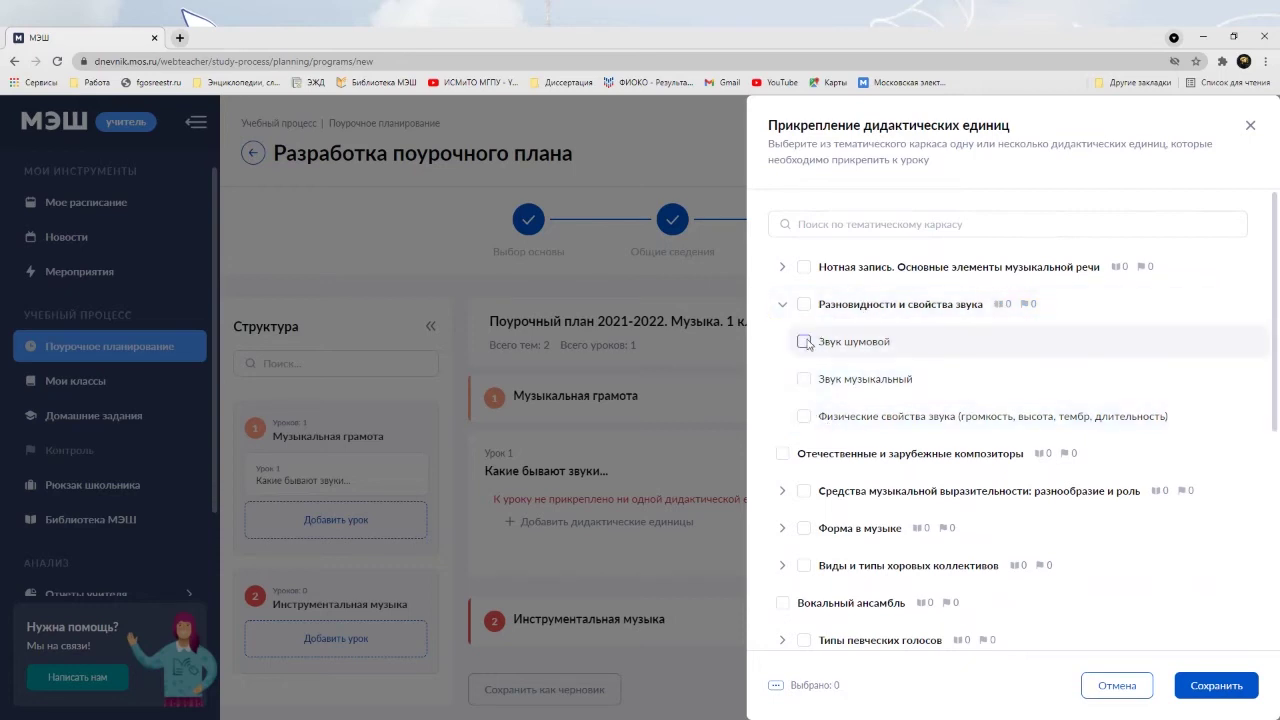
{"action": "left_click", "coordinate": [803, 343]}
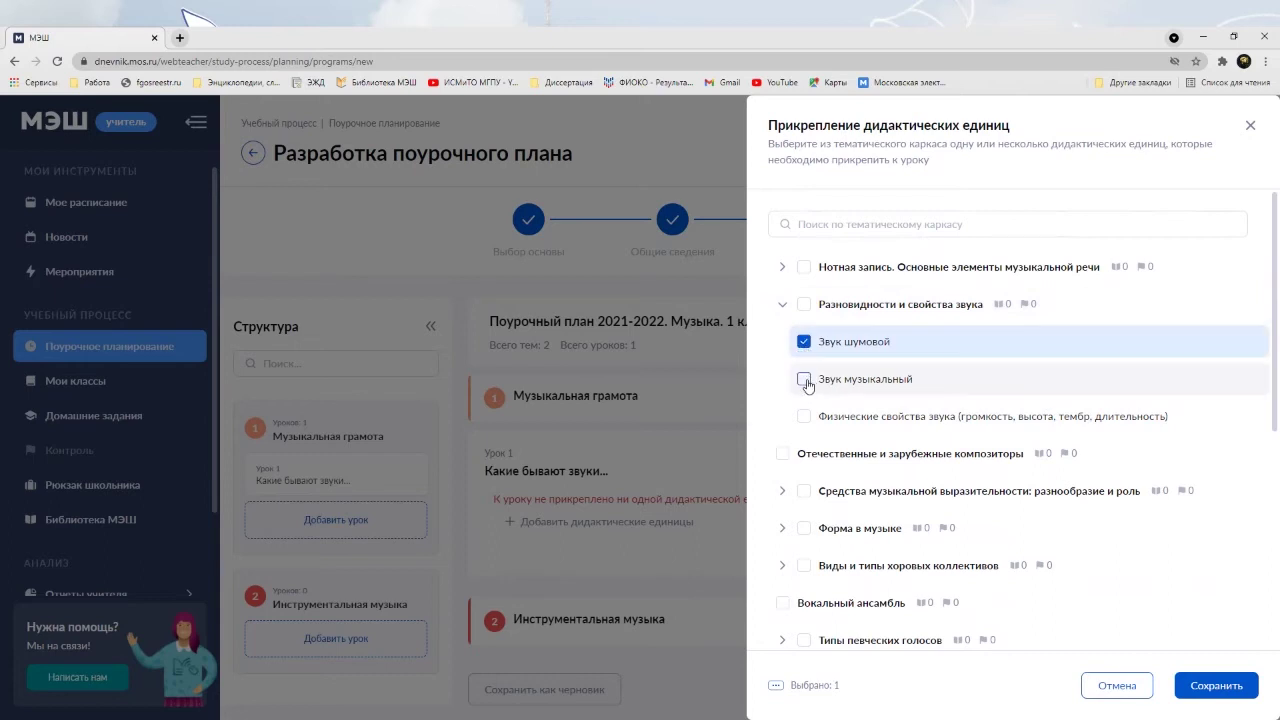
{"action": "left_click", "coordinate": [805, 381]}
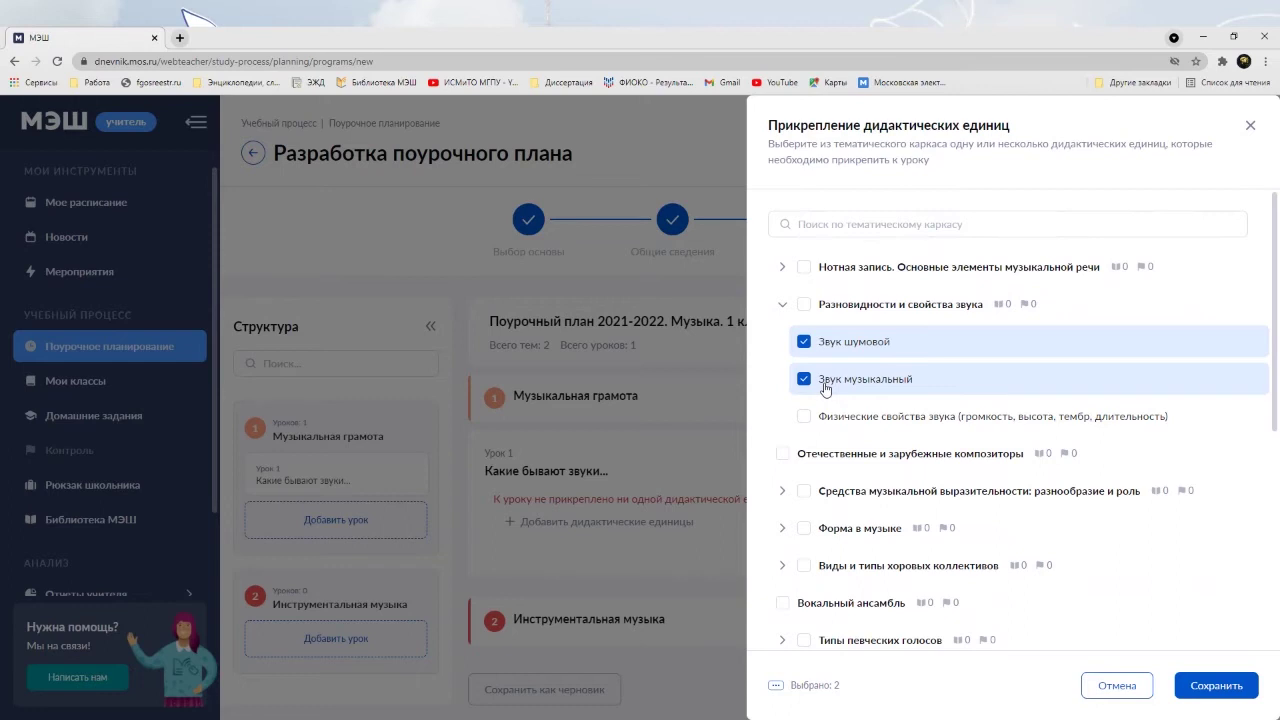
{"action": "left_click", "coordinate": [1214, 689]}
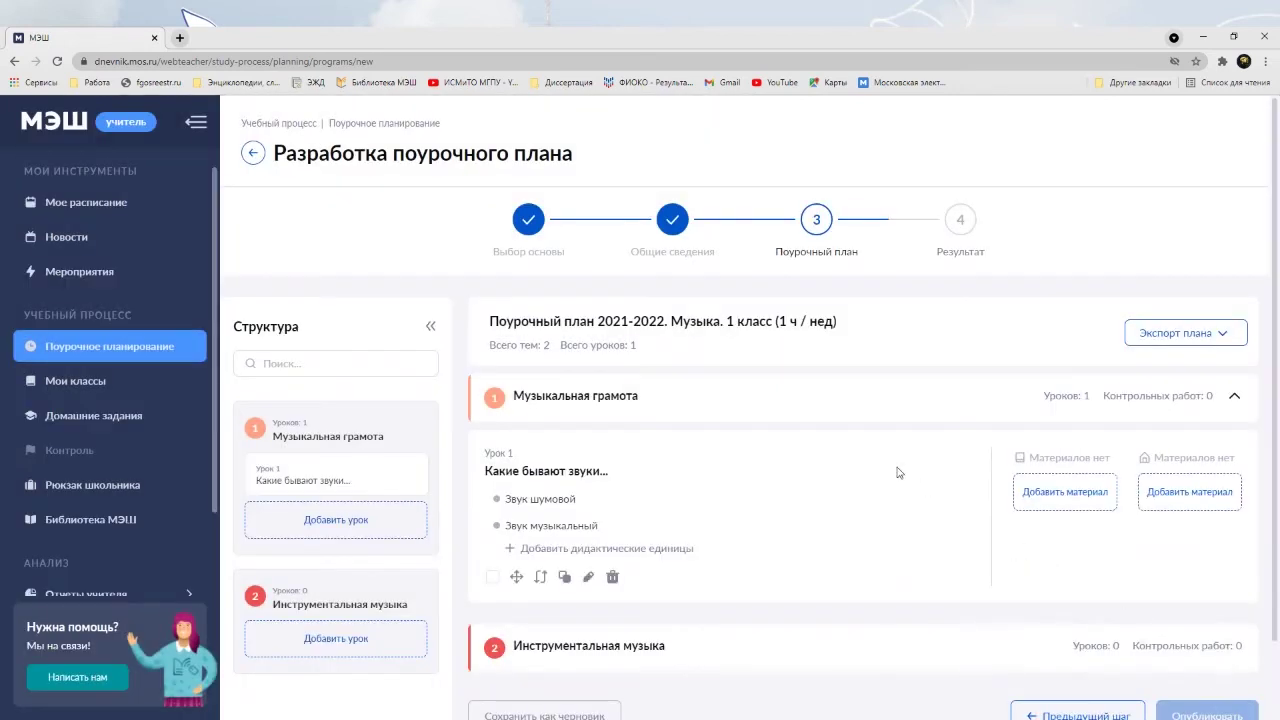
From the materials catalogue for "Какие бывают звуки...", mark "Шумовые звуки", "Шумотека. Стук копыт" and "Звуки осени. Шумовые звуки" as К уроку.
{"action": "scroll", "coordinate": [880, 460], "scroll_direction": "down", "scroll_amount": 1}
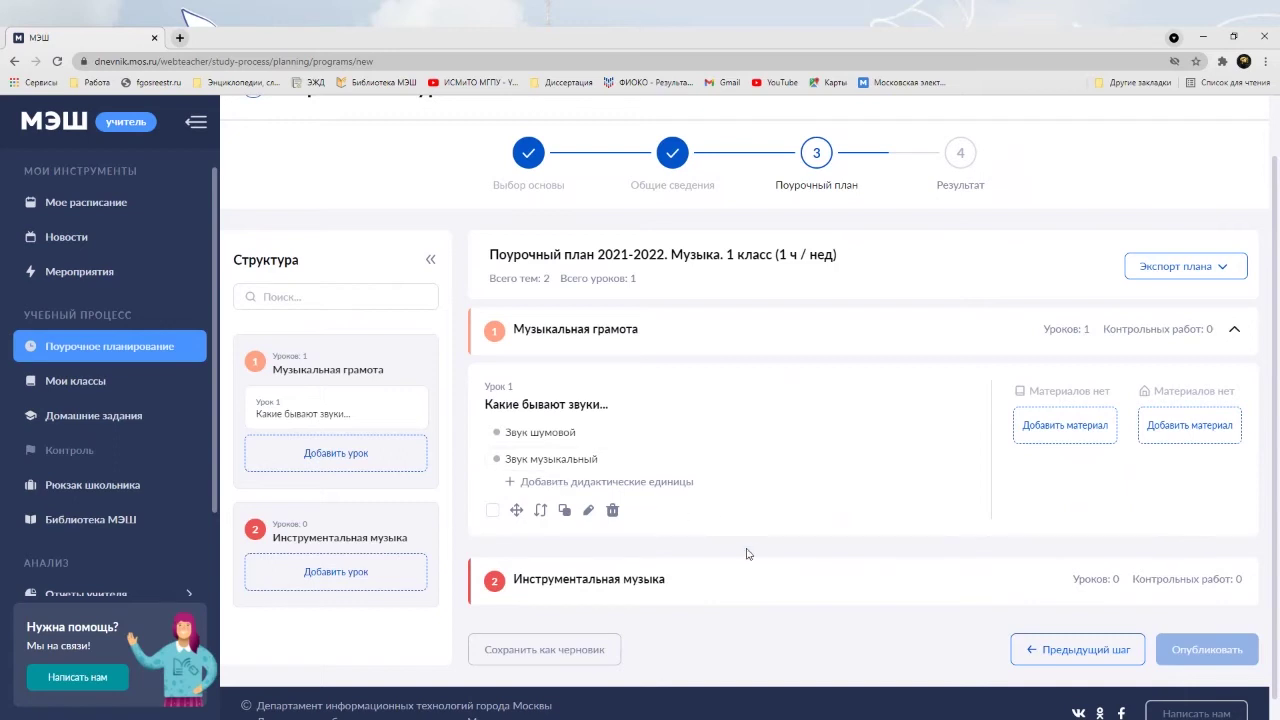
{"action": "left_click", "coordinate": [1068, 426]}
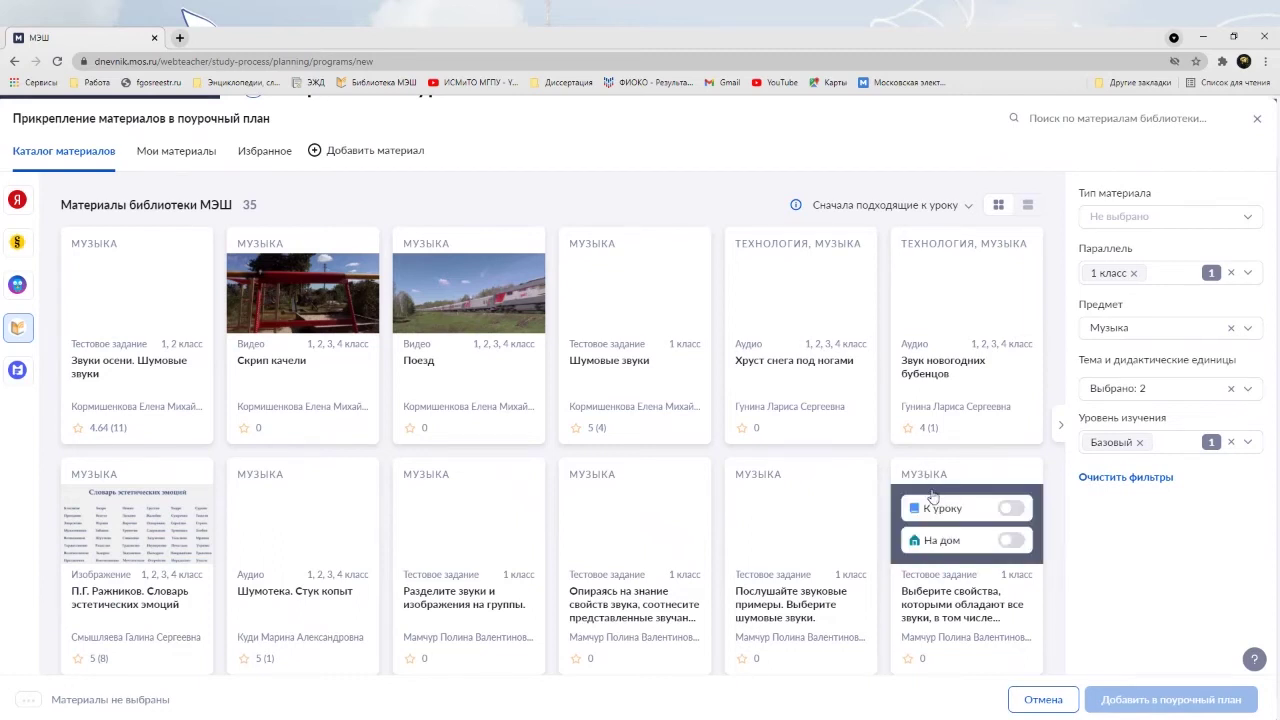
{"action": "mouse_move", "coordinate": [659, 285]}
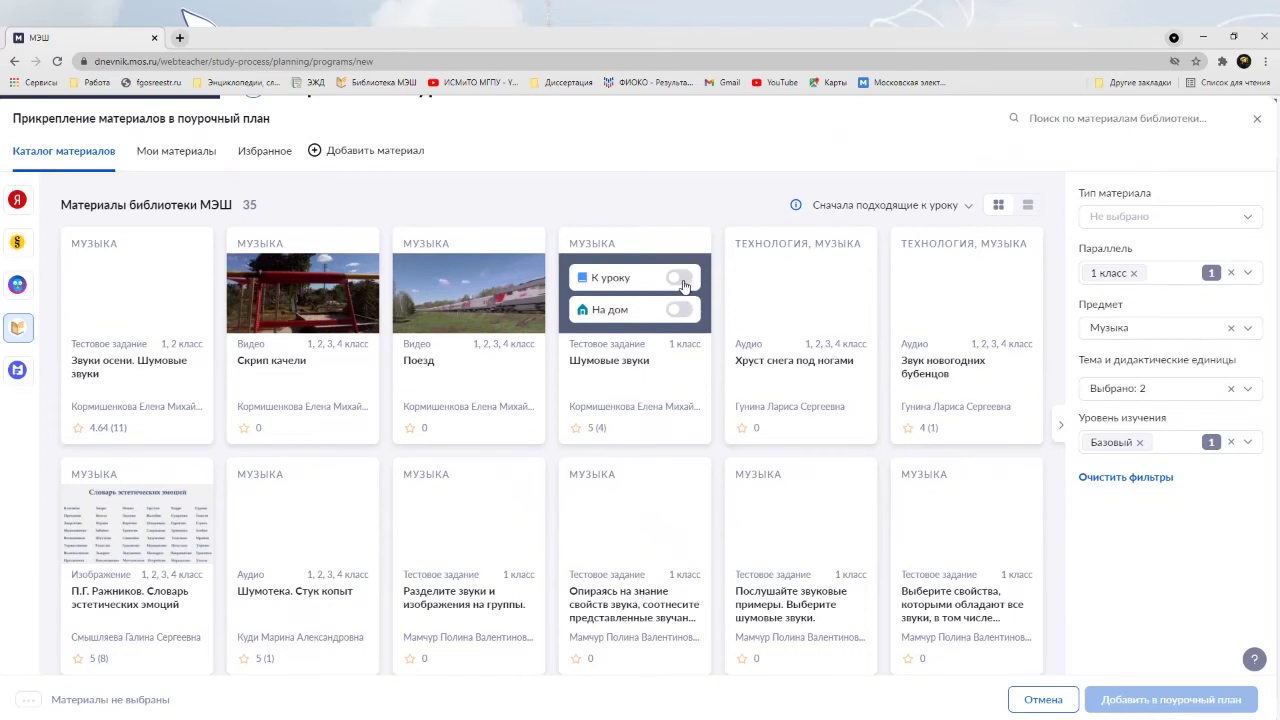
{"action": "left_click", "coordinate": [685, 279]}
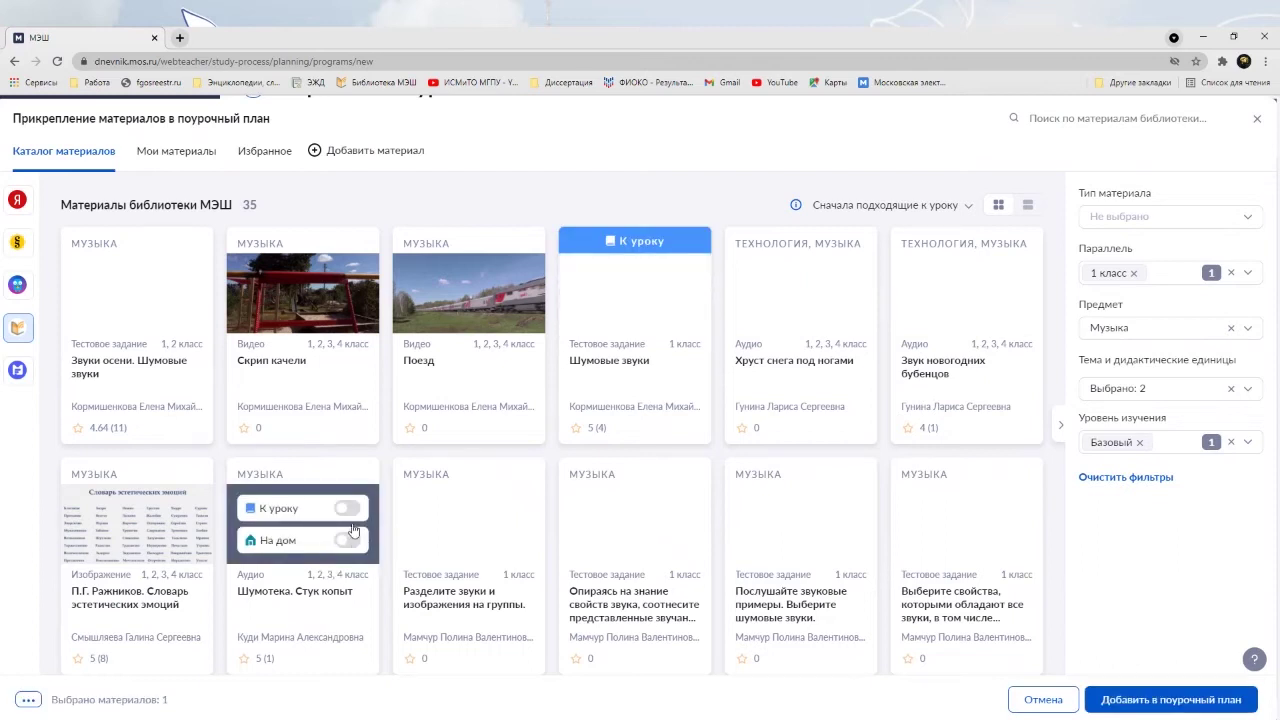
{"action": "left_click", "coordinate": [347, 508]}
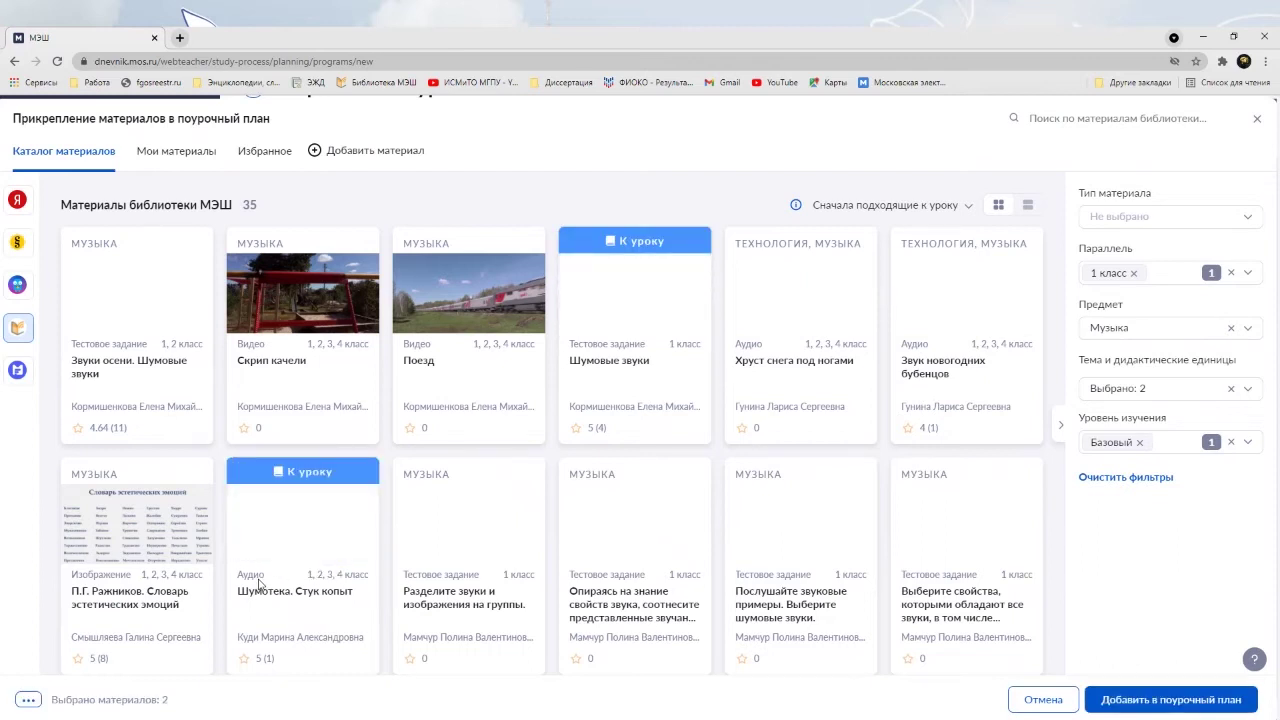
{"action": "mouse_move", "coordinate": [172, 335]}
{"action": "left_click", "coordinate": [183, 279]}
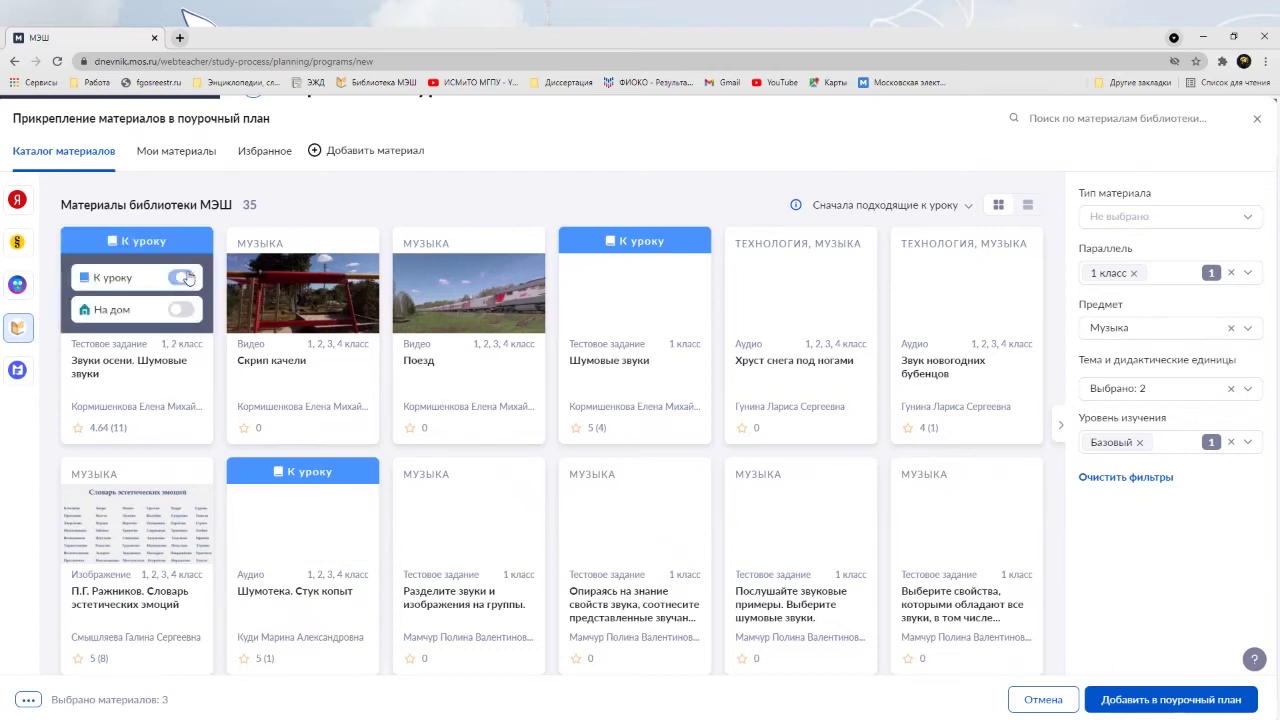
Mark "Распределите громкие и тихие звуки по группам." and "Послушайте звуковые примеры. Выберите шумовые звуки." as На дом and add all selected materials to the plan.
{"action": "scroll", "coordinate": [524, 537], "scroll_direction": "down", "scroll_amount": 2}
{"action": "scroll", "coordinate": [524, 537], "scroll_direction": "down", "scroll_amount": 1}
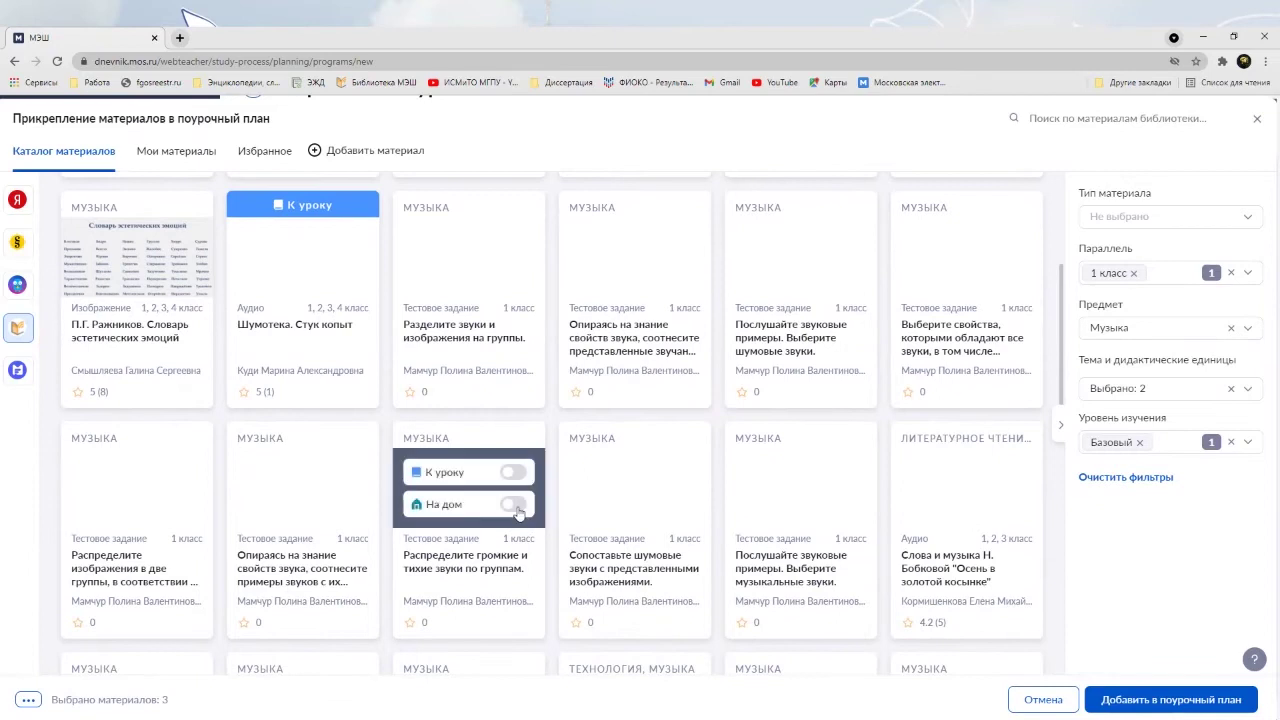
{"action": "left_click", "coordinate": [515, 505]}
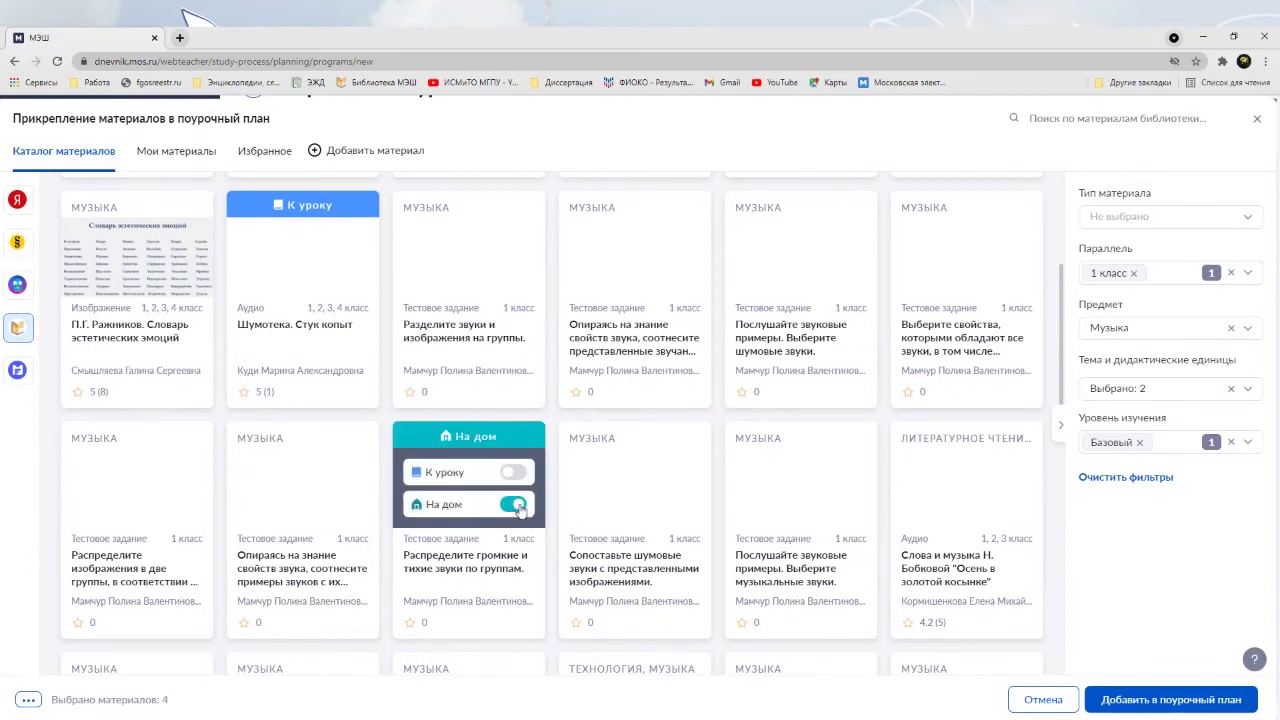
{"action": "scroll", "coordinate": [519, 510], "scroll_direction": "up", "scroll_amount": 3}
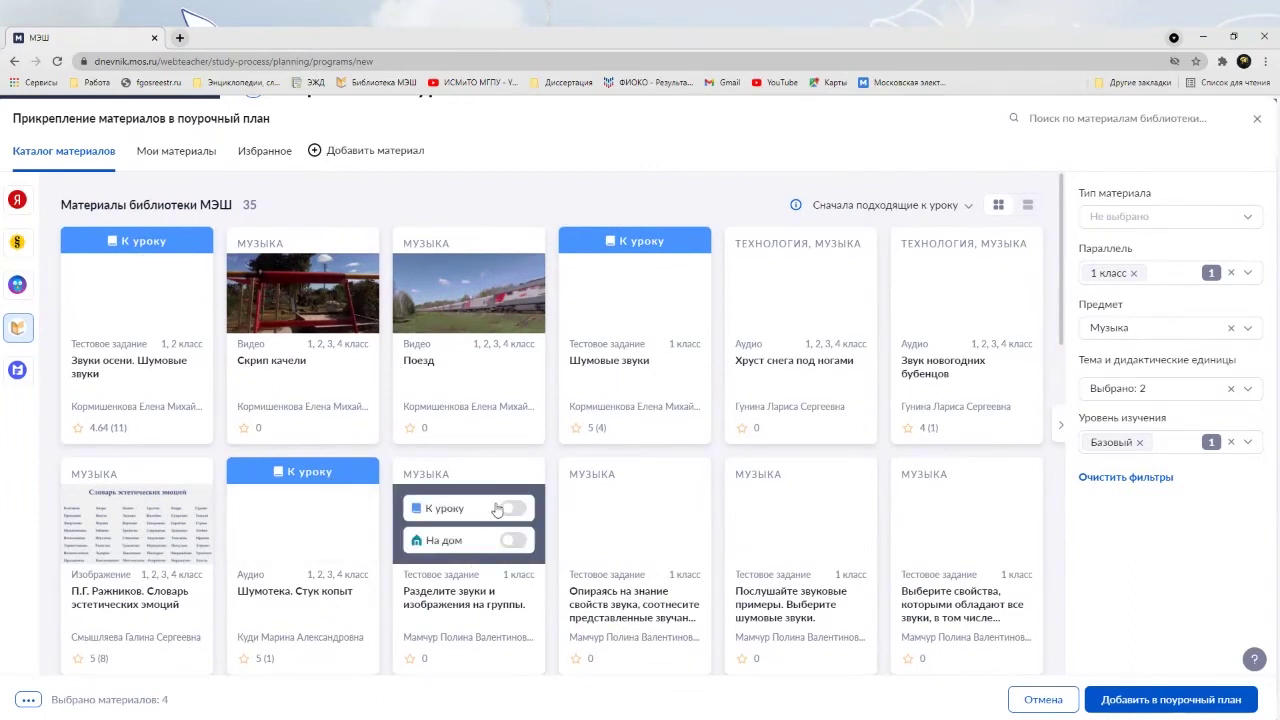
{"action": "scroll", "coordinate": [447, 507], "scroll_direction": "down", "scroll_amount": 3}
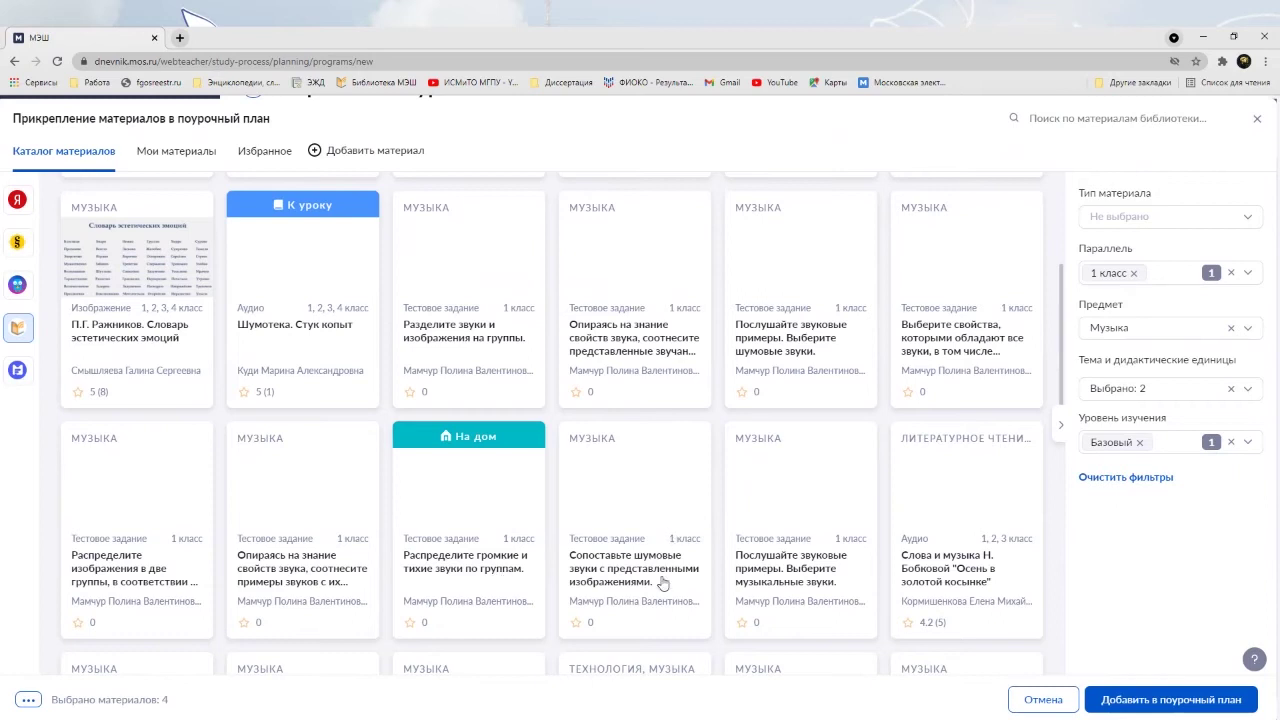
{"action": "mouse_move", "coordinate": [655, 505]}
{"action": "scroll", "coordinate": [655, 505], "scroll_direction": "up", "scroll_amount": 2}
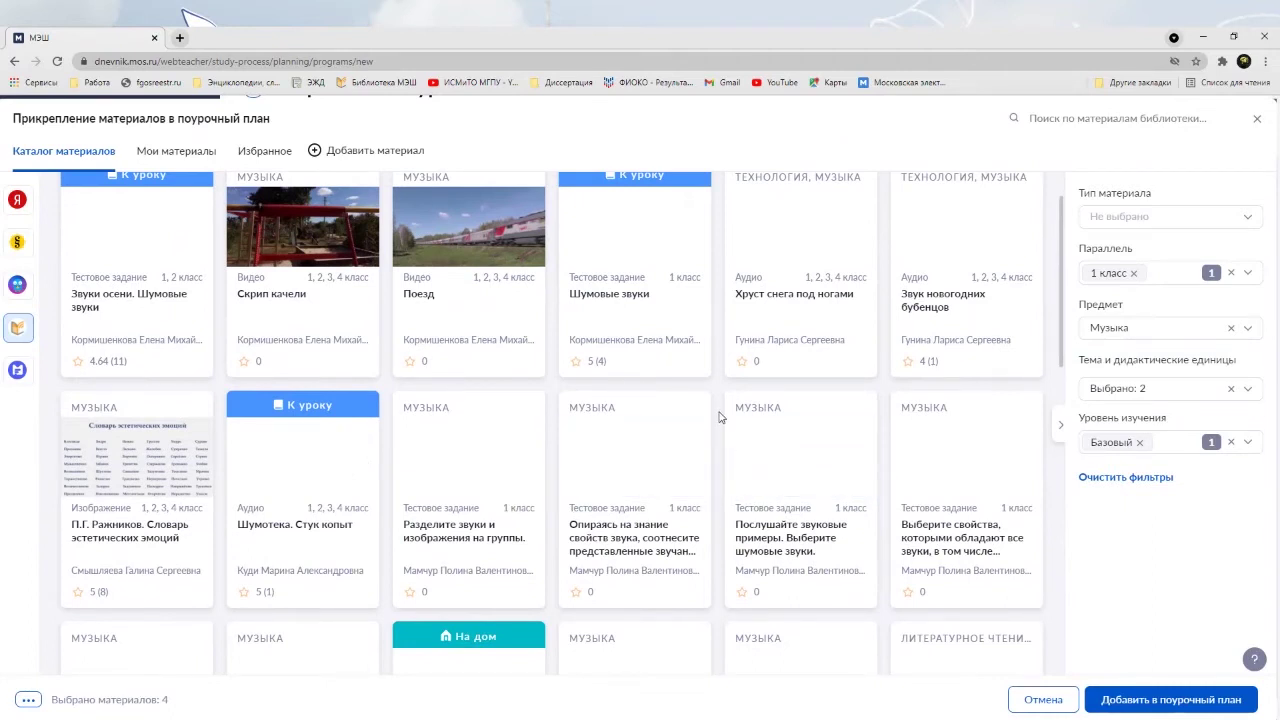
{"action": "scroll", "coordinate": [719, 417], "scroll_direction": "down", "scroll_amount": 1}
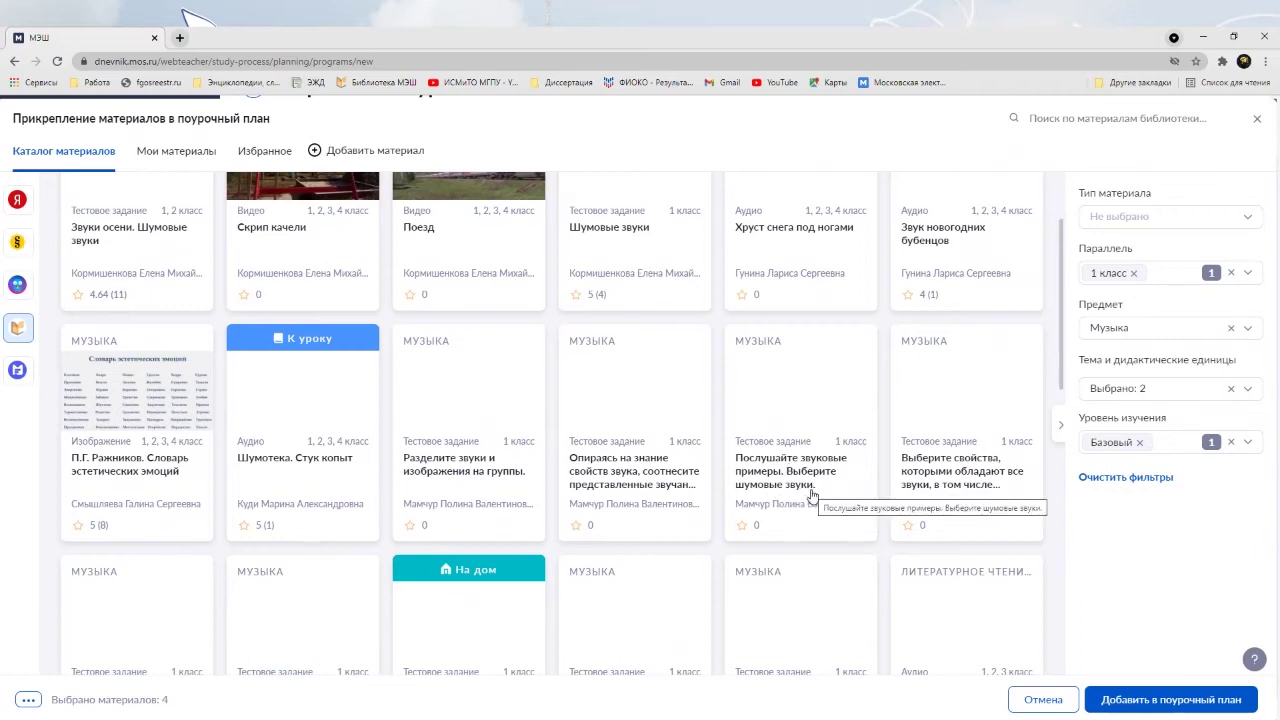
{"action": "mouse_move", "coordinate": [845, 378]}
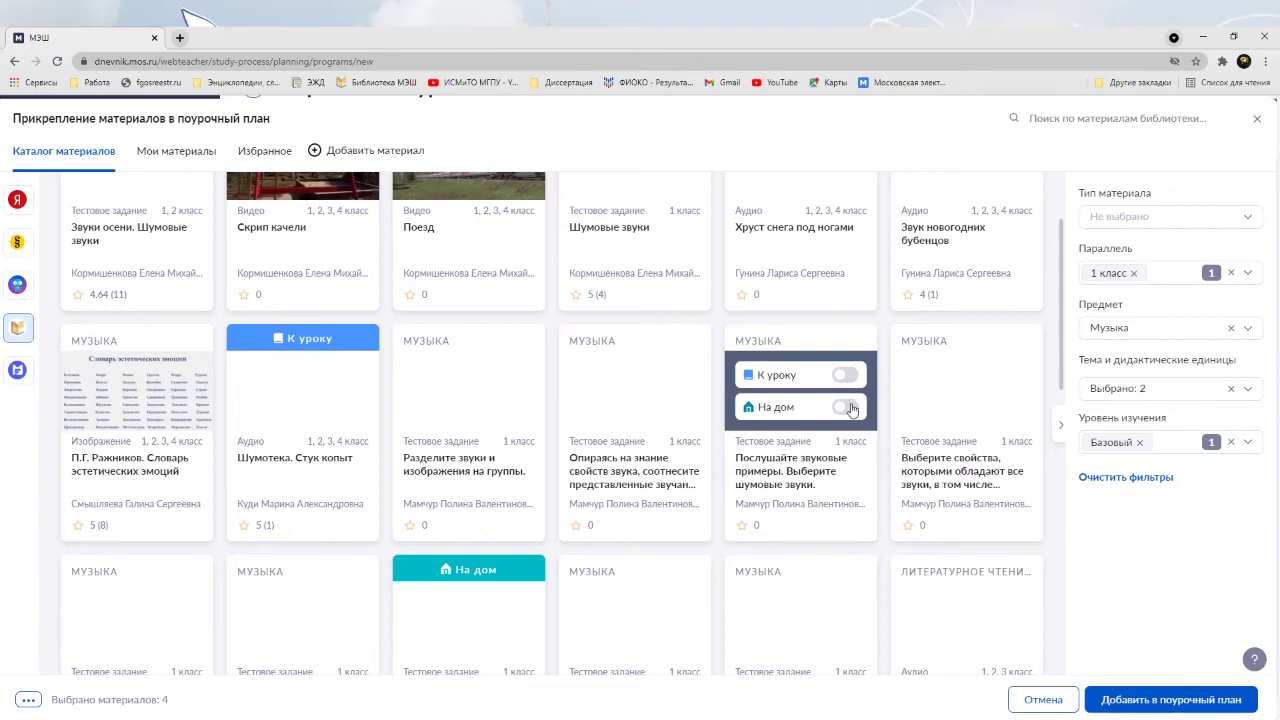
{"action": "left_click", "coordinate": [845, 407]}
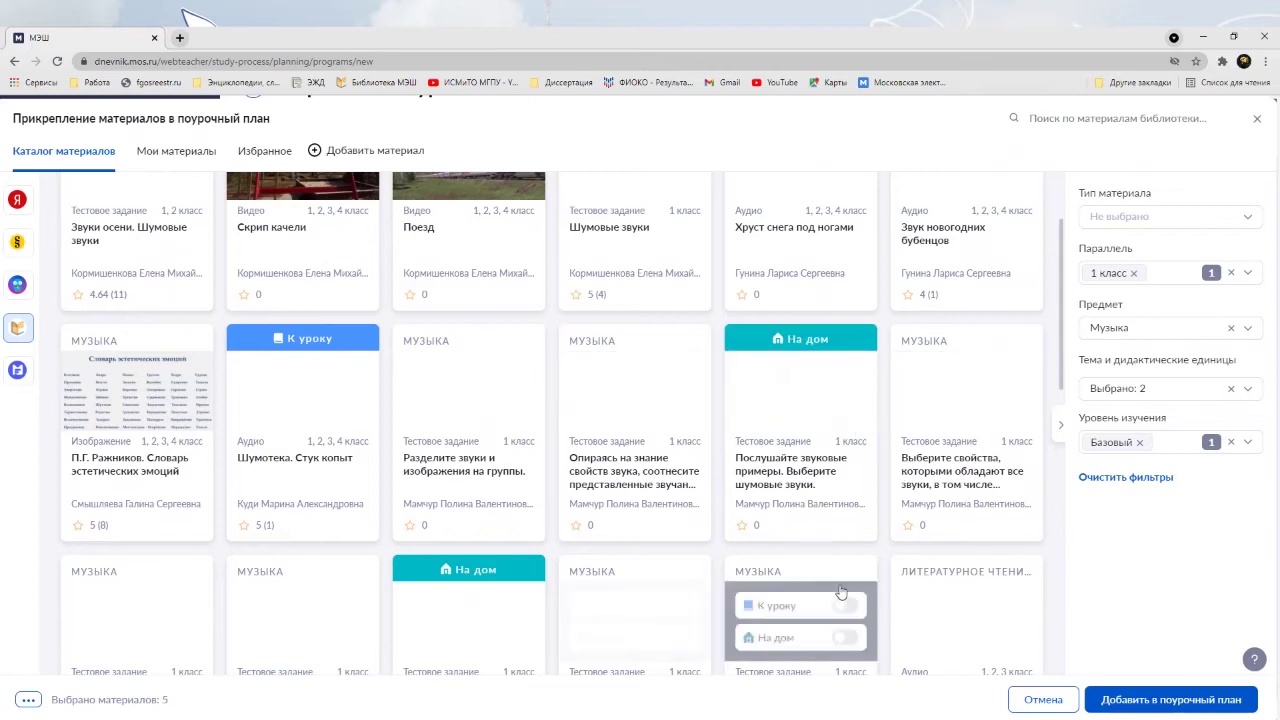
{"action": "left_click", "coordinate": [1117, 699]}
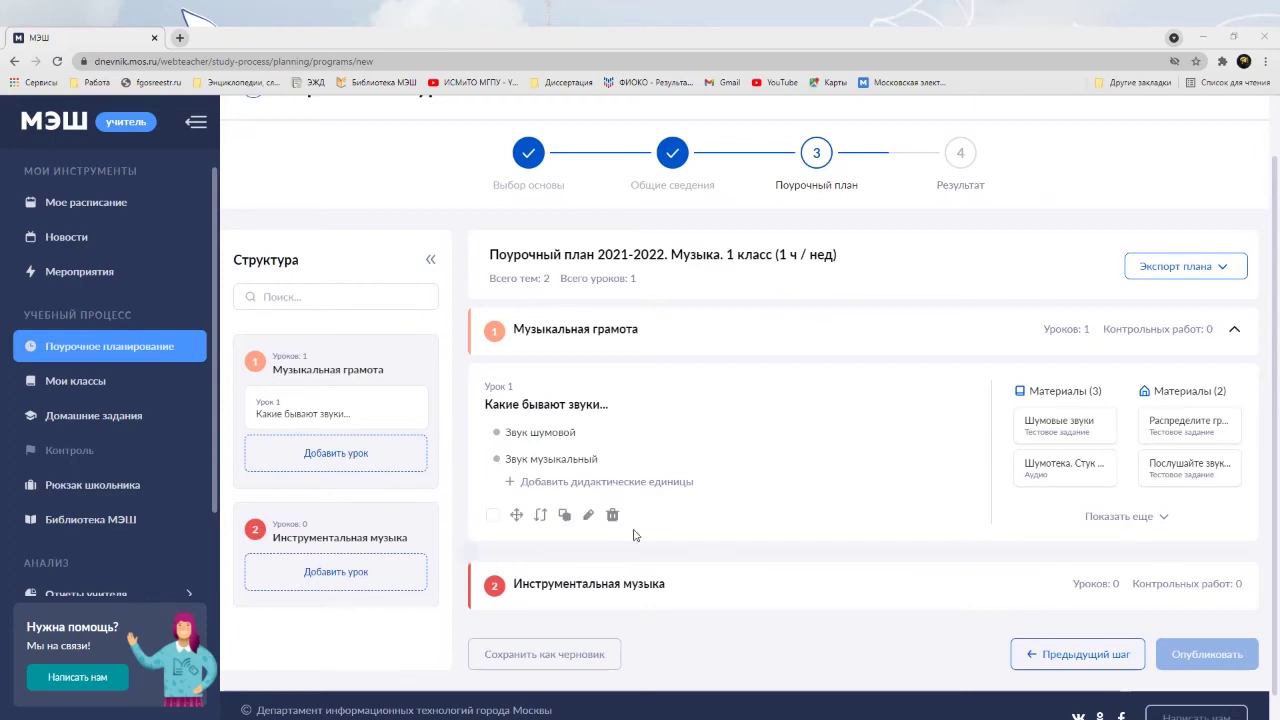
Add a lesson titled "Музыкальные инструменты" to the topic Инструментальная музыка and save it.
{"action": "scroll", "coordinate": [631, 534], "scroll_direction": "down", "scroll_amount": 1}
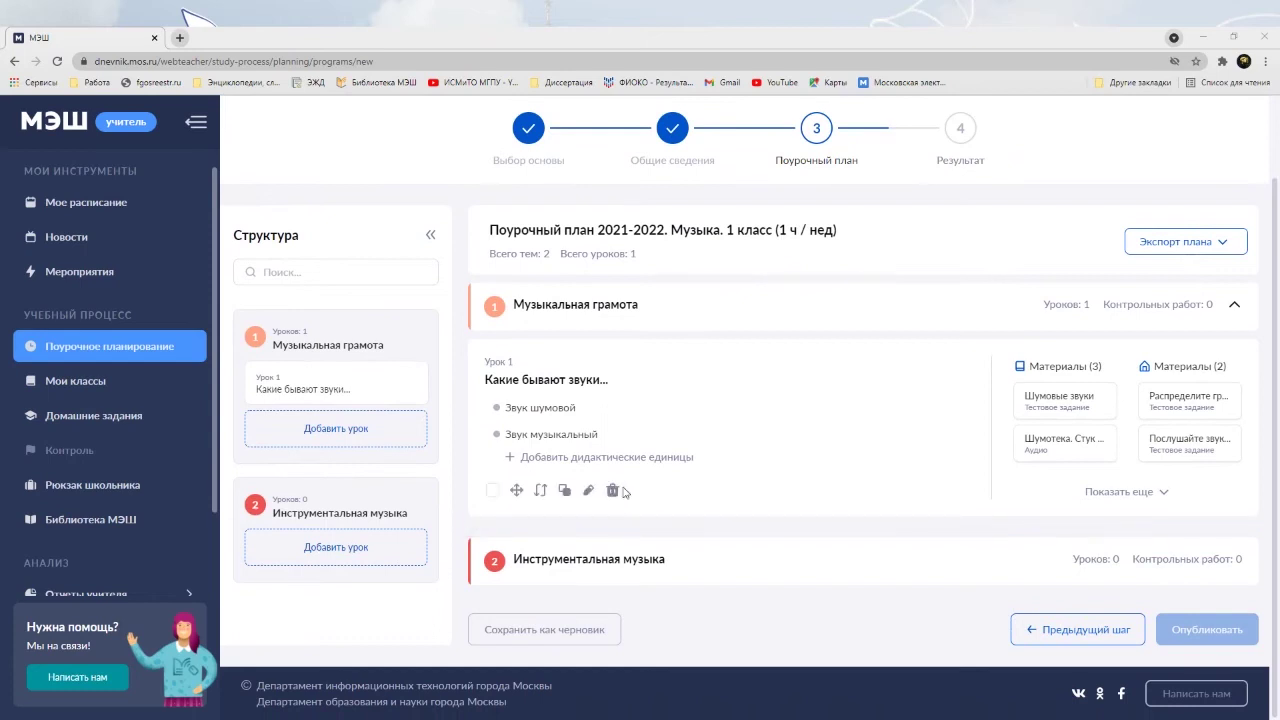
{"action": "mouse_move", "coordinate": [778, 428]}
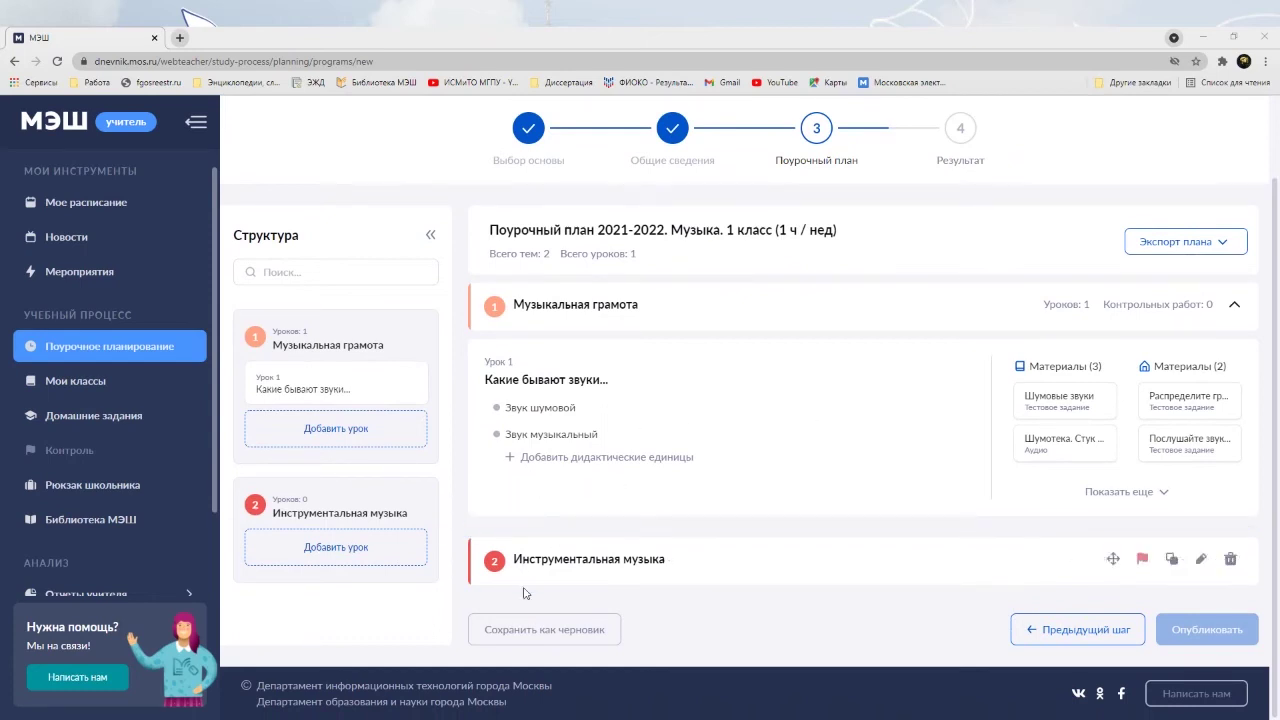
{"action": "left_click", "coordinate": [468, 597]}
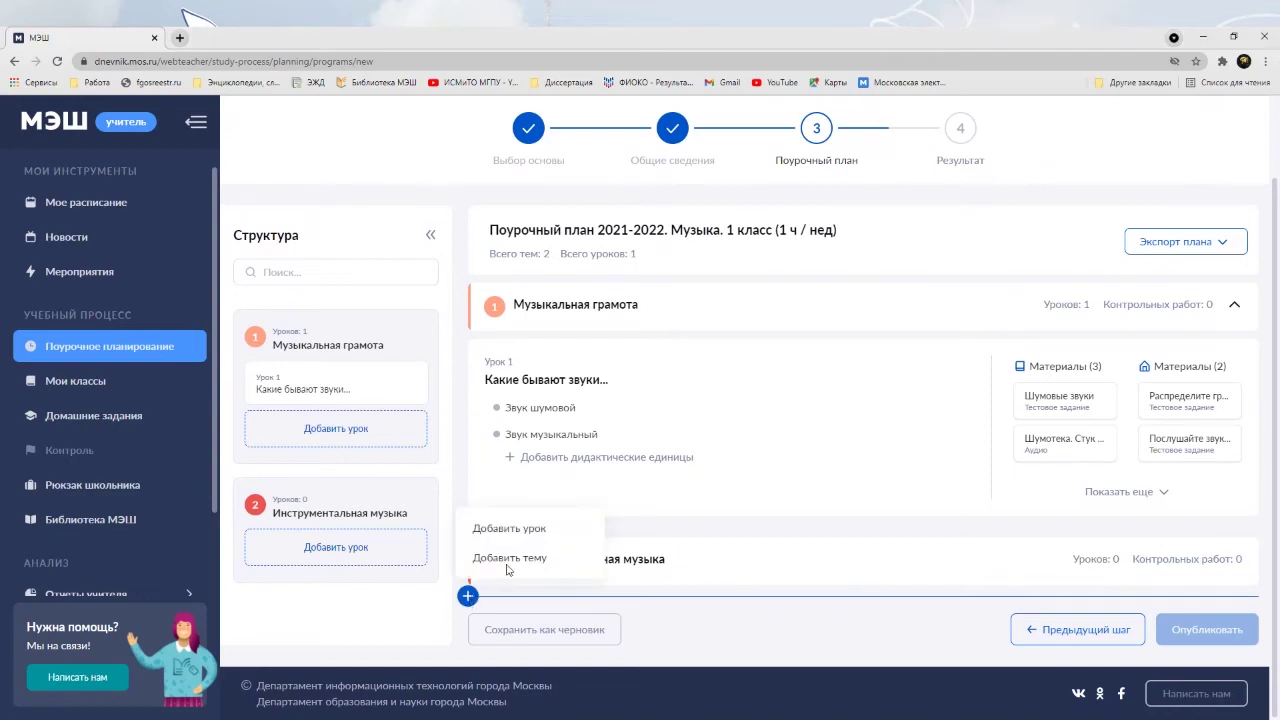
{"action": "left_click", "coordinate": [552, 529]}
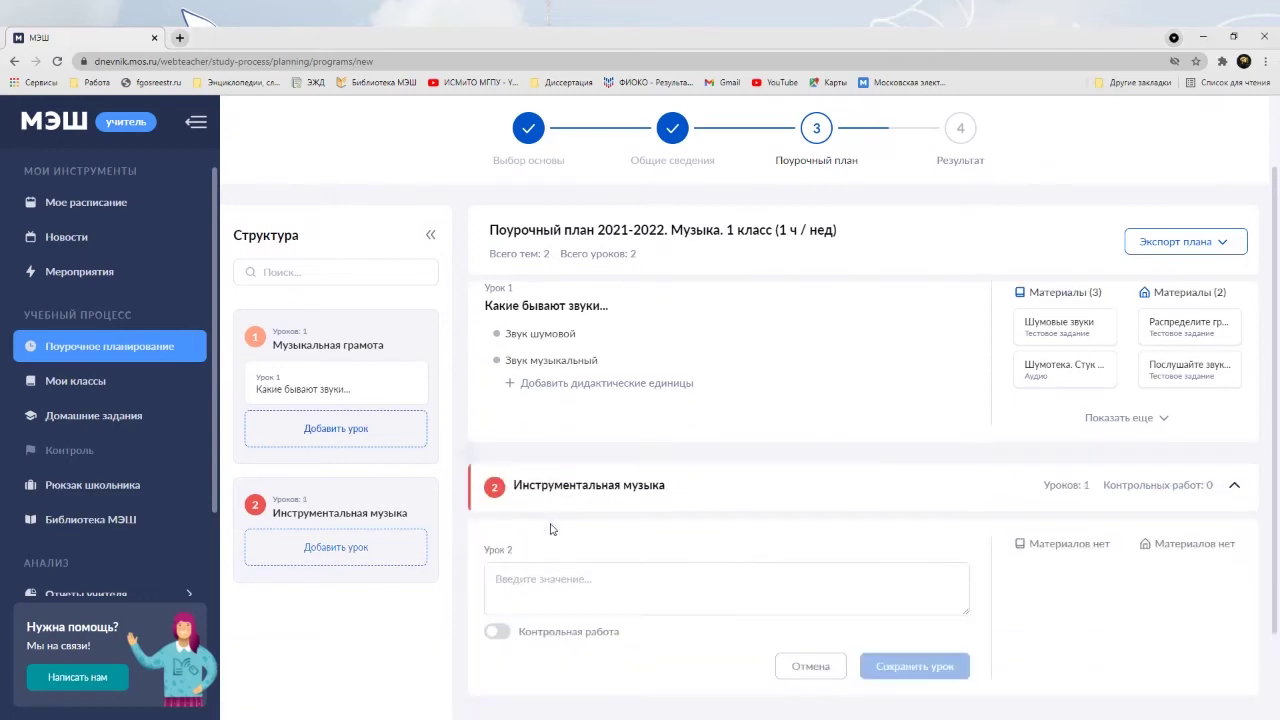
{"action": "left_click", "coordinate": [548, 577]}
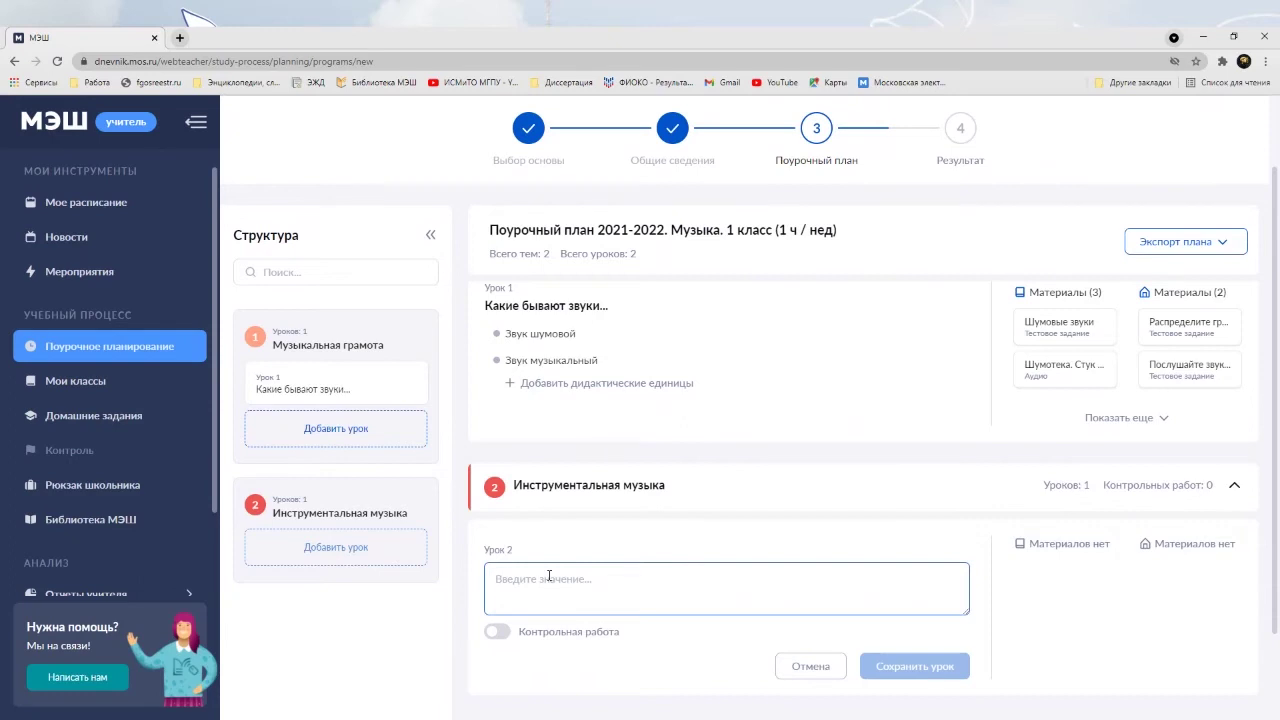
{"action": "type", "text": "Жанр"}
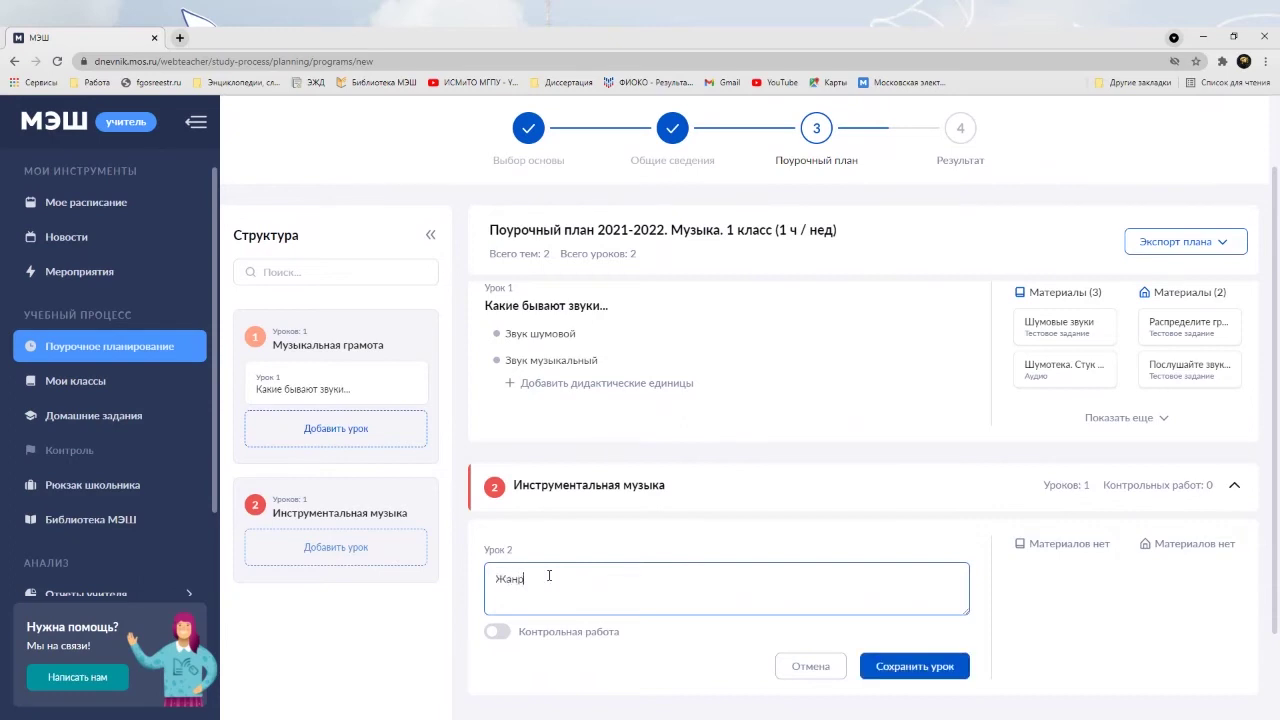
{"action": "key", "text": "BackSpace"}
{"action": "key", "text": "BackSpace"}
{"action": "key", "text": "BackSpace"}
{"action": "key", "text": "BackSpace"}
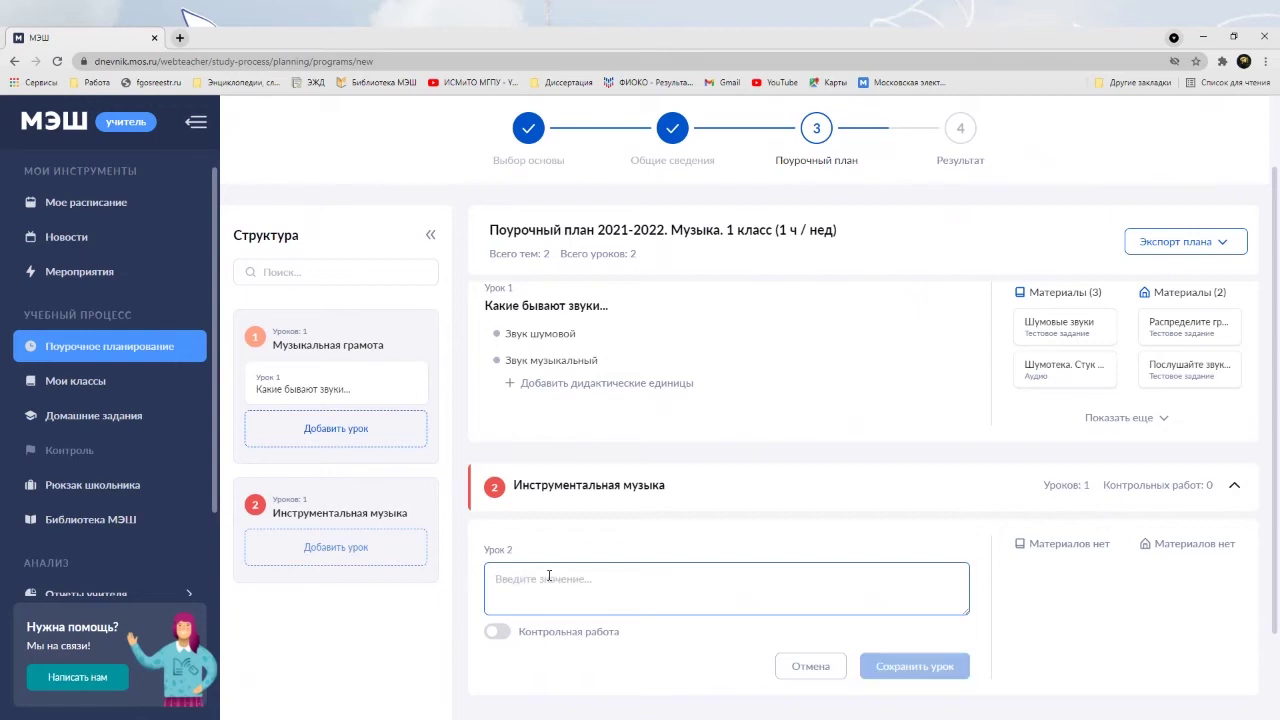
{"action": "type", "text": "Музыкальные"}
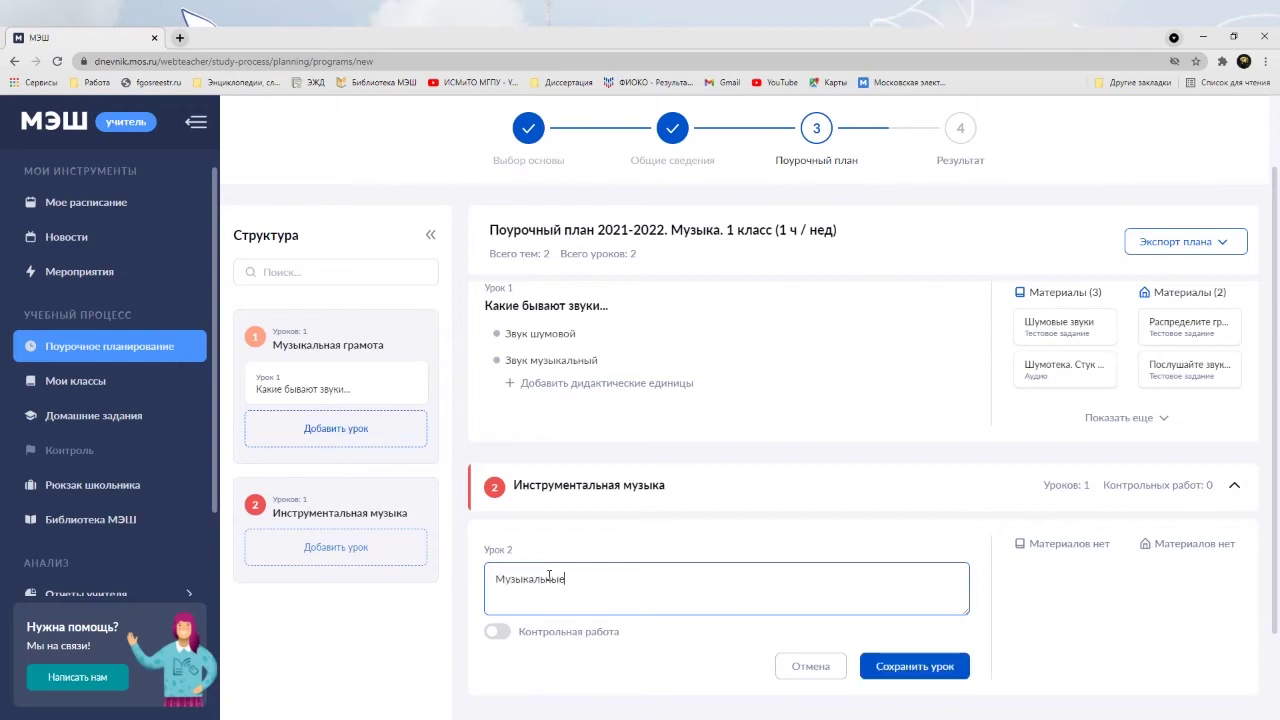
{"action": "type", "text": " инструменты"}
{"action": "left_click", "coordinate": [883, 668]}
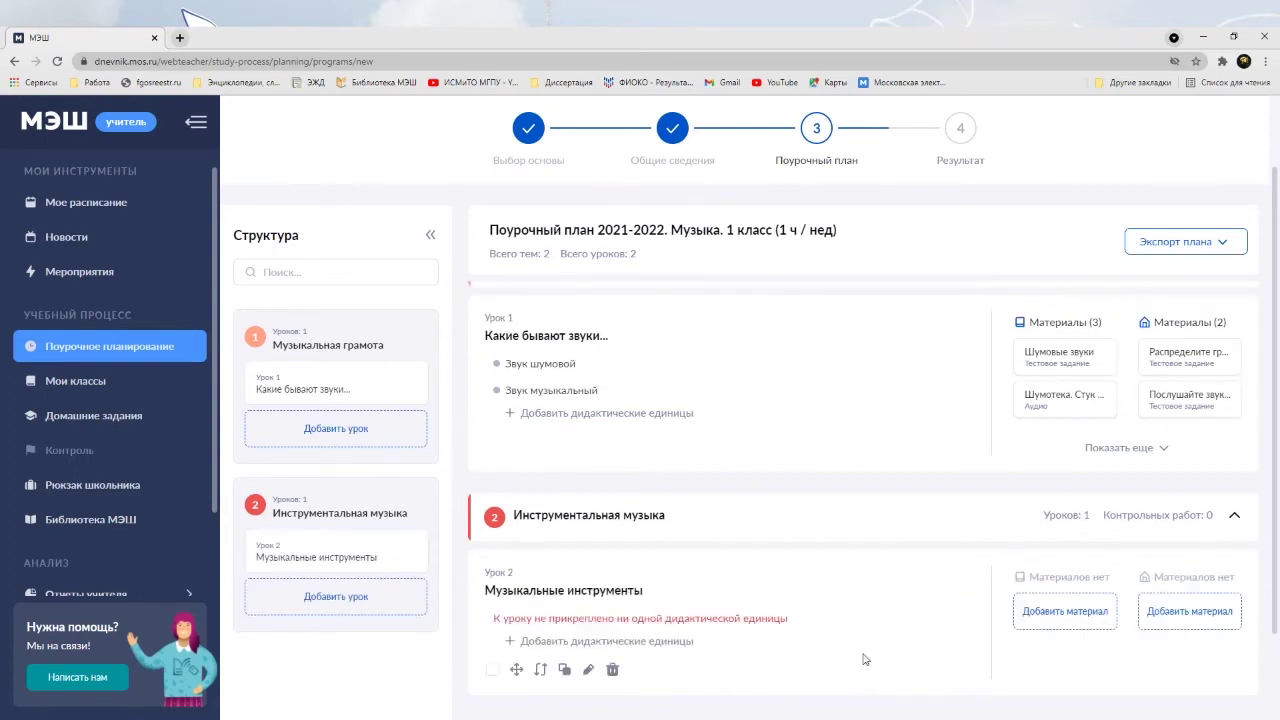
Attach the didactic units Симфонический оркестр and Струнные музыкальные инструменты to the lesson "Музыкальные инструменты" and save.
{"action": "left_click", "coordinate": [646, 643]}
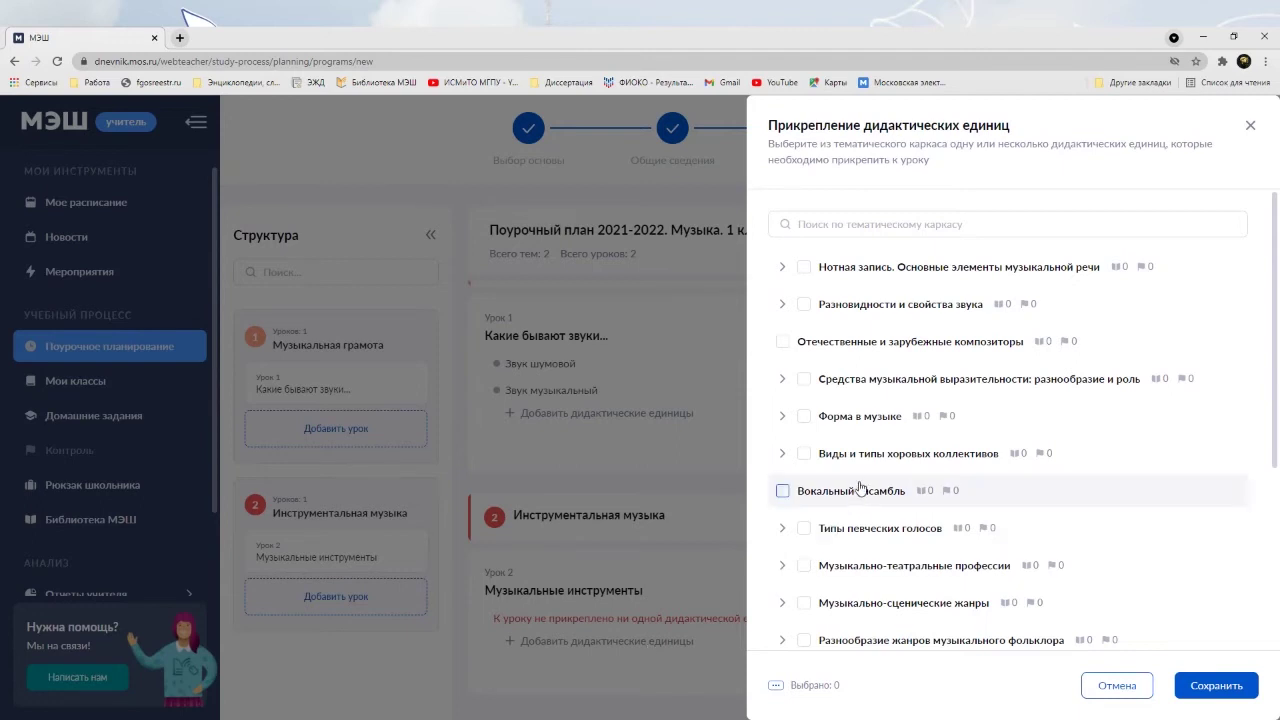
{"action": "scroll", "coordinate": [859, 487], "scroll_direction": "down", "scroll_amount": 2}
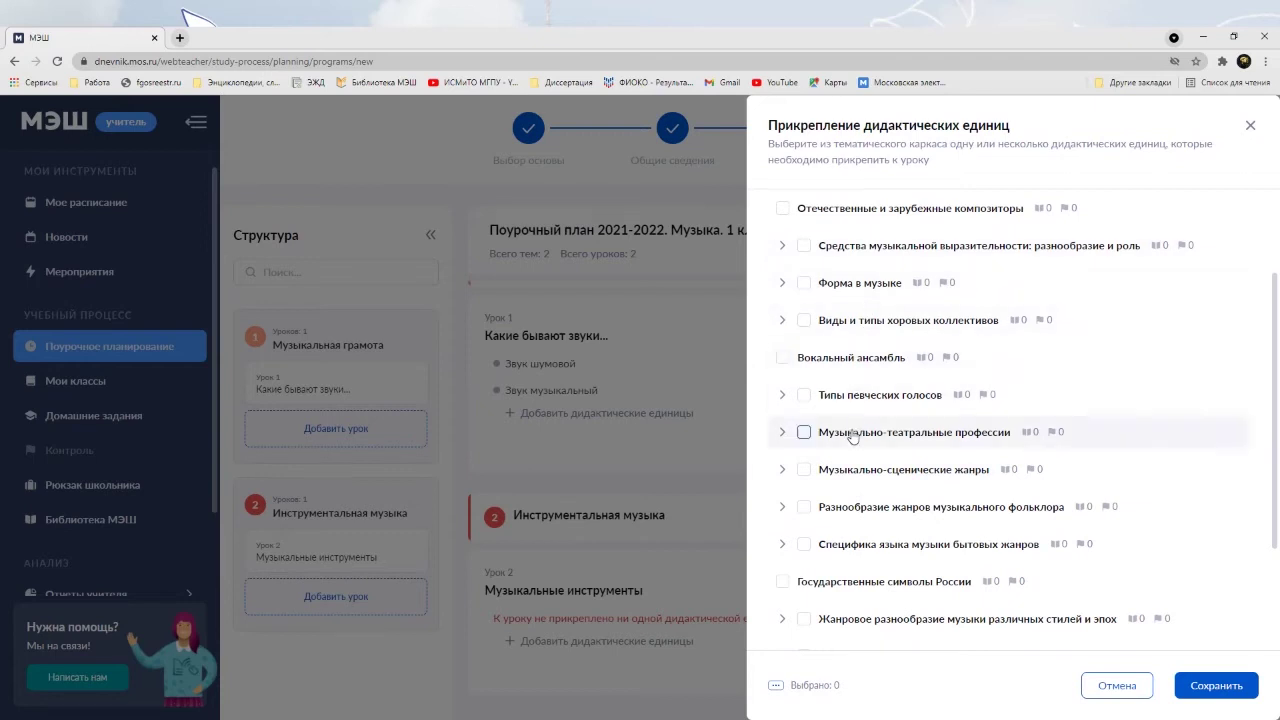
{"action": "scroll", "coordinate": [937, 448], "scroll_direction": "down", "scroll_amount": 3}
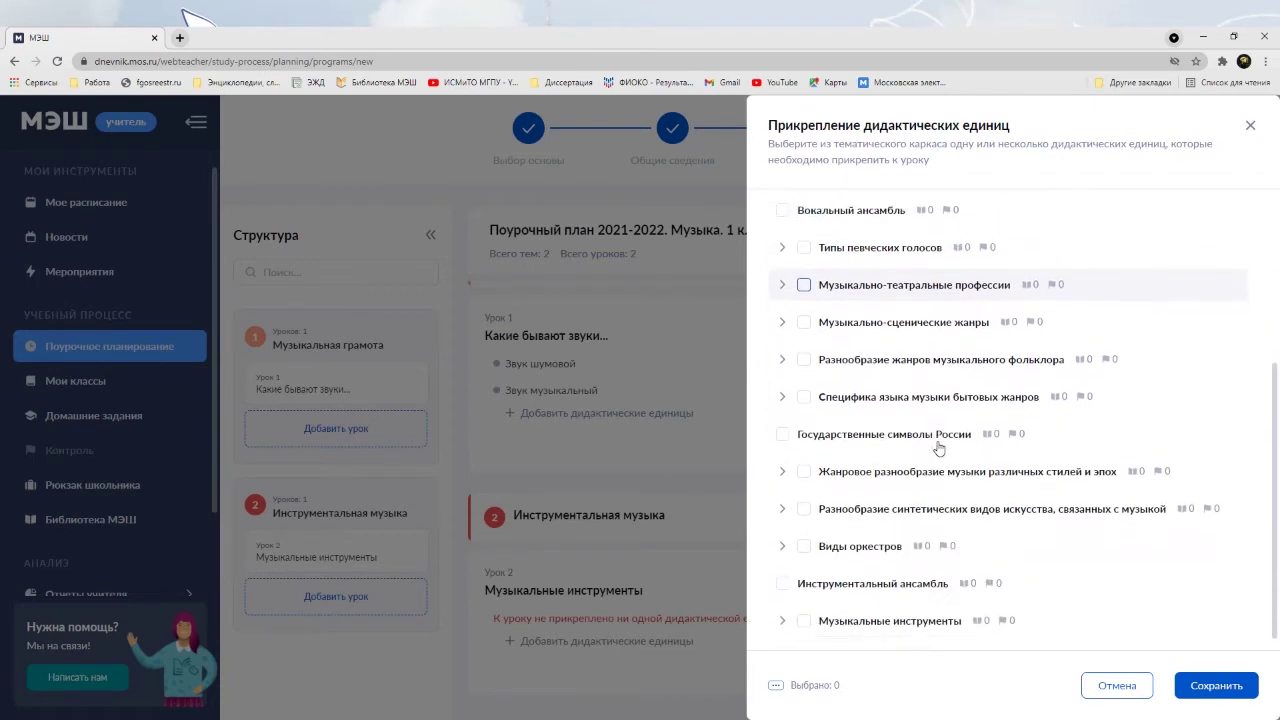
{"action": "left_click", "coordinate": [781, 534]}
{"action": "scroll", "coordinate": [800, 540], "scroll_direction": "down", "scroll_amount": 5}
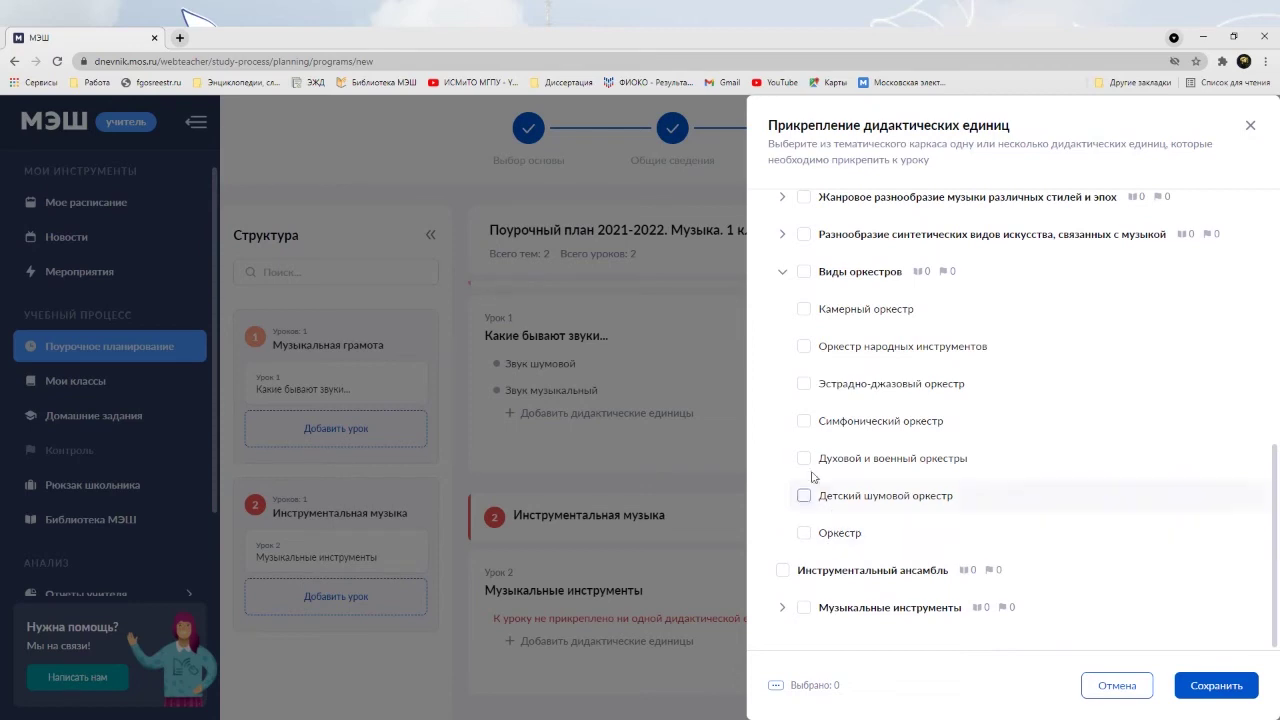
{"action": "left_click", "coordinate": [782, 607]}
{"action": "scroll", "coordinate": [885, 505], "scroll_direction": "down", "scroll_amount": 1}
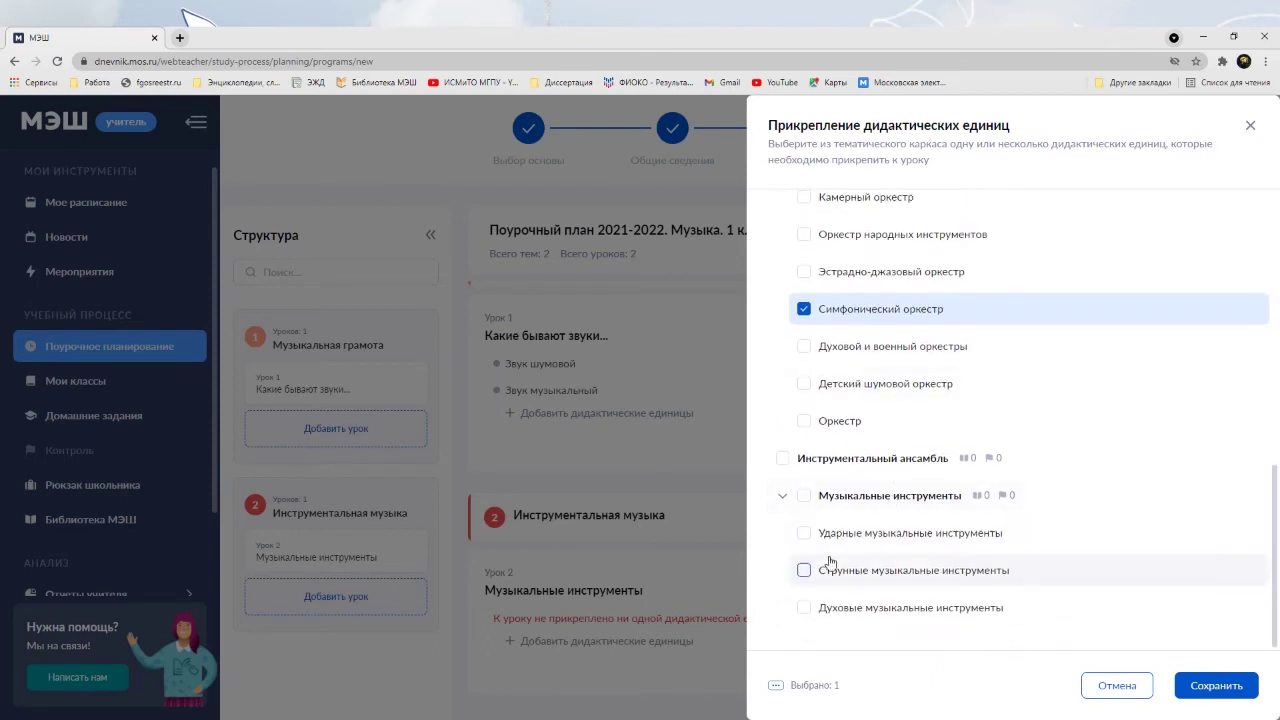
{"action": "left_click", "coordinate": [805, 571]}
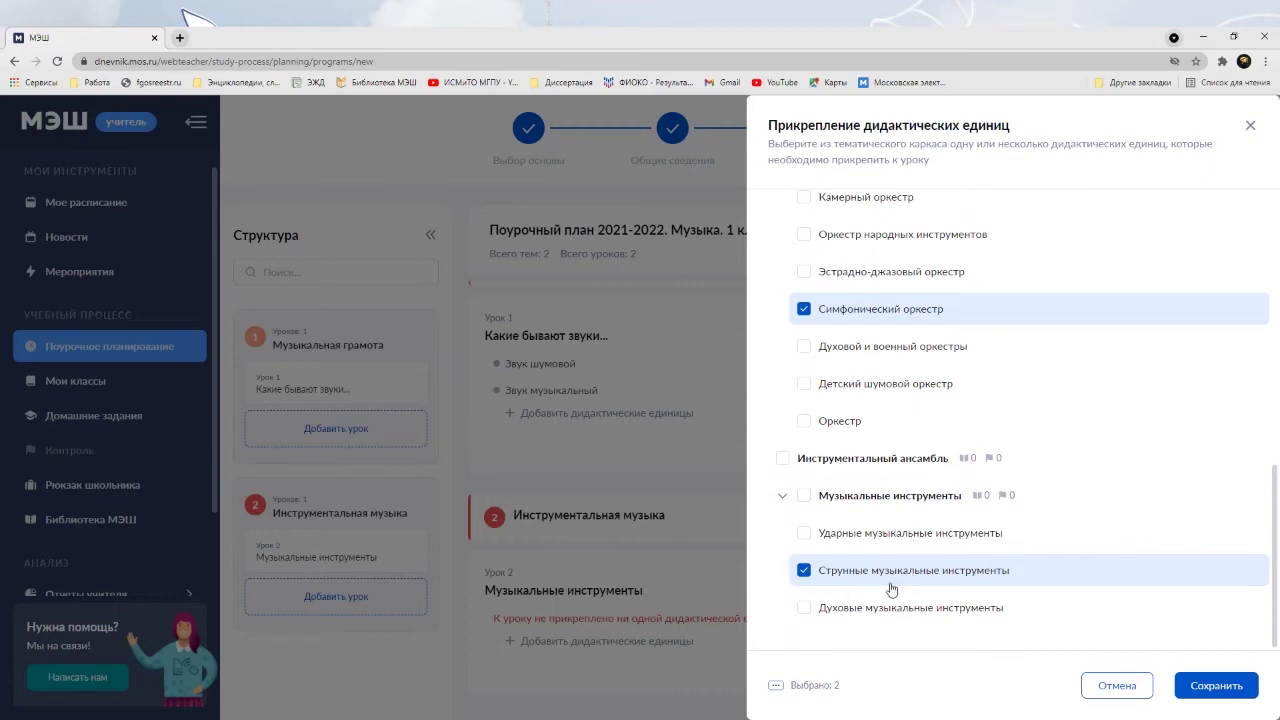
{"action": "left_click", "coordinate": [1228, 688]}
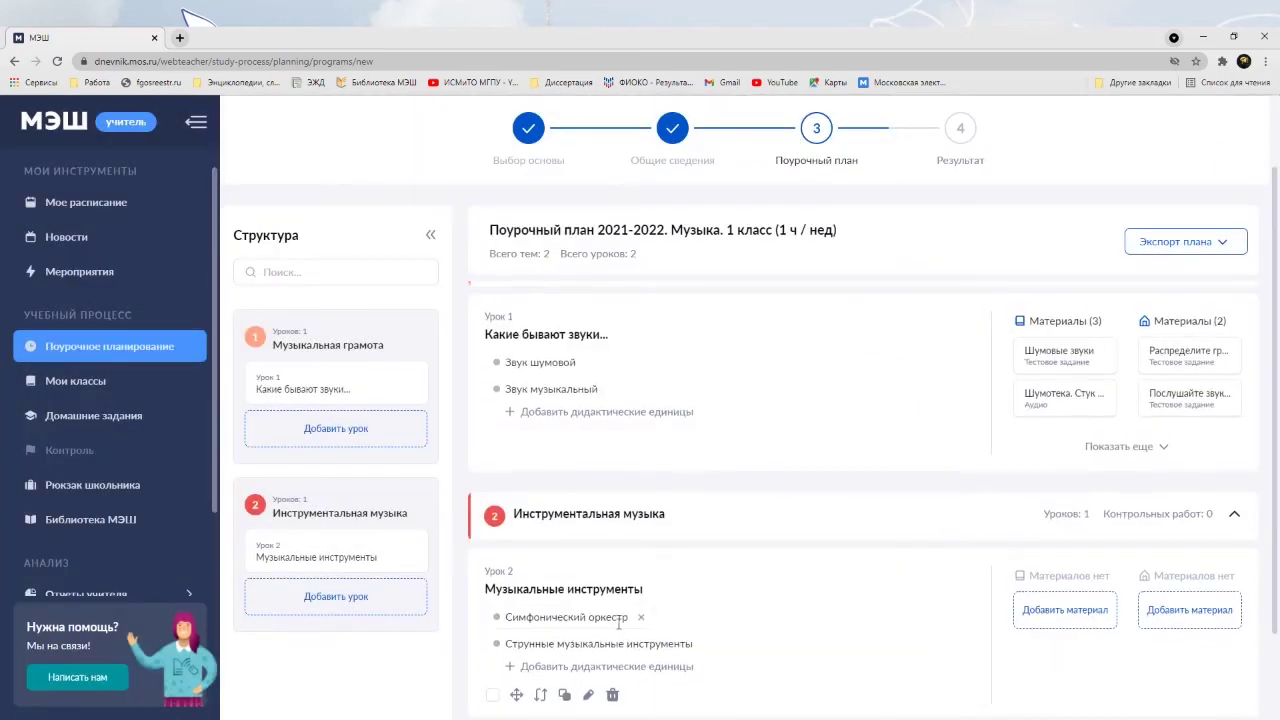
Save the 1st grade music lesson plan as a draft.
{"action": "scroll", "coordinate": [920, 592], "scroll_direction": "down", "scroll_amount": 2}
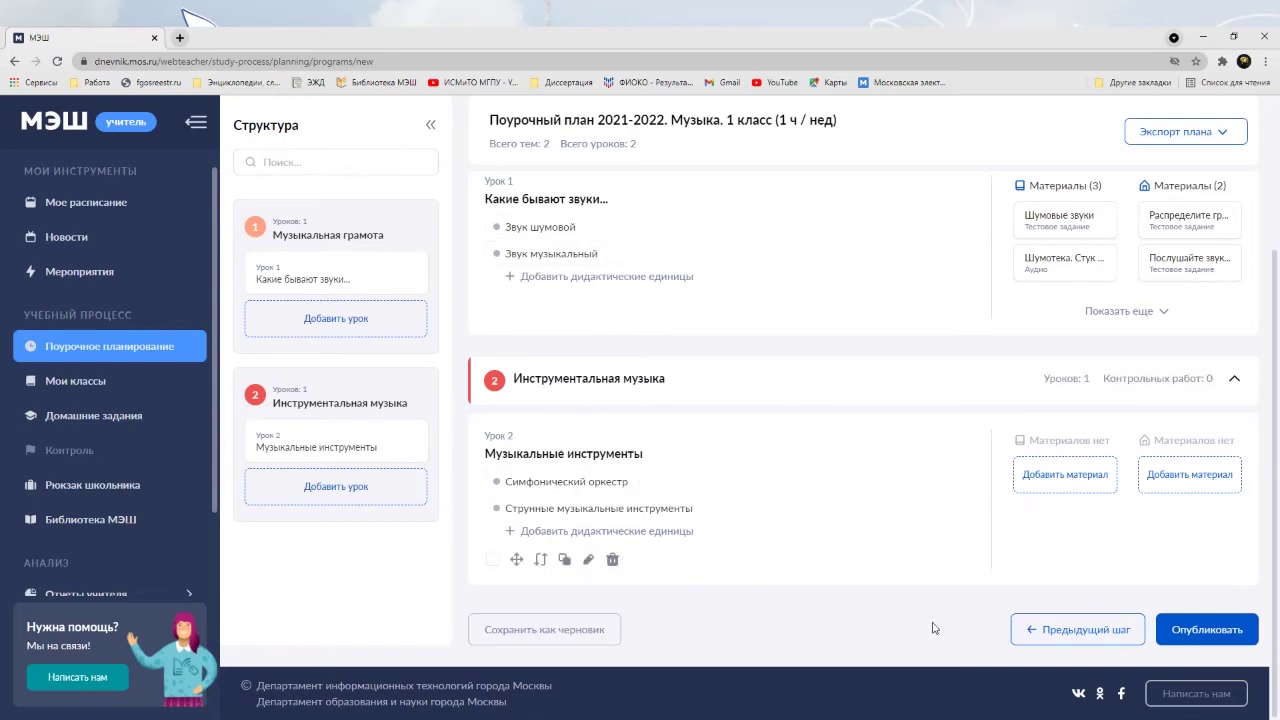
{"action": "left_click", "coordinate": [1177, 648]}
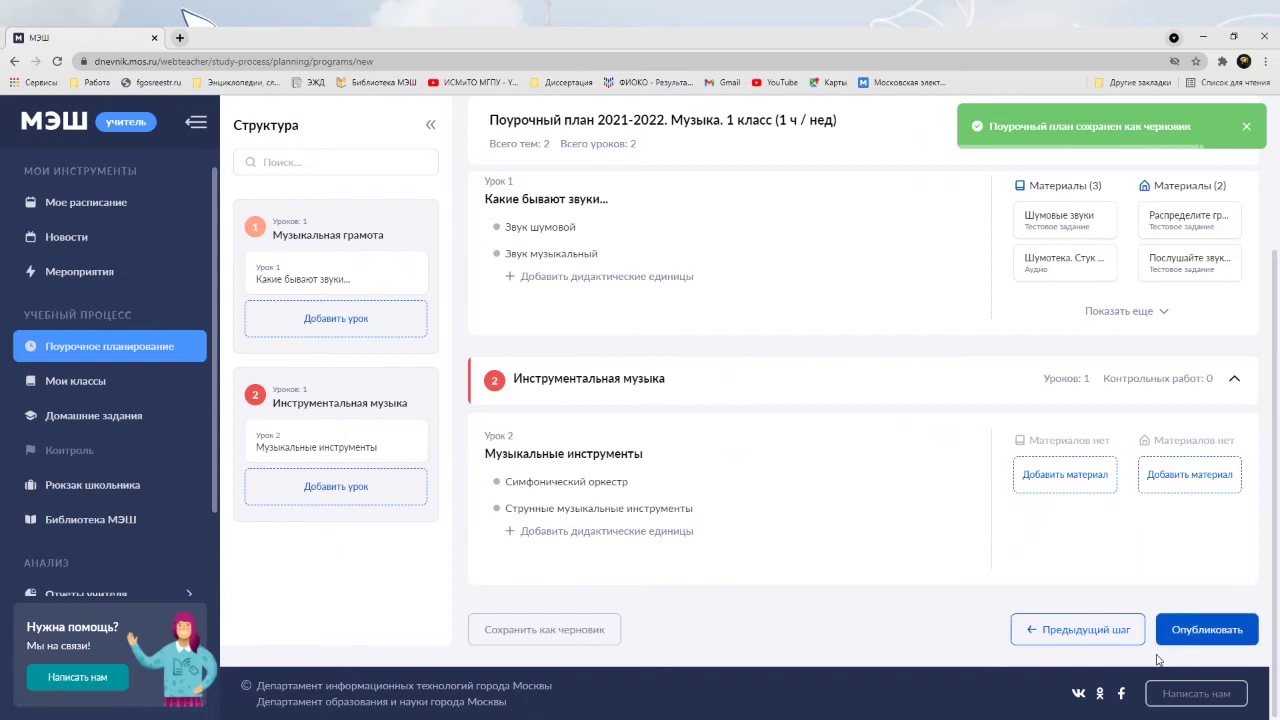
{"action": "scroll", "coordinate": [1058, 476], "scroll_direction": "up", "scroll_amount": 1}
{"action": "scroll", "coordinate": [1057, 476], "scroll_direction": "up", "scroll_amount": 1}
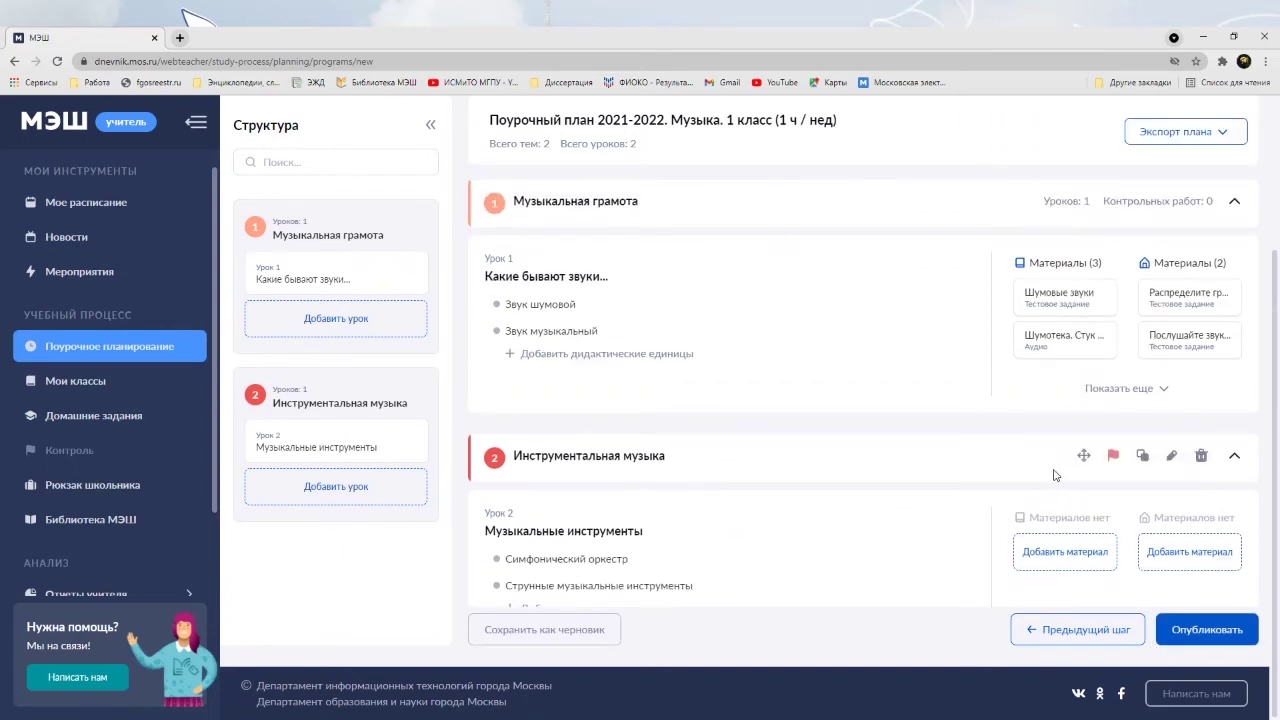
{"action": "scroll", "coordinate": [685, 268], "scroll_direction": "up", "scroll_amount": 4}
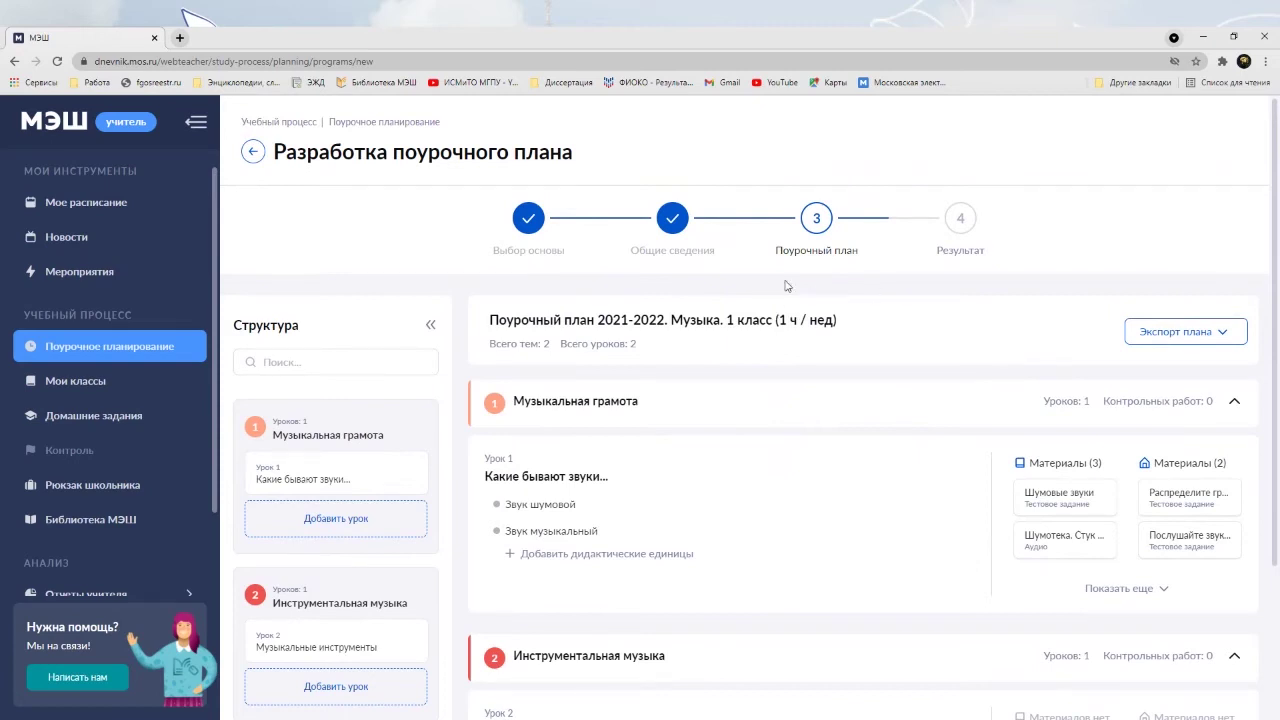
Return to the 2021-2022 planning overview, expand the list of lesson plans and start developing a new plan.
{"action": "mouse_move", "coordinate": [657, 618]}
{"action": "left_click", "coordinate": [132, 345]}
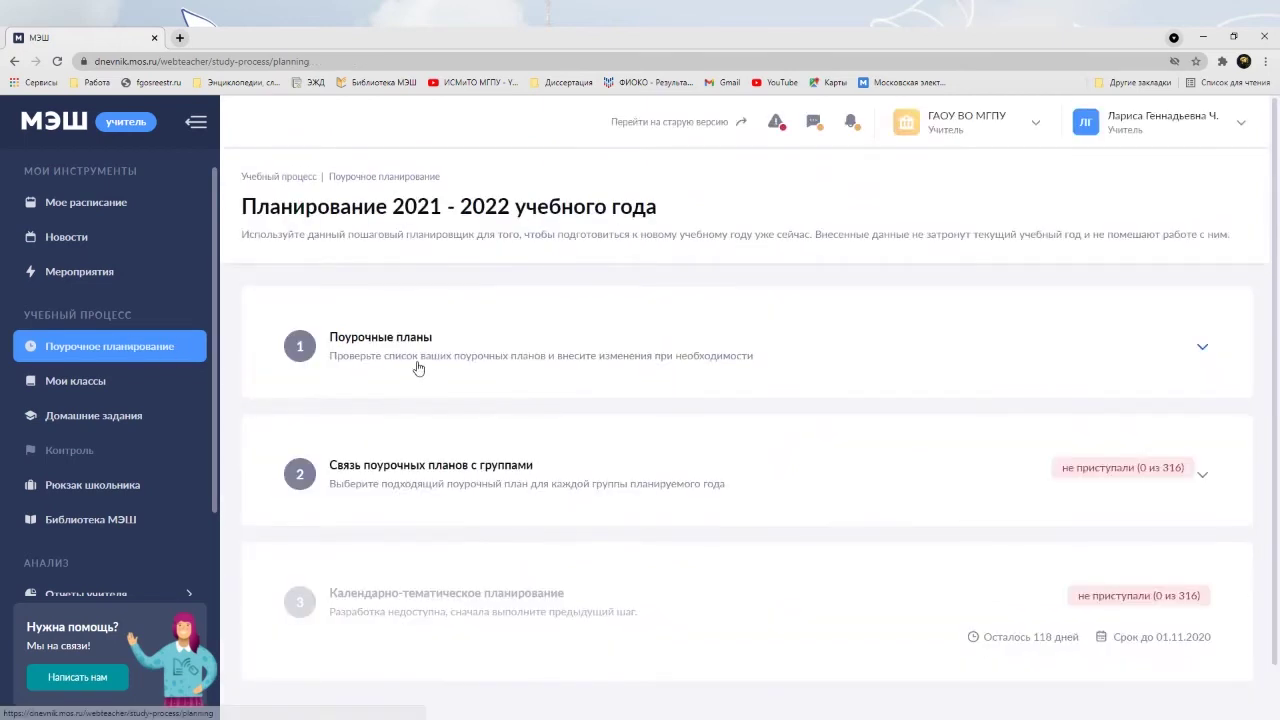
{"action": "left_click", "coordinate": [416, 368]}
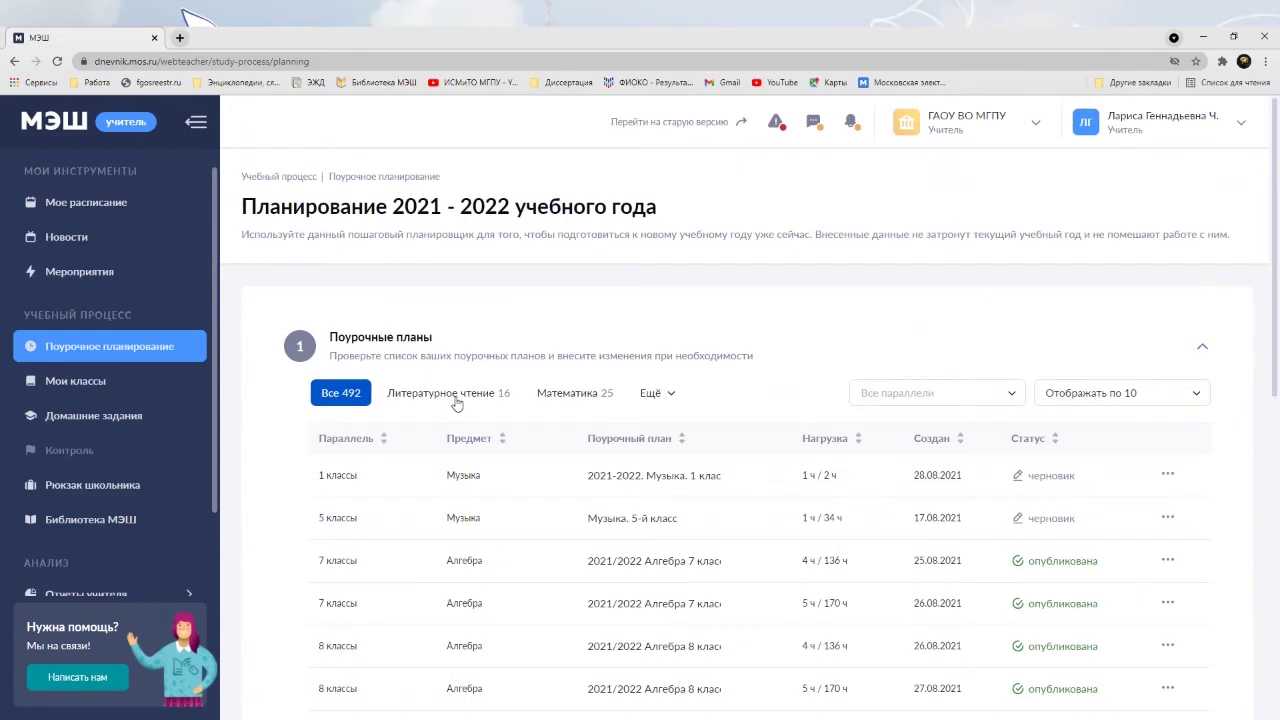
{"action": "scroll", "coordinate": [760, 345], "scroll_direction": "down", "scroll_amount": 4}
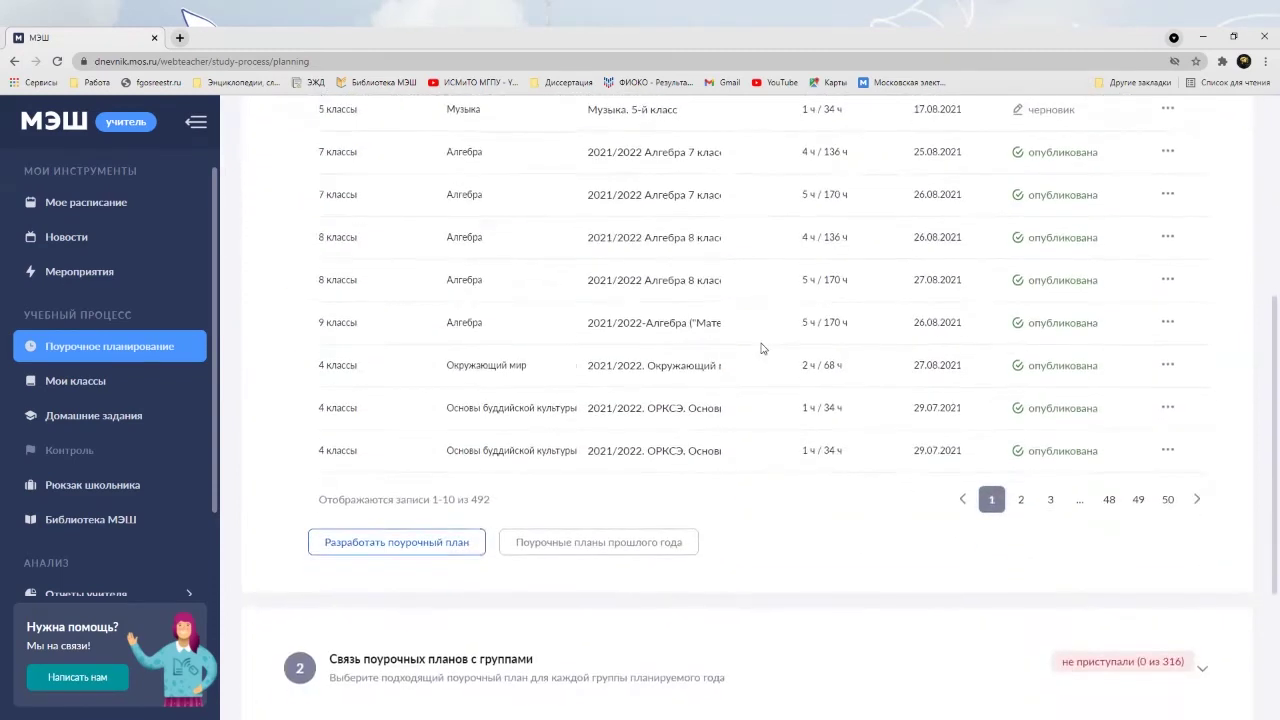
{"action": "scroll", "coordinate": [700, 380], "scroll_direction": "down", "scroll_amount": 1}
{"action": "left_click", "coordinate": [423, 424]}
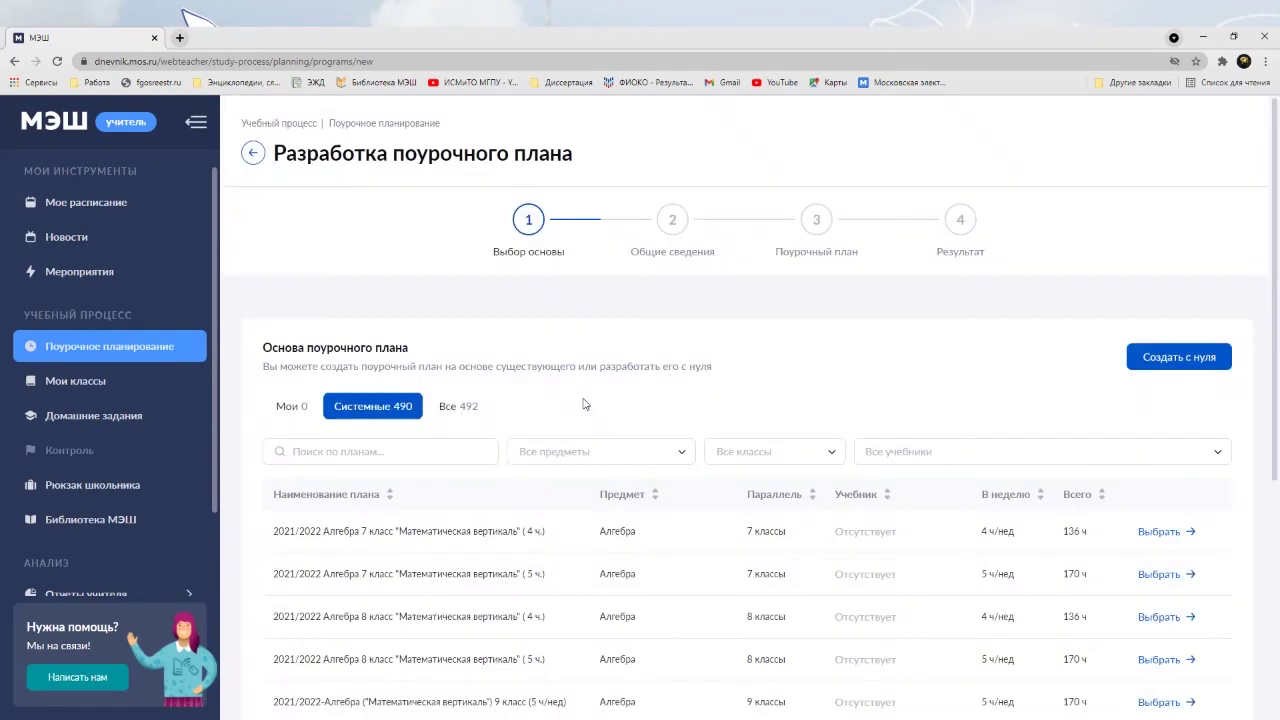
Filter the system plans by the subject Изобразительное искусство and choose the 1 класс, Базовый уровень, Модель 2 plan as the basis.
{"action": "left_click", "coordinate": [634, 446]}
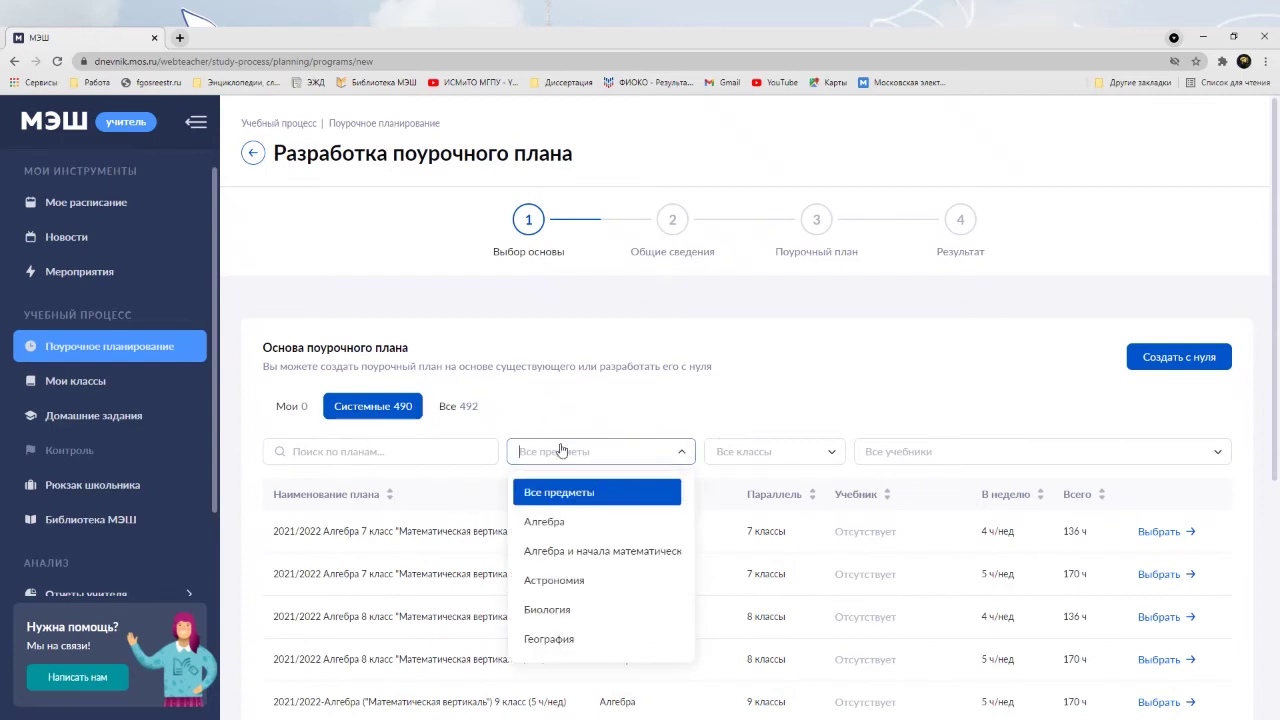
{"action": "type", "text": "из"}
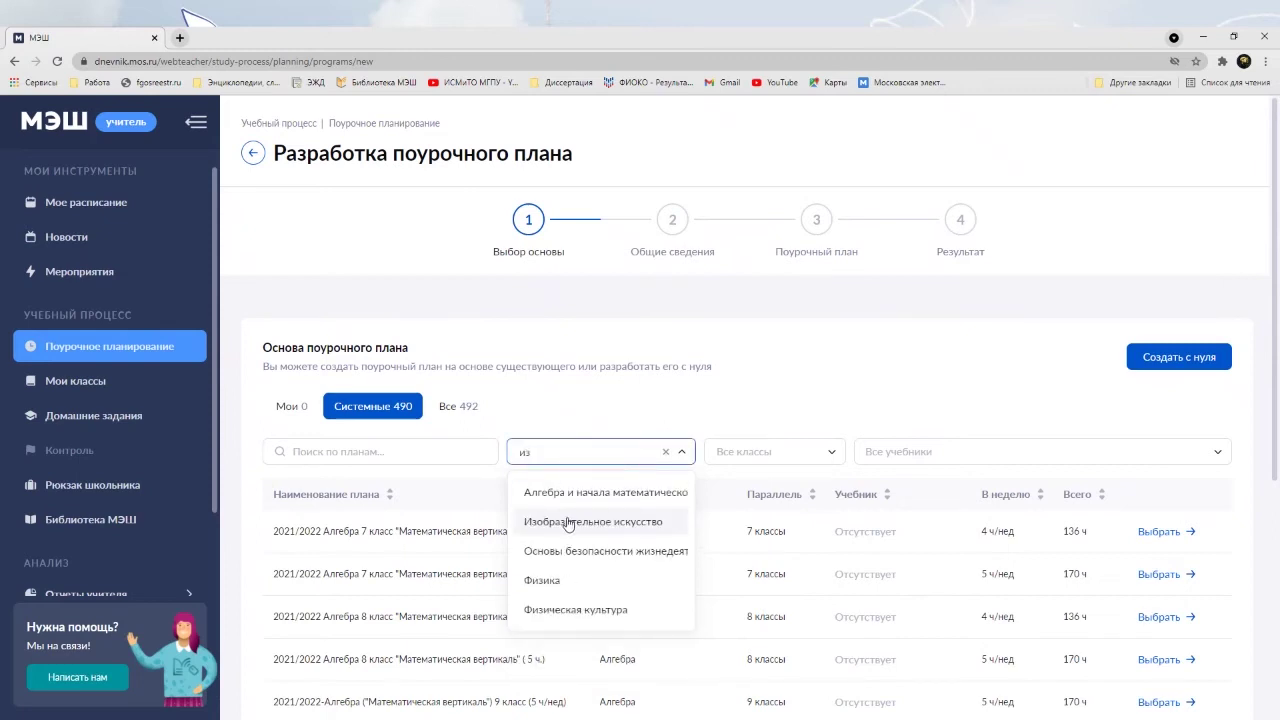
{"action": "left_click", "coordinate": [568, 523]}
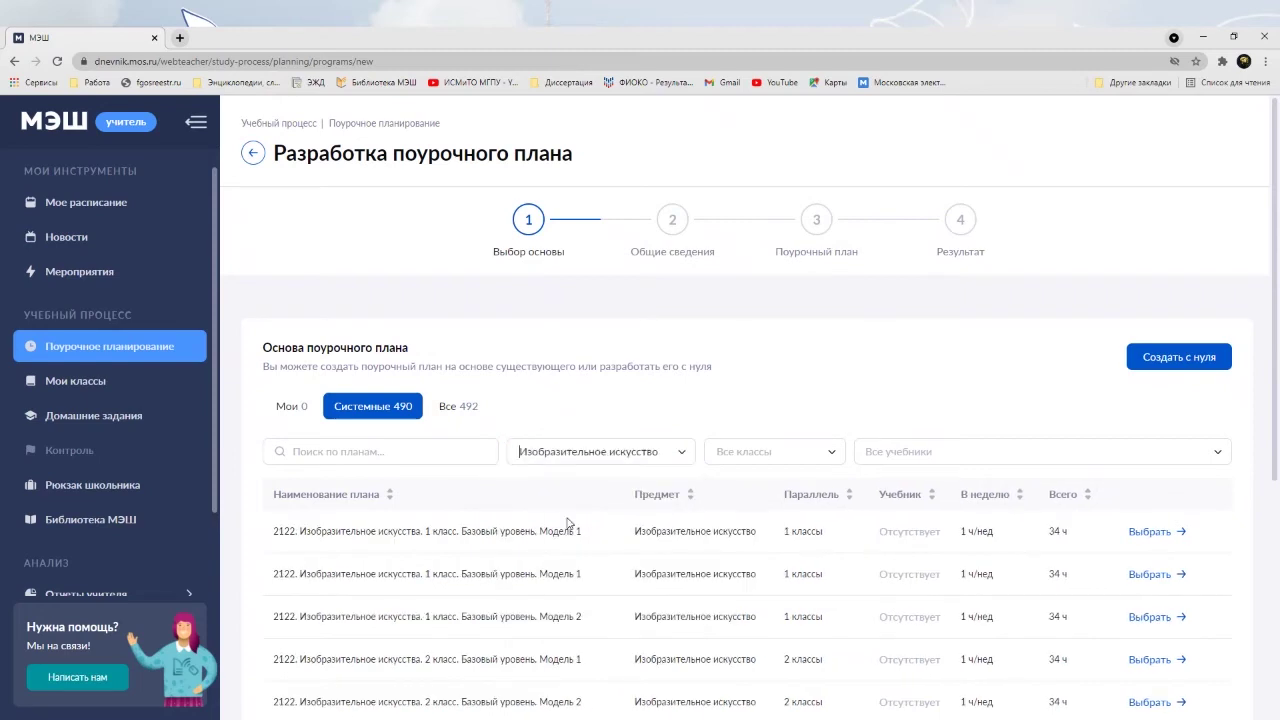
{"action": "scroll", "coordinate": [612, 492], "scroll_direction": "down", "scroll_amount": 2}
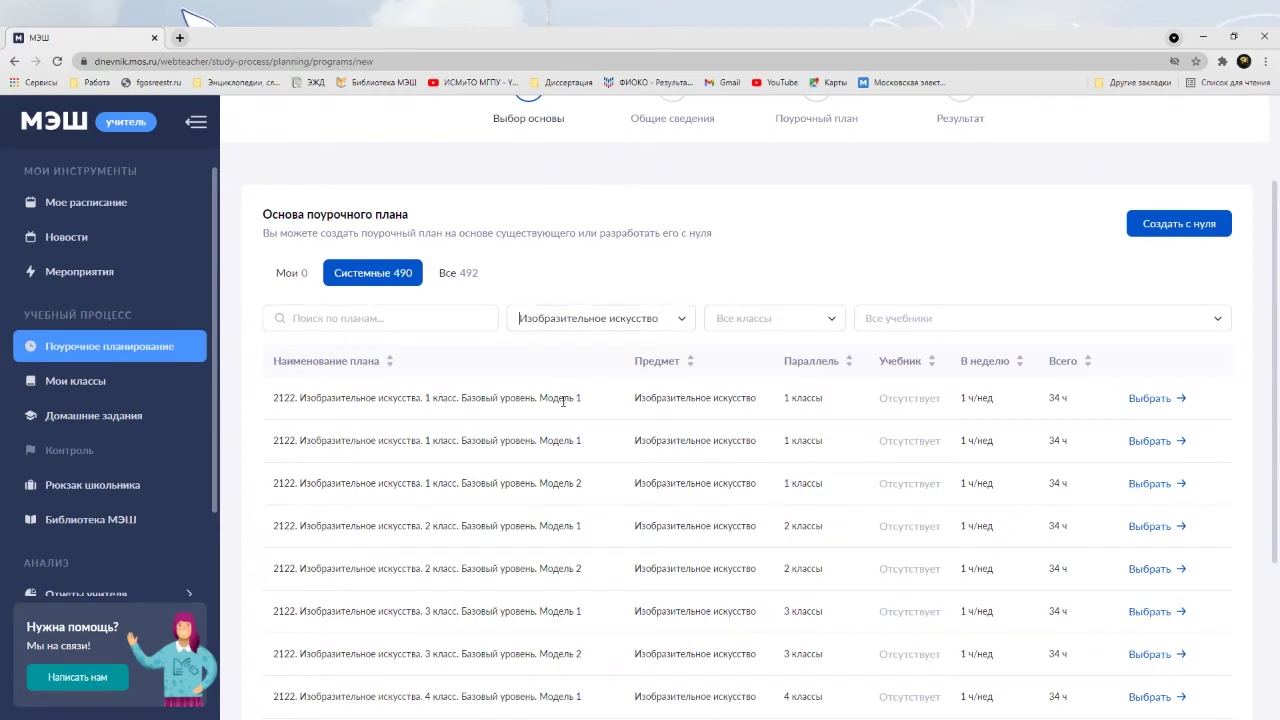
{"action": "scroll", "coordinate": [588, 534], "scroll_direction": "down", "scroll_amount": 3}
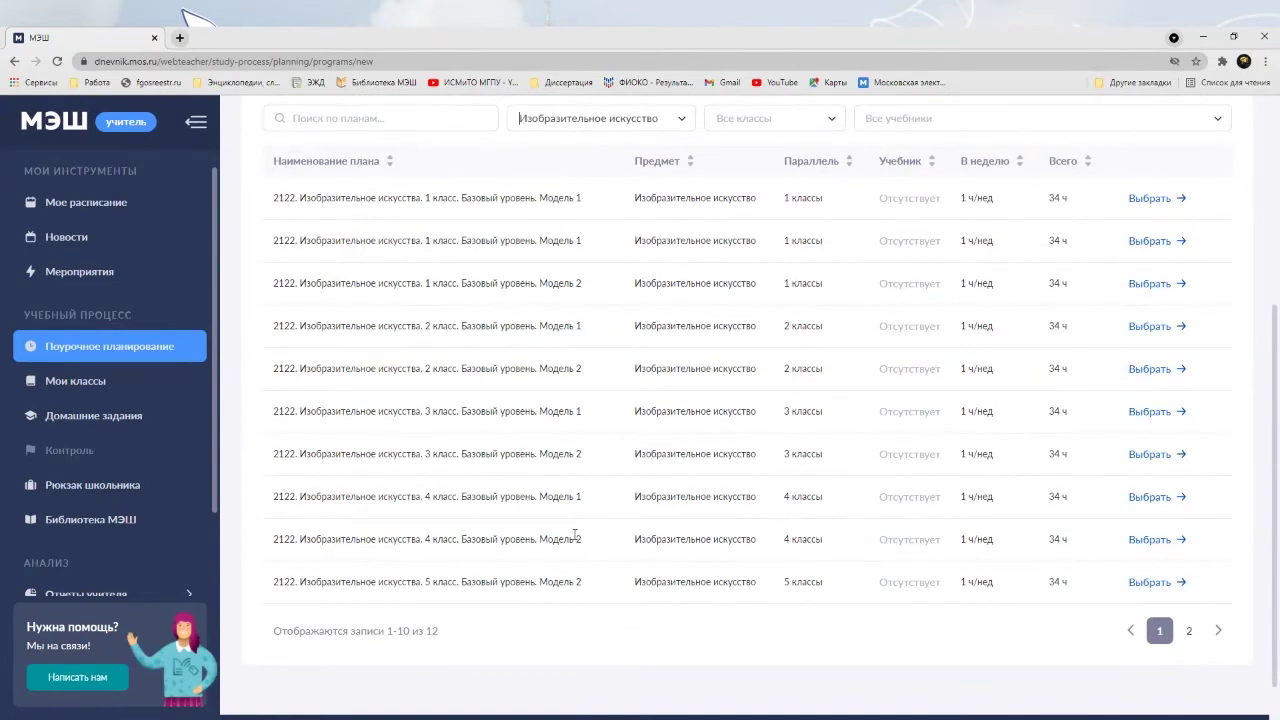
{"action": "scroll", "coordinate": [575, 537], "scroll_direction": "up", "scroll_amount": 2}
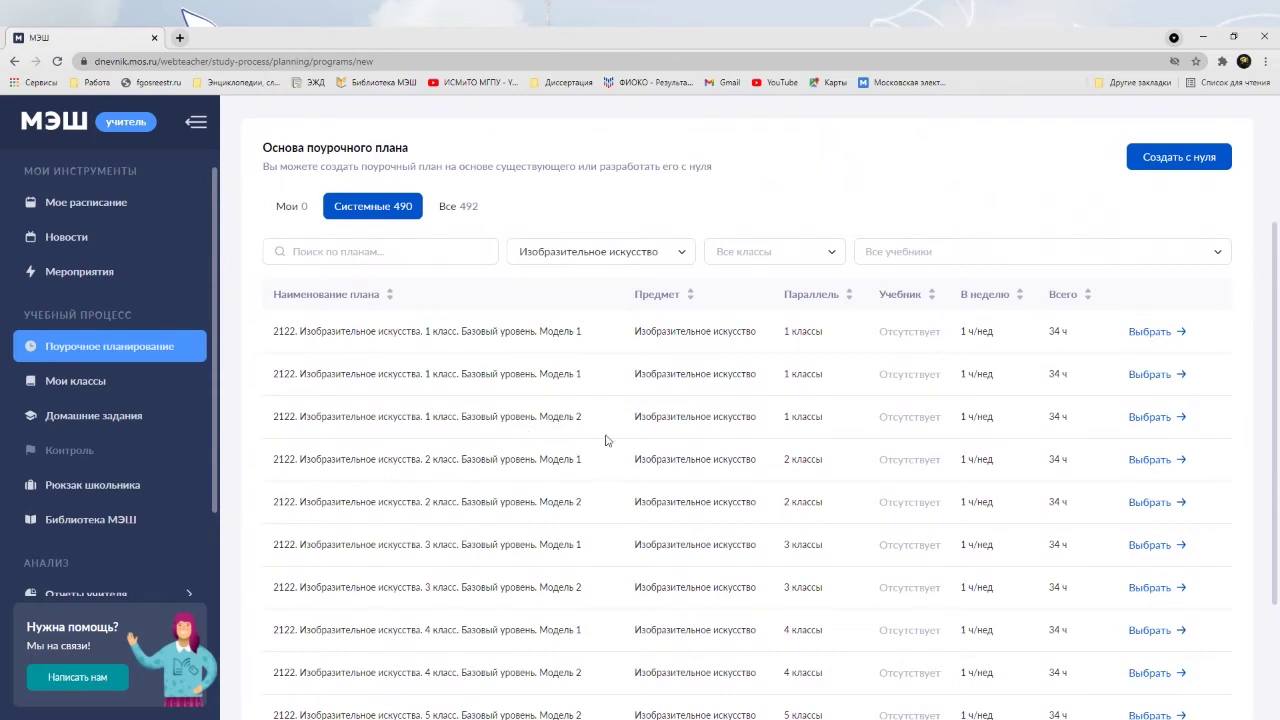
{"action": "left_click", "coordinate": [1163, 420]}
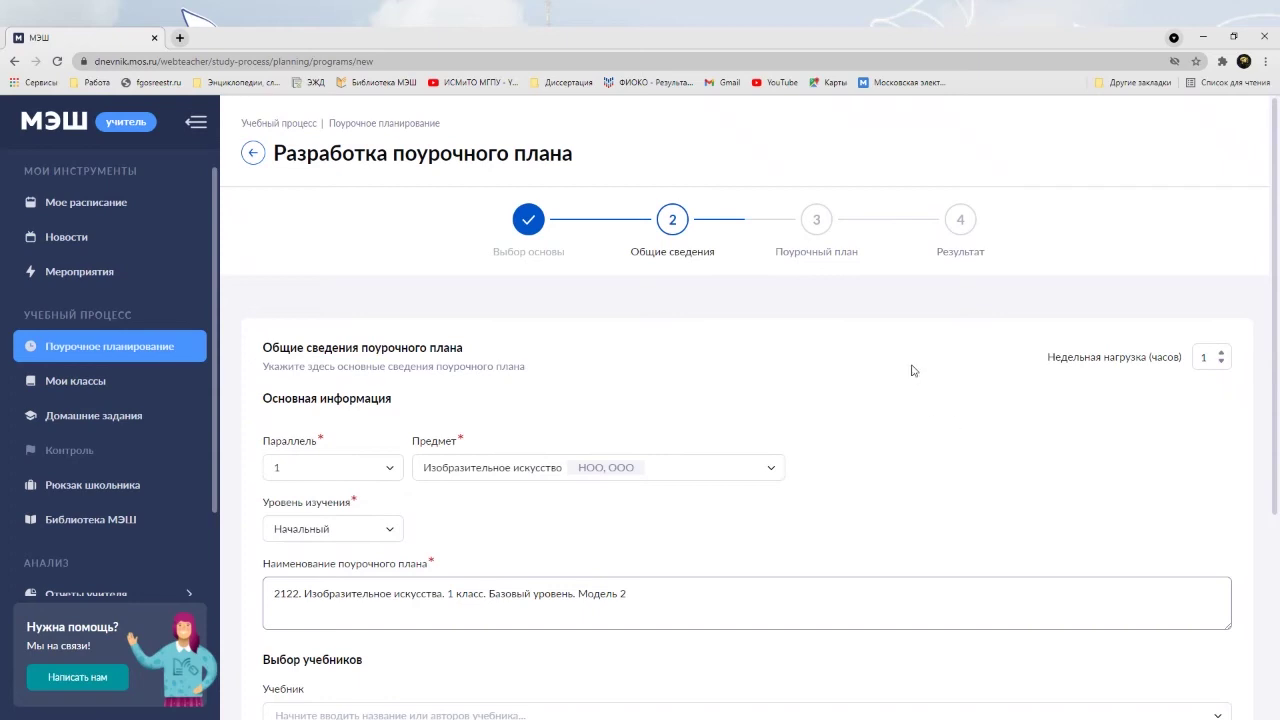
Remove "Базовый уровень." from the plan name so it reads "2122. Изобразительное искусства. 1 класс. Модель 2".
{"action": "scroll", "coordinate": [911, 370], "scroll_direction": "down", "scroll_amount": 2}
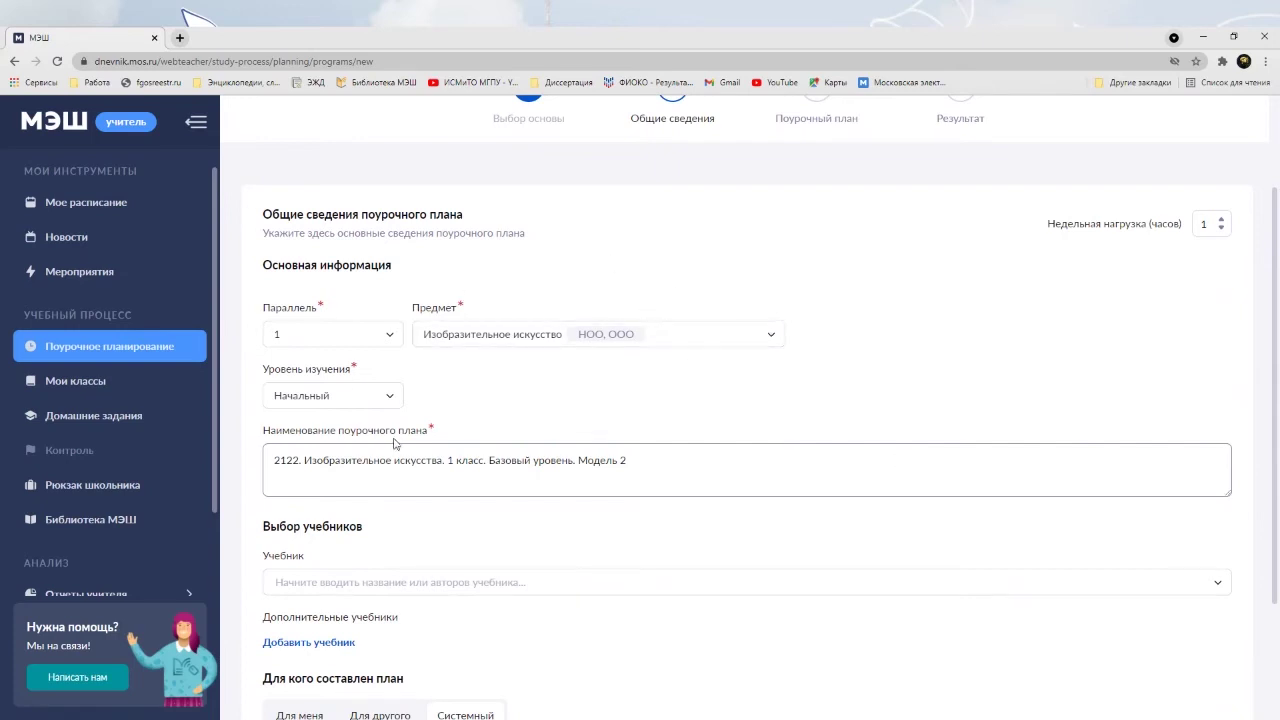
{"action": "left_click", "coordinate": [664, 458]}
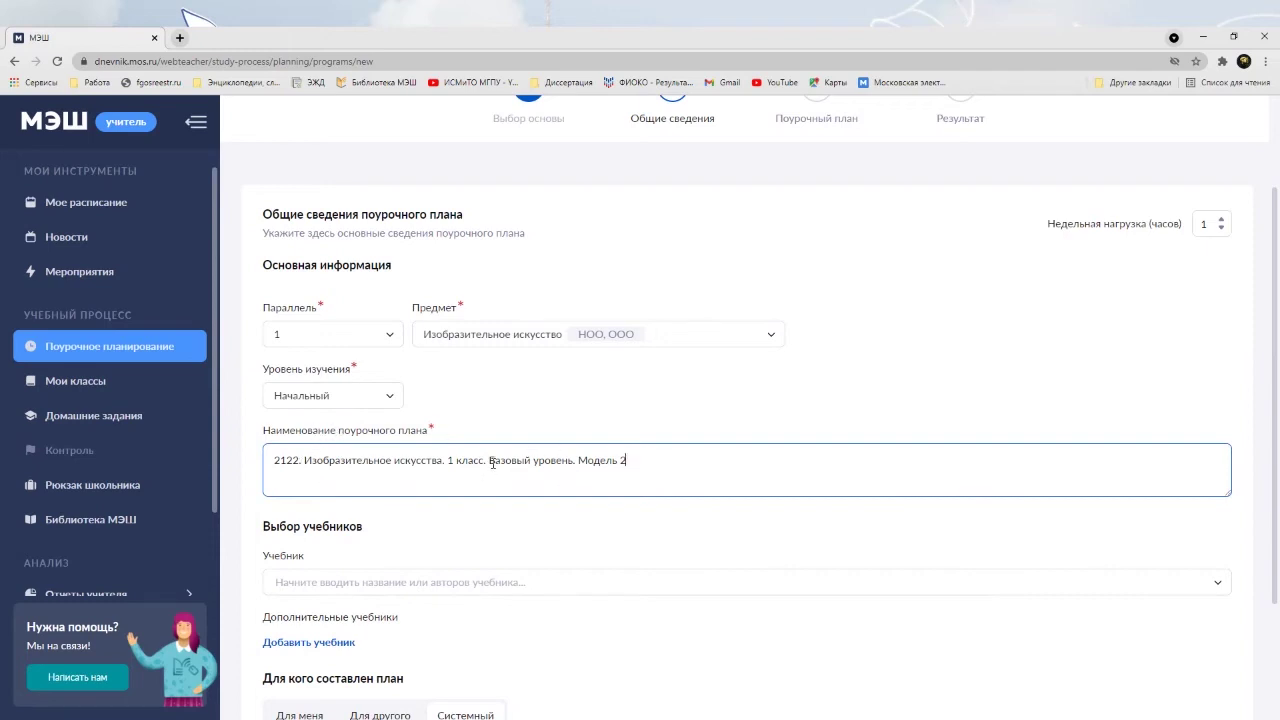
{"action": "left_click_drag", "start_coordinate": [491, 461], "coordinate": [580, 466]}
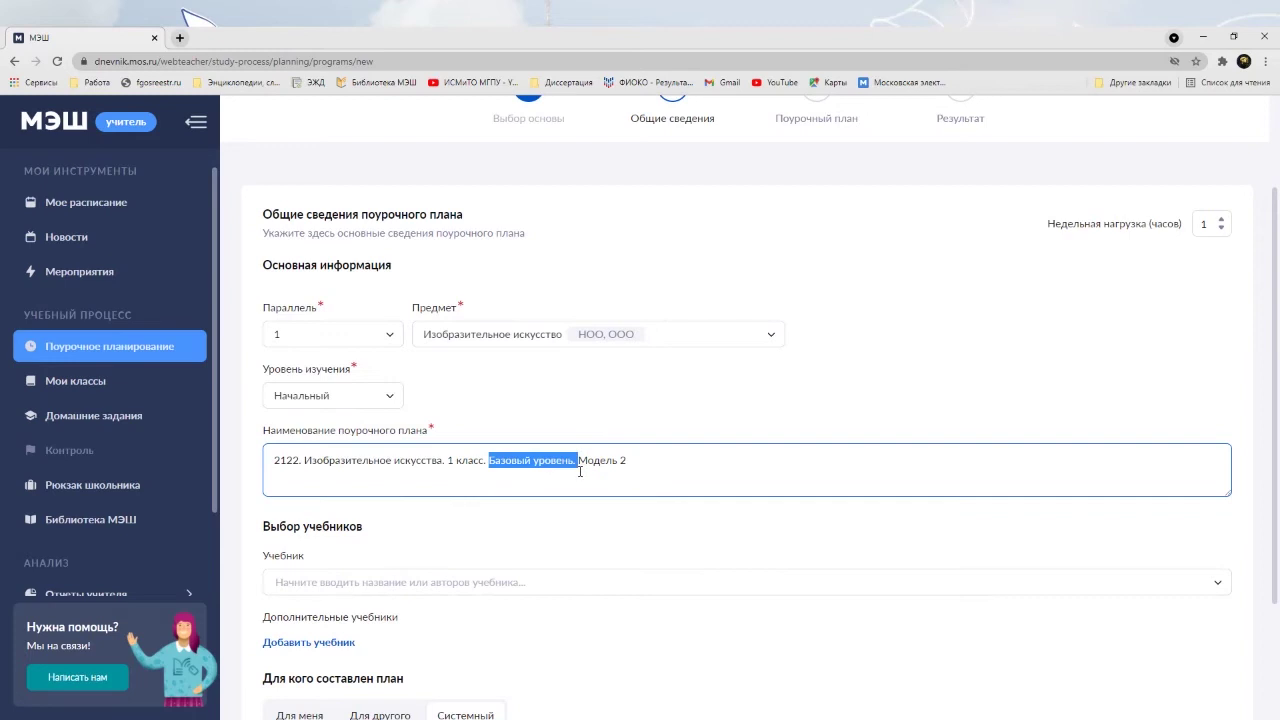
{"action": "key", "text": "BackSpace"}
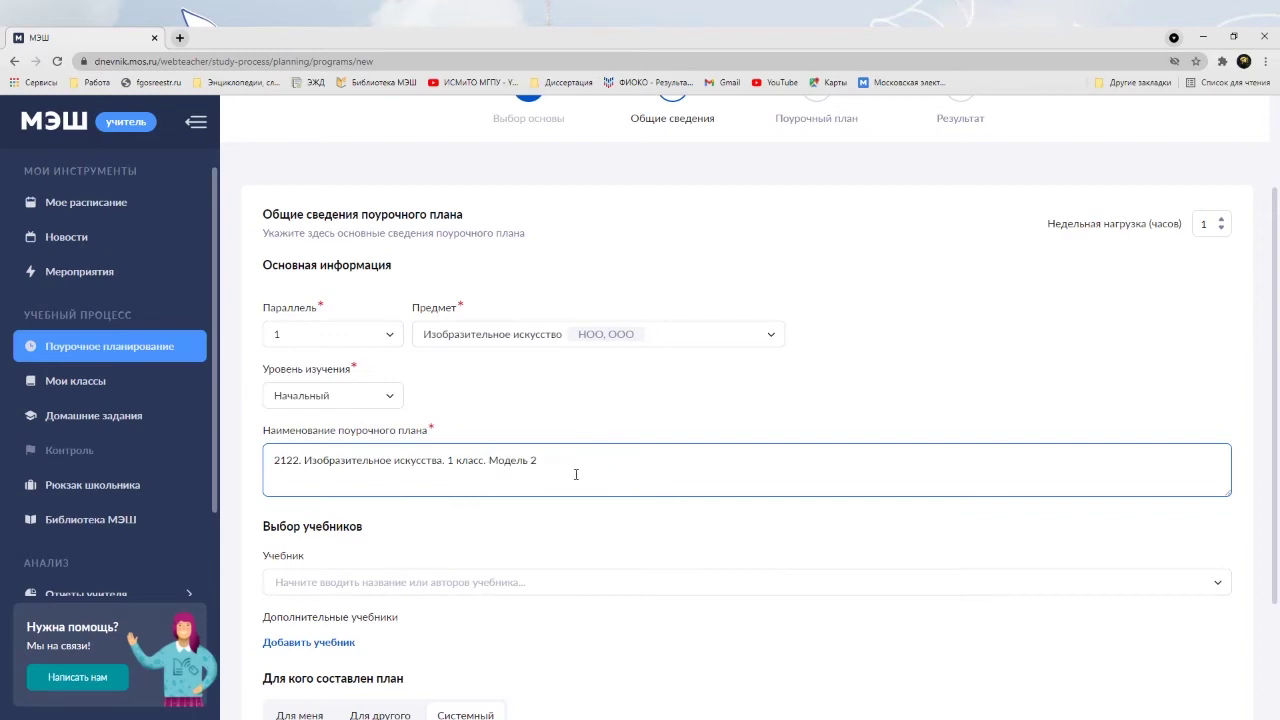
Check the available textbooks without selecting one and proceed to the lesson plan stage.
{"action": "left_click", "coordinate": [391, 582]}
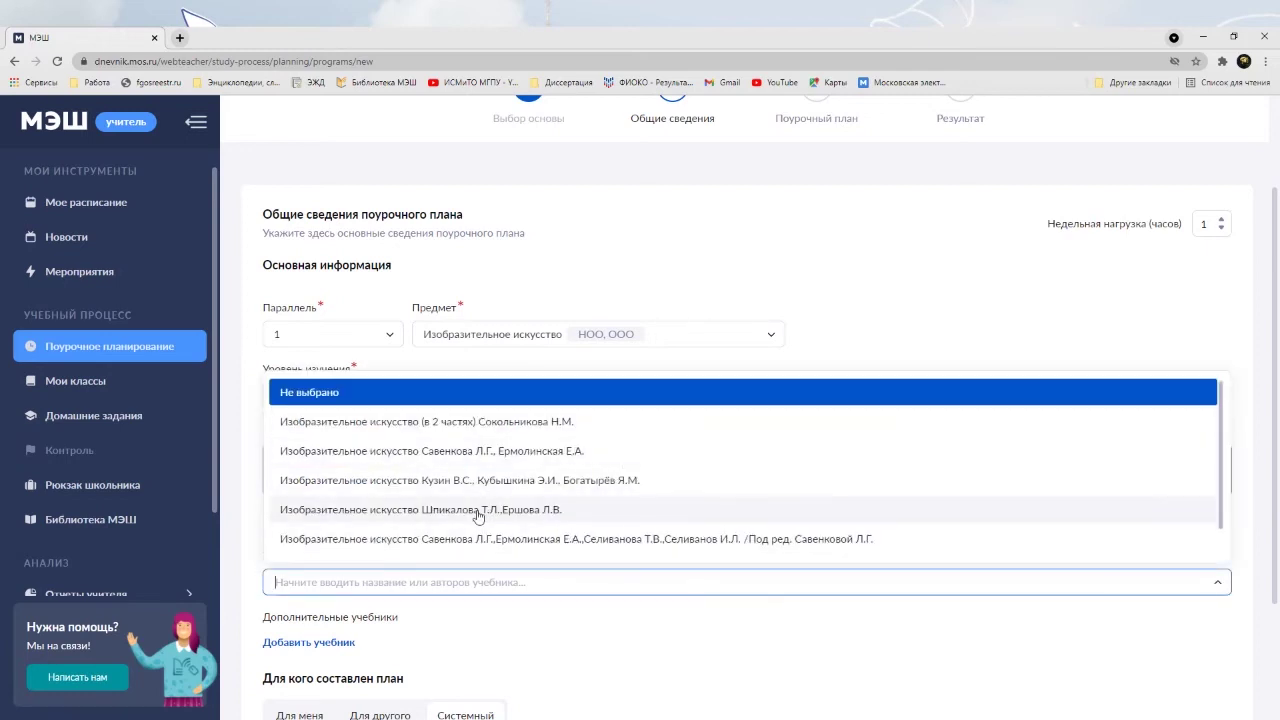
{"action": "scroll", "coordinate": [530, 480], "scroll_direction": "down", "scroll_amount": 1}
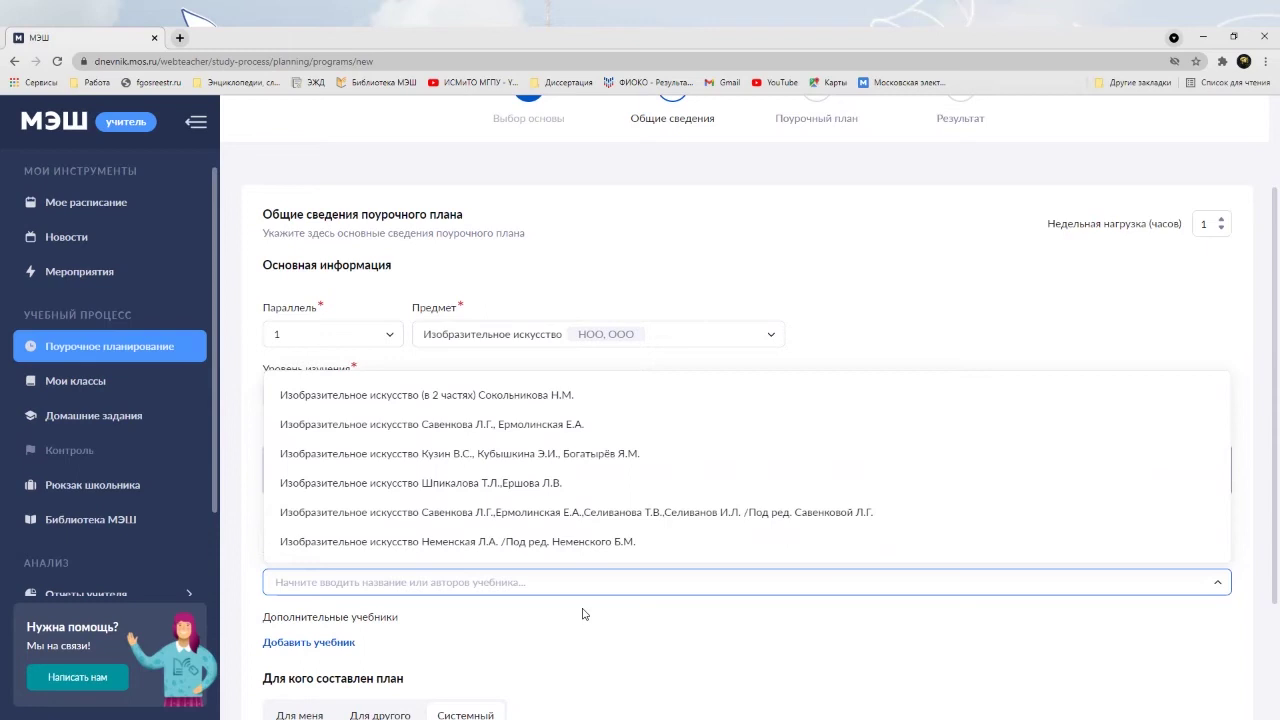
{"action": "left_click", "coordinate": [1192, 634]}
{"action": "scroll", "coordinate": [1192, 633], "scroll_direction": "down", "scroll_amount": 2}
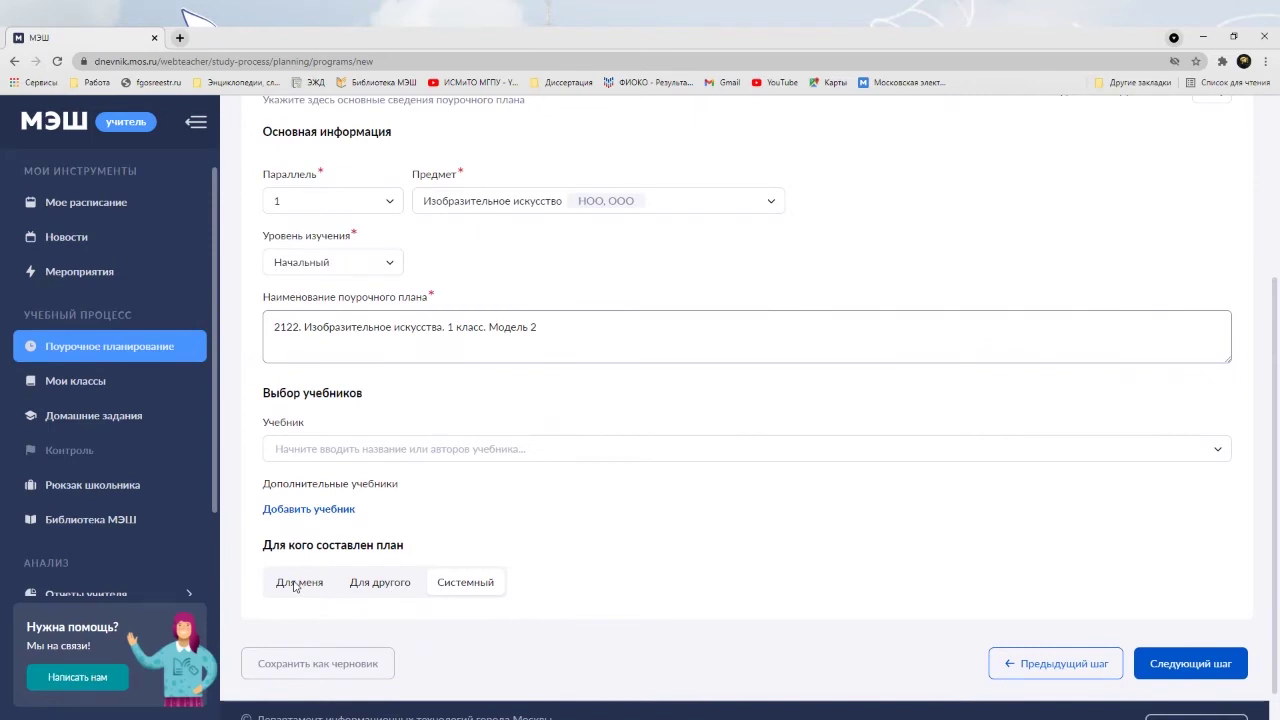
{"action": "left_click", "coordinate": [1189, 662]}
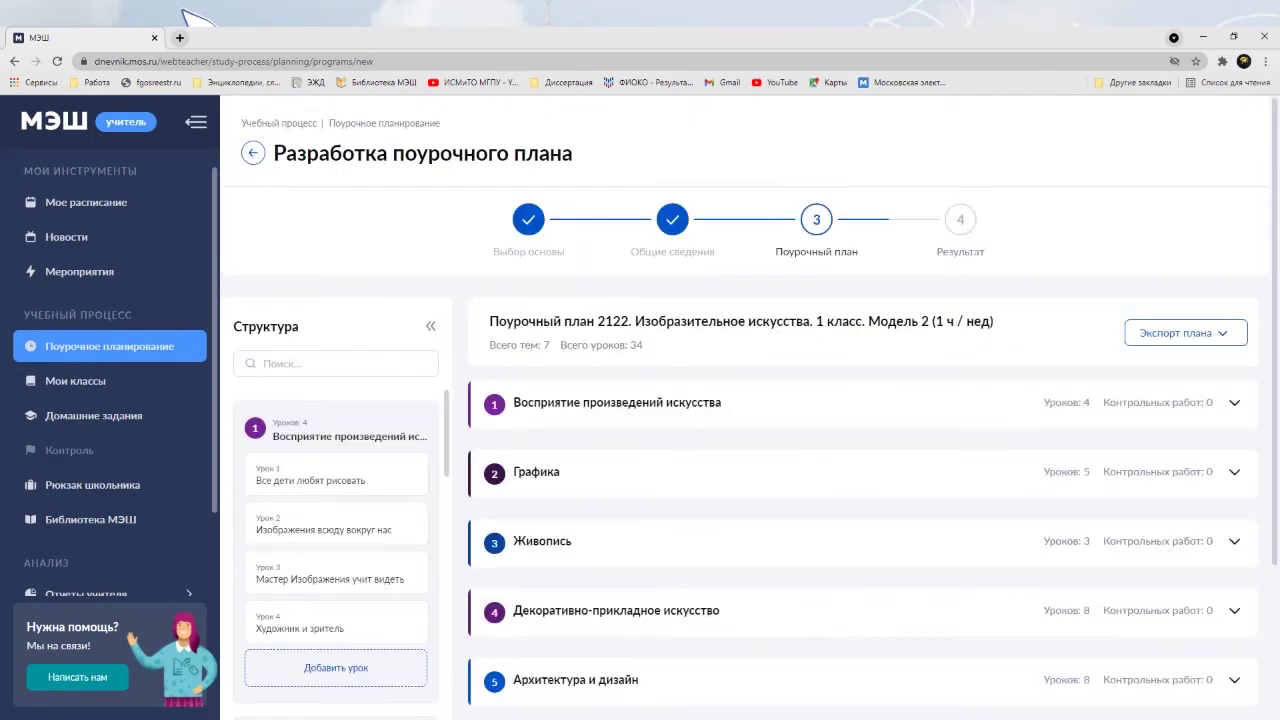
Look through the topics and lessons in the structure of the 1st grade art plan.
{"action": "scroll", "coordinate": [980, 366], "scroll_direction": "down", "scroll_amount": 1}
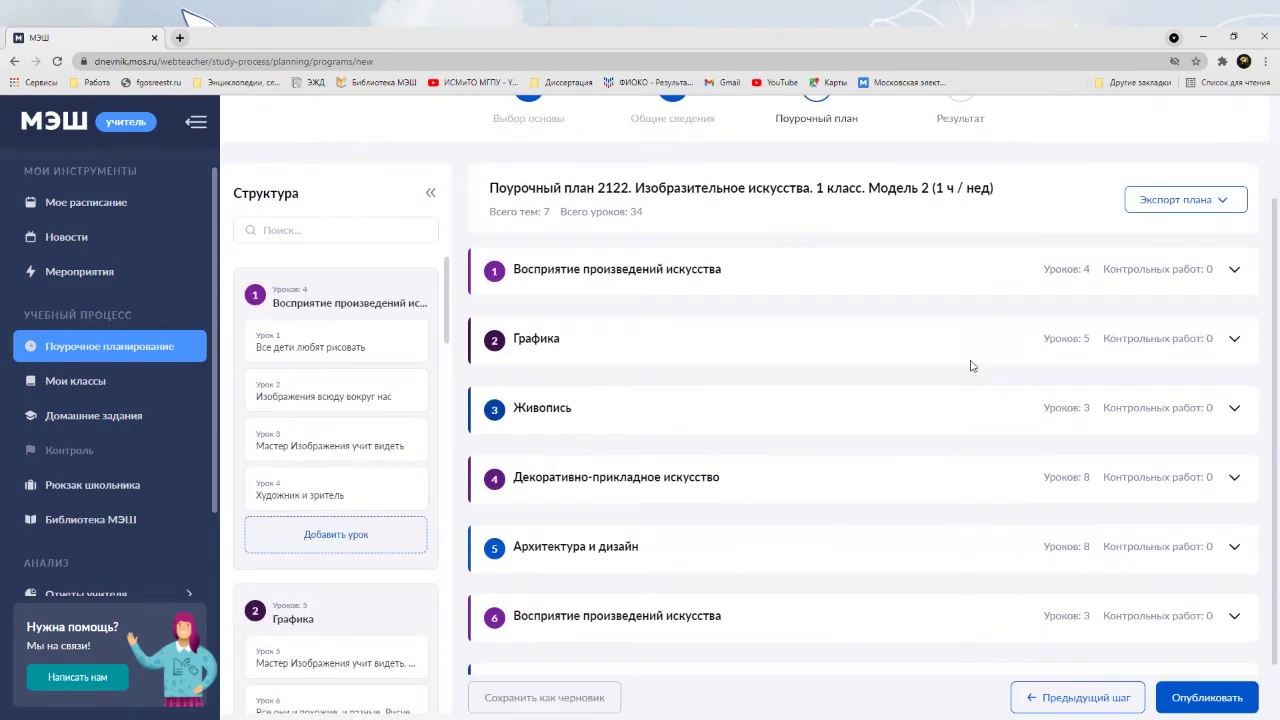
{"action": "scroll", "coordinate": [626, 320], "scroll_direction": "down", "scroll_amount": 1}
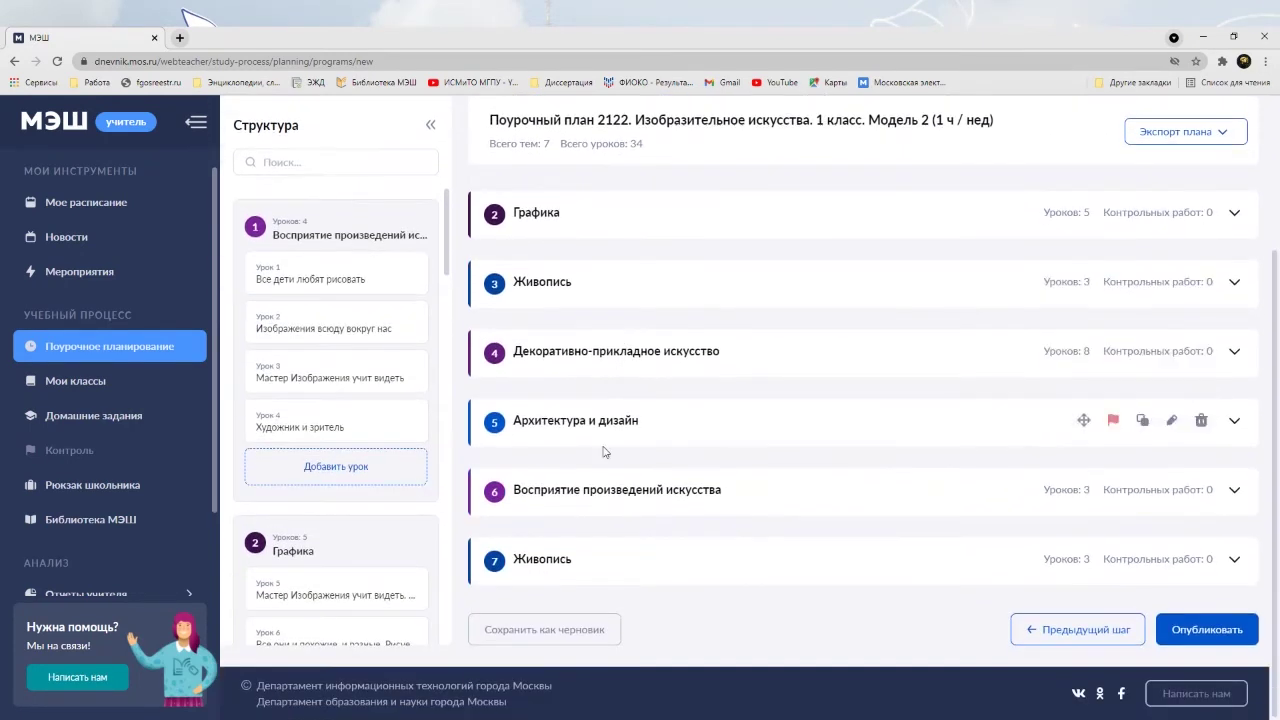
{"action": "scroll", "coordinate": [620, 521], "scroll_direction": "up", "scroll_amount": 1}
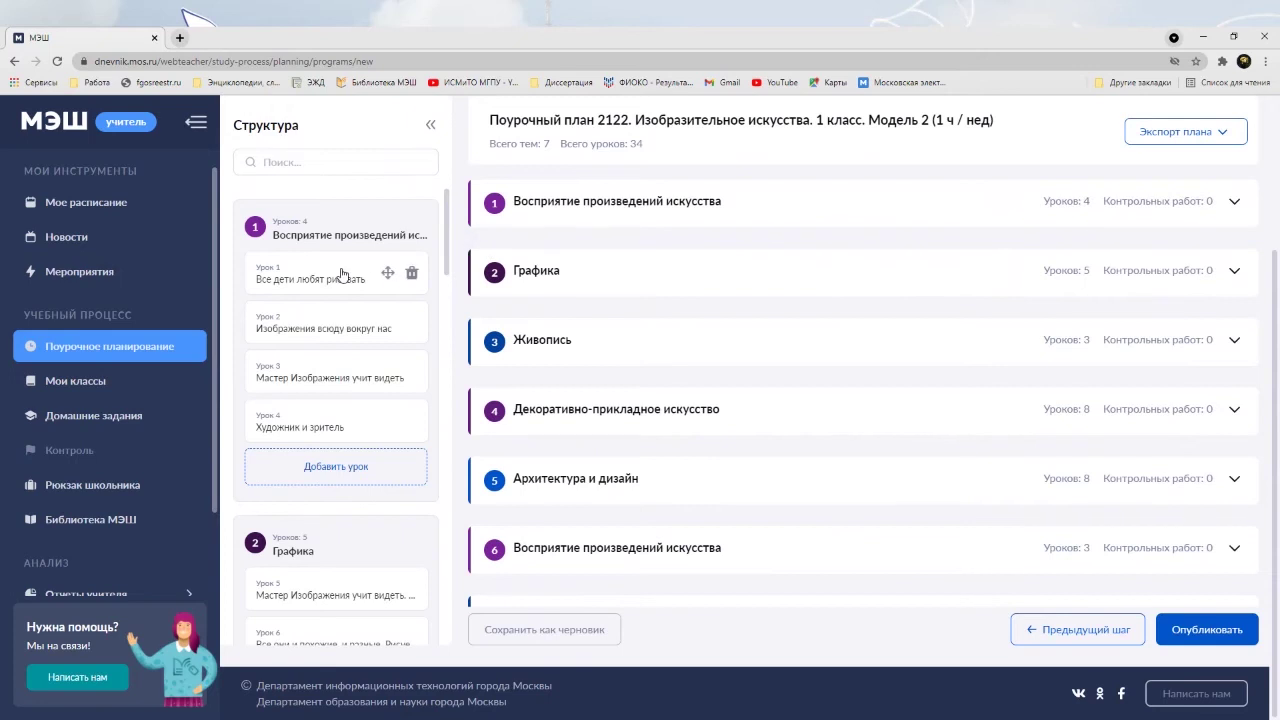
{"action": "scroll", "coordinate": [337, 350], "scroll_direction": "down", "scroll_amount": 7}
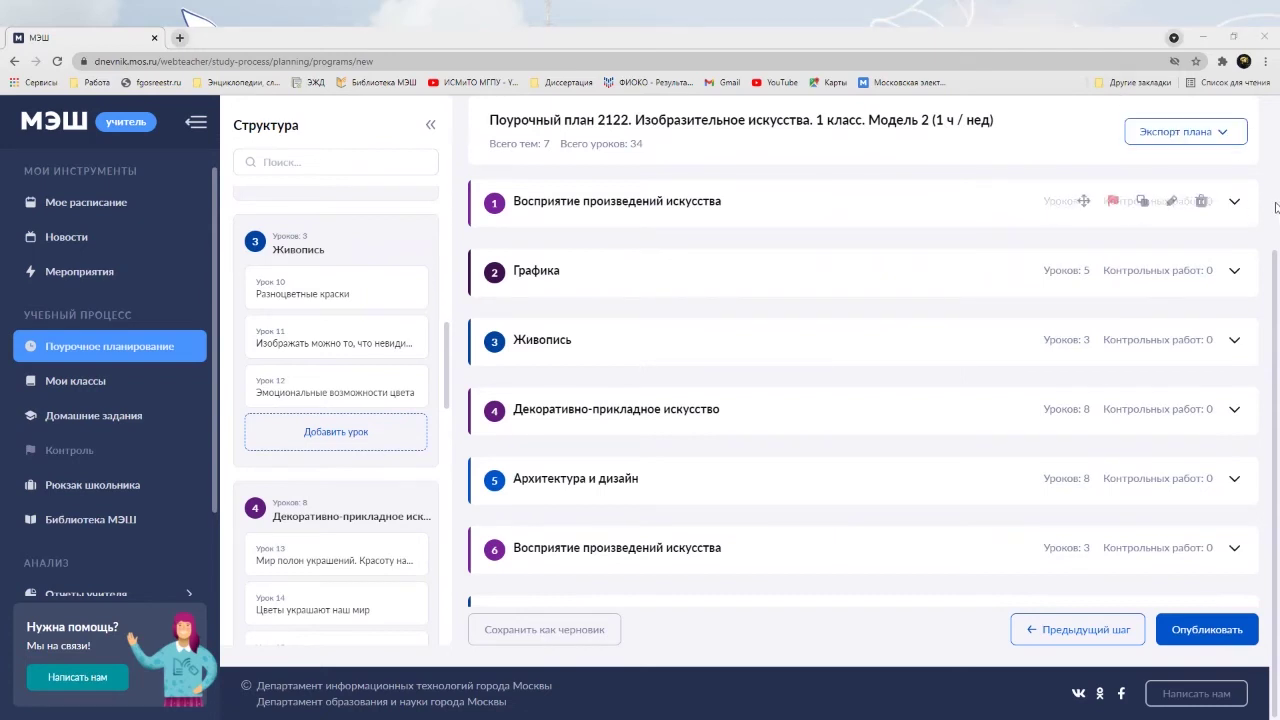
{"action": "scroll", "coordinate": [1273, 222], "scroll_direction": "up", "scroll_amount": 2}
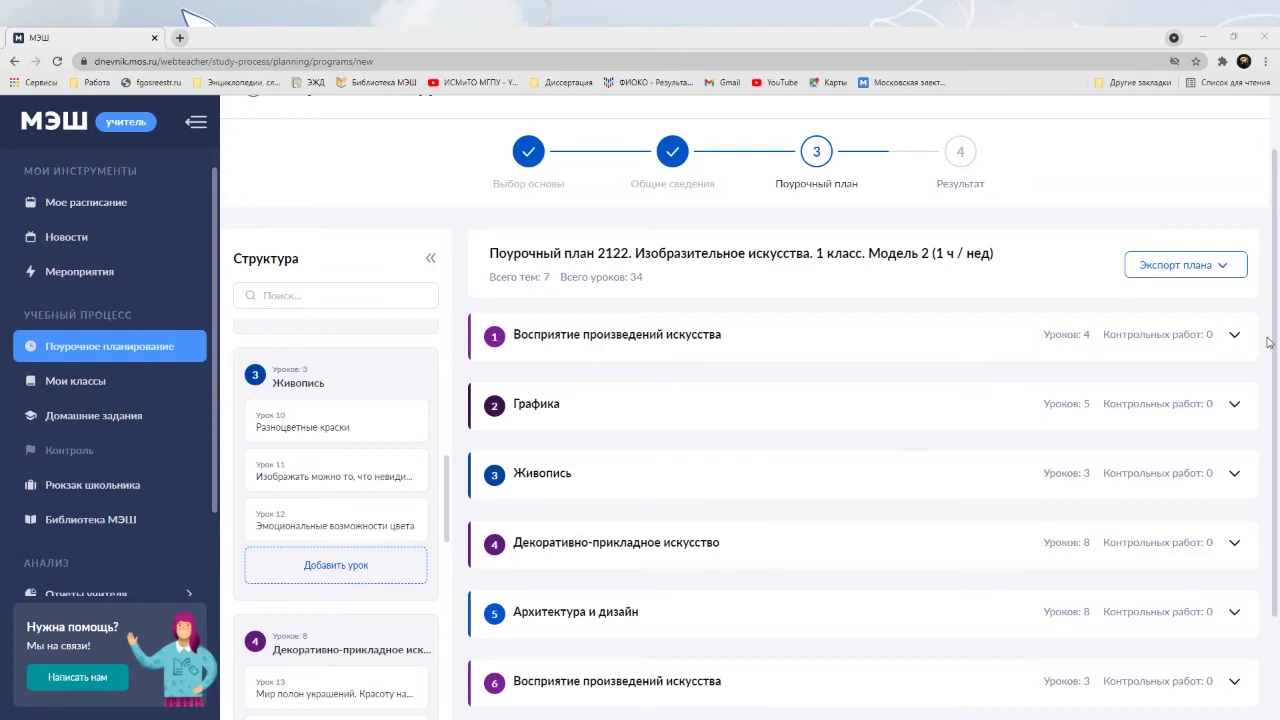
Review the plan's topics and examine the lessons and materials in topic 7, Живопись.
{"action": "left_click_drag", "start_coordinate": [1082, 404], "coordinate": [1070, 370]}
{"action": "mouse_move", "coordinate": [1062, 500]}
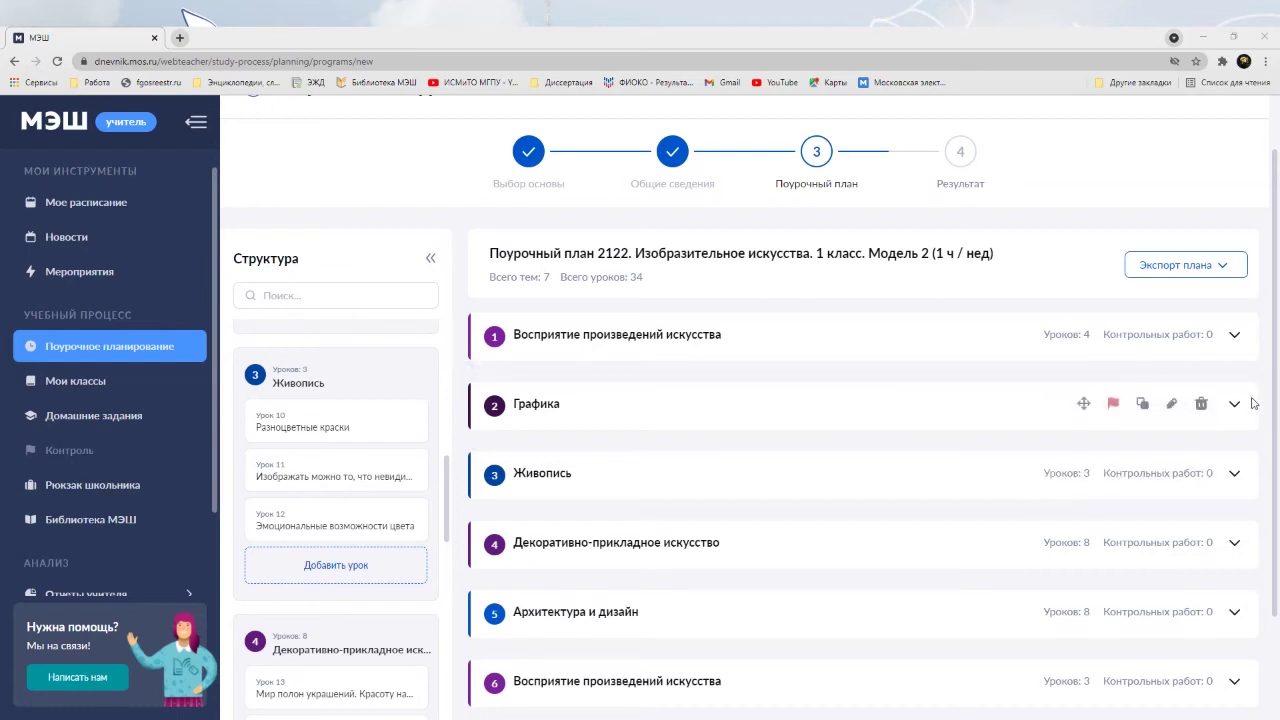
{"action": "scroll", "coordinate": [1268, 414], "scroll_direction": "down", "scroll_amount": 1}
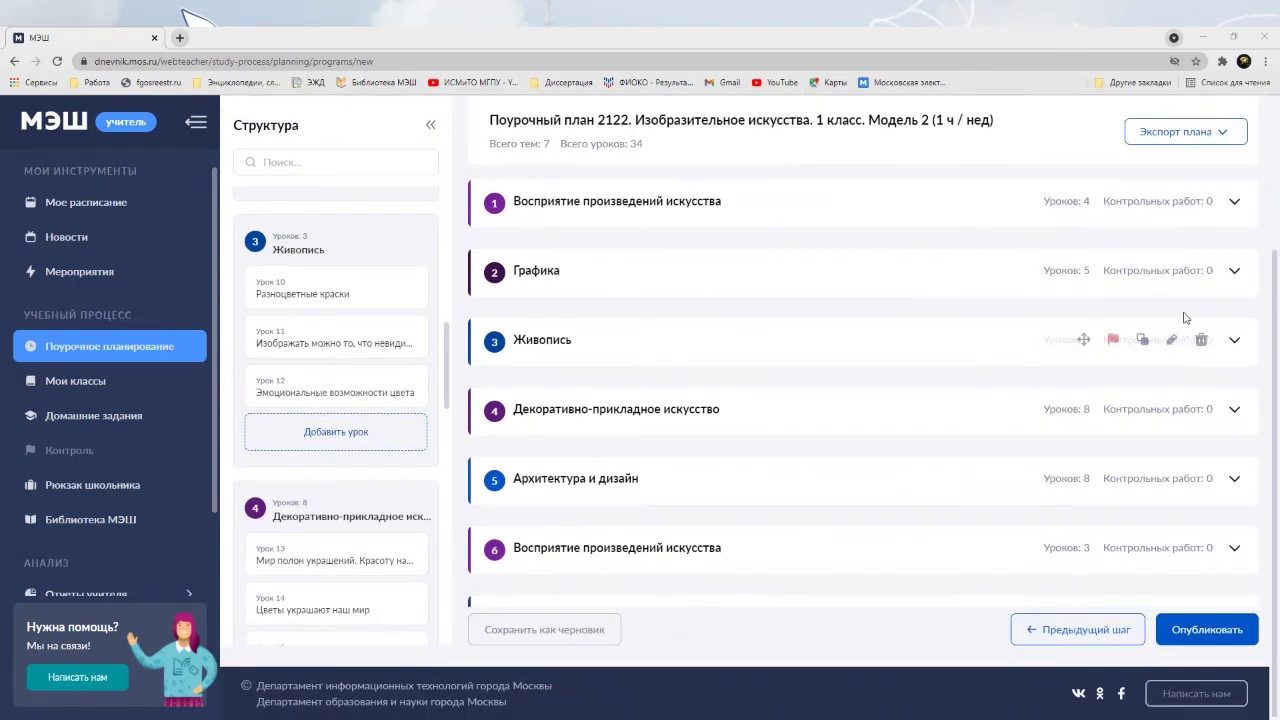
{"action": "scroll", "coordinate": [1100, 370], "scroll_direction": "down", "scroll_amount": 1}
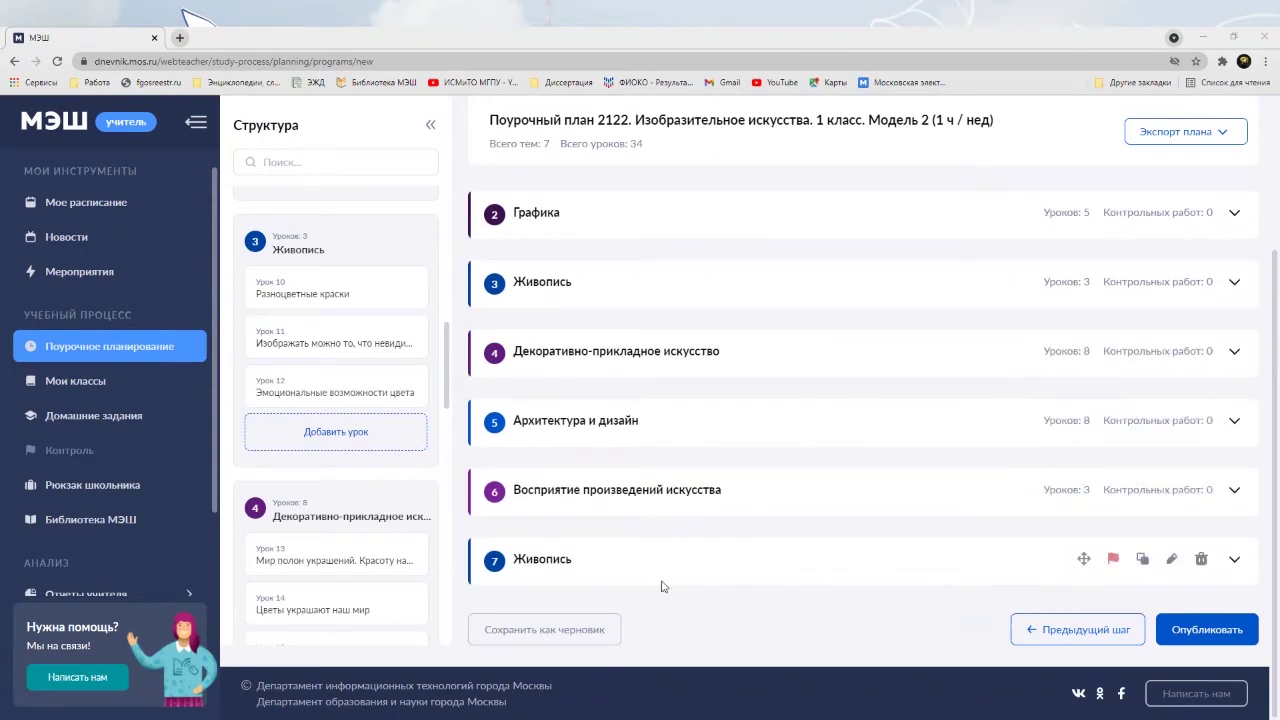
{"action": "left_click", "coordinate": [1234, 560]}
{"action": "scroll", "coordinate": [986, 329], "scroll_direction": "down", "scroll_amount": 2}
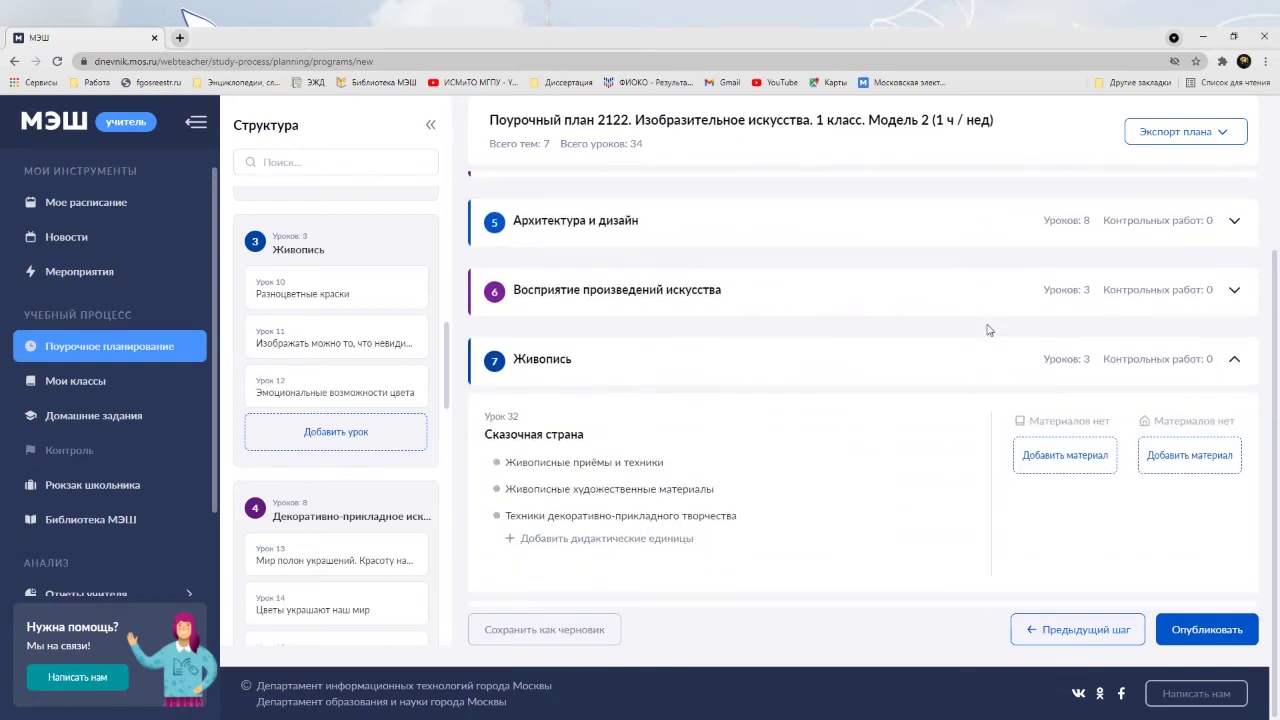
{"action": "scroll", "coordinate": [966, 324], "scroll_direction": "down", "scroll_amount": 1}
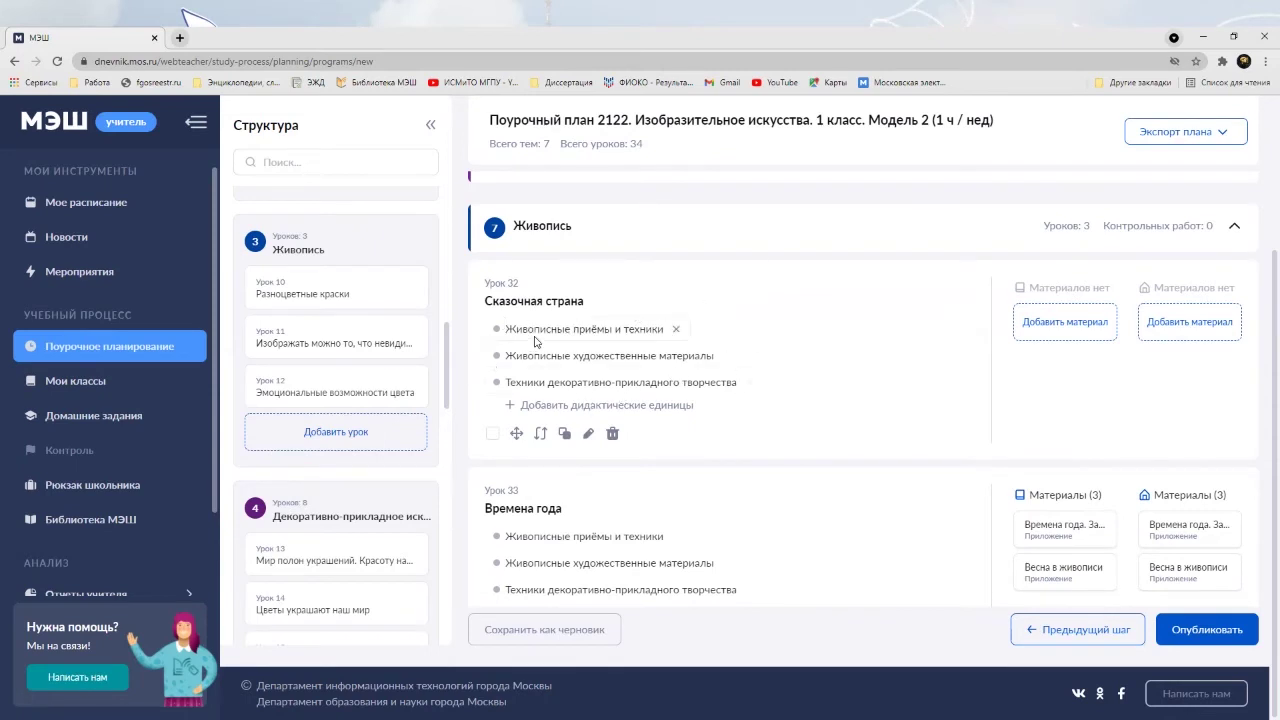
{"action": "scroll", "coordinate": [537, 335], "scroll_direction": "down", "scroll_amount": 1}
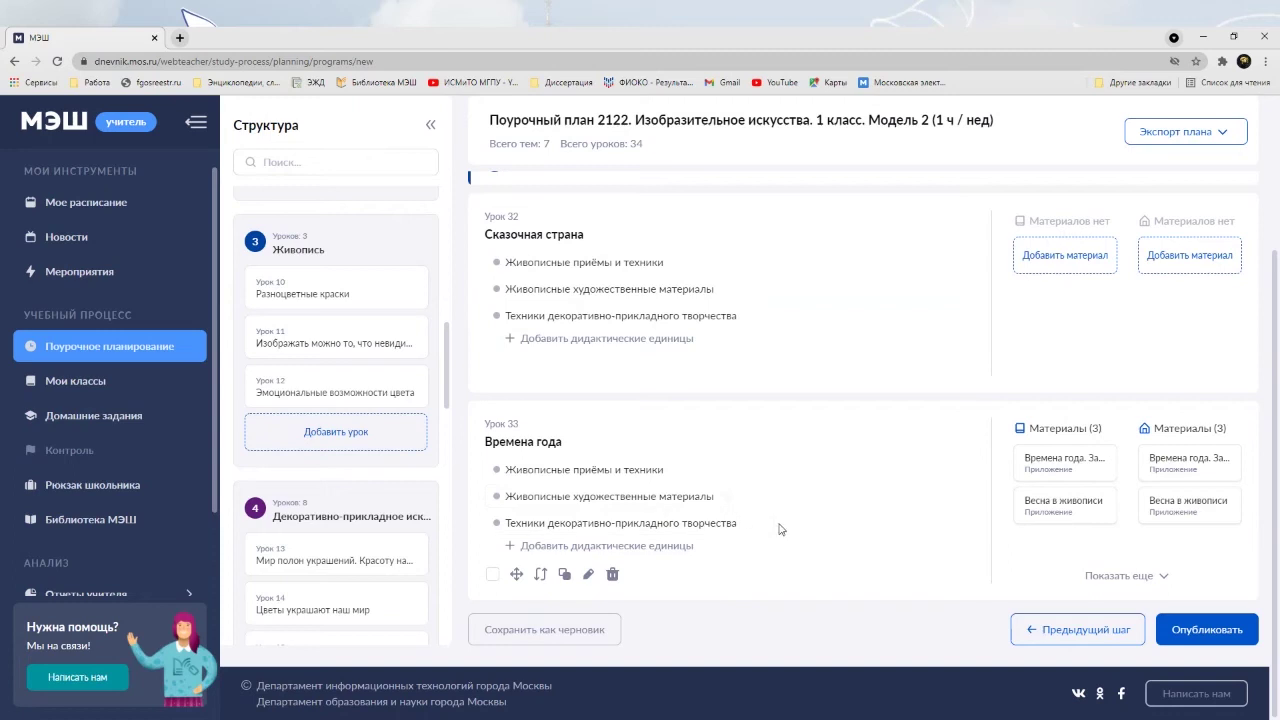
{"action": "mouse_move", "coordinate": [1168, 495]}
{"action": "scroll", "coordinate": [1090, 406], "scroll_direction": "up", "scroll_amount": 5}
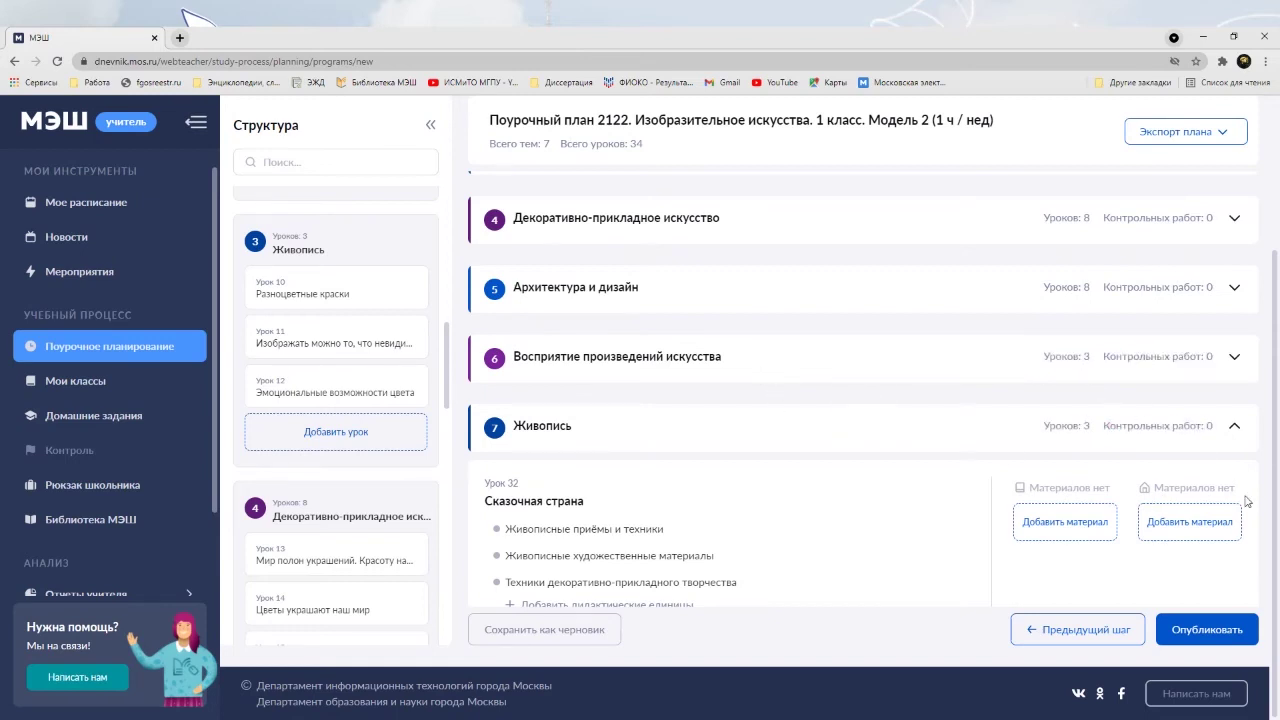
{"action": "left_click", "coordinate": [1232, 430]}
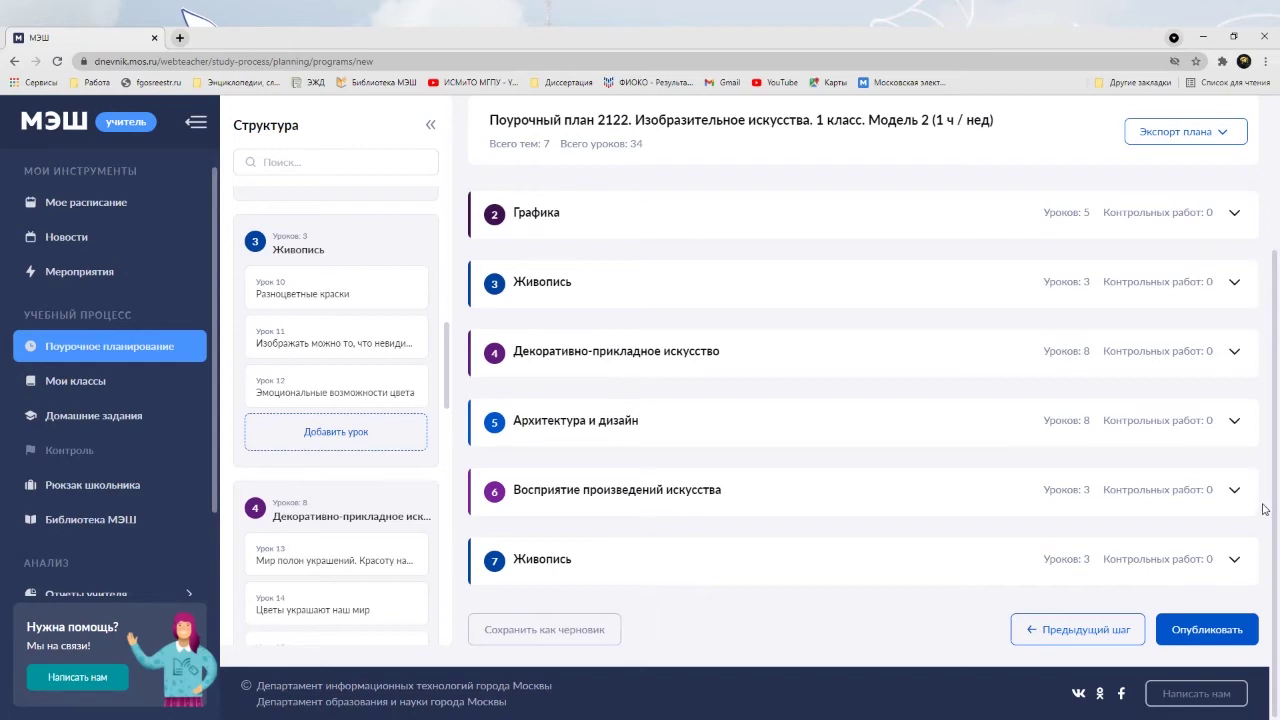
Expand topic 3, Живопись, and move the lesson Разноцветные краски below Изображать можно то, что невидимо (настроение).
{"action": "mouse_move", "coordinate": [1180, 296]}
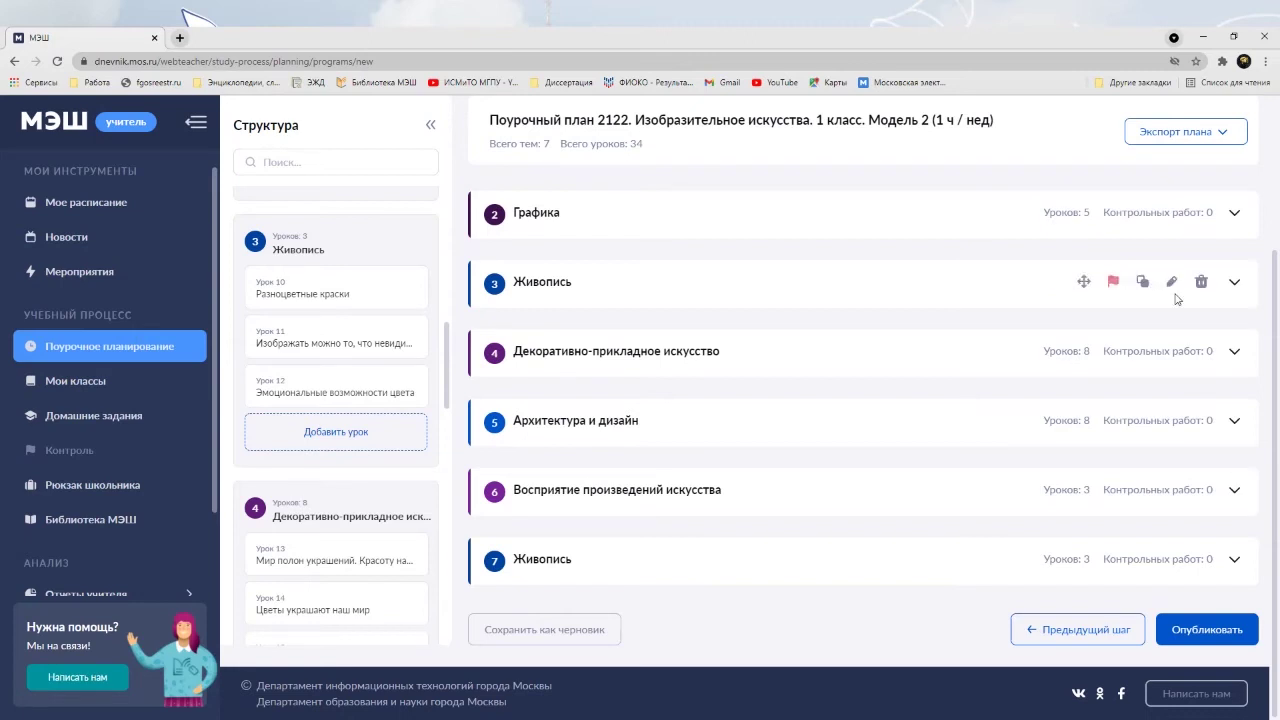
{"action": "left_click", "coordinate": [1233, 285]}
{"action": "mouse_move", "coordinate": [1060, 372]}
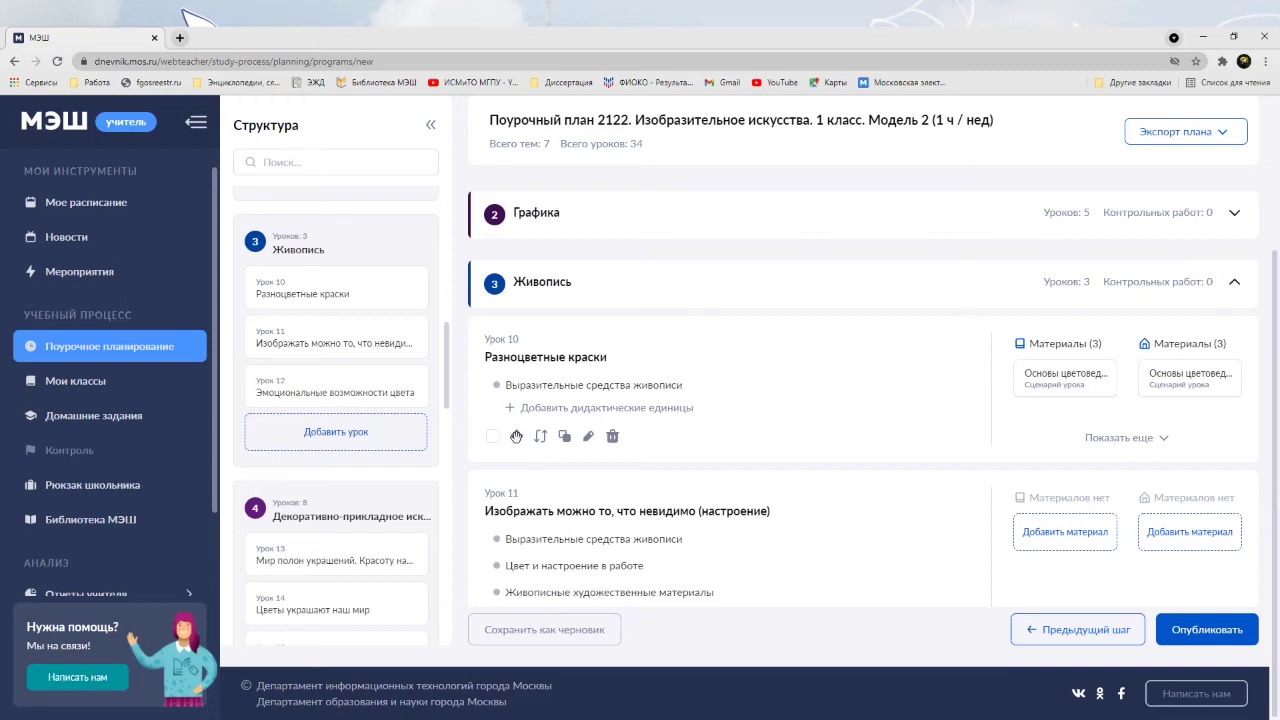
{"action": "left_click_drag", "start_coordinate": [516, 436], "coordinate": [520, 540]}
{"action": "scroll", "coordinate": [560, 545], "scroll_direction": "down", "scroll_amount": 1}
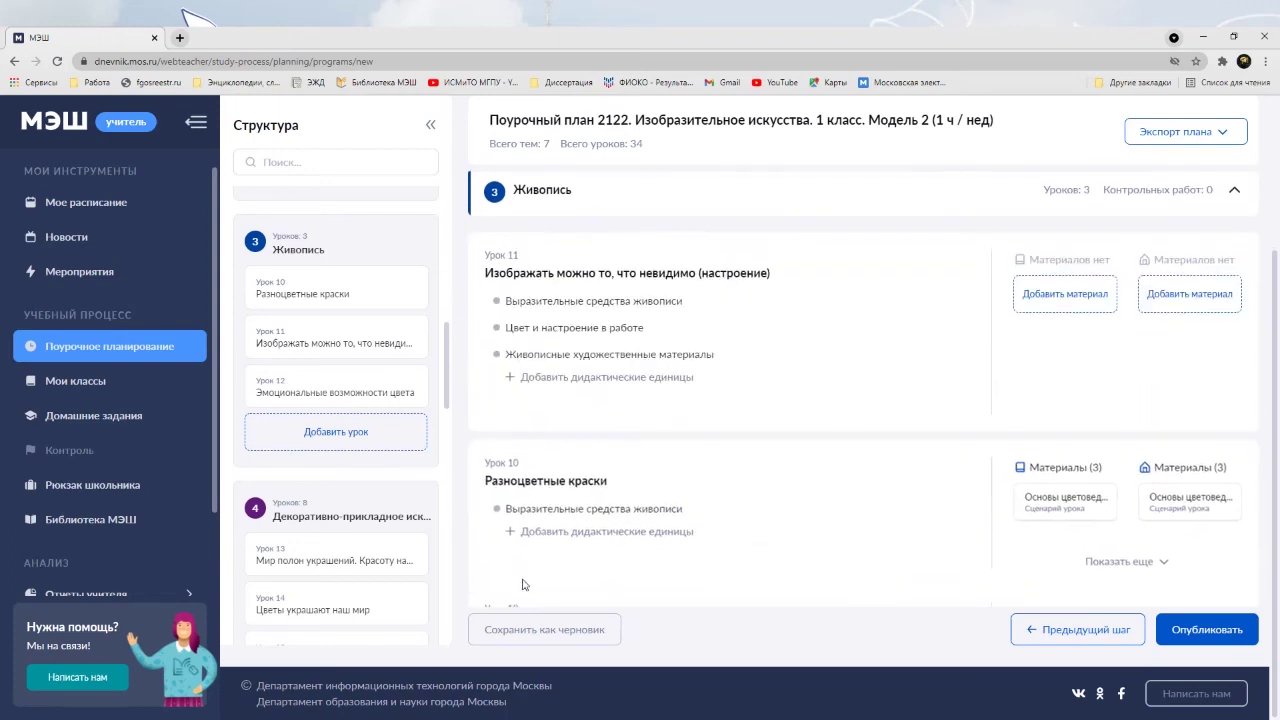
{"action": "mouse_move", "coordinate": [568, 400]}
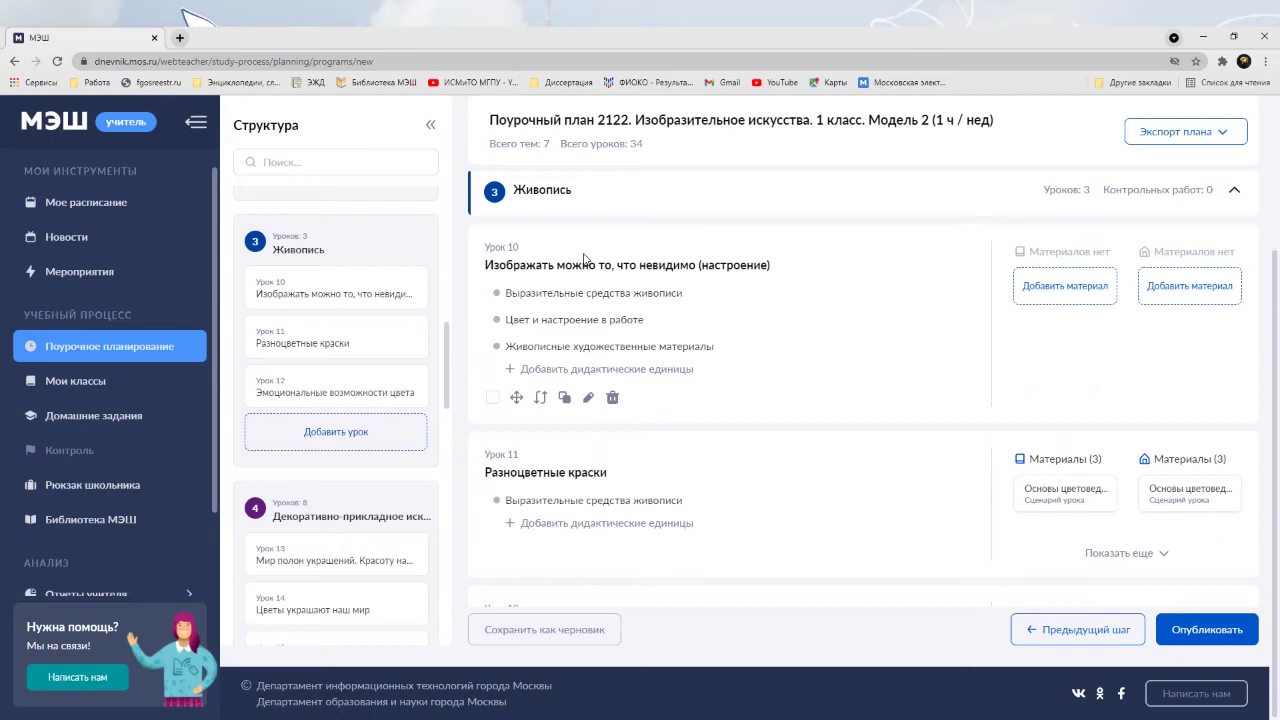
{"action": "scroll", "coordinate": [584, 258], "scroll_direction": "down", "scroll_amount": 5}
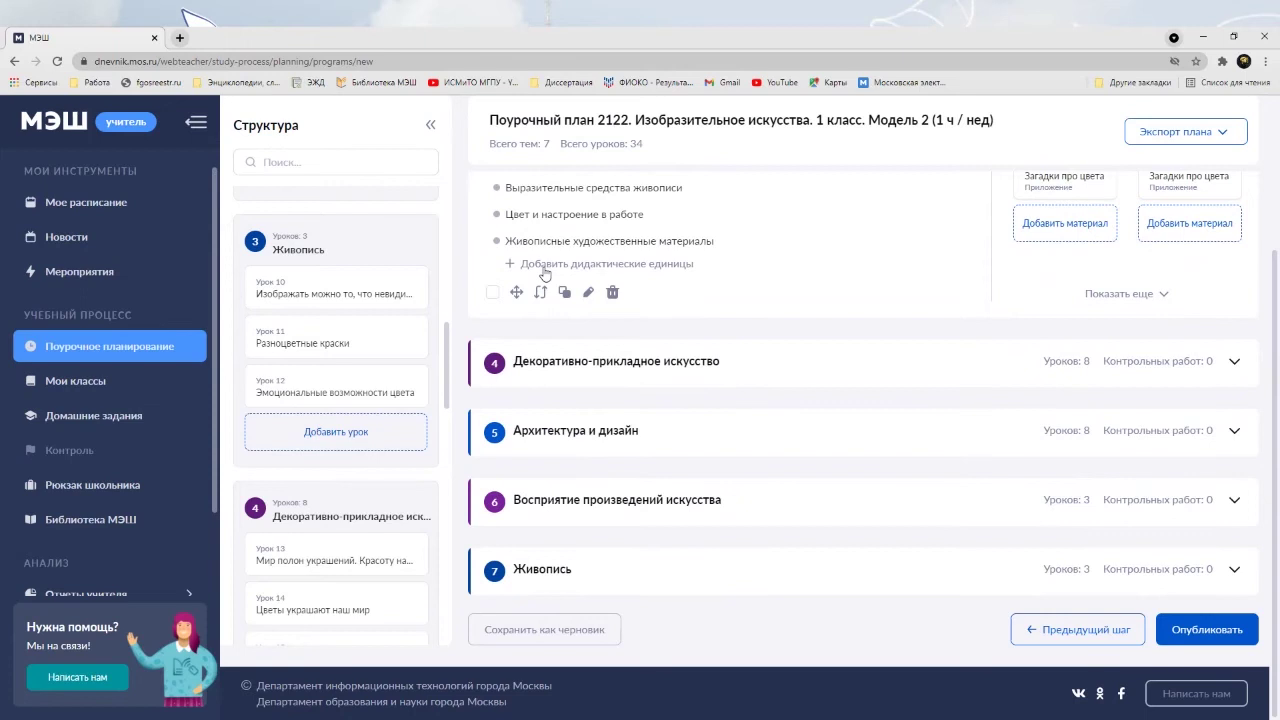
{"action": "scroll", "coordinate": [545, 280], "scroll_direction": "up", "scroll_amount": 3}
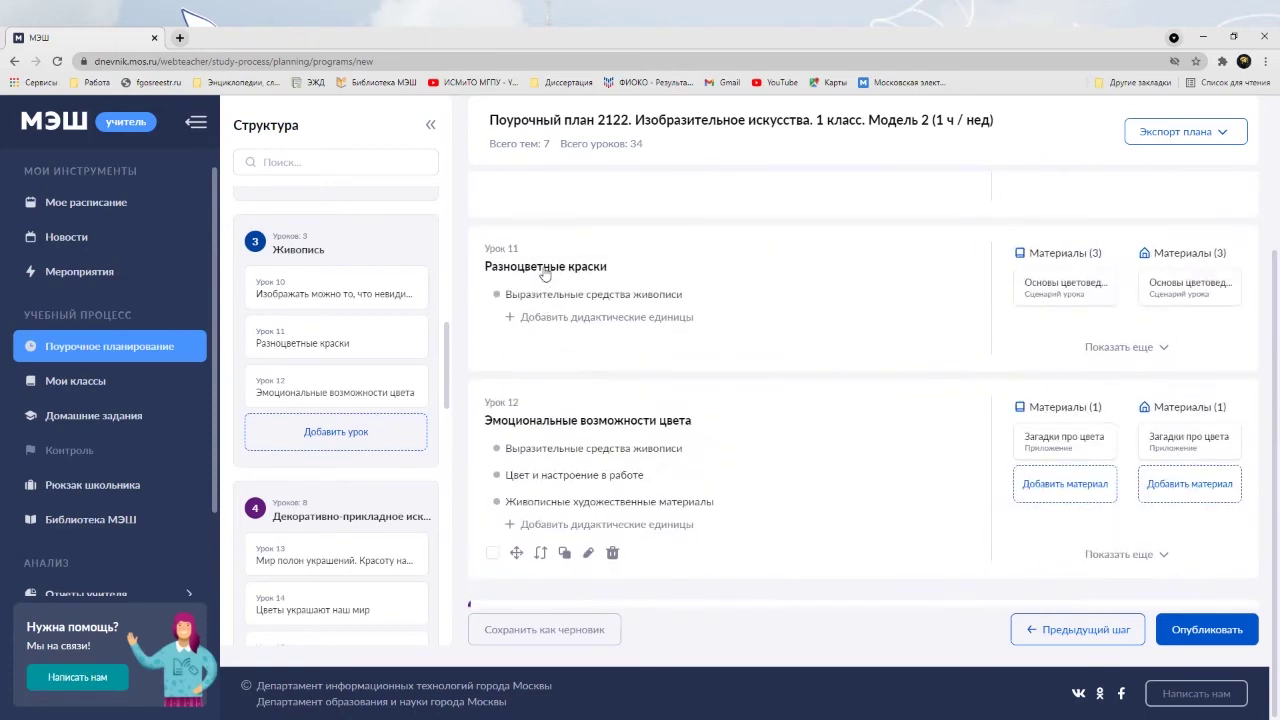
{"action": "scroll", "coordinate": [609, 434], "scroll_direction": "up", "scroll_amount": 2}
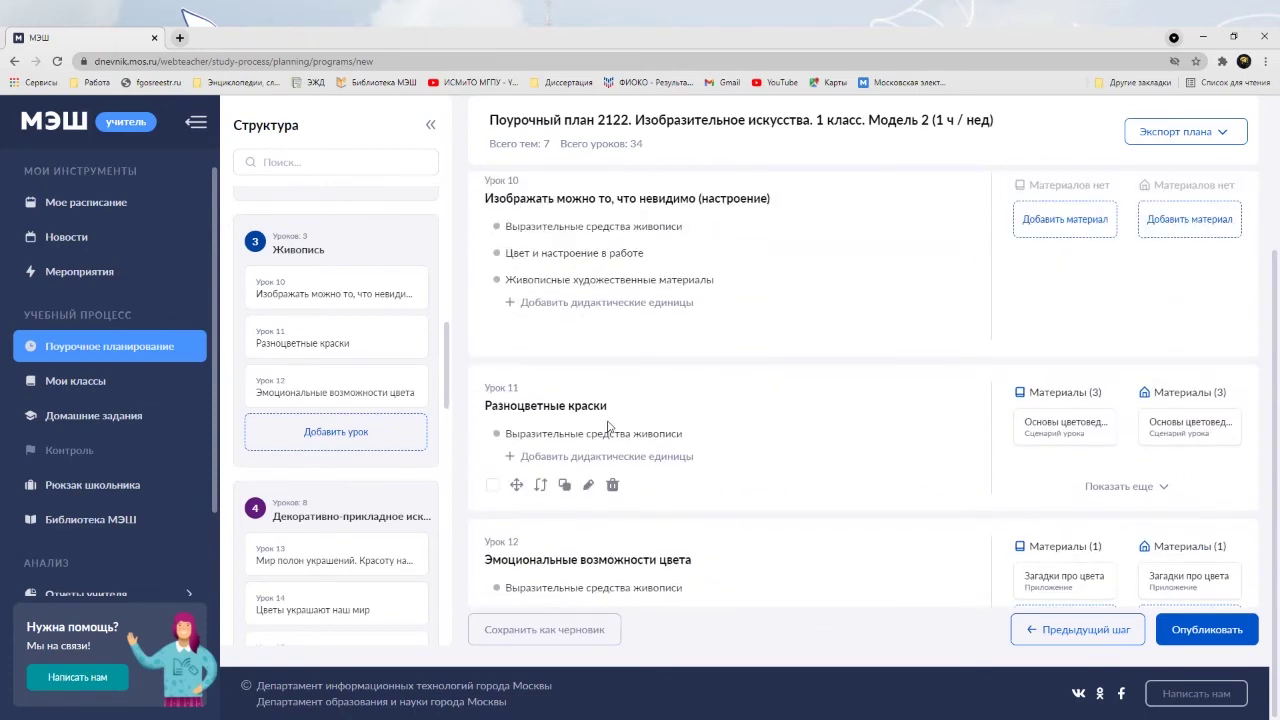
{"action": "scroll", "coordinate": [607, 427], "scroll_direction": "up", "scroll_amount": 1}
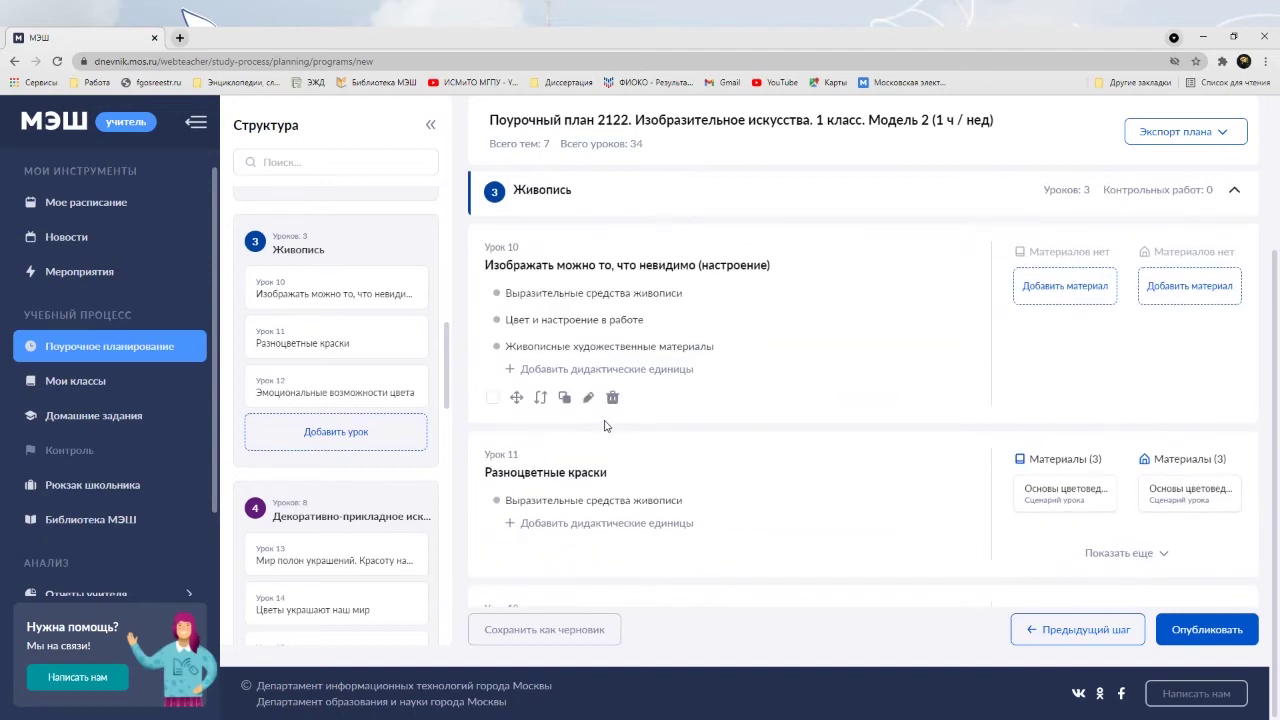
Transfer the lesson Изображать можно то, что невидимо (настроение) to the end of topic 3, Живопись, and collapse that topic.
{"action": "left_click", "coordinate": [539, 399]}
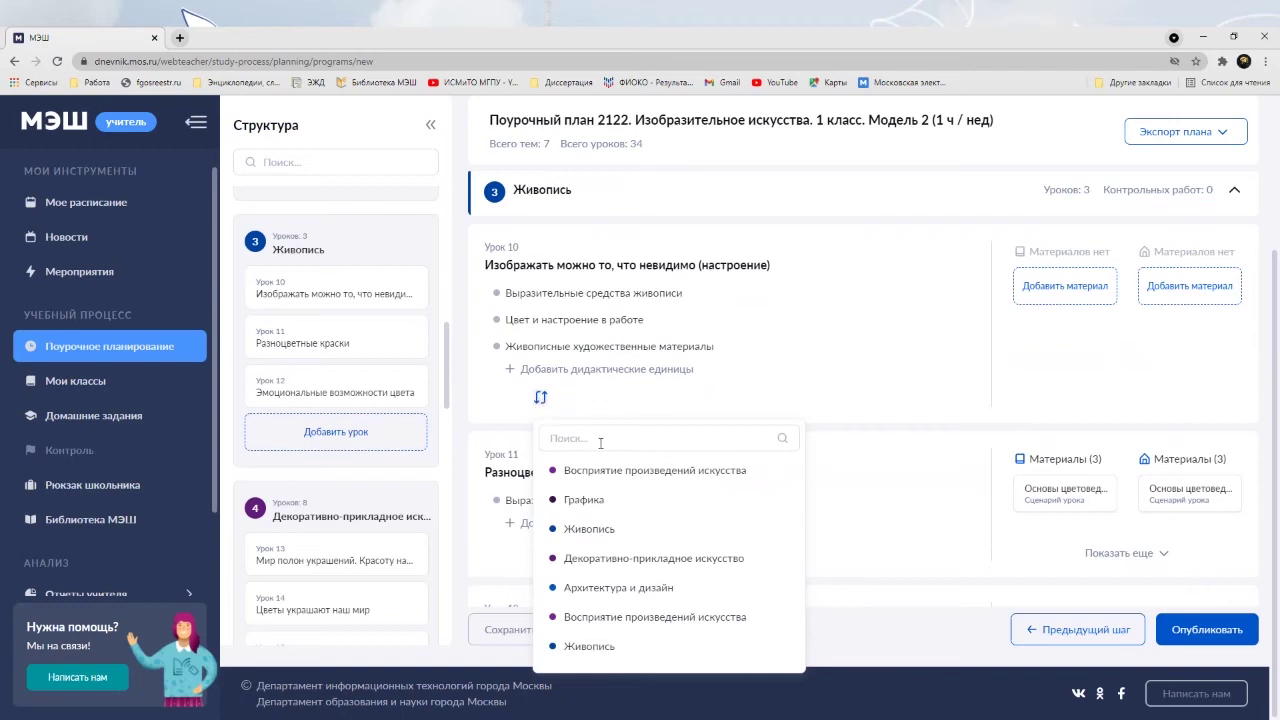
{"action": "mouse_move", "coordinate": [647, 498]}
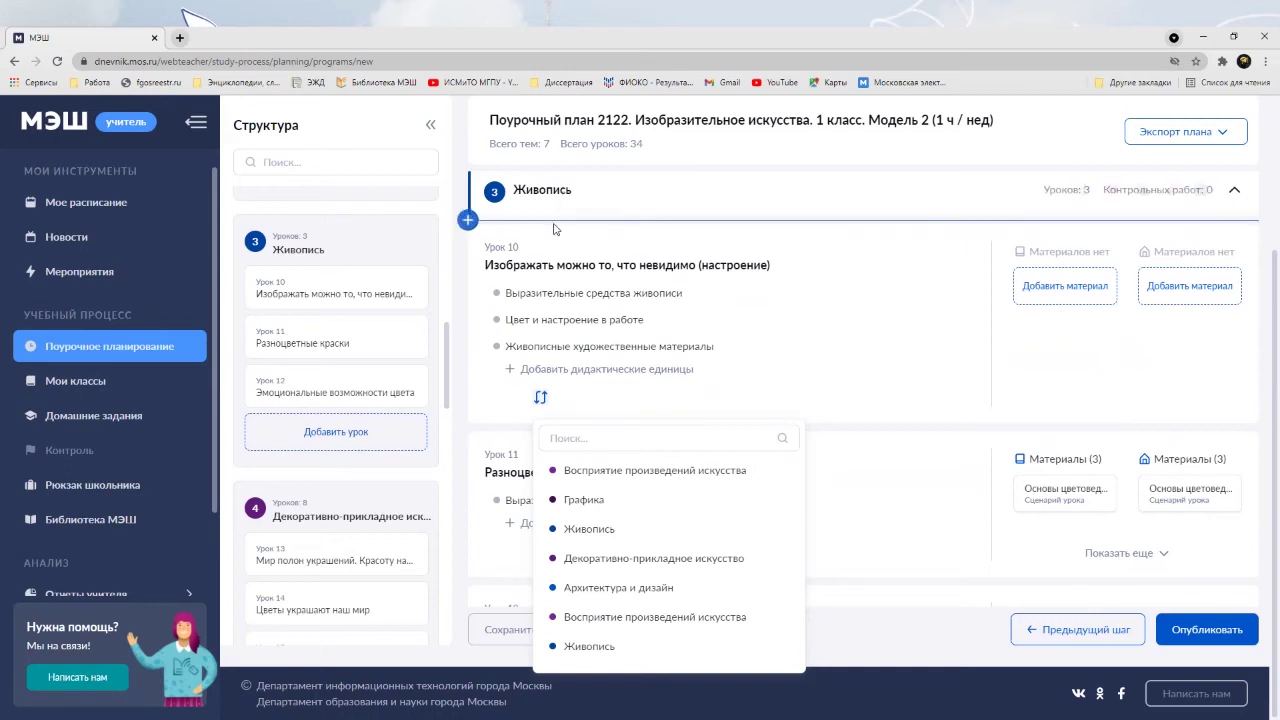
{"action": "mouse_move", "coordinate": [589, 537]}
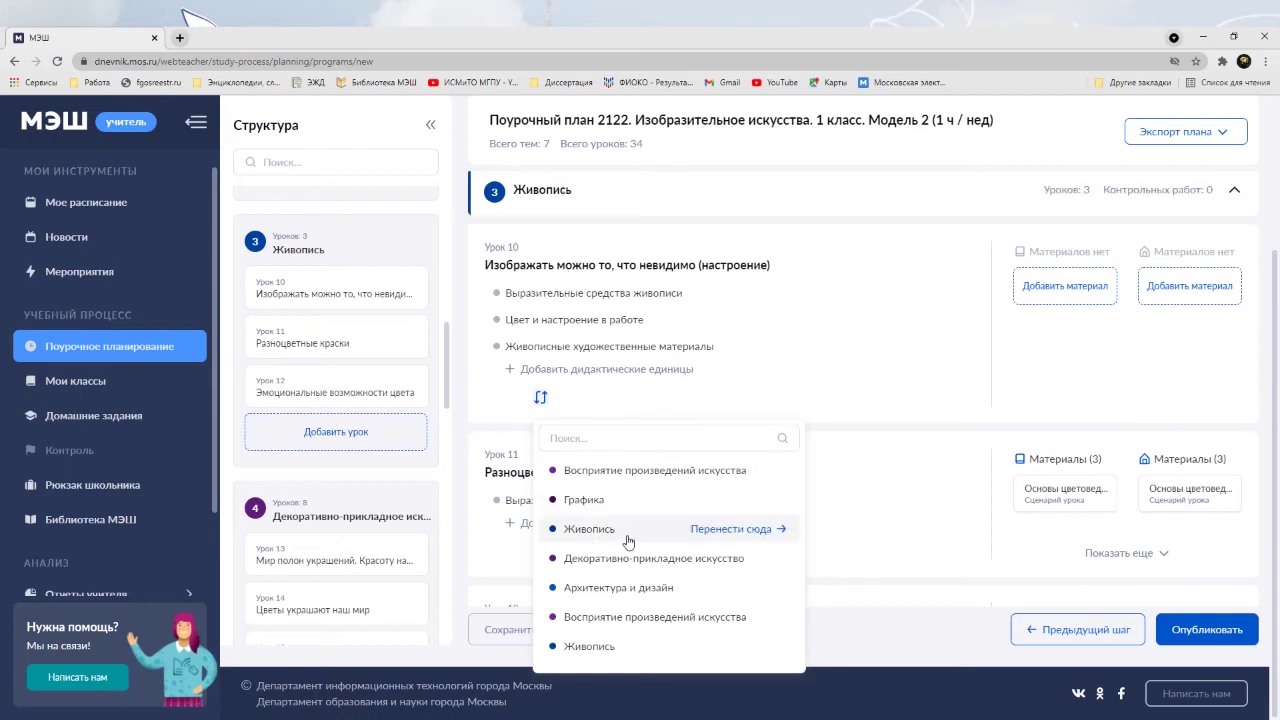
{"action": "left_click", "coordinate": [745, 529]}
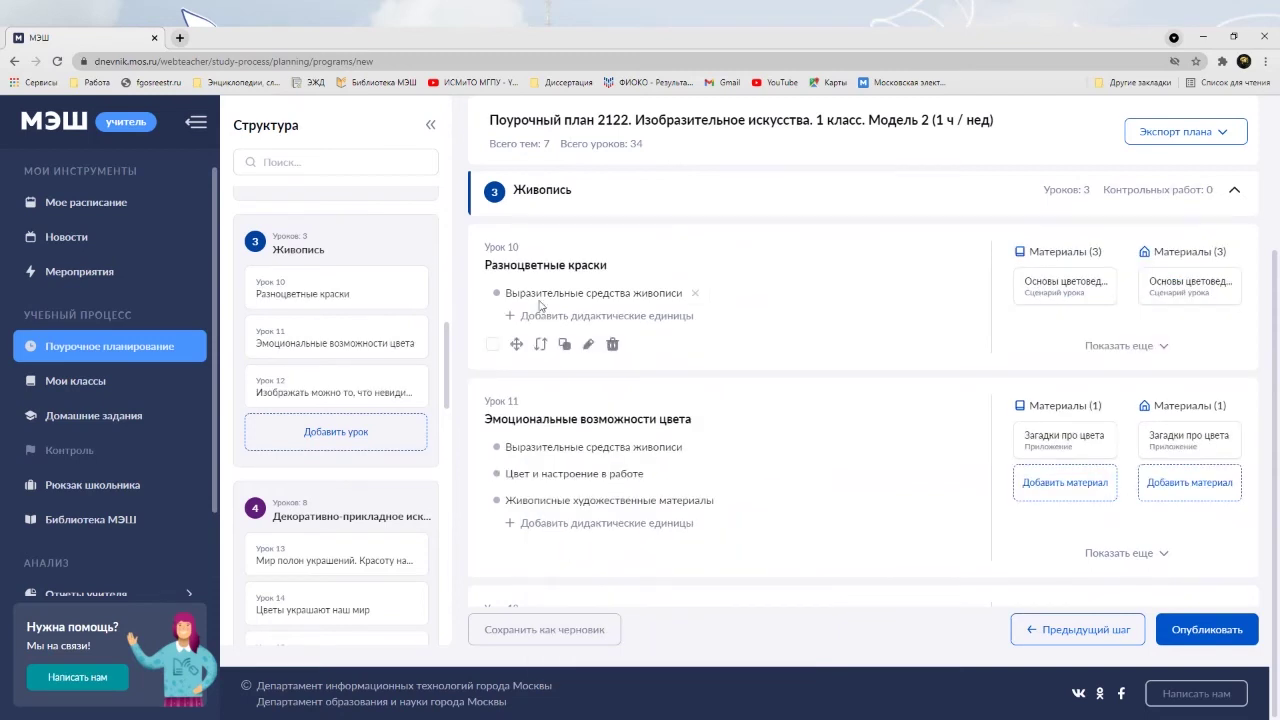
{"action": "scroll", "coordinate": [657, 351], "scroll_direction": "up", "scroll_amount": 2}
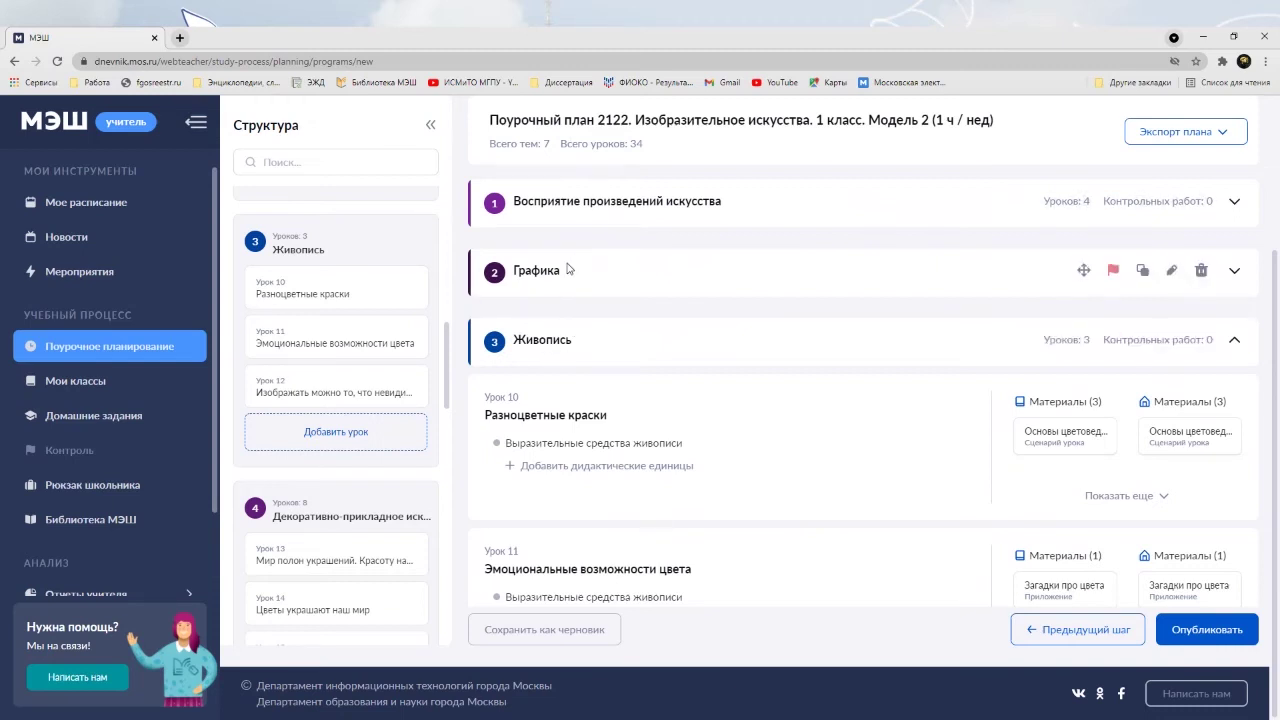
{"action": "left_click", "coordinate": [1234, 340]}
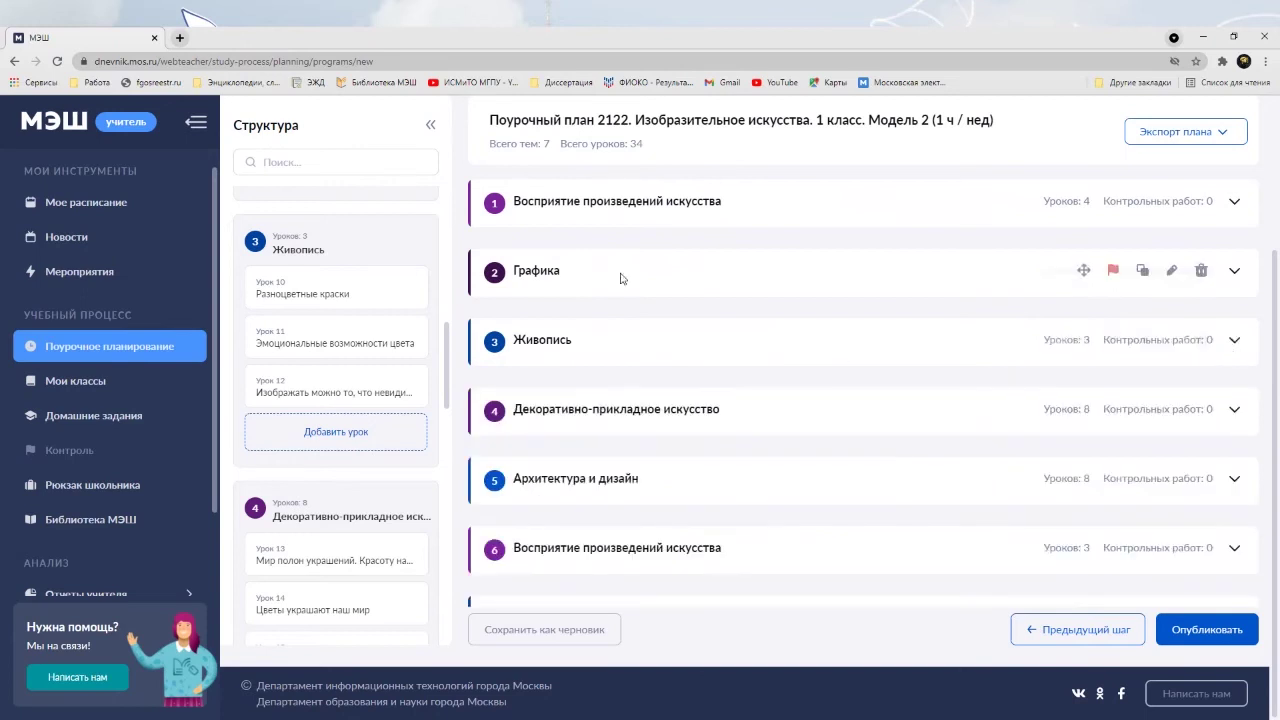
Transfer the lesson Разноцветные краски from topic 3, Живопись, to the last topic, also named Живопись.
{"action": "scroll", "coordinate": [567, 378], "scroll_direction": "down", "scroll_amount": 1}
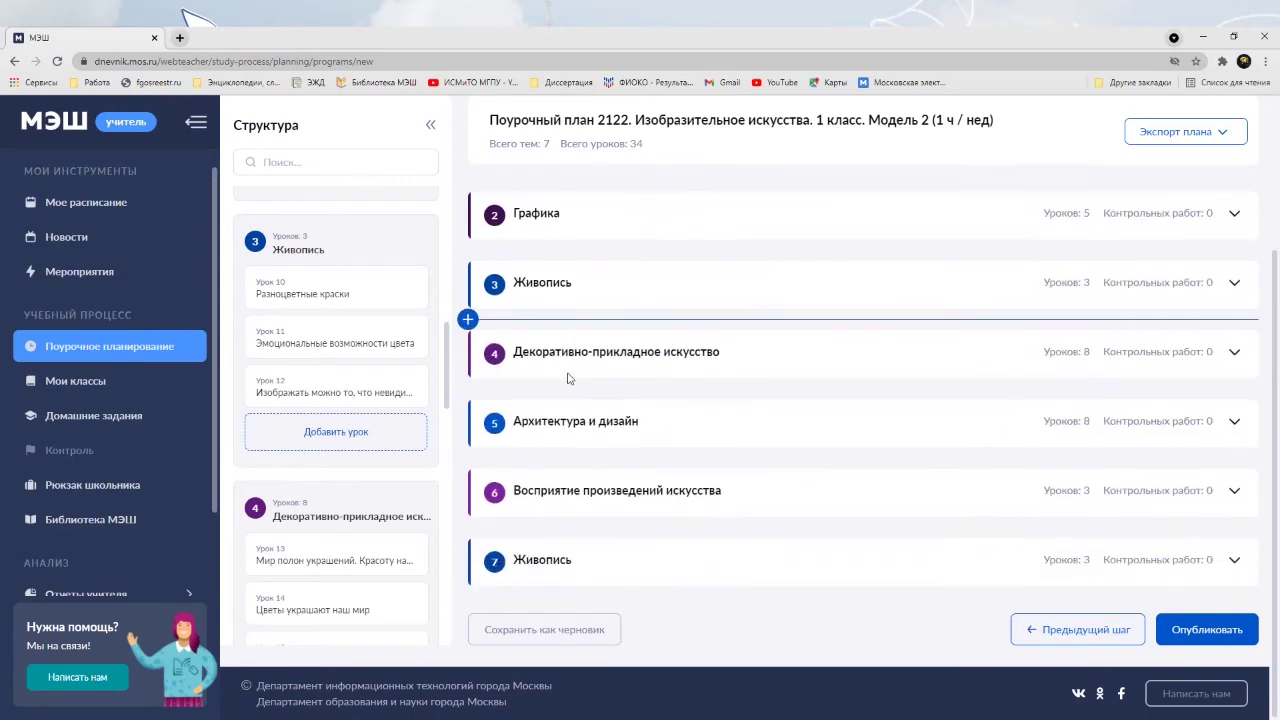
{"action": "scroll", "coordinate": [567, 378], "scroll_direction": "up", "scroll_amount": 1}
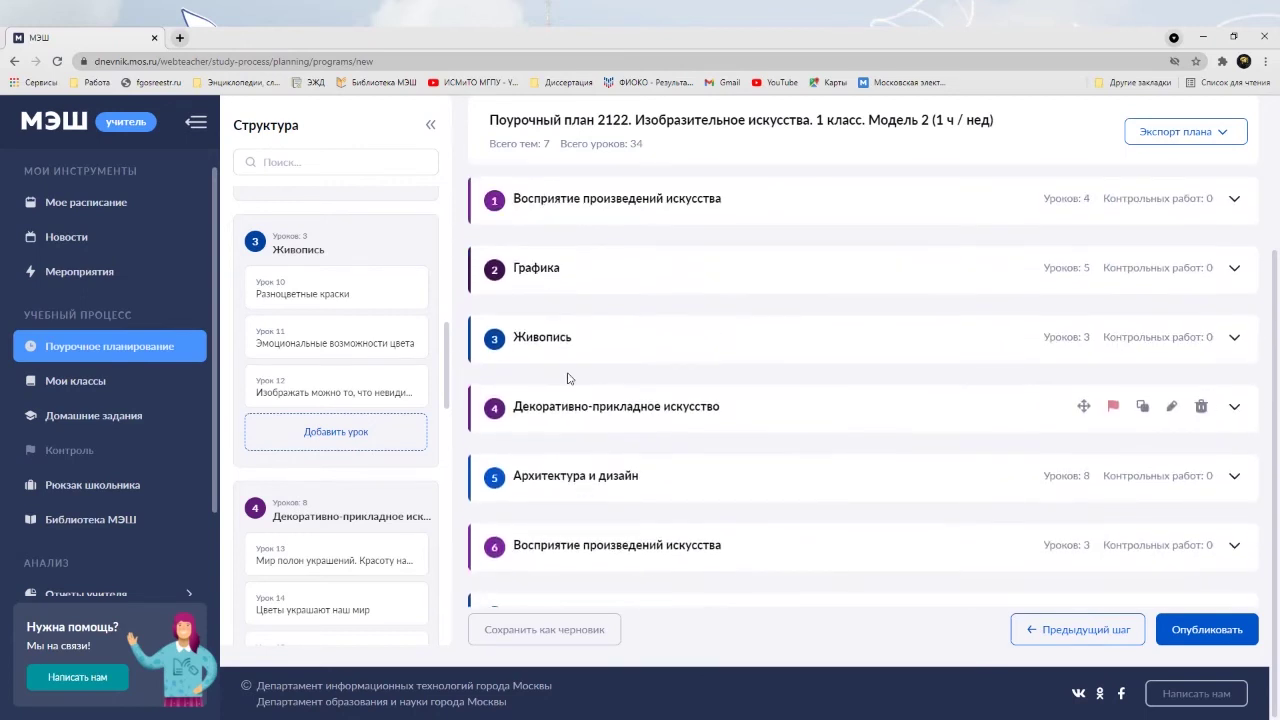
{"action": "left_click", "coordinate": [1236, 342]}
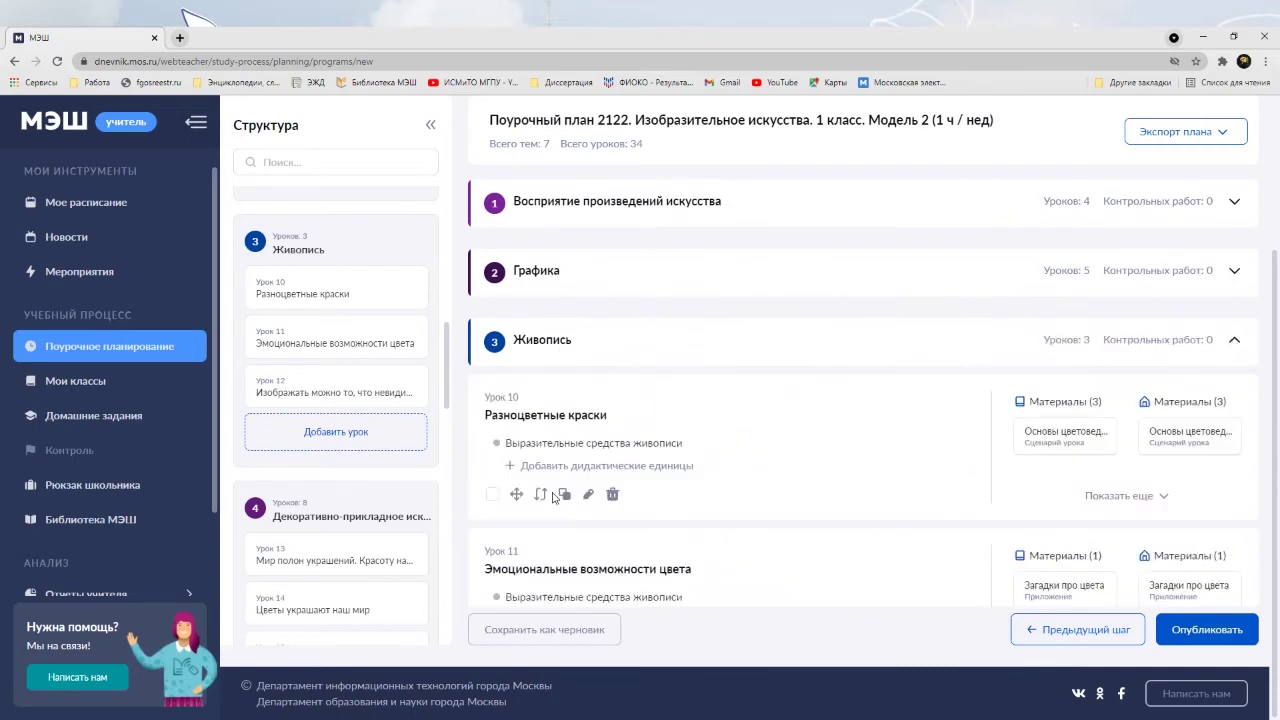
{"action": "left_click", "coordinate": [540, 494]}
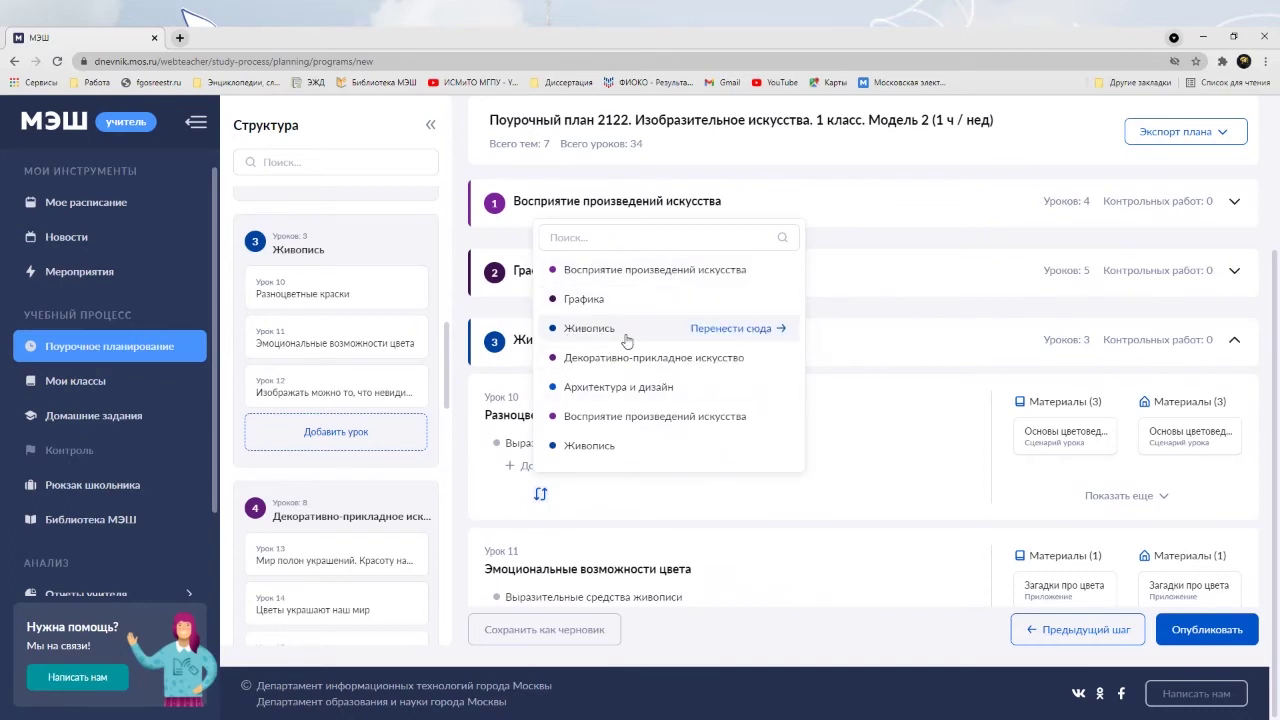
{"action": "left_click", "coordinate": [580, 450]}
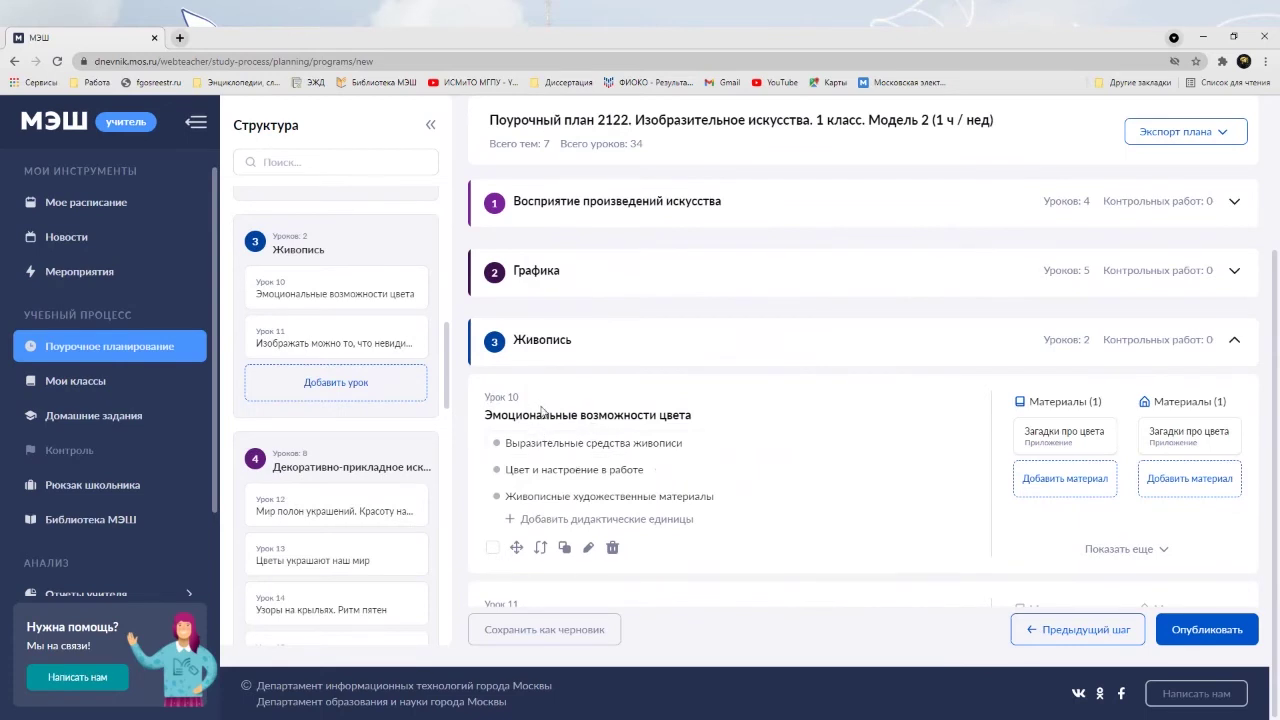
Expand topic 7, Живопись, and move the lesson Разноцветные краски between Сказочная страна and Времена года.
{"action": "scroll", "coordinate": [538, 412], "scroll_direction": "down", "scroll_amount": 5}
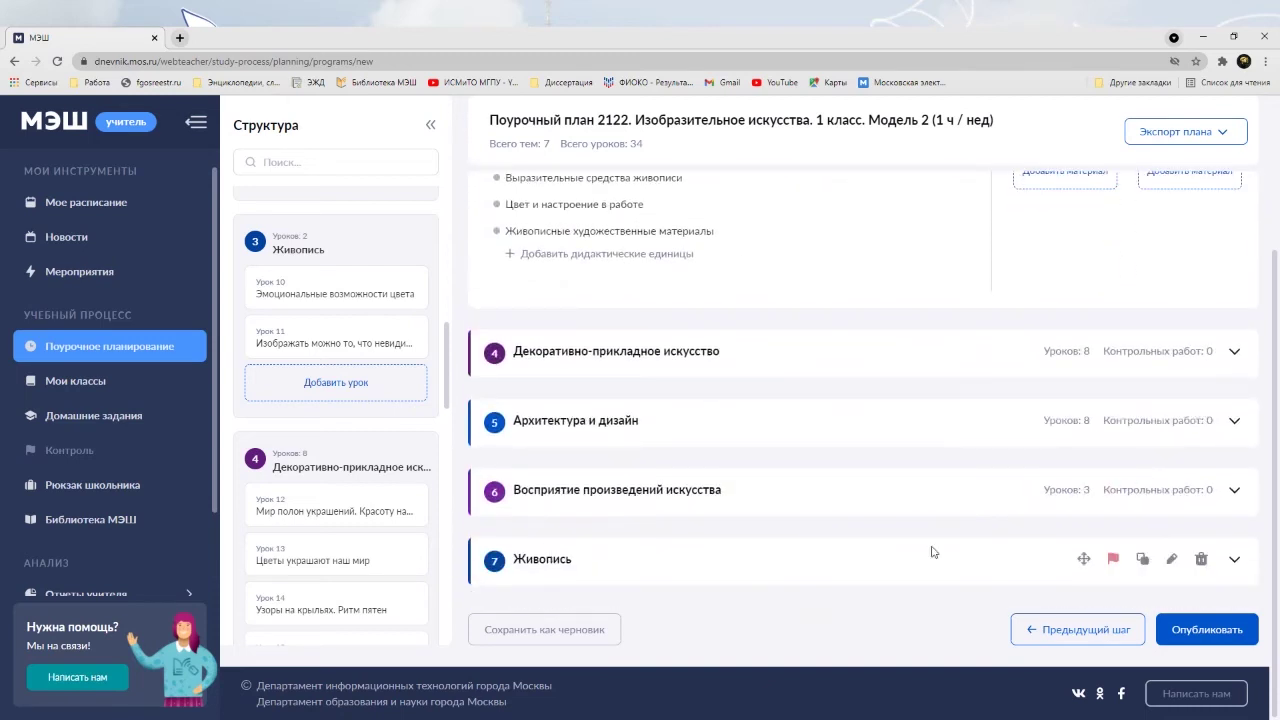
{"action": "left_click", "coordinate": [1234, 559]}
{"action": "scroll", "coordinate": [711, 427], "scroll_direction": "down", "scroll_amount": 3}
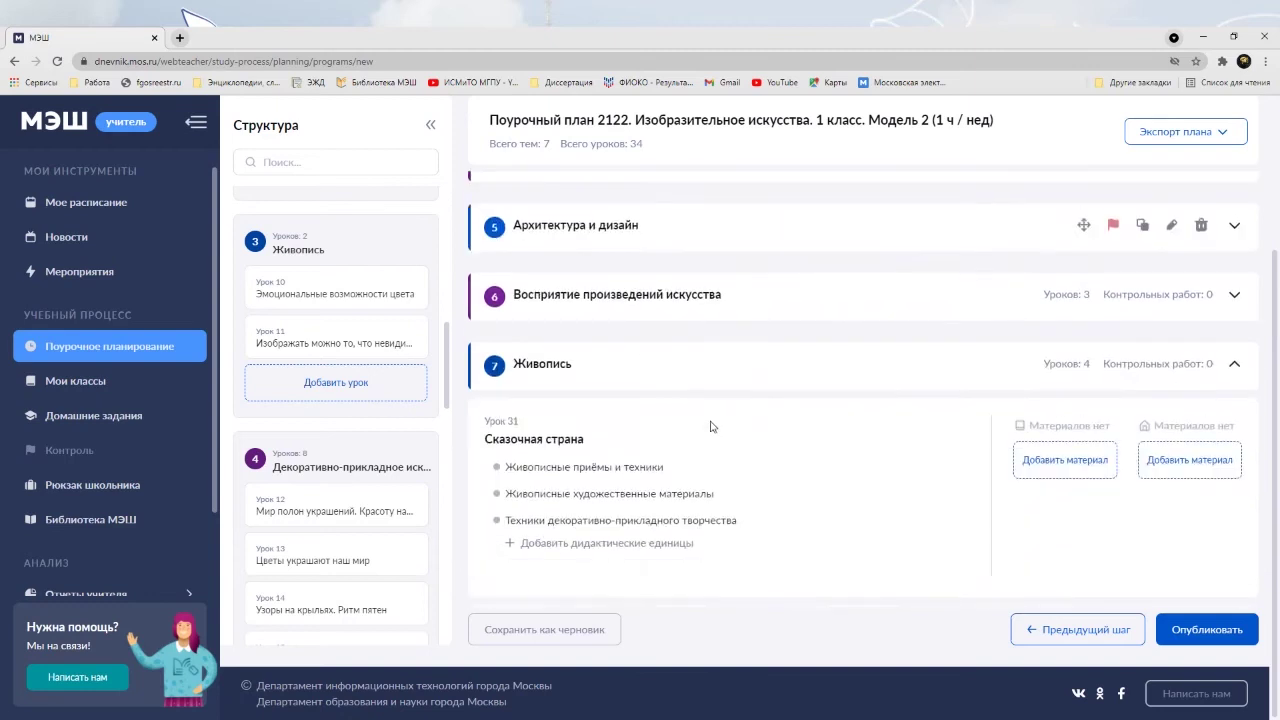
{"action": "scroll", "coordinate": [582, 364], "scroll_direction": "down", "scroll_amount": 4}
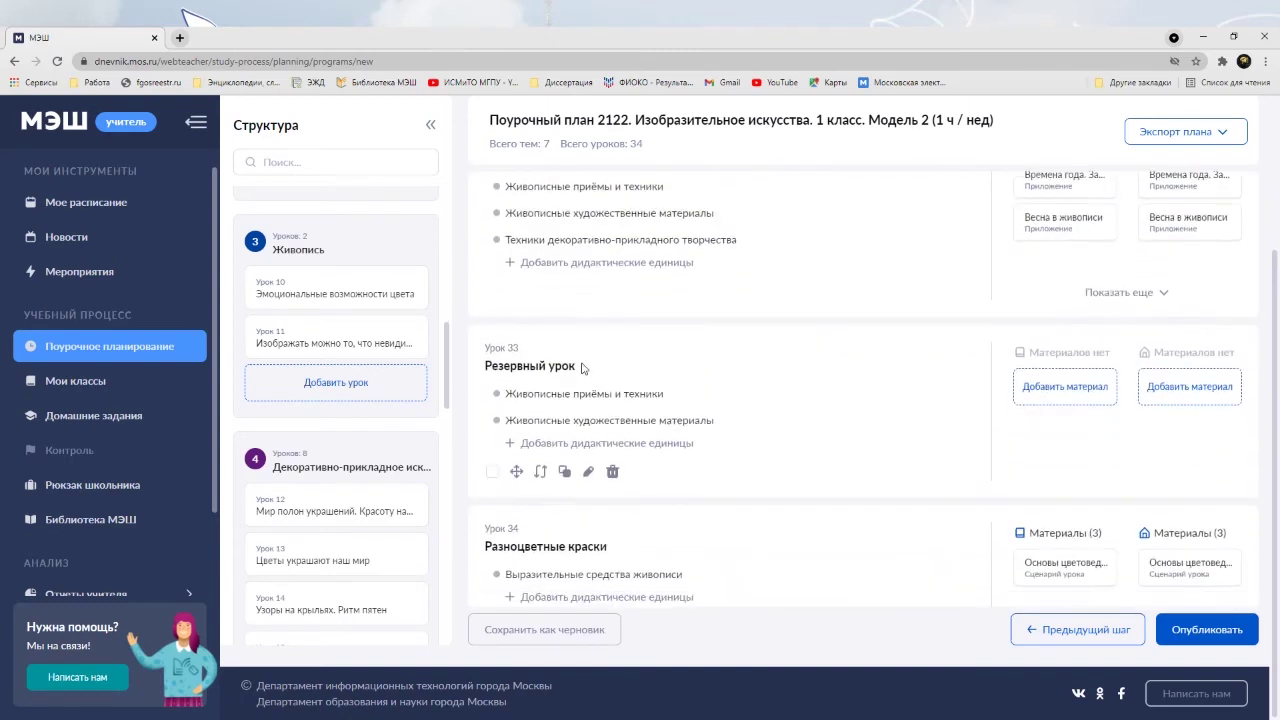
{"action": "scroll", "coordinate": [582, 368], "scroll_direction": "down", "scroll_amount": 1}
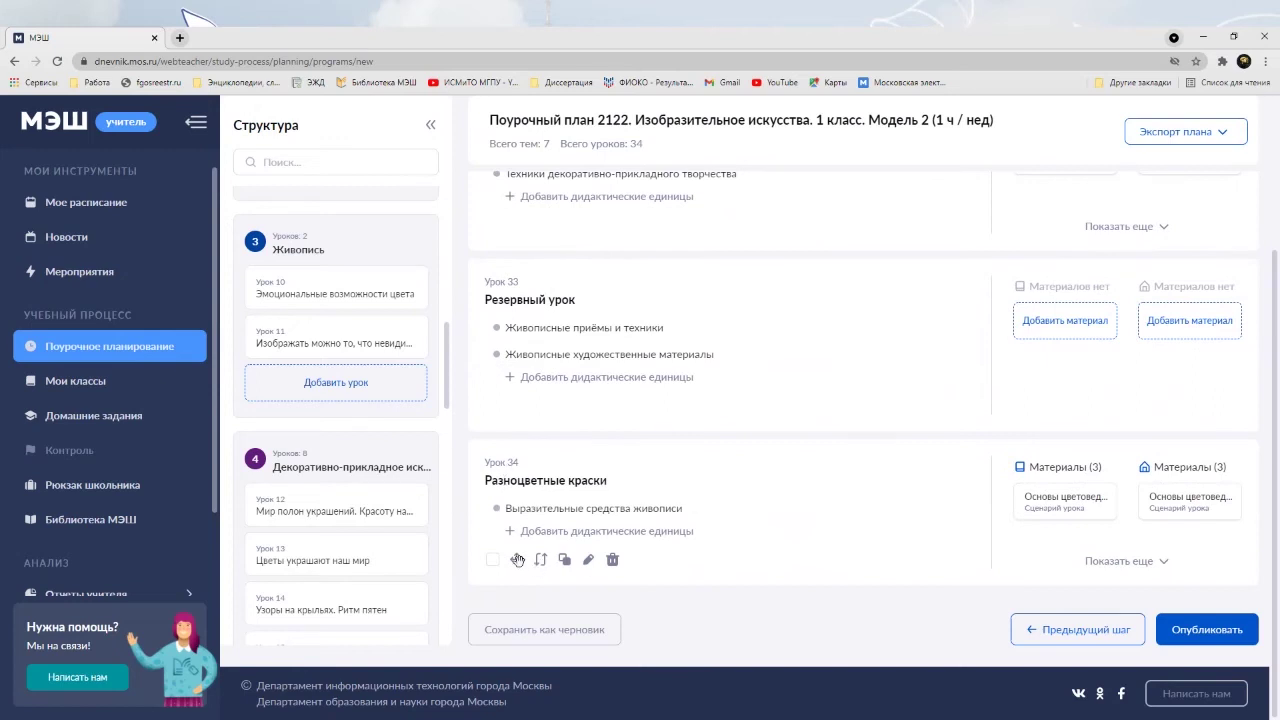
{"action": "left_click_drag", "start_coordinate": [516, 560], "coordinate": [492, 300]}
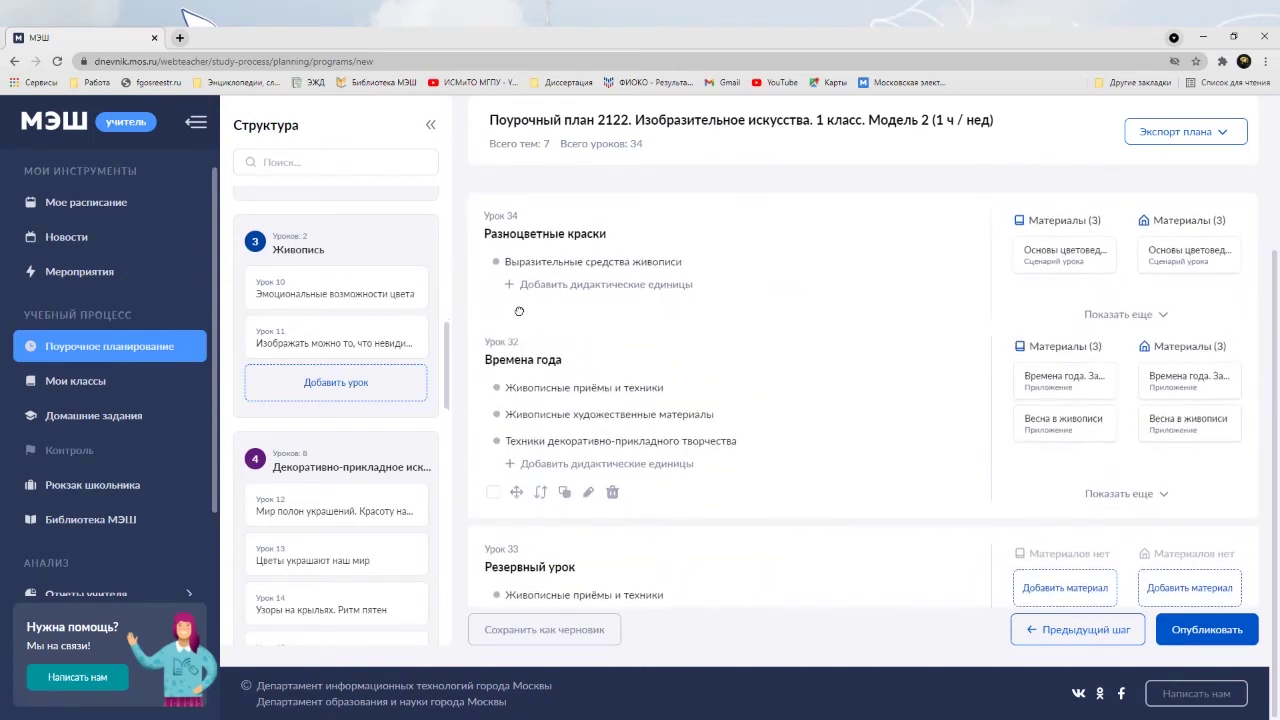
{"action": "mouse_move", "coordinate": [609, 340]}
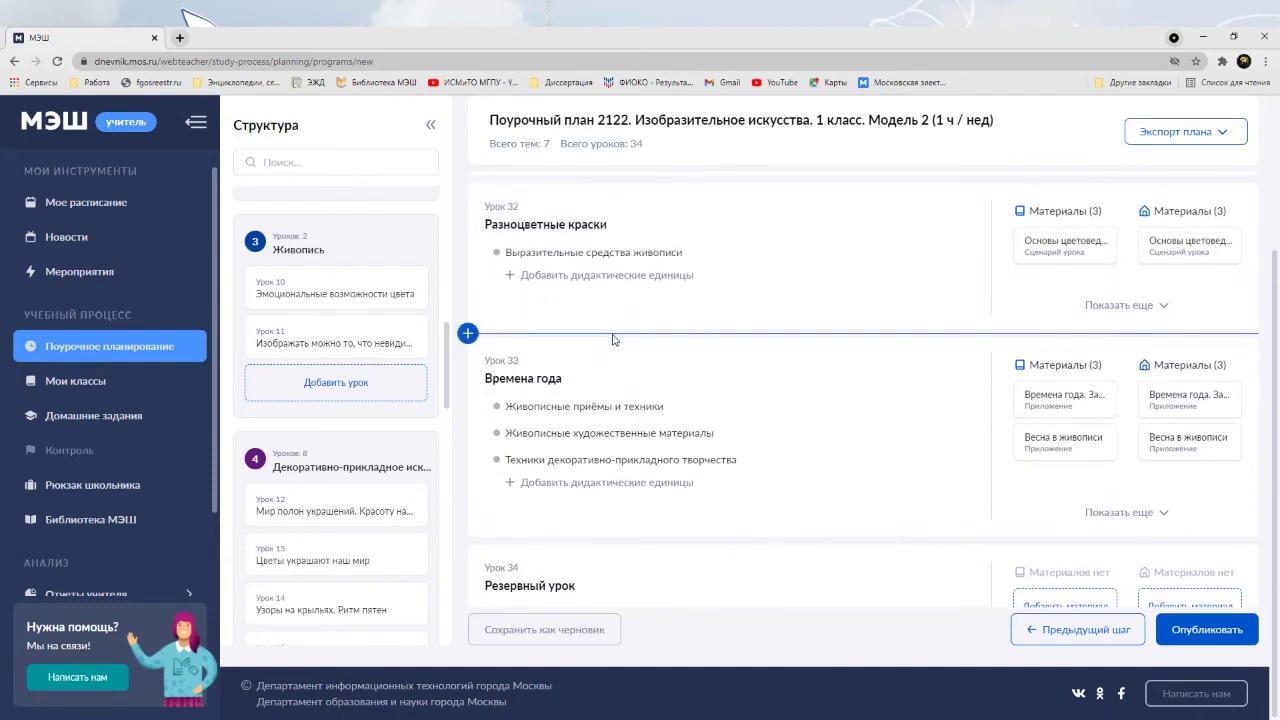
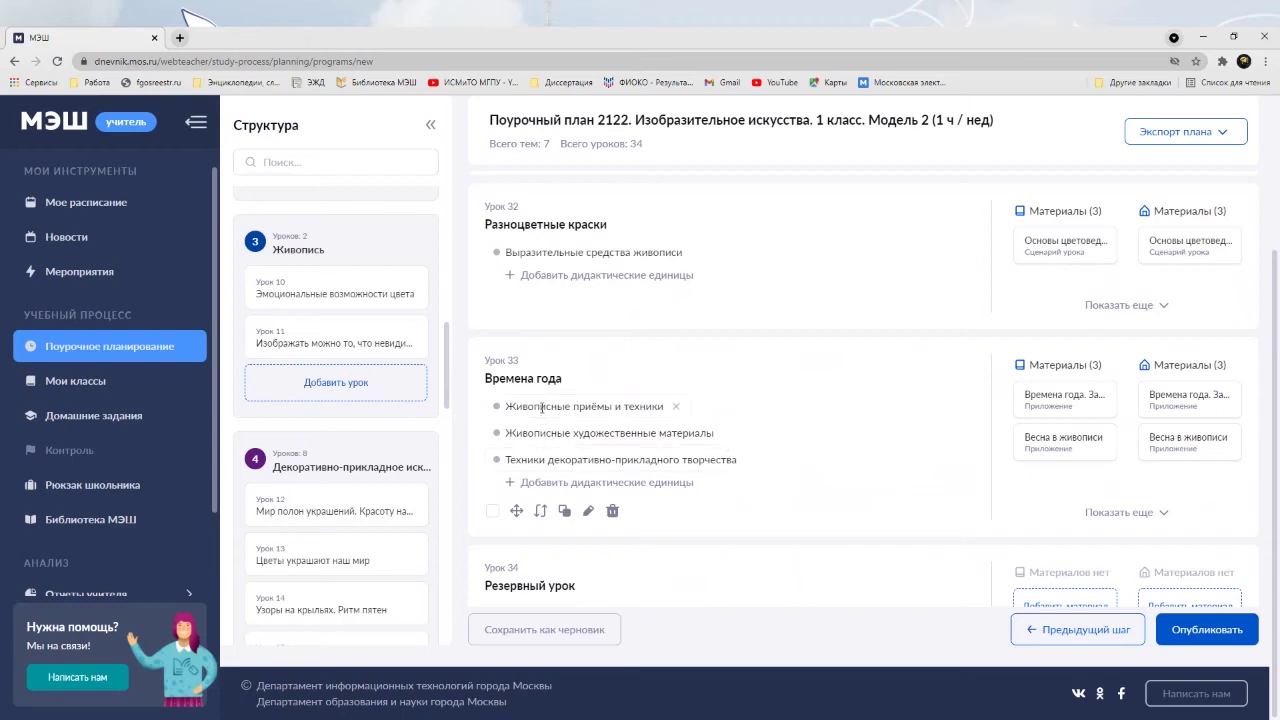
{"action": "scroll", "coordinate": [665, 380], "scroll_direction": "up", "scroll_amount": 5}
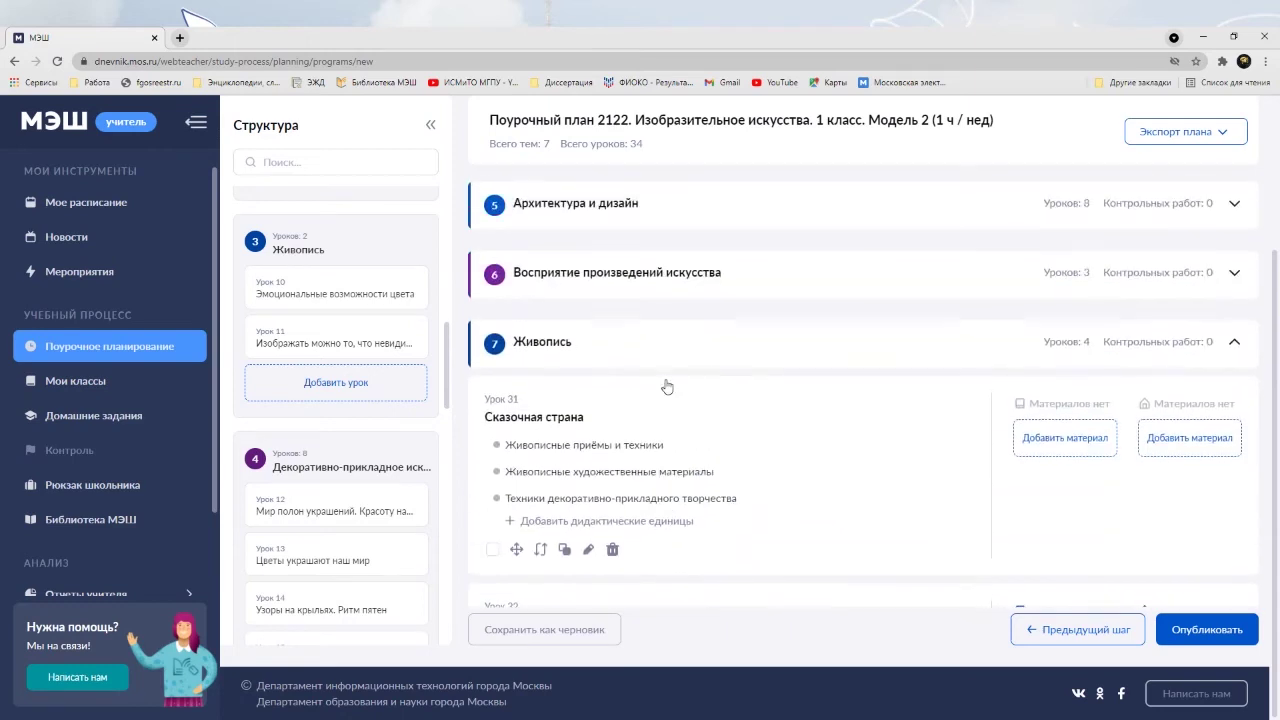
Return to lesson planning, open Поурочные планы and start developing a new lesson plan.
{"action": "left_click", "coordinate": [110, 356]}
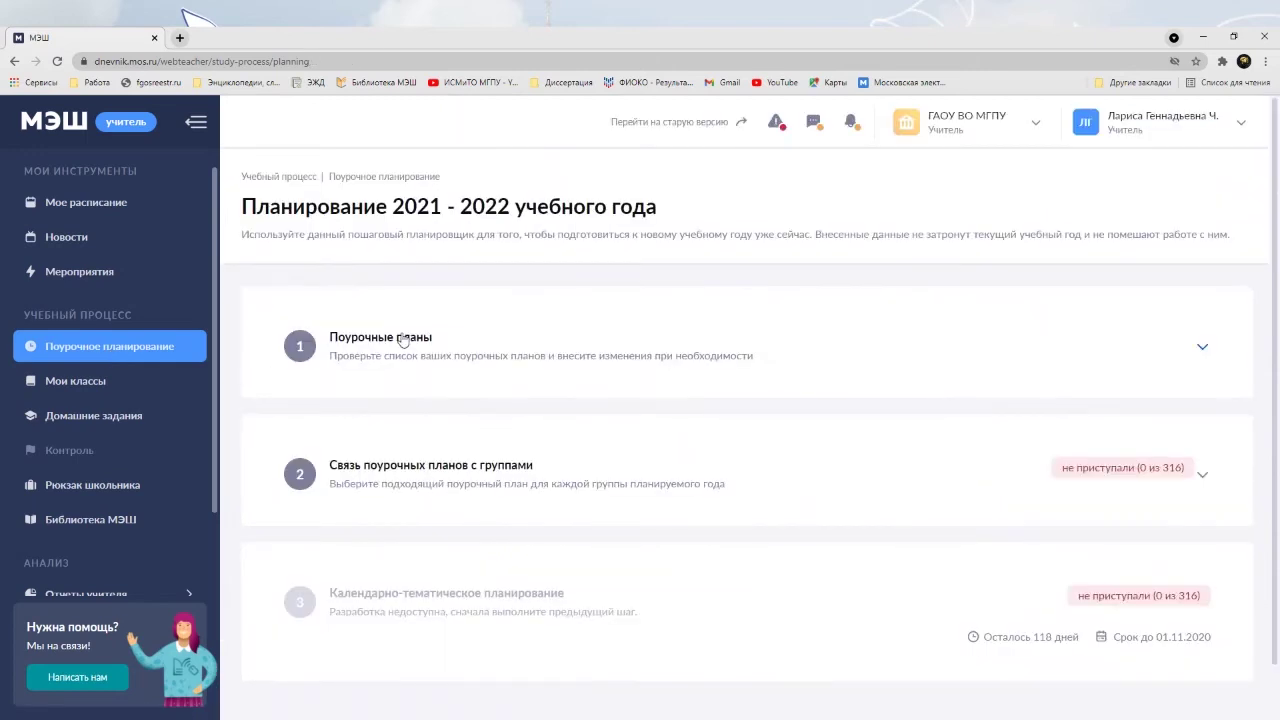
{"action": "left_click", "coordinate": [403, 340]}
{"action": "scroll", "coordinate": [403, 340], "scroll_direction": "down", "scroll_amount": 5}
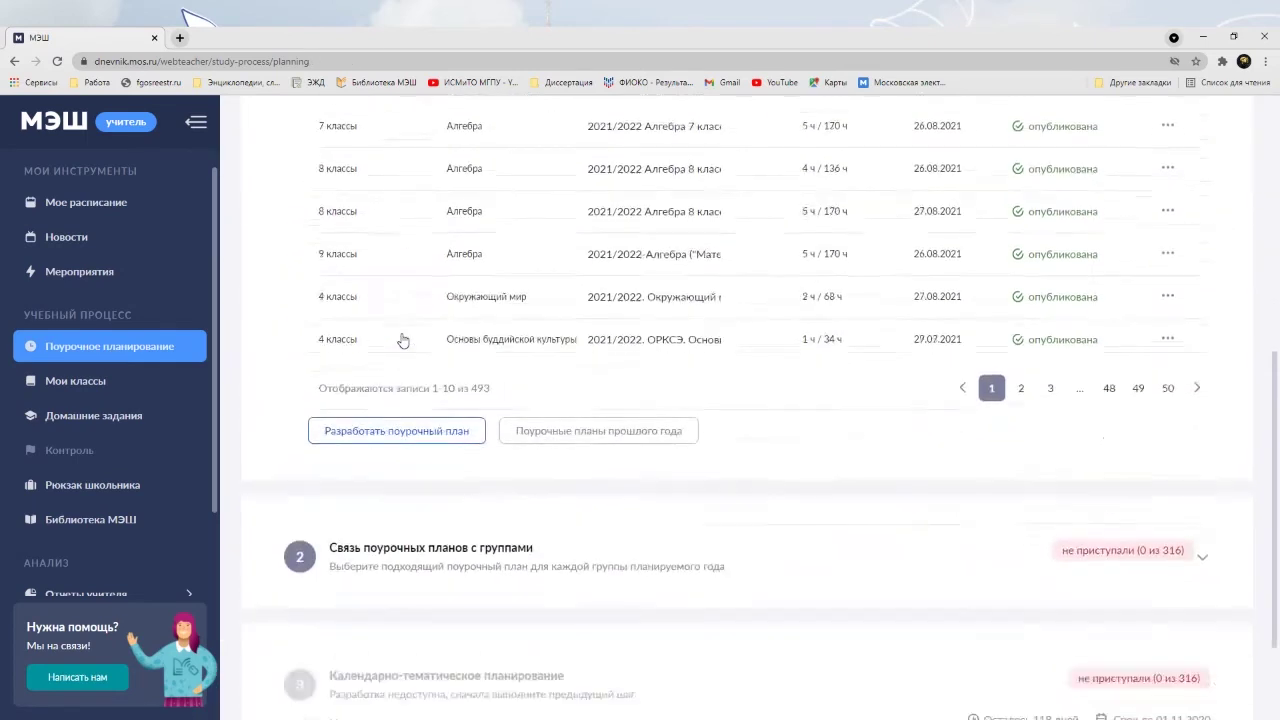
{"action": "left_click", "coordinate": [418, 426]}
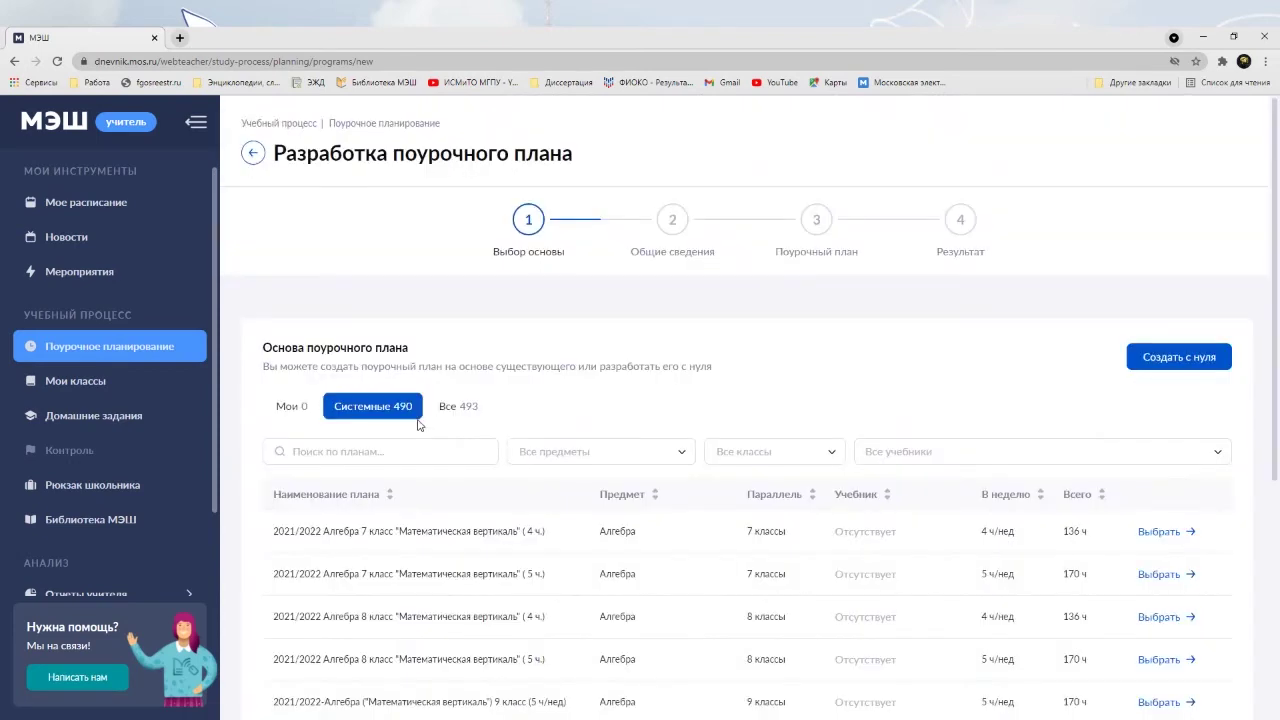
Filter the system plans by the subject Музыка, choose Музыка. 5-й класс as the basis, and proceed to its topic structure.
{"action": "left_click", "coordinate": [685, 452]}
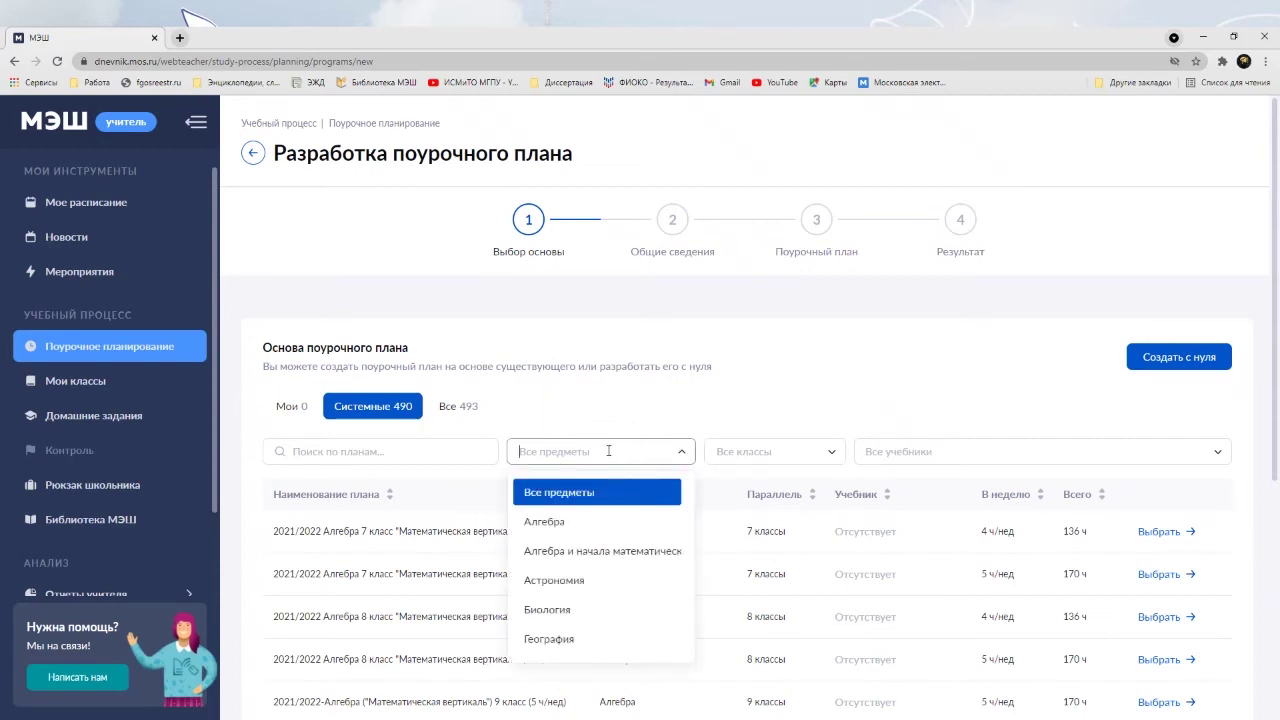
{"action": "type", "text": "му"}
{"action": "left_click", "coordinate": [574, 497]}
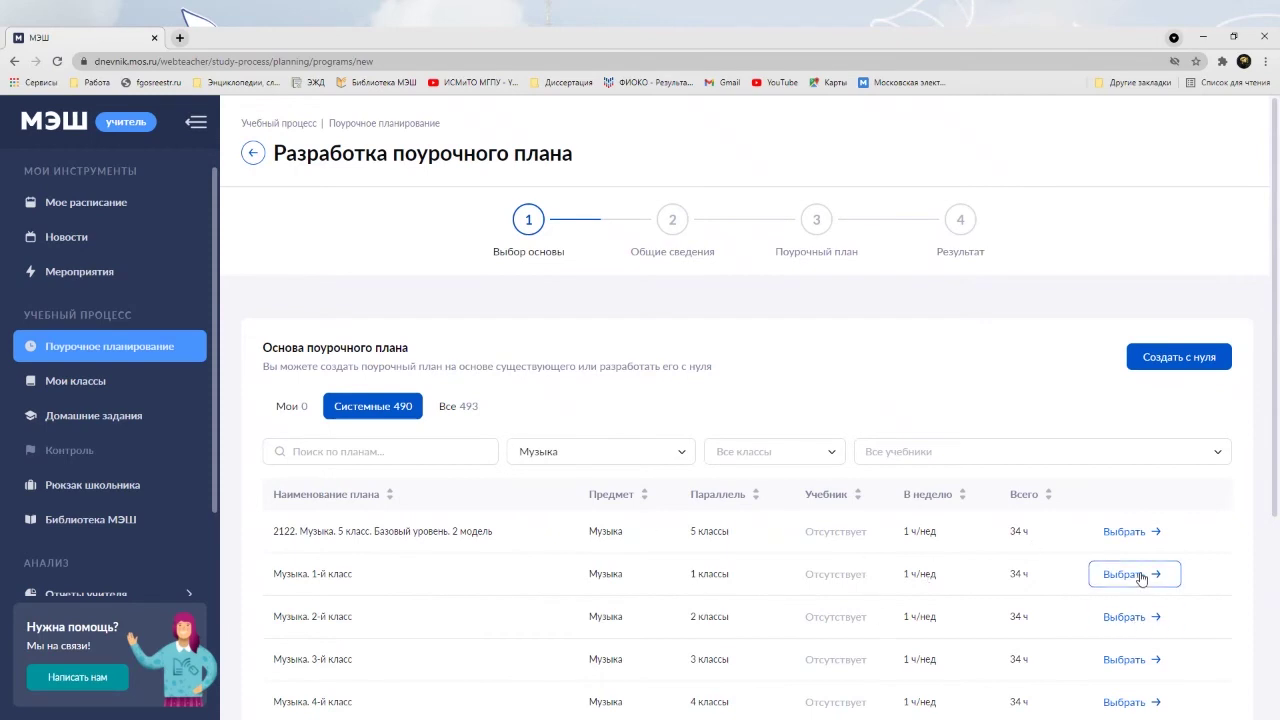
{"action": "scroll", "coordinate": [1141, 578], "scroll_direction": "down", "scroll_amount": 2}
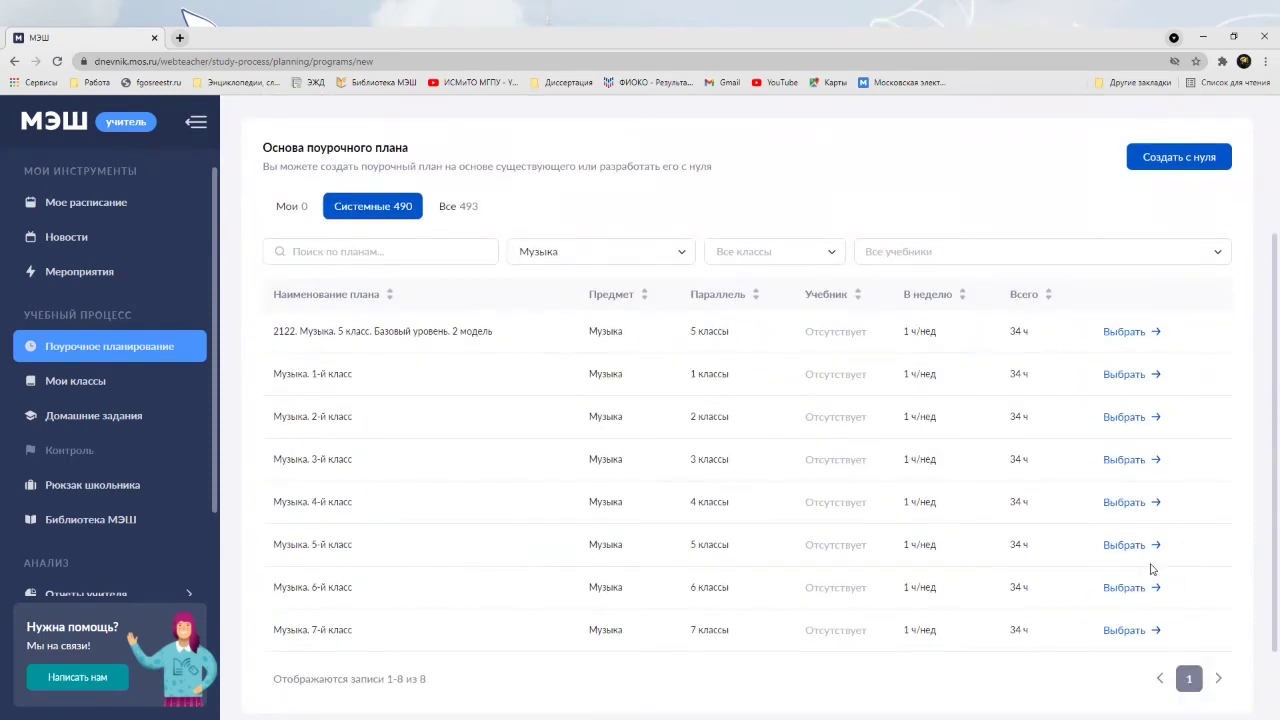
{"action": "left_click", "coordinate": [1135, 545]}
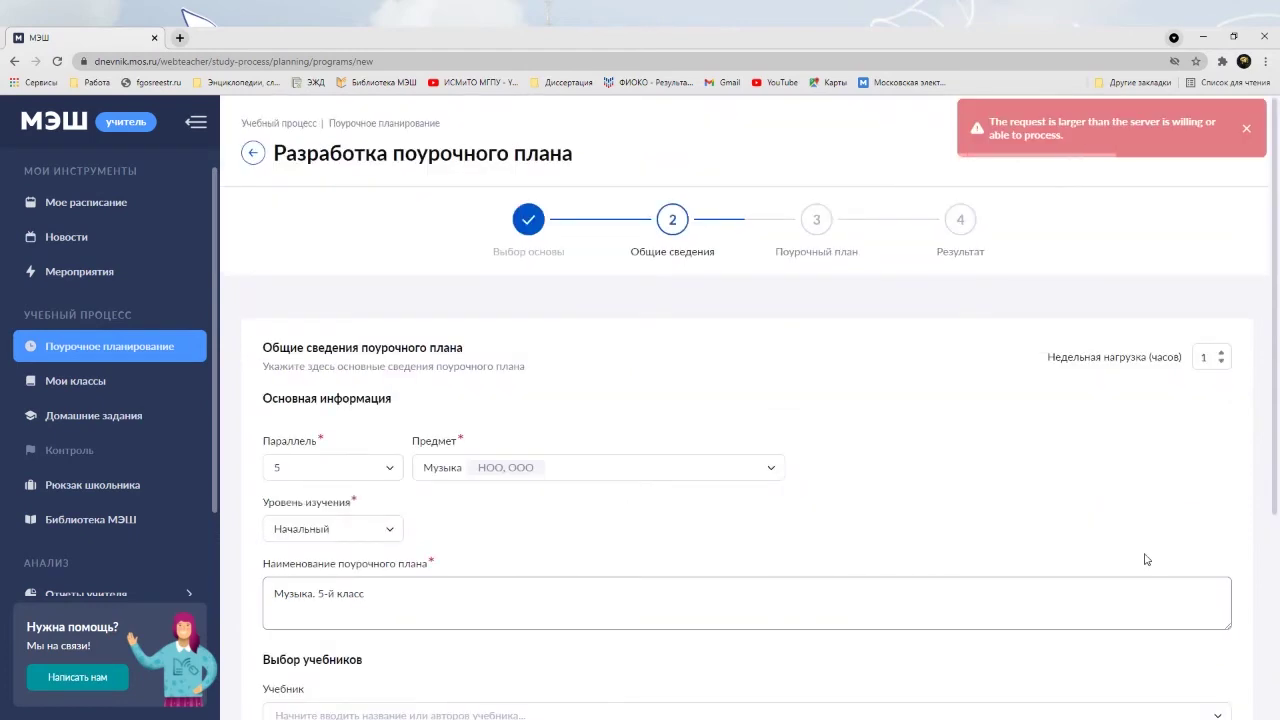
{"action": "scroll", "coordinate": [1135, 533], "scroll_direction": "down", "scroll_amount": 3}
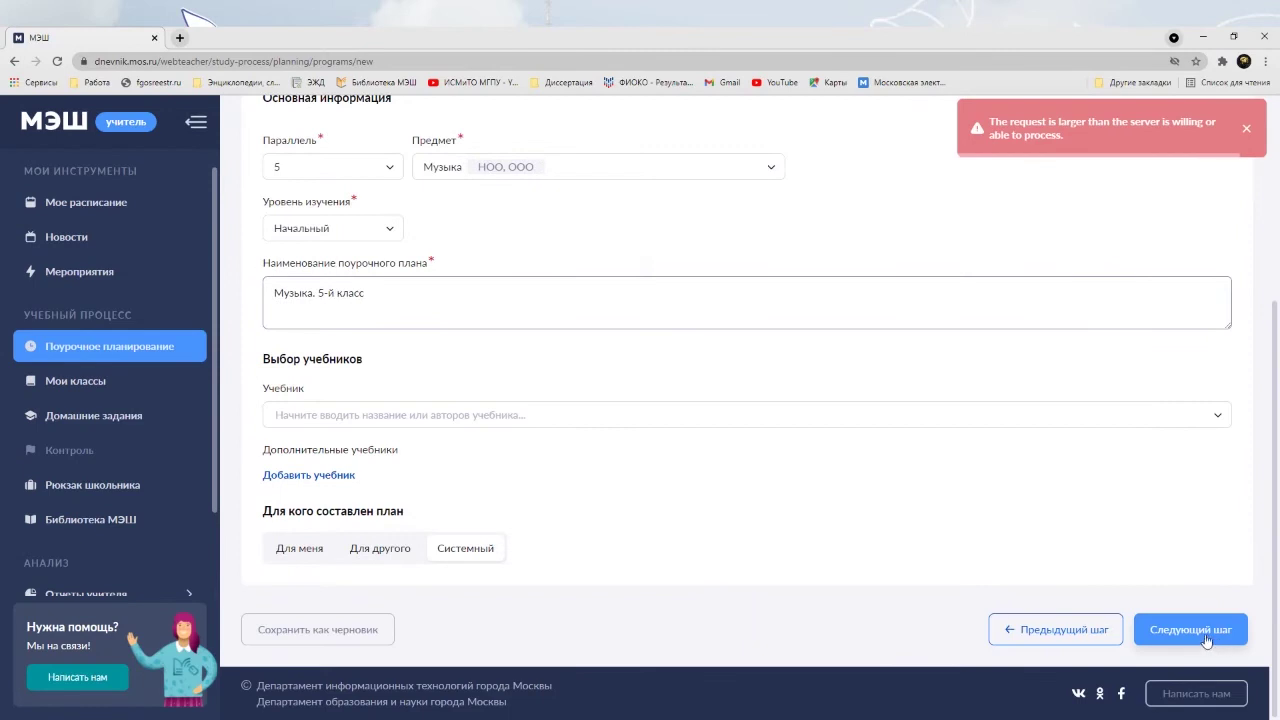
{"action": "left_click", "coordinate": [1190, 630]}
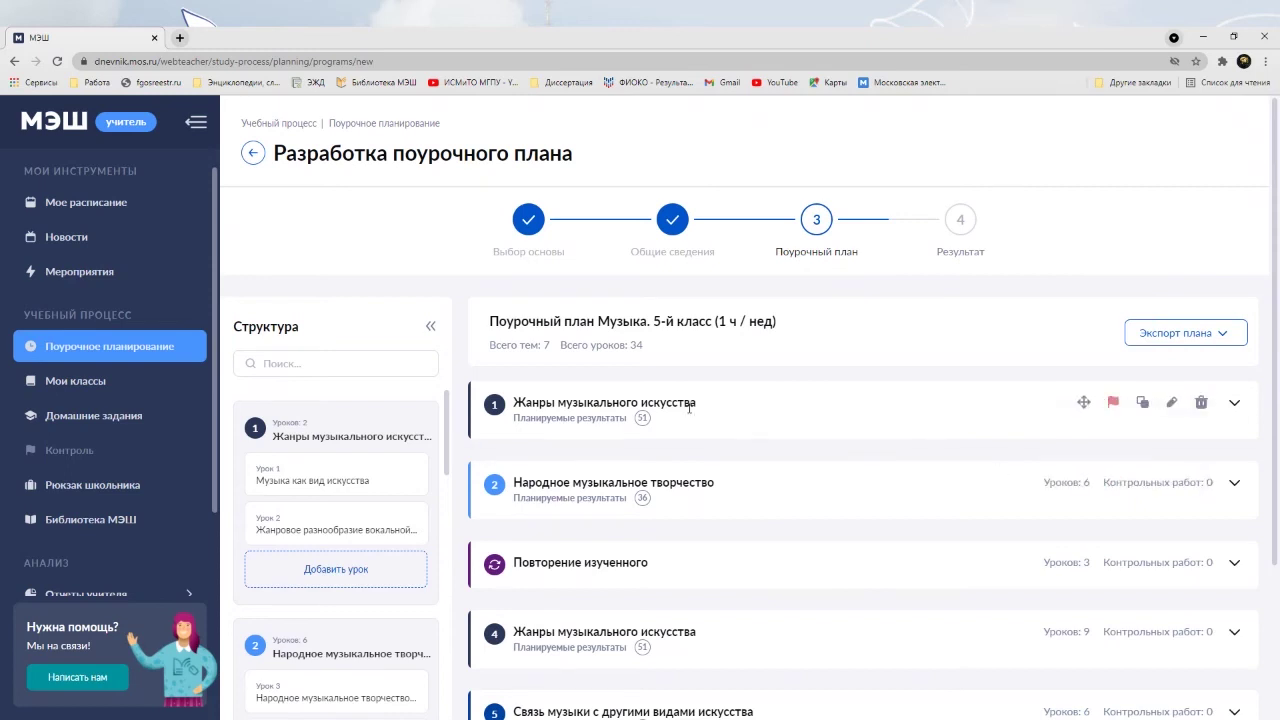
Turn off the Повторение изученного option for the third topic, assign it the topic Народная музыка and save.
{"action": "scroll", "coordinate": [865, 500], "scroll_direction": "down", "scroll_amount": 2}
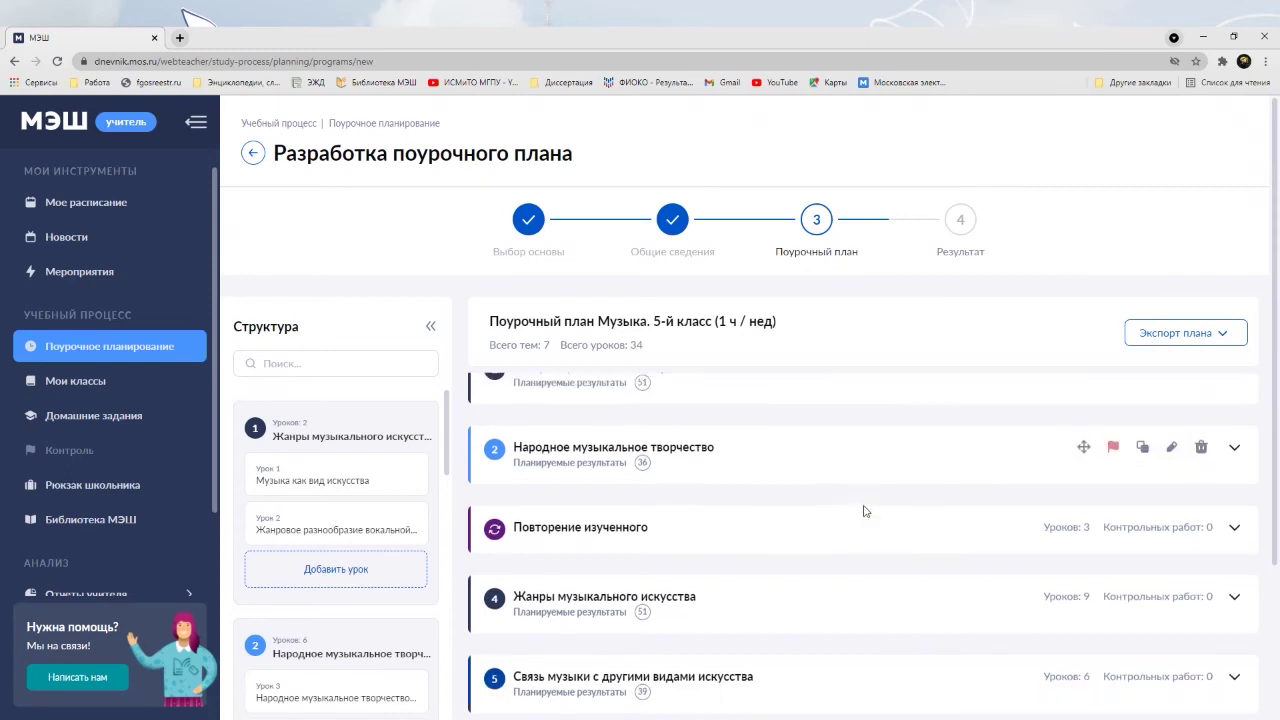
{"action": "scroll", "coordinate": [795, 548], "scroll_direction": "down", "scroll_amount": 2}
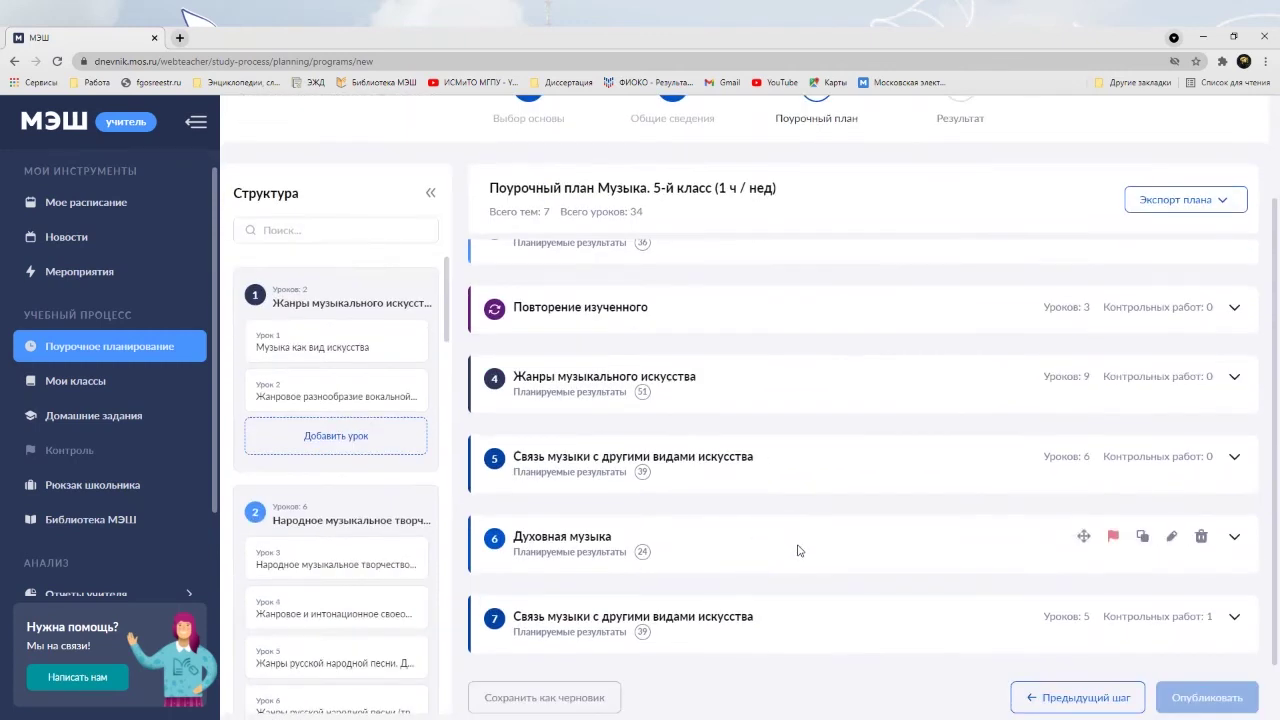
{"action": "scroll", "coordinate": [797, 550], "scroll_direction": "up", "scroll_amount": 2}
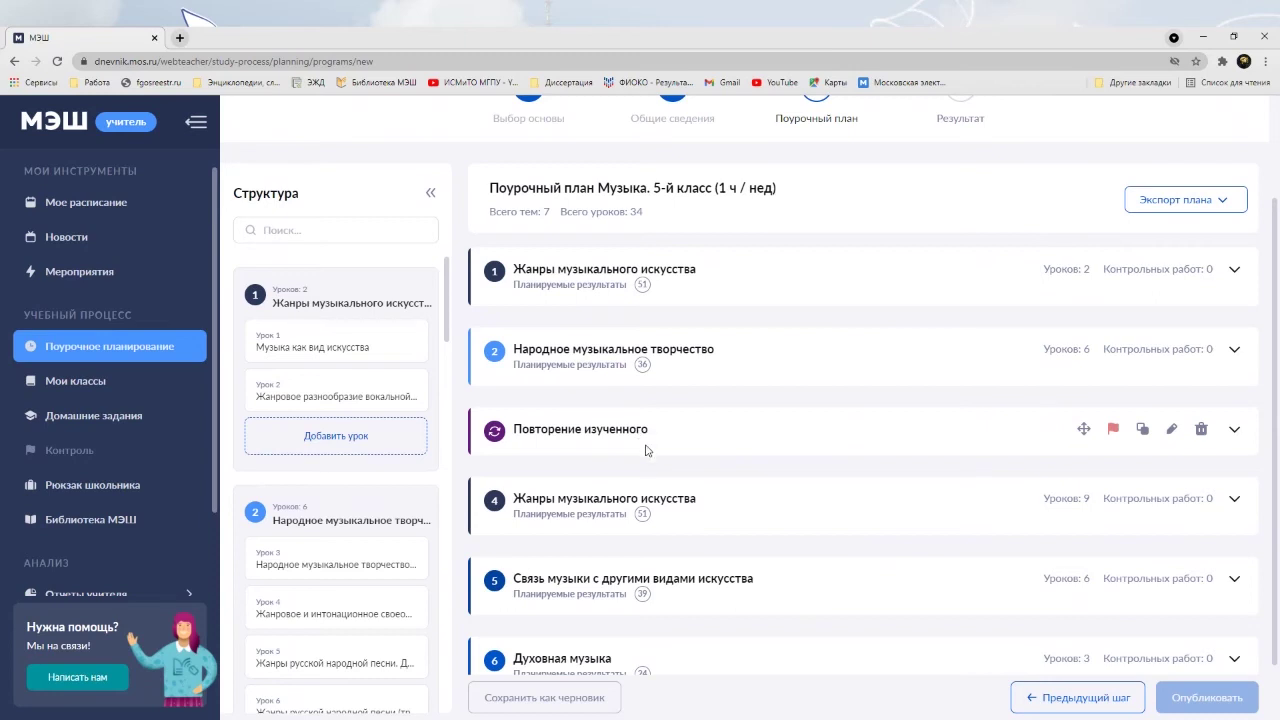
{"action": "mouse_move", "coordinate": [1037, 471]}
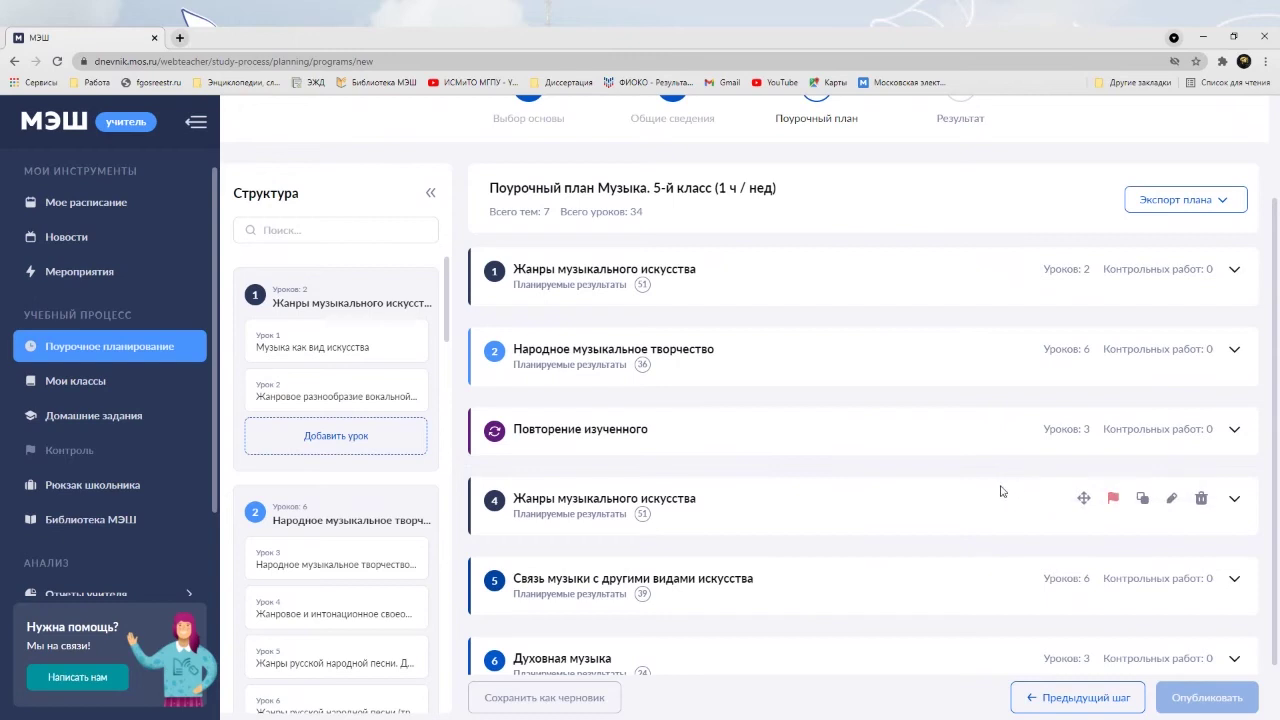
{"action": "mouse_move", "coordinate": [846, 318]}
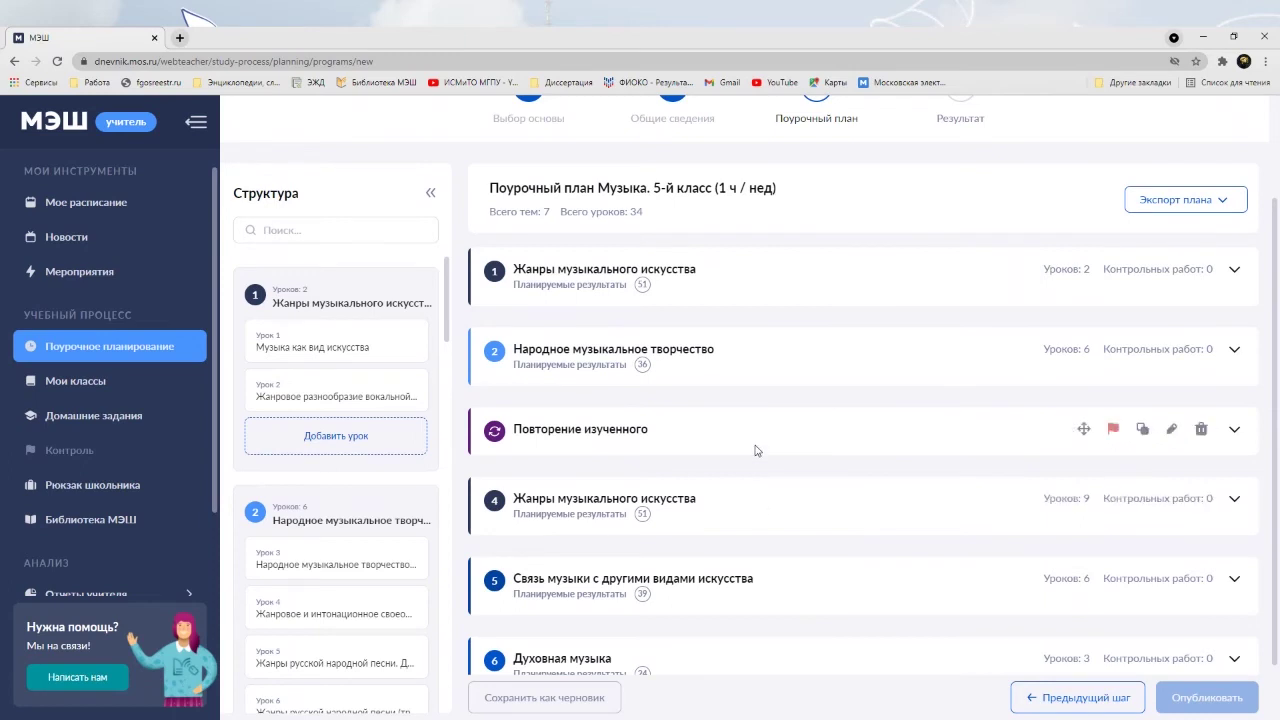
{"action": "left_click", "coordinate": [1170, 431]}
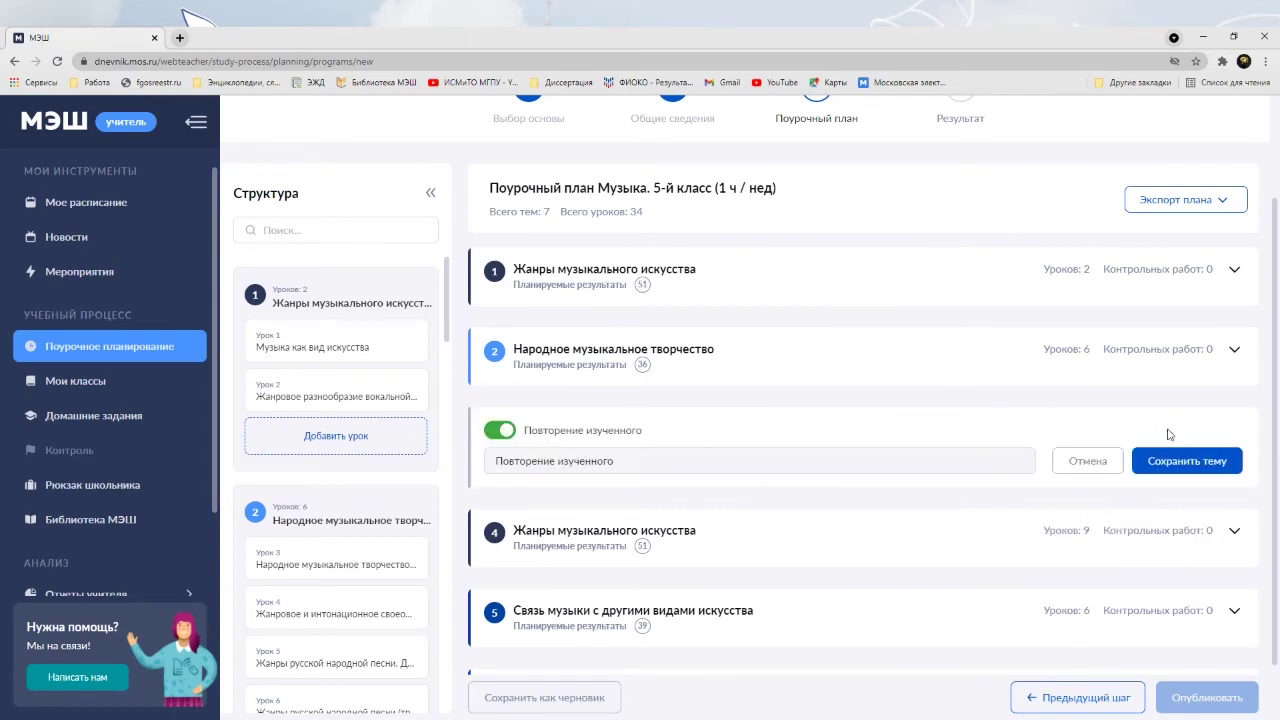
{"action": "left_click", "coordinate": [497, 430]}
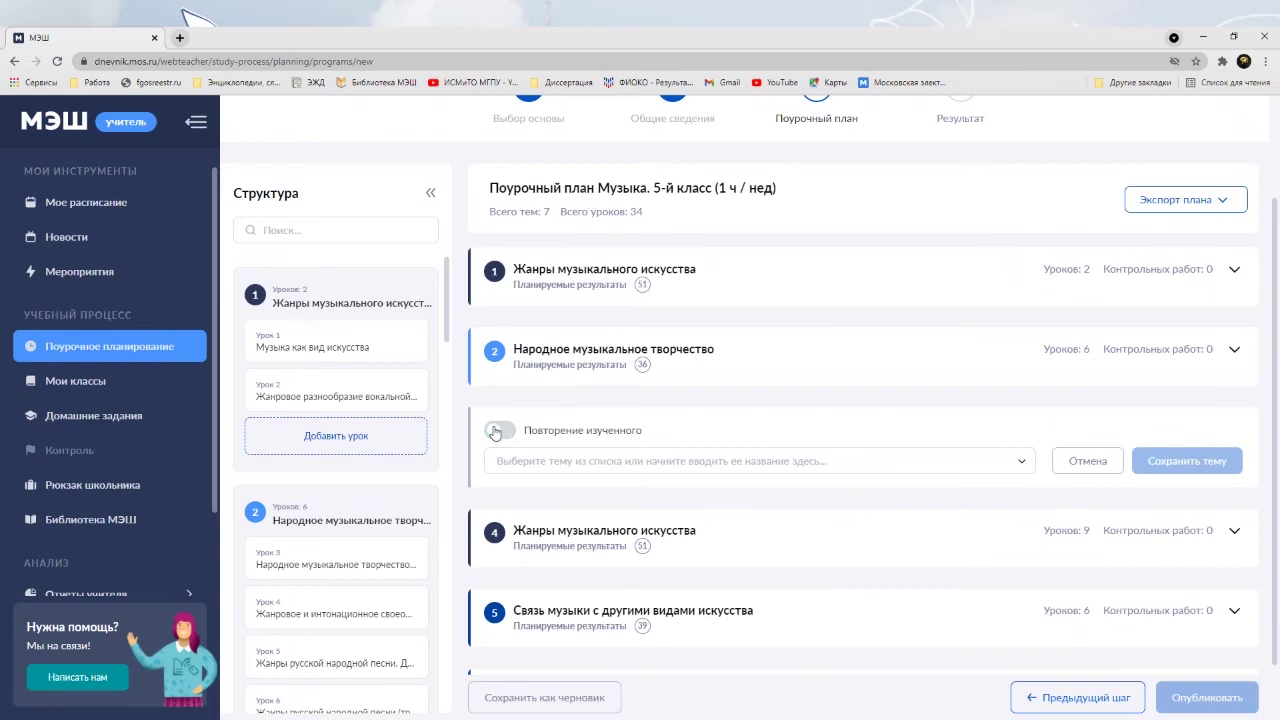
{"action": "left_click", "coordinate": [655, 457]}
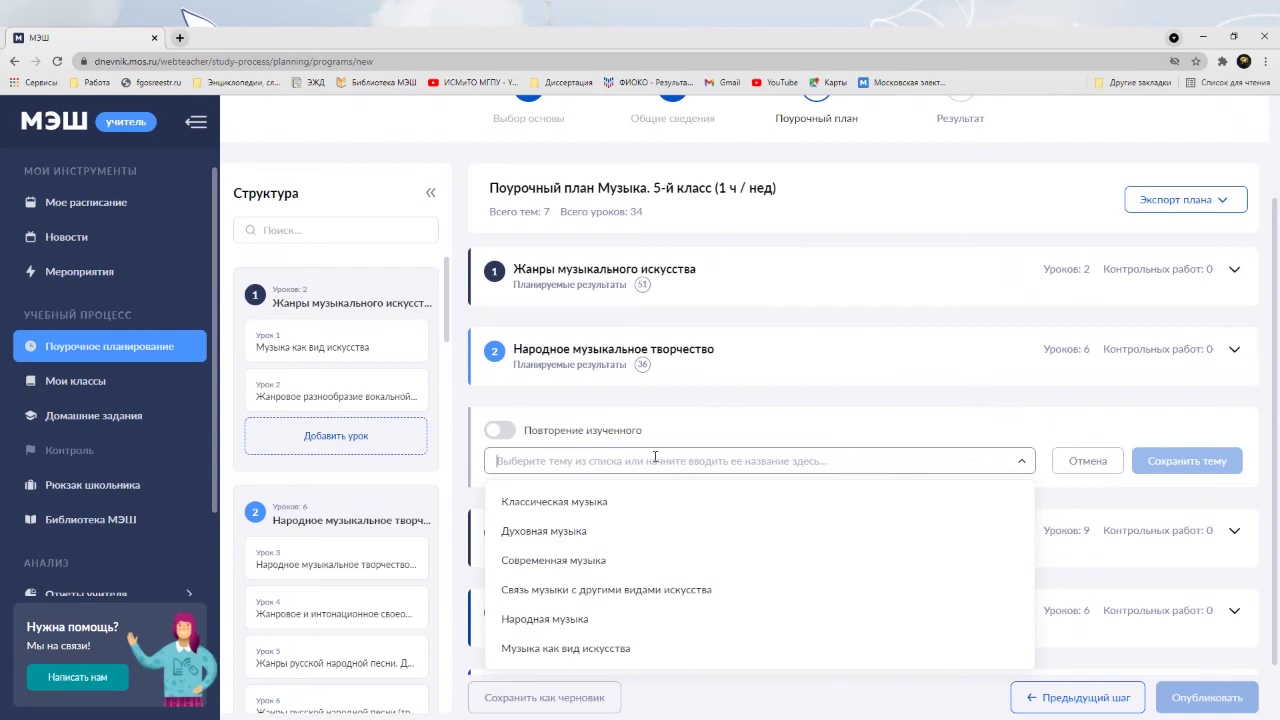
{"action": "left_click", "coordinate": [565, 619]}
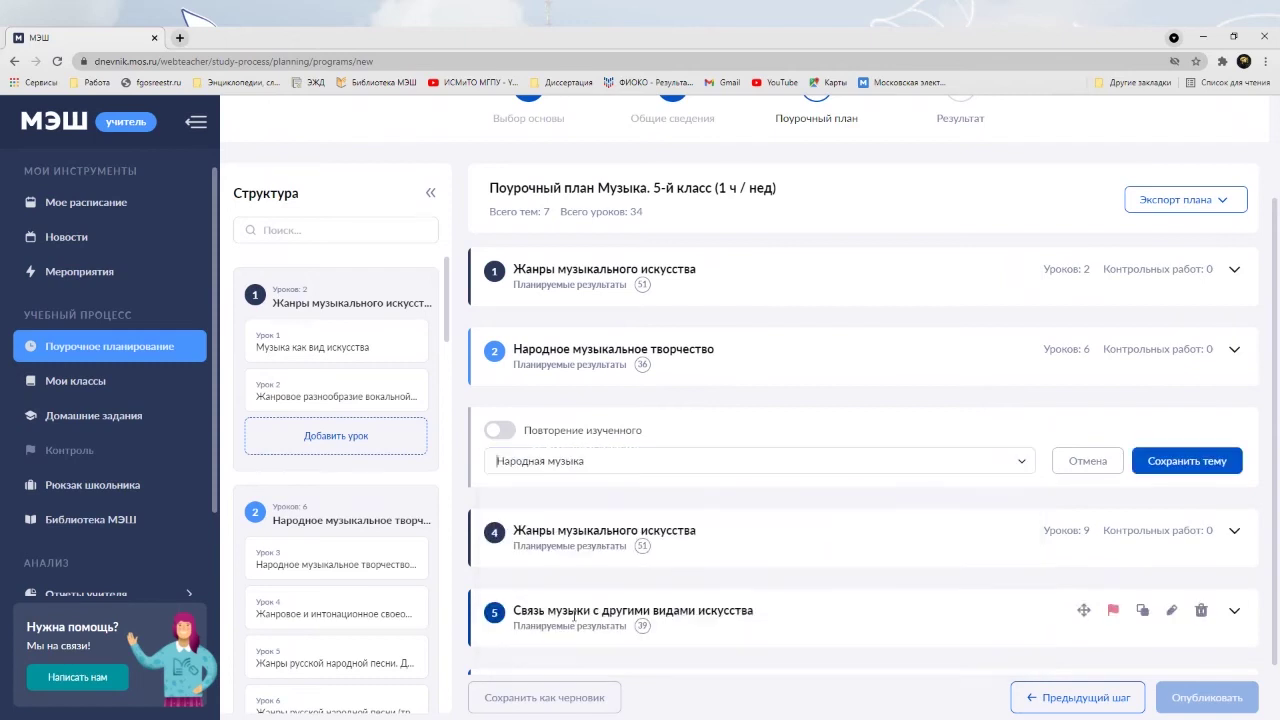
{"action": "left_click", "coordinate": [1187, 461]}
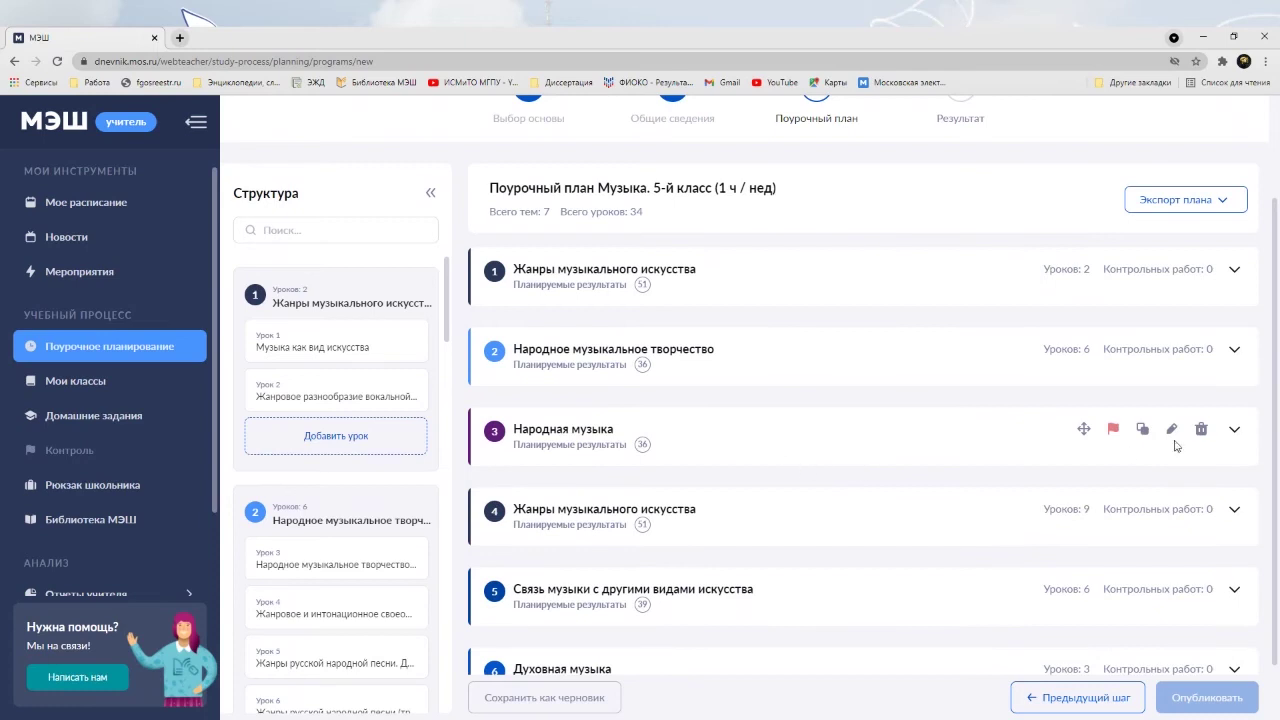
Expand topic 3, Народная музыка, and examine its lessons and their didactic units.
{"action": "left_click", "coordinate": [1234, 429]}
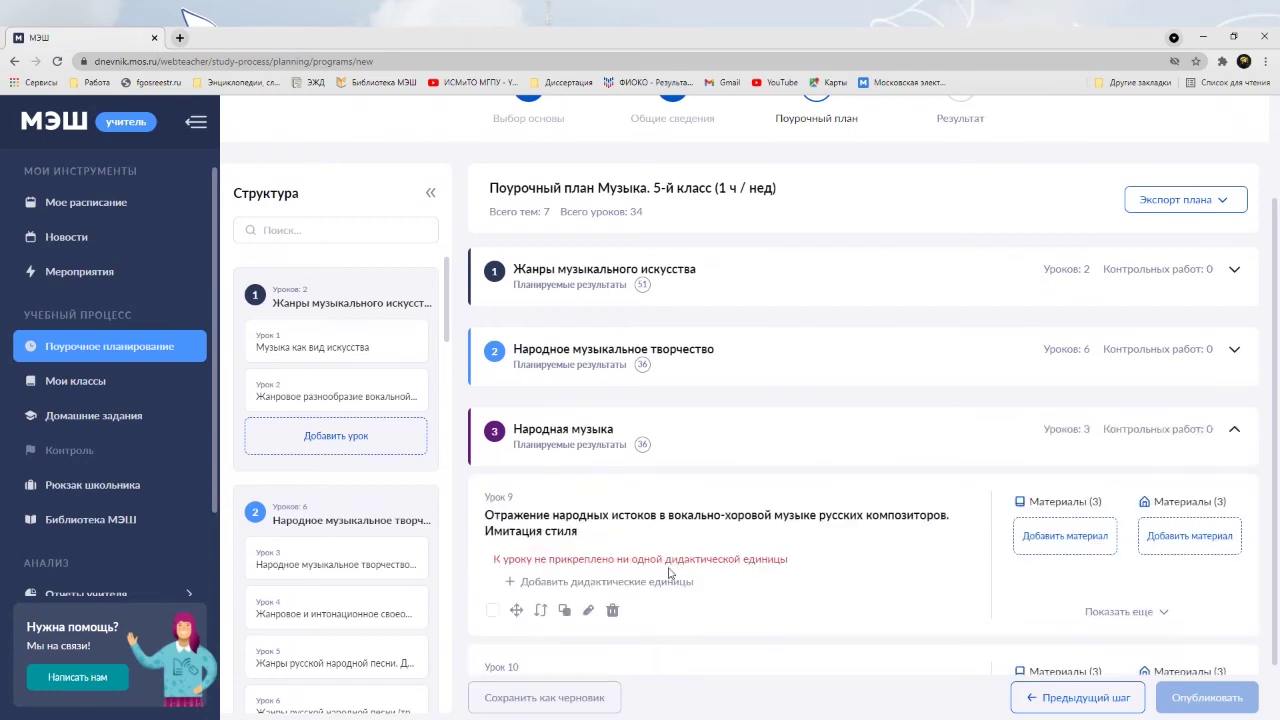
{"action": "scroll", "coordinate": [668, 508], "scroll_direction": "down", "scroll_amount": 3}
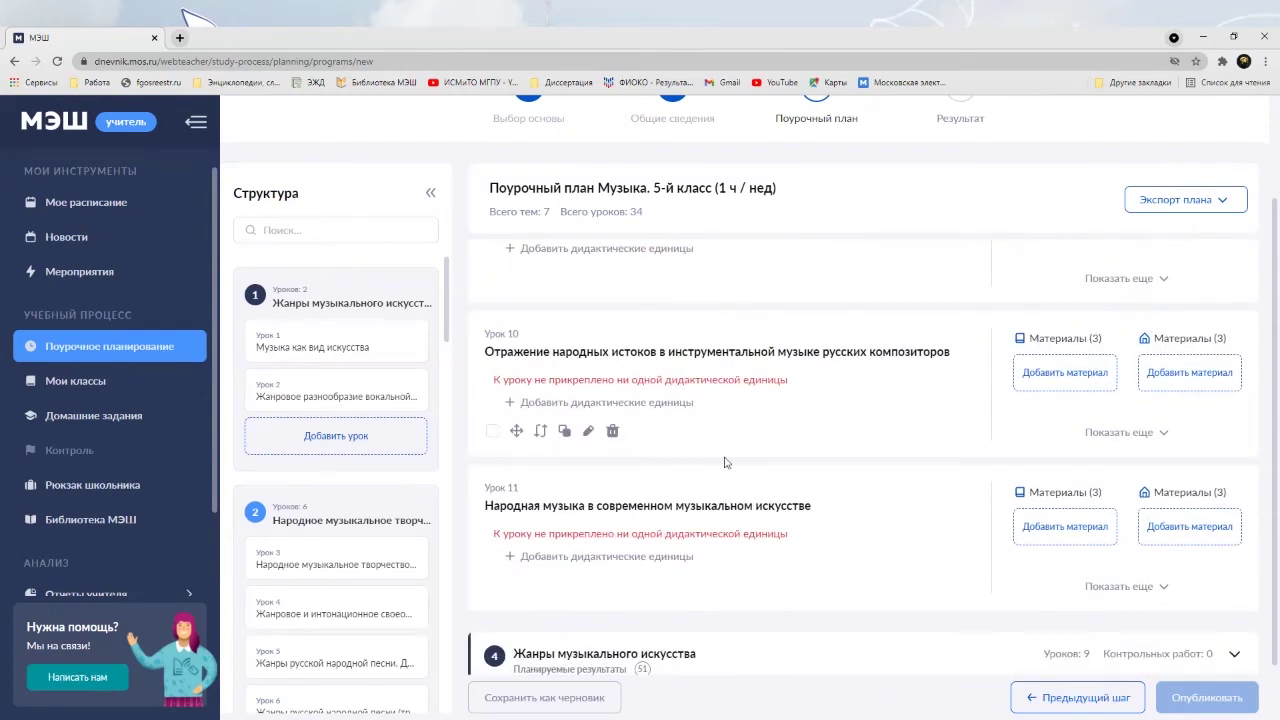
{"action": "scroll", "coordinate": [810, 370], "scroll_direction": "up", "scroll_amount": 3}
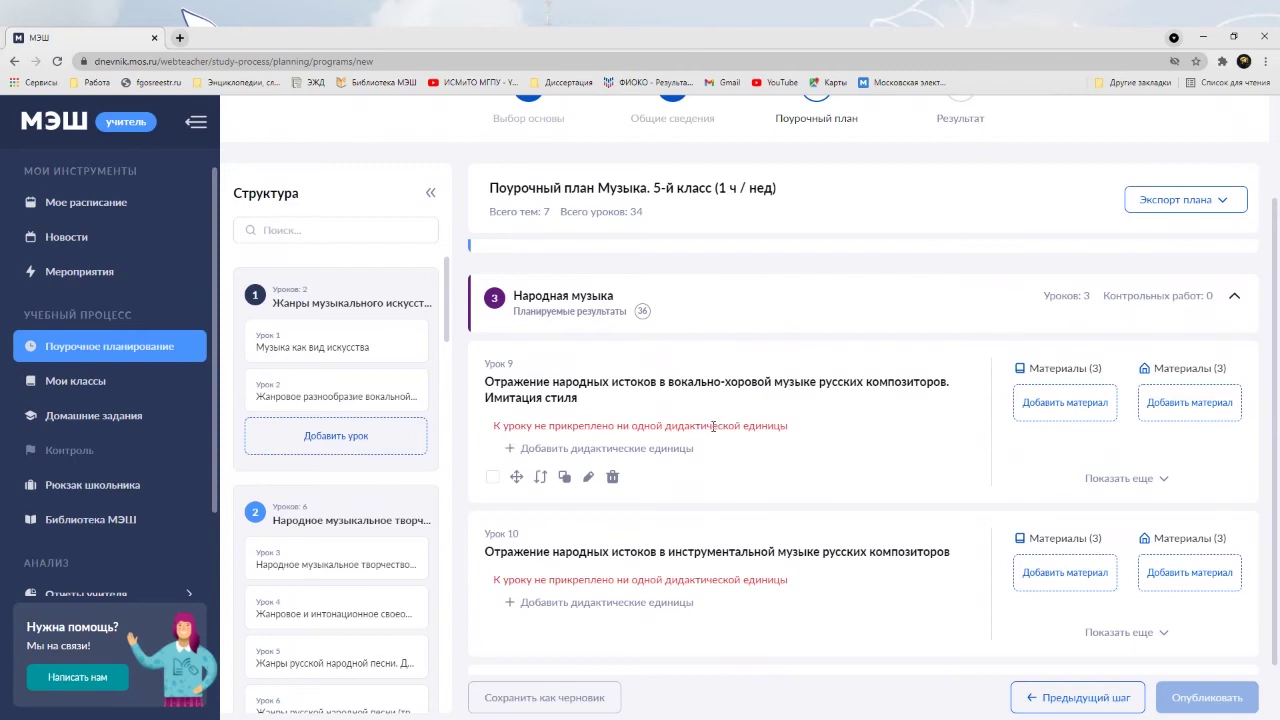
{"action": "mouse_move", "coordinate": [672, 343]}
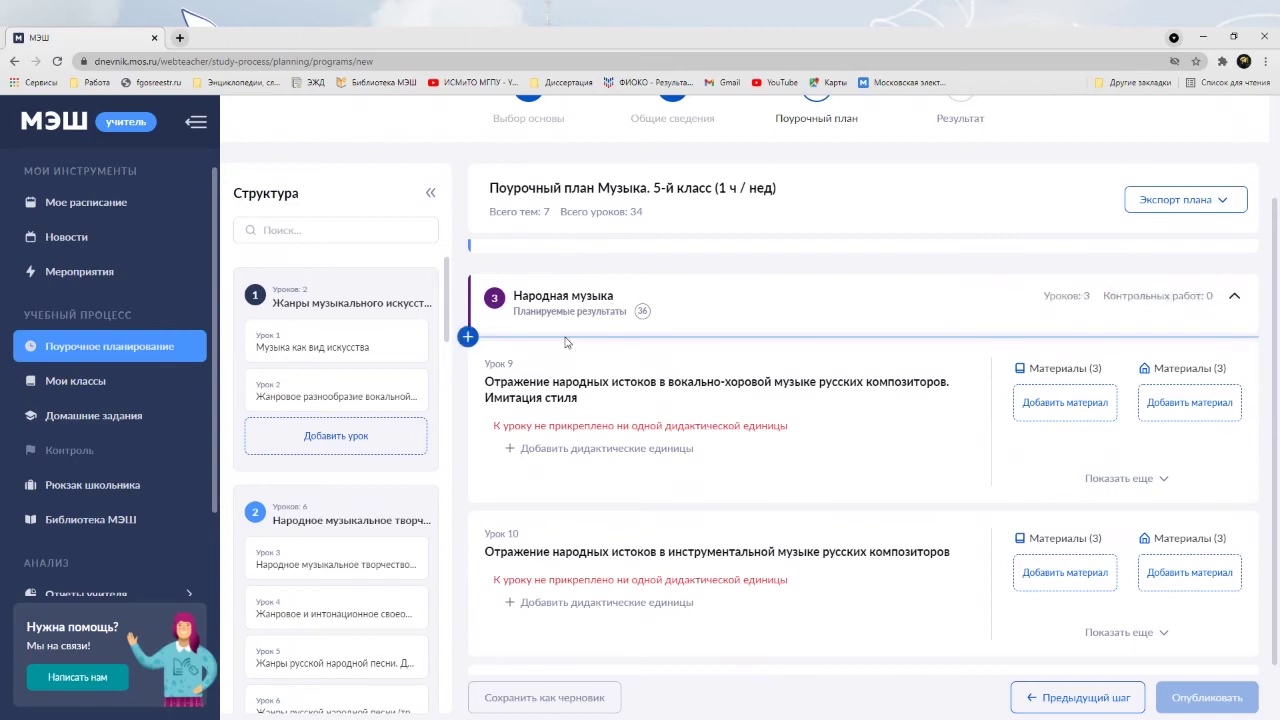
{"action": "mouse_move", "coordinate": [692, 441]}
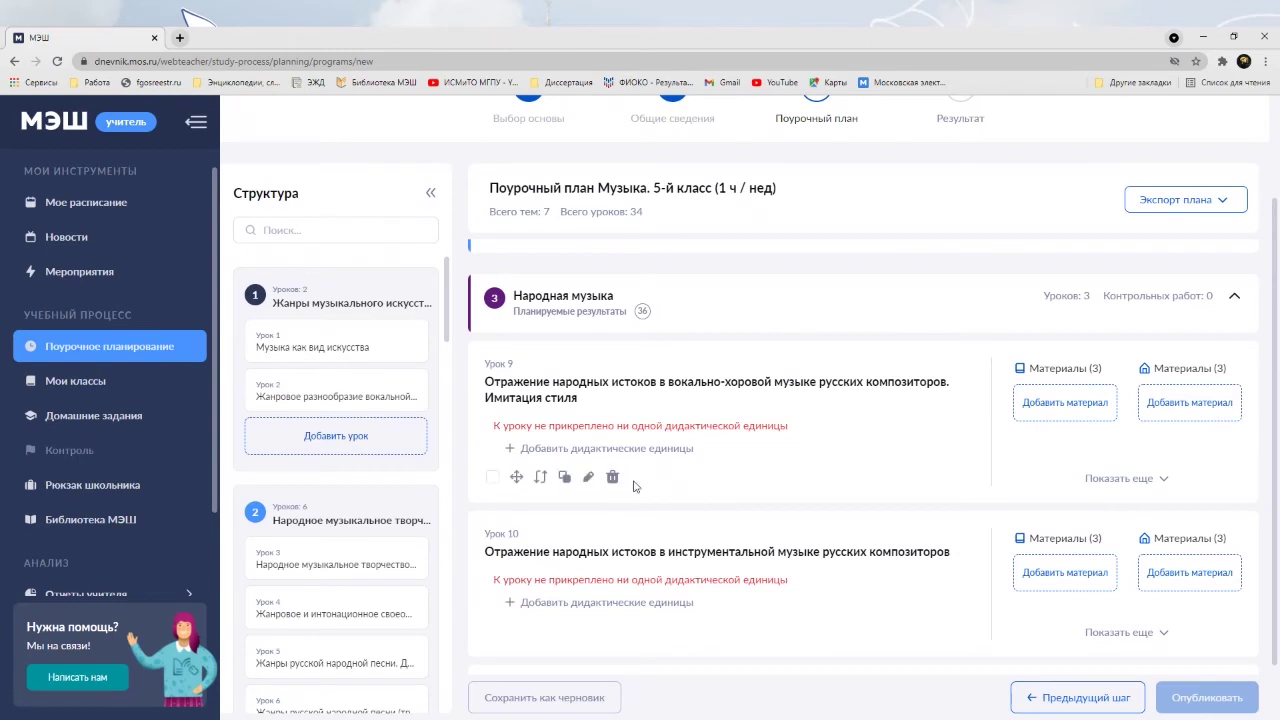
Rename topic 2, Народное музыкальное творчество, as Народная музыка and save the topic.
{"action": "scroll", "coordinate": [678, 453], "scroll_direction": "up", "scroll_amount": 2}
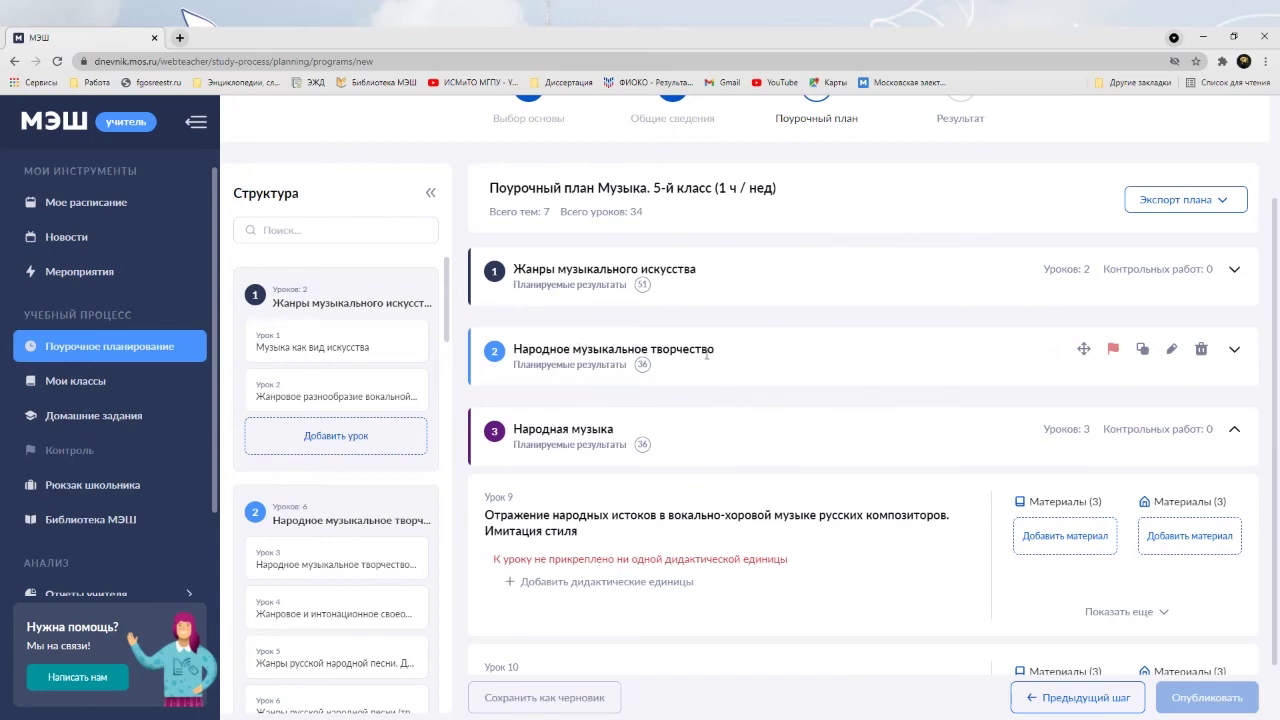
{"action": "left_click", "coordinate": [1171, 349]}
{"action": "left_click", "coordinate": [780, 390]}
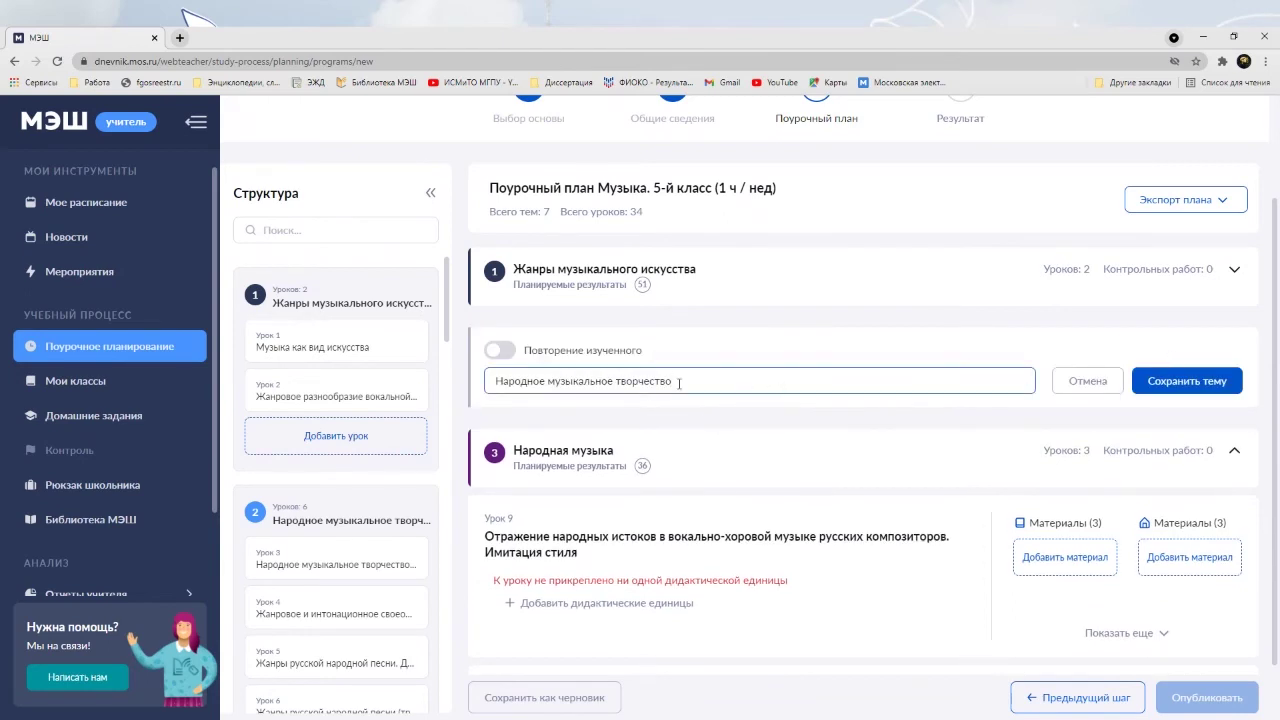
{"action": "left_click_drag", "start_coordinate": [679, 383], "coordinate": [484, 384]}
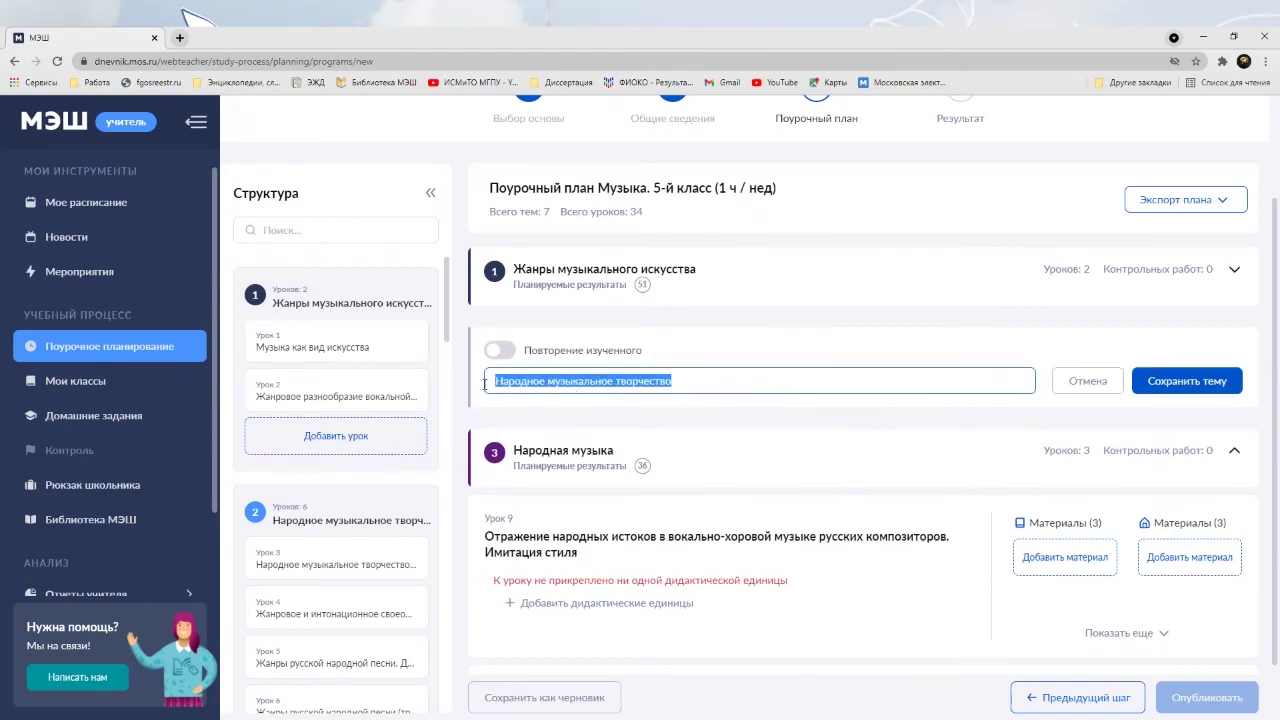
{"action": "double_click", "coordinate": [580, 381]}
{"action": "left_click_drag", "start_coordinate": [676, 387], "coordinate": [496, 373]}
{"action": "type", "text": "Народ"}
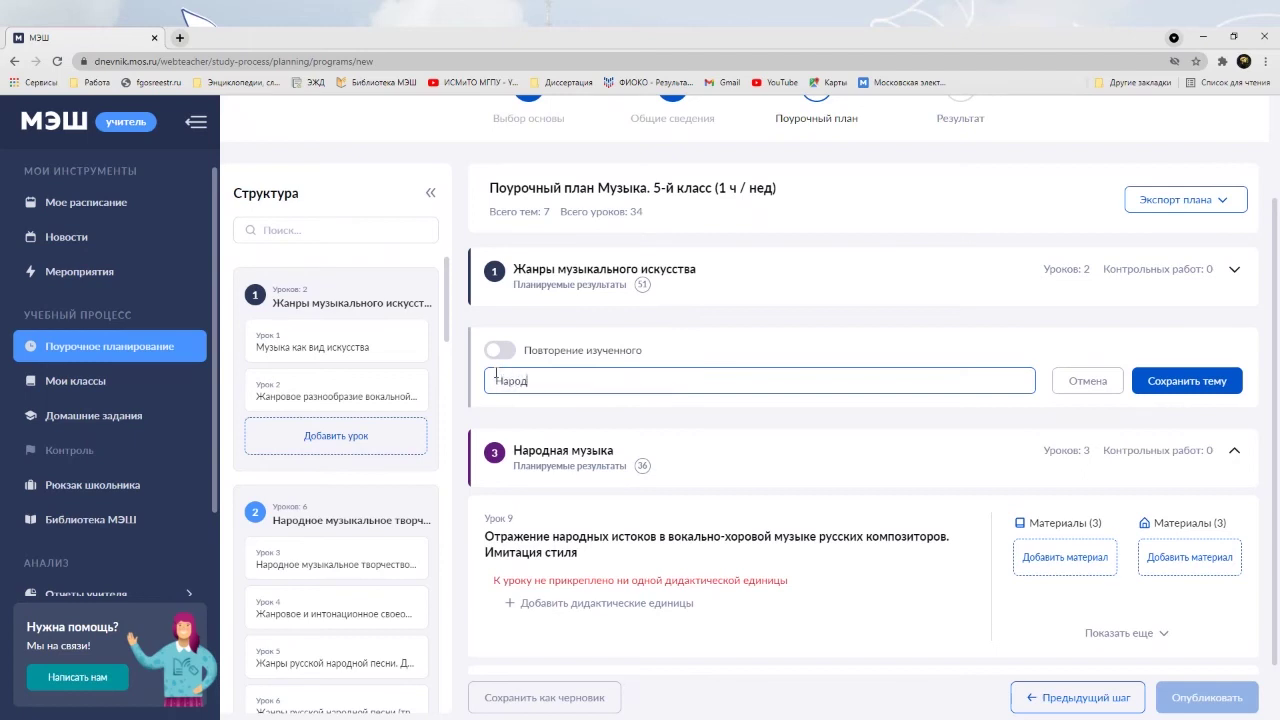
{"action": "type", "text": "ная музыка"}
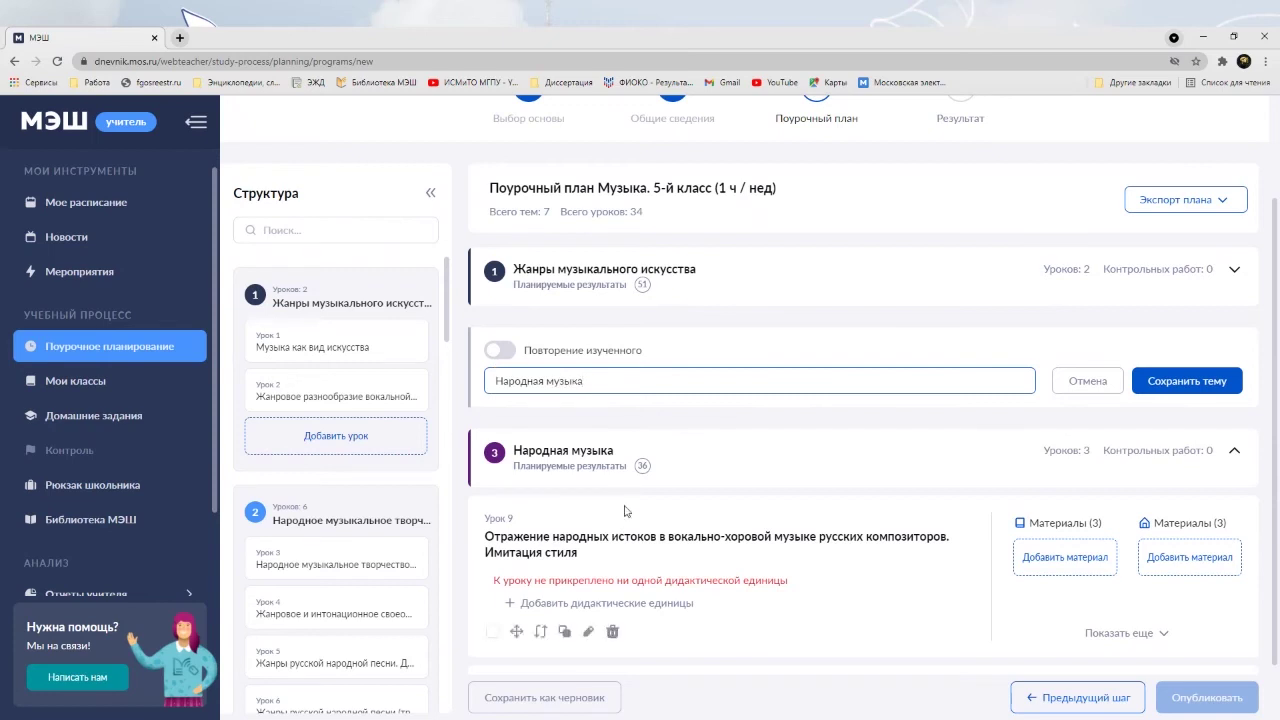
{"action": "left_click", "coordinate": [1215, 387]}
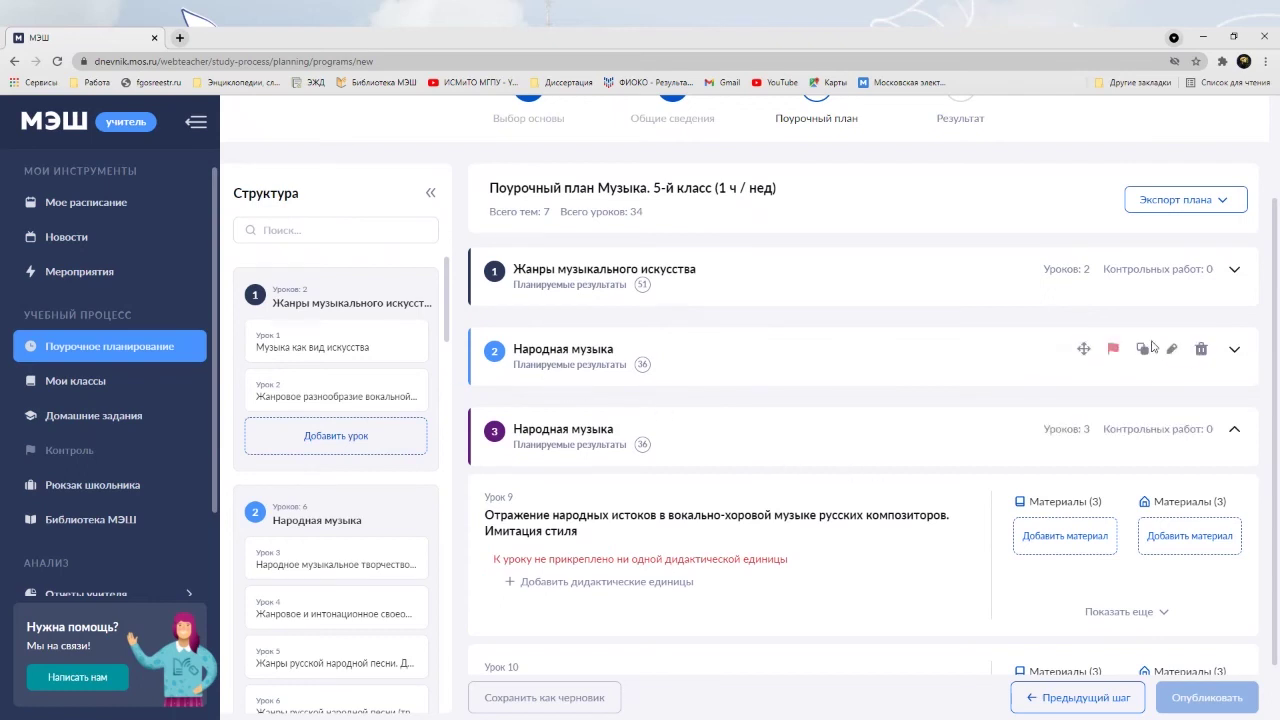
Reopen topic 2 for editing, choose Народная музыка from the available topics and save it.
{"action": "left_click", "coordinate": [675, 383]}
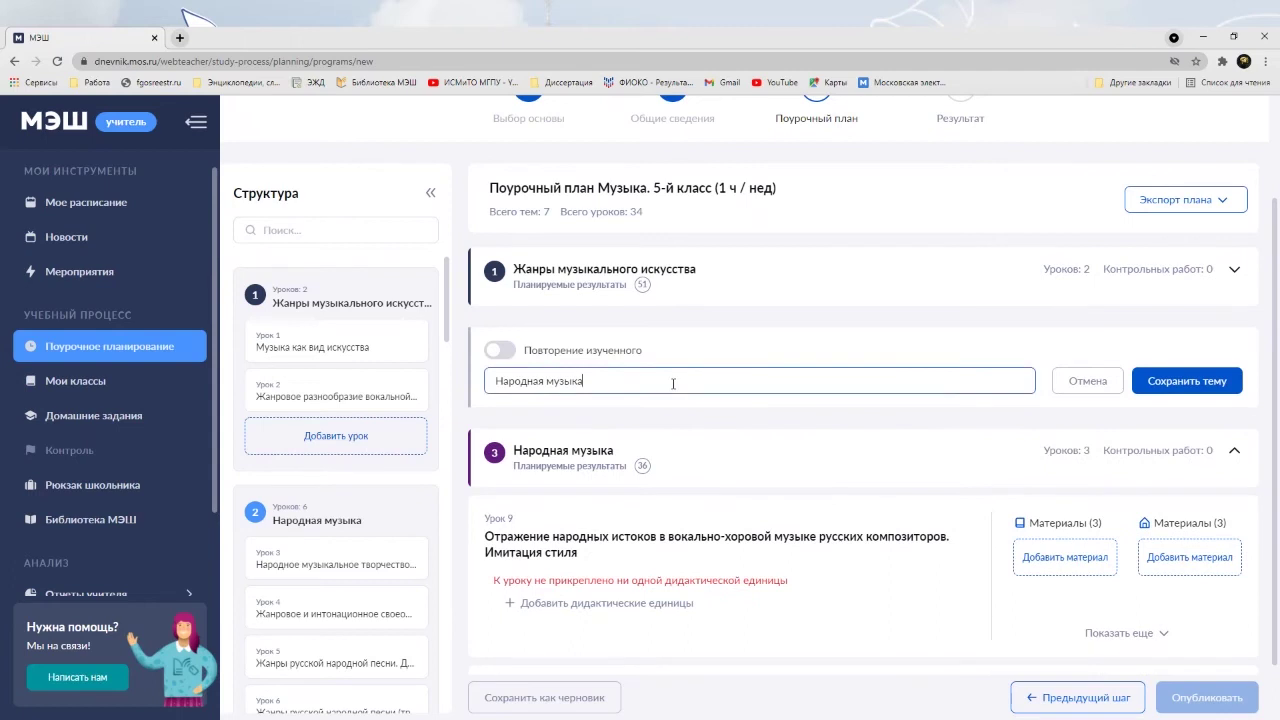
{"action": "double_click", "coordinate": [673, 383]}
{"action": "triple_click", "coordinate": [673, 383]}
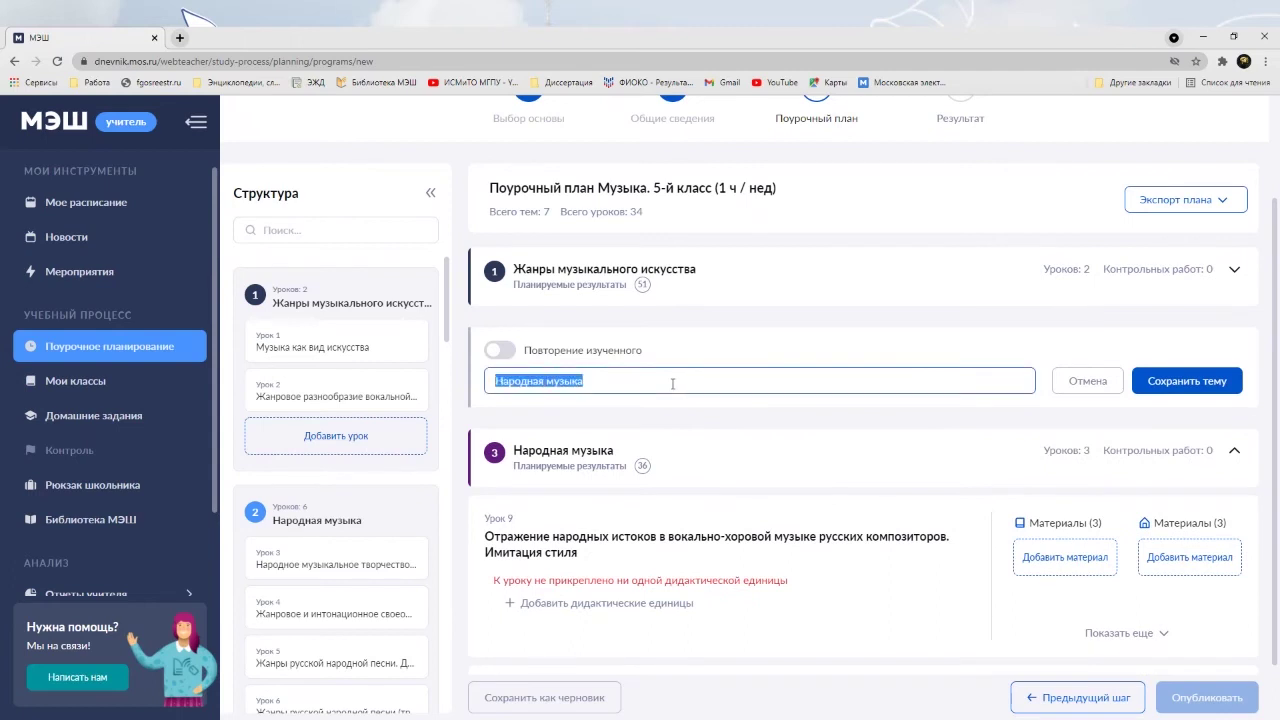
{"action": "left_click", "coordinate": [968, 387]}
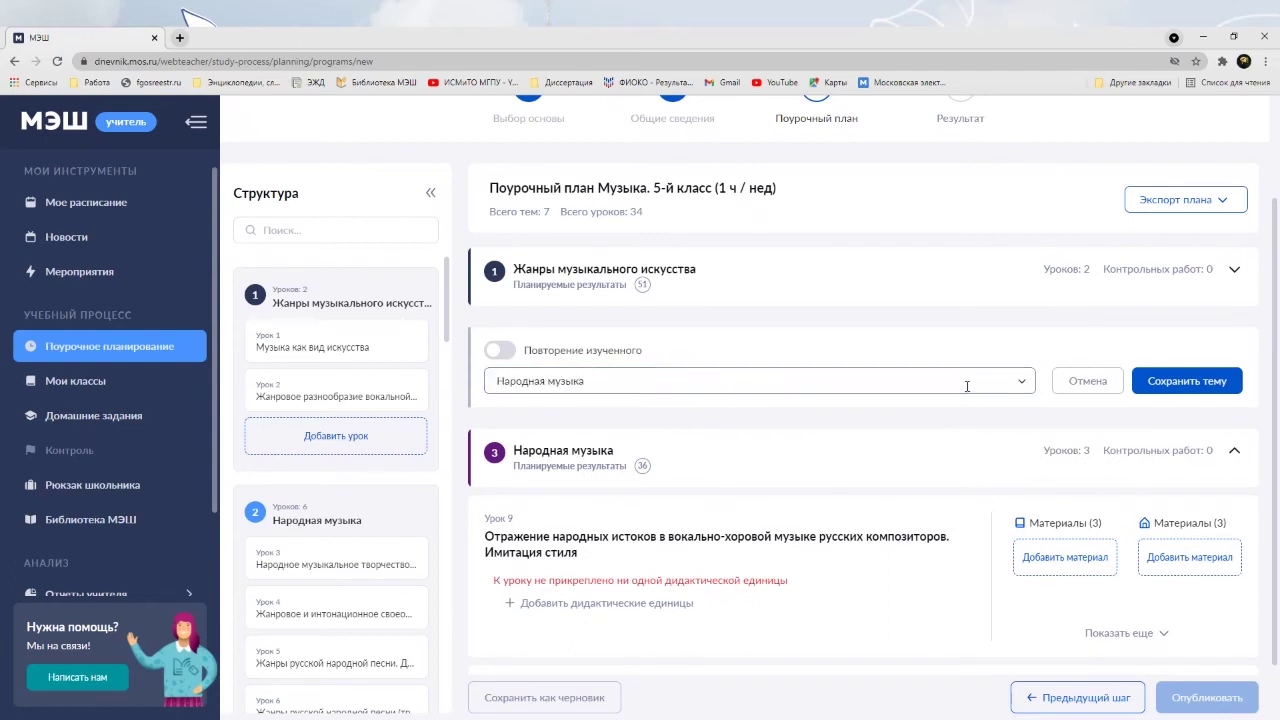
{"action": "left_click", "coordinate": [1022, 386]}
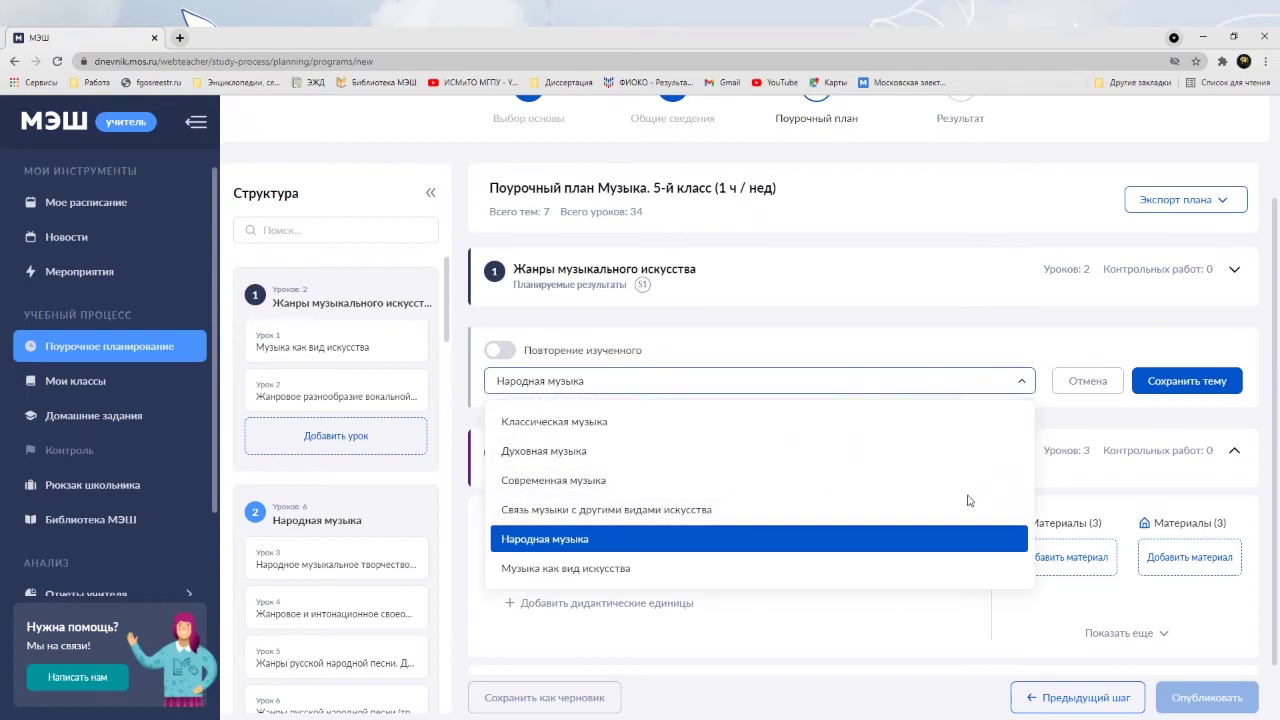
{"action": "left_click", "coordinate": [701, 546]}
{"action": "left_click", "coordinate": [1187, 381]}
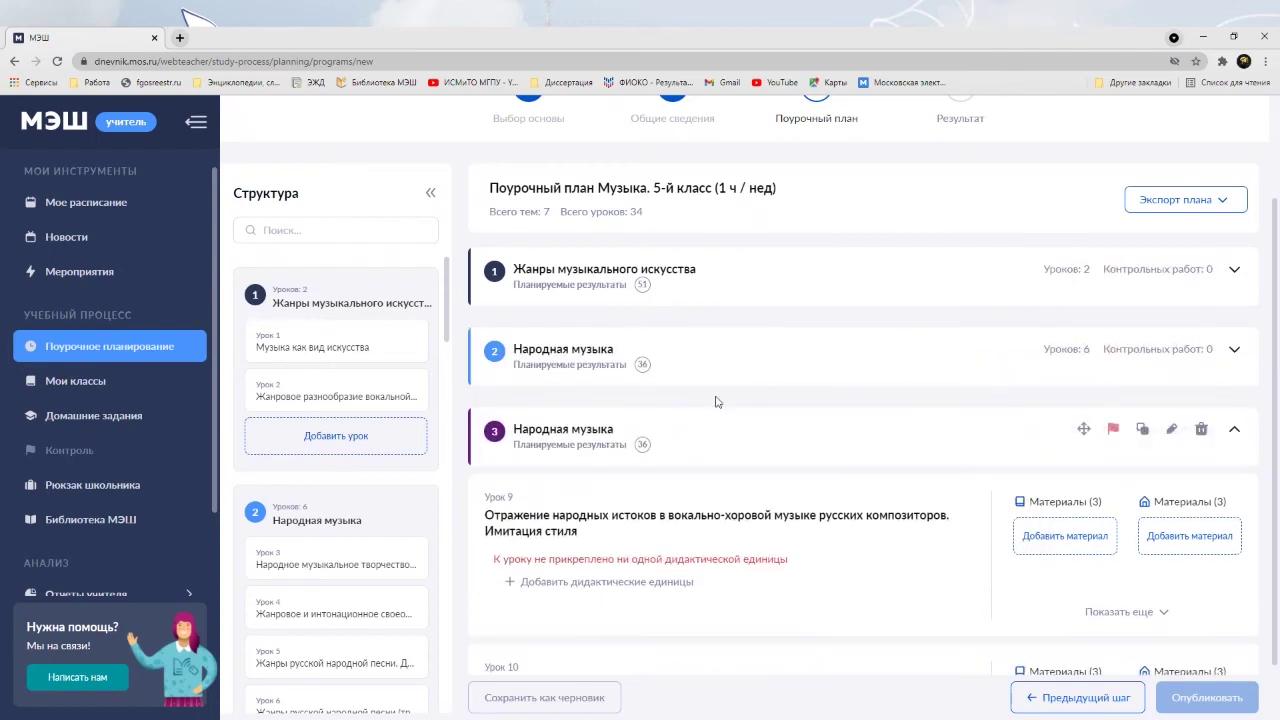
Collapse topic 3, return to the 2021-2022 planning overview and start developing a new lesson plan.
{"action": "left_click", "coordinate": [1236, 430]}
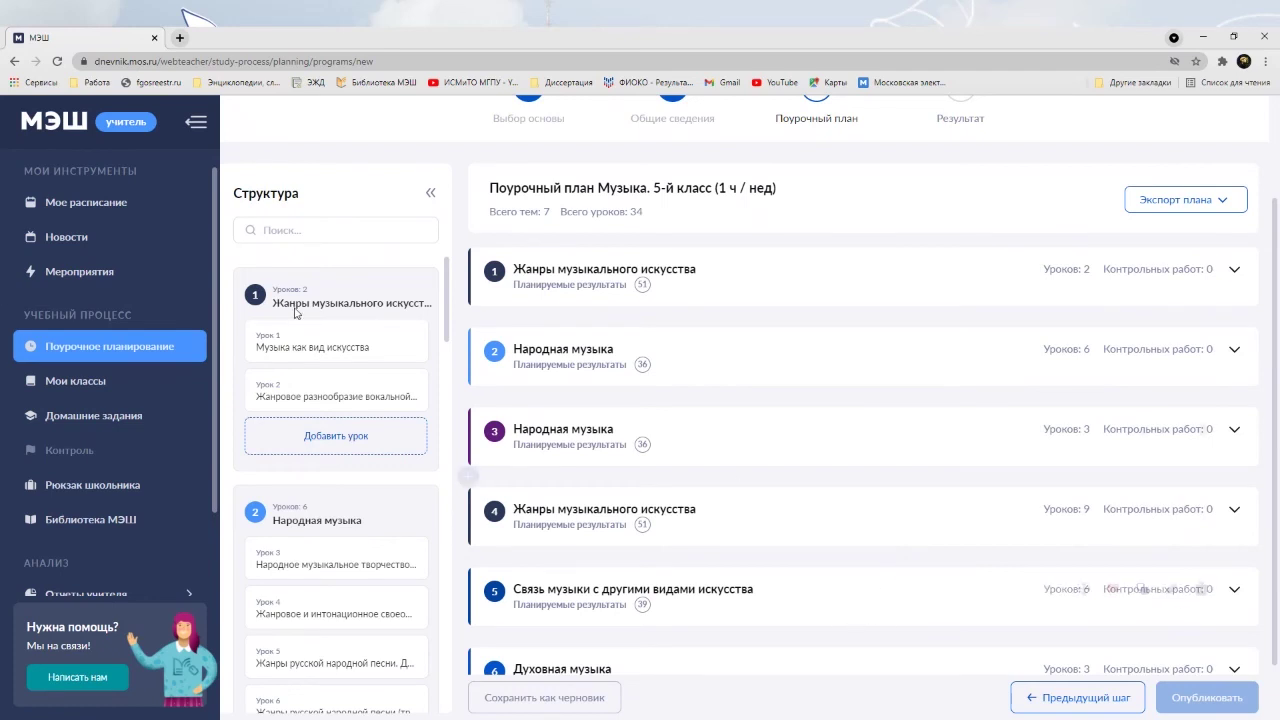
{"action": "left_click", "coordinate": [81, 348]}
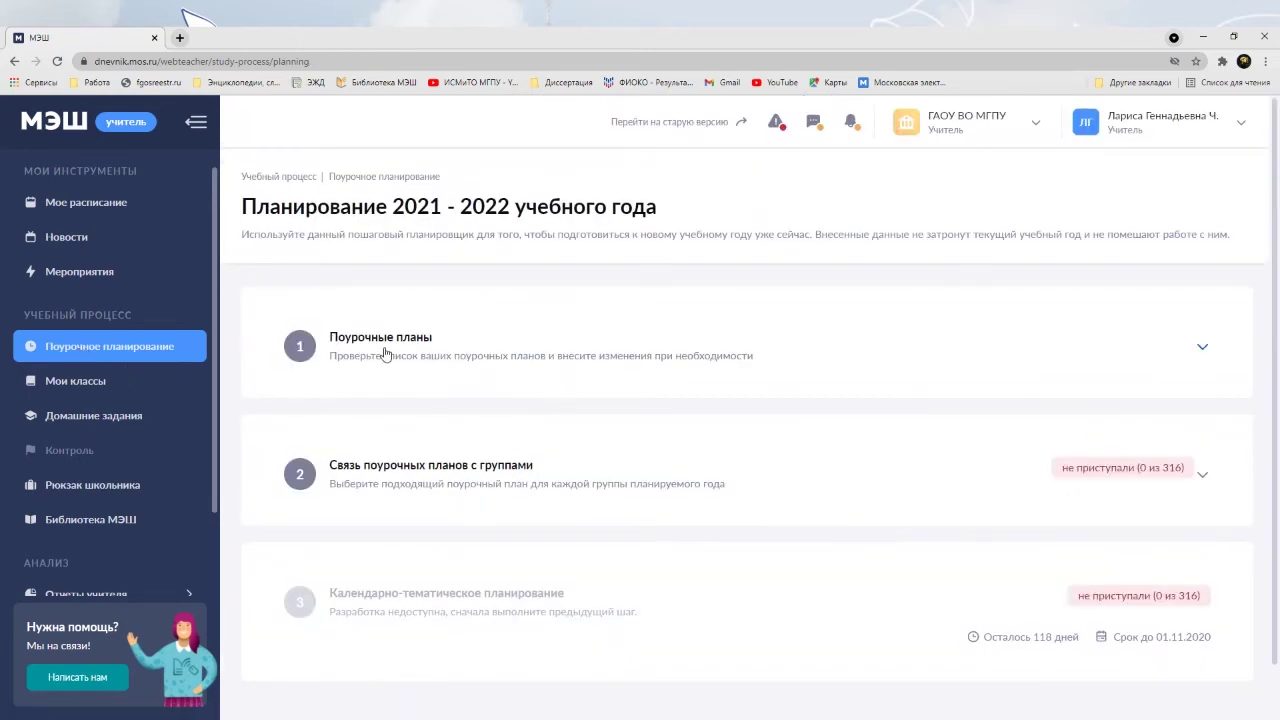
{"action": "left_click", "coordinate": [384, 352]}
{"action": "scroll", "coordinate": [384, 352], "scroll_direction": "down", "scroll_amount": 5}
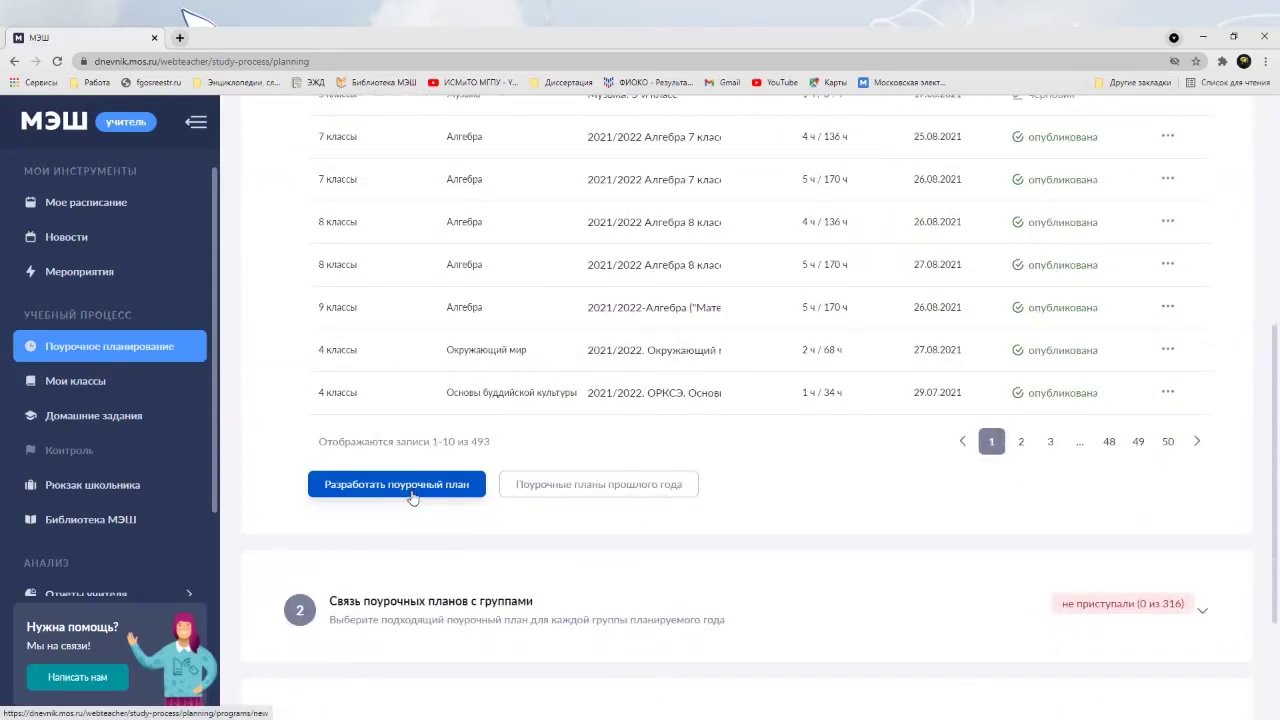
{"action": "left_click", "coordinate": [412, 485]}
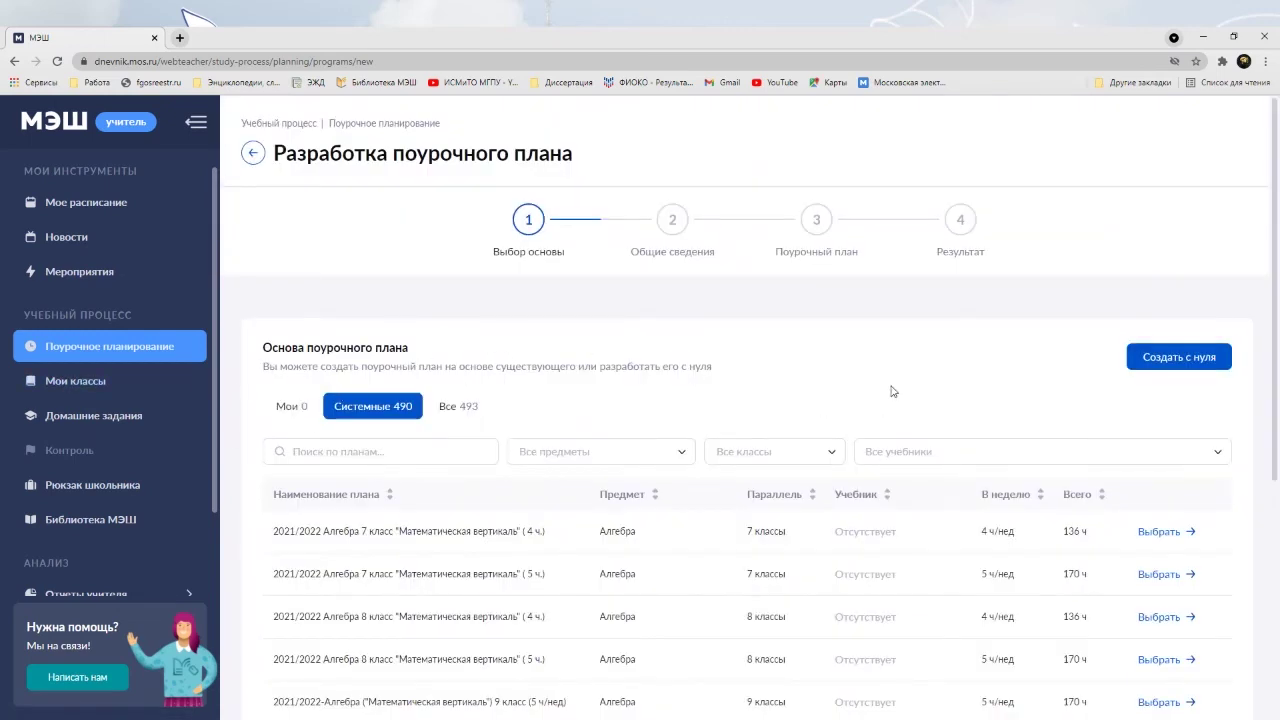
Filter the system lesson plans offered as a basis by the subject Музыка.
{"action": "scroll", "coordinate": [862, 368], "scroll_direction": "down", "scroll_amount": 2}
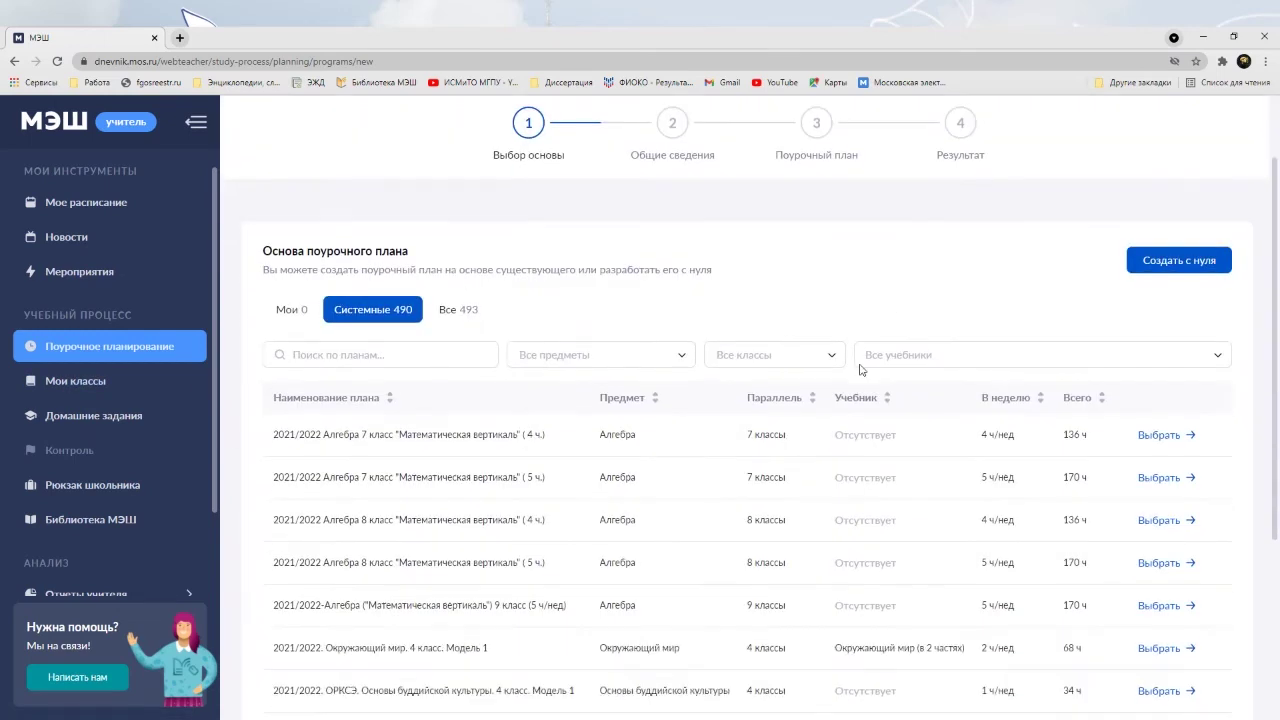
{"action": "left_click", "coordinate": [598, 319]}
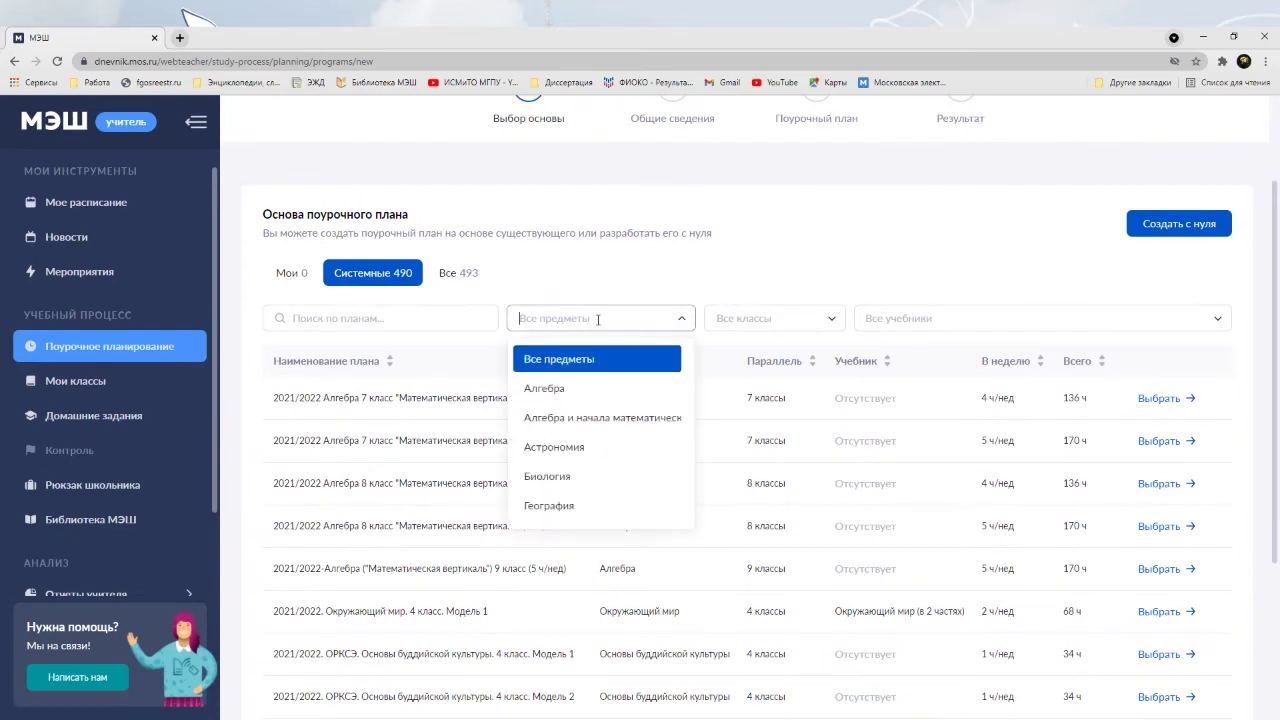
{"action": "type", "text": "му"}
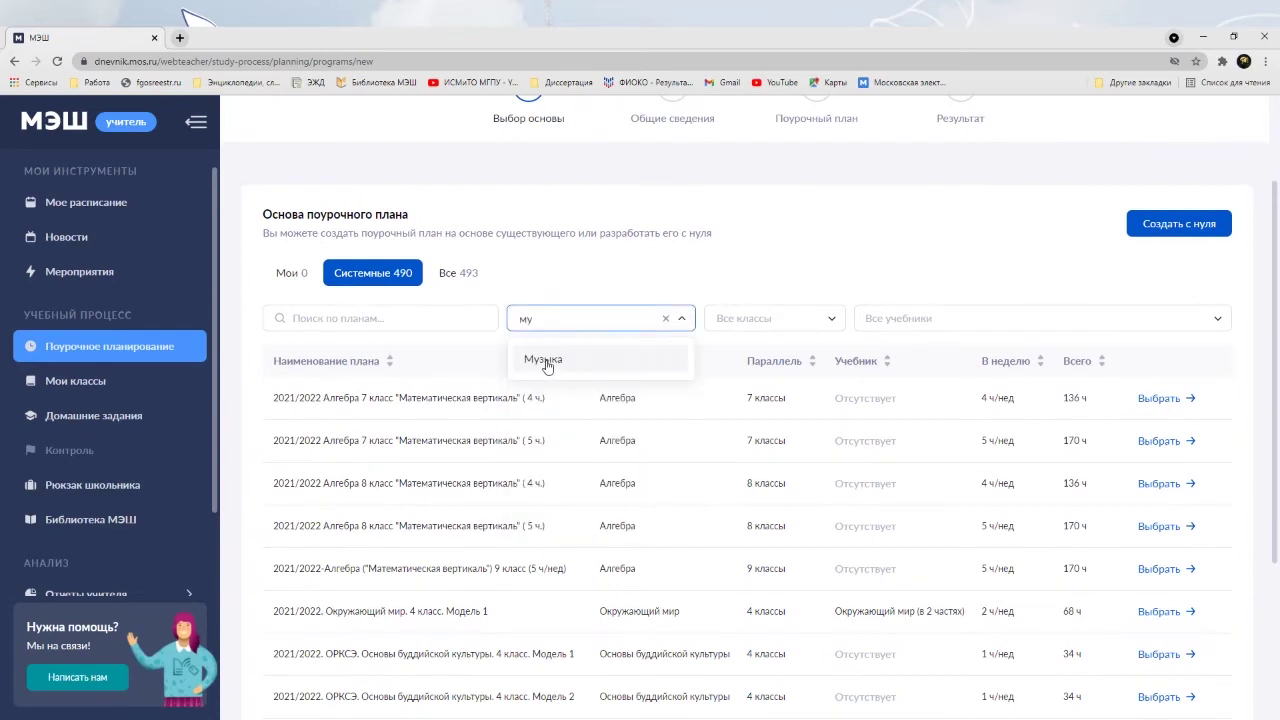
{"action": "left_click", "coordinate": [546, 364]}
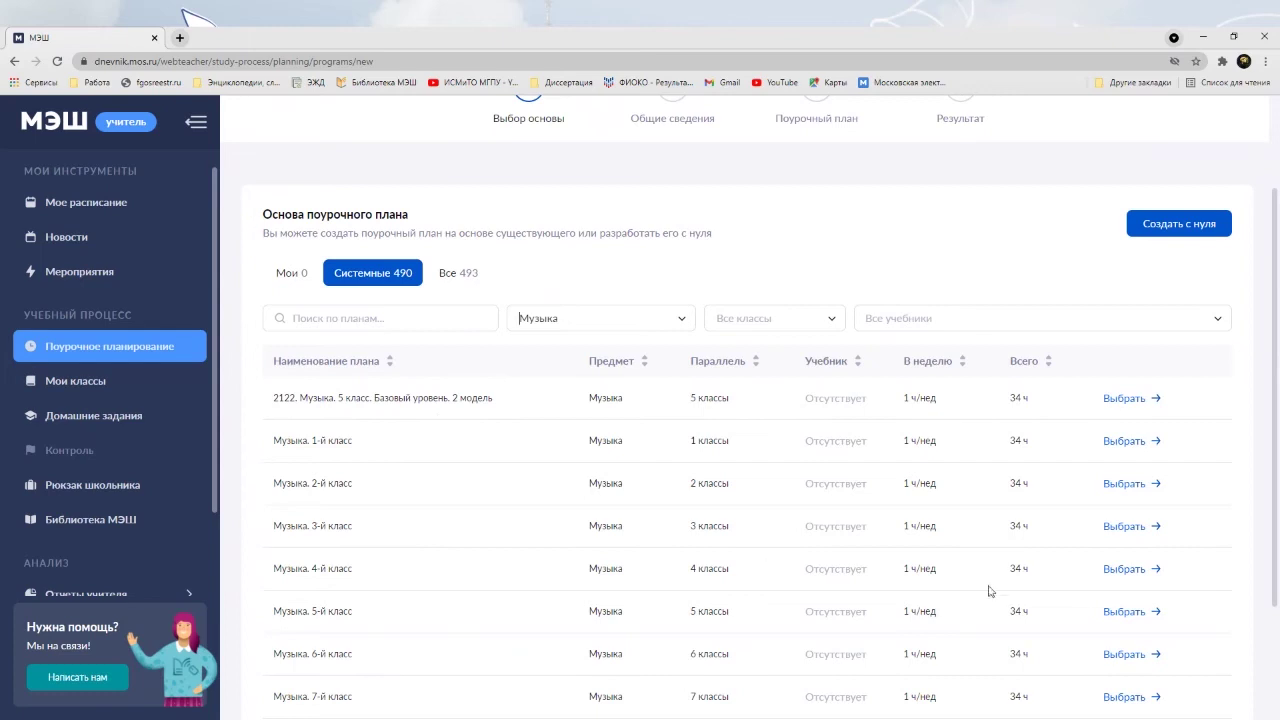
Choose the plan 2122. Музыка. 5 класс. Базовый уровень. 2 модель as the basis and continue past its general information to the lesson plan stage.
{"action": "left_click", "coordinate": [1104, 396]}
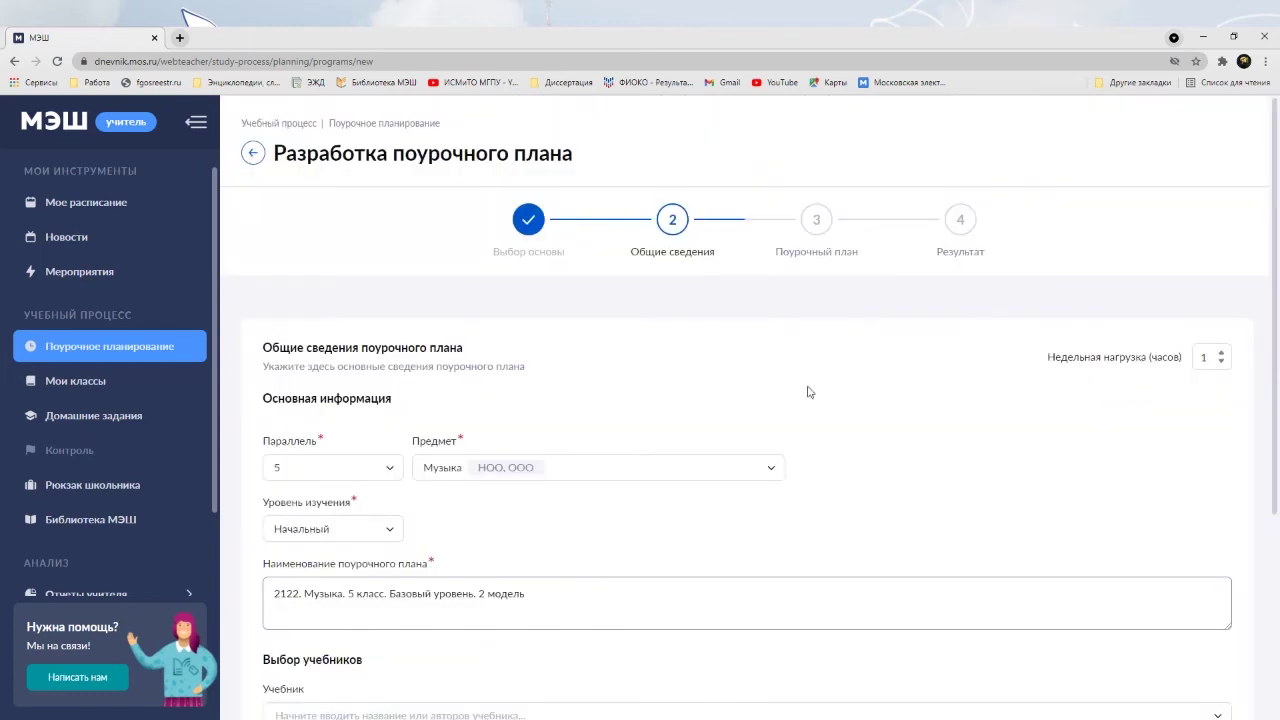
{"action": "scroll", "coordinate": [1060, 672], "scroll_direction": "down", "scroll_amount": 5}
{"action": "left_click", "coordinate": [1200, 628]}
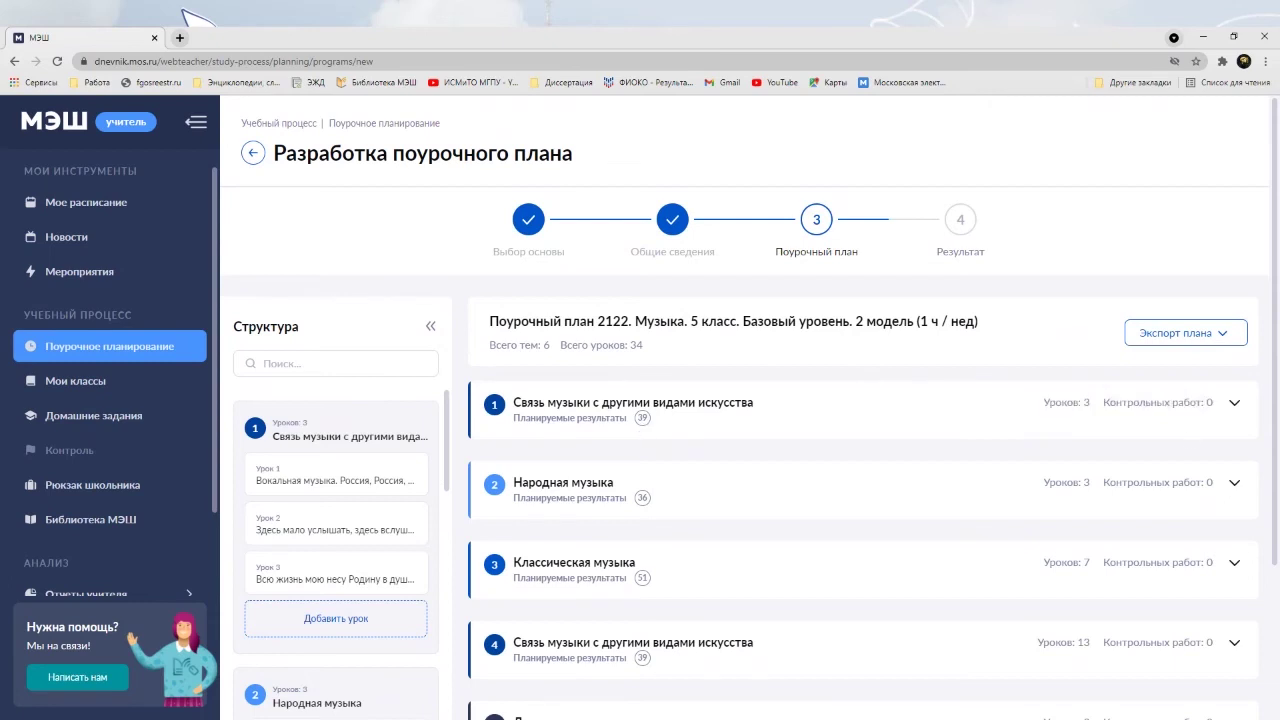
Examine the planned results for topic 1, Связь музыки с другими видами искусства, across the начальный, повышенный and высокий levels.
{"action": "left_click", "coordinate": [643, 421]}
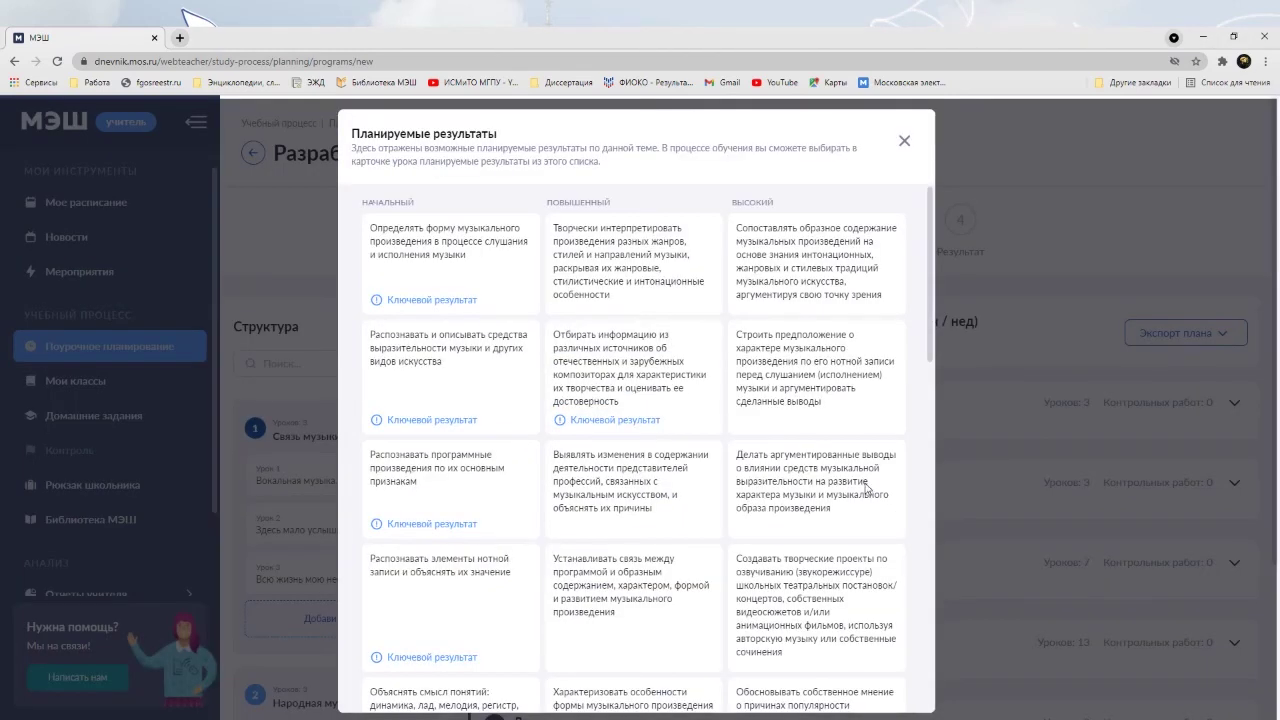
{"action": "scroll", "coordinate": [744, 314], "scroll_direction": "down", "scroll_amount": 5}
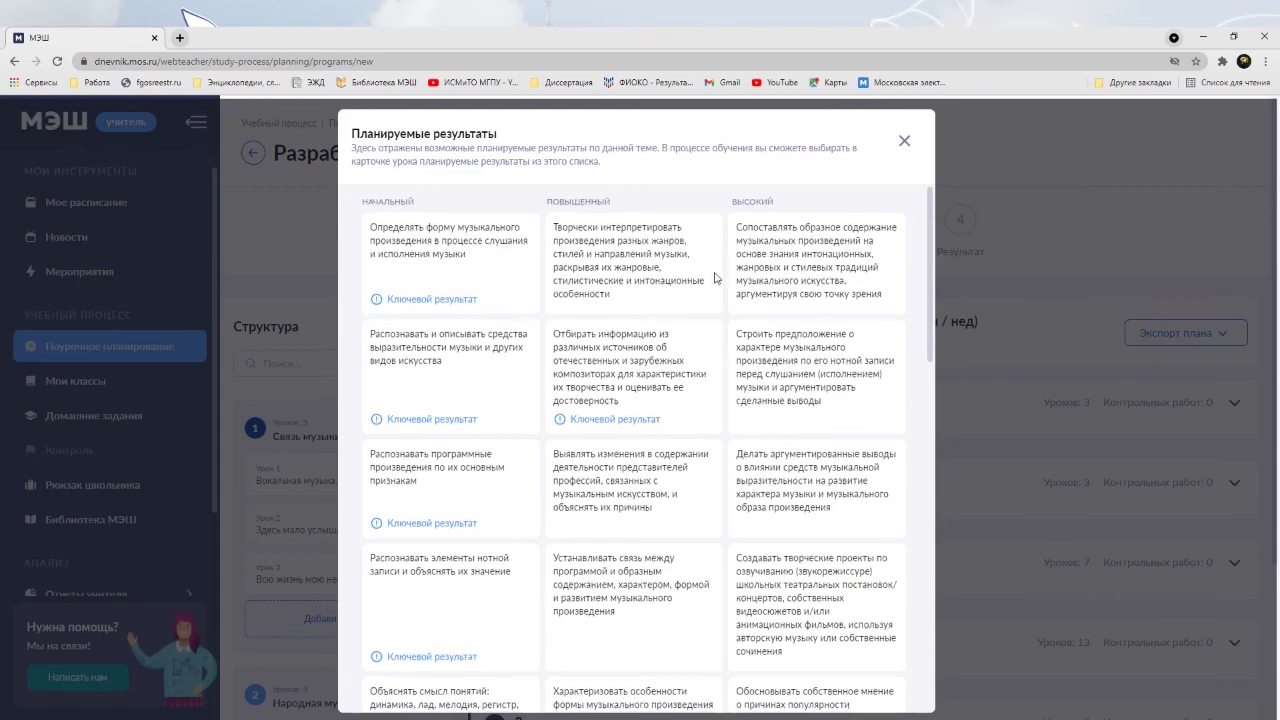
{"action": "scroll", "coordinate": [710, 455], "scroll_direction": "down", "scroll_amount": 4}
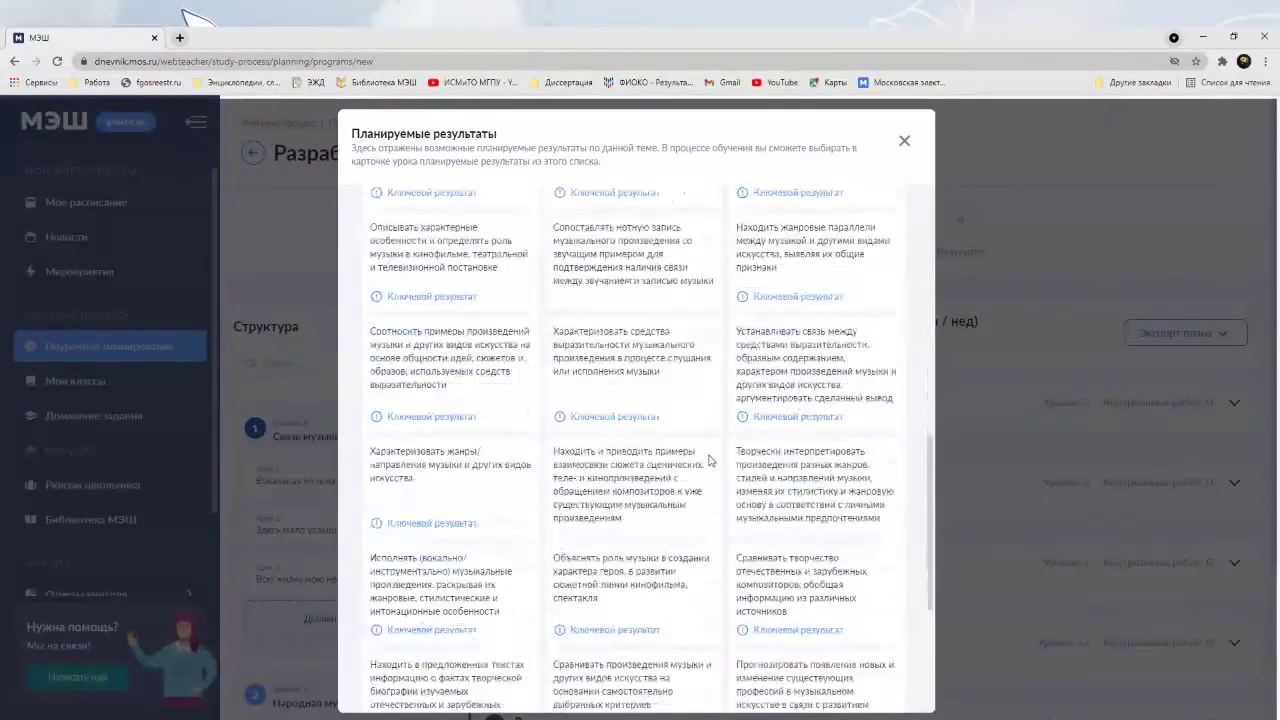
{"action": "scroll", "coordinate": [704, 466], "scroll_direction": "down", "scroll_amount": 1}
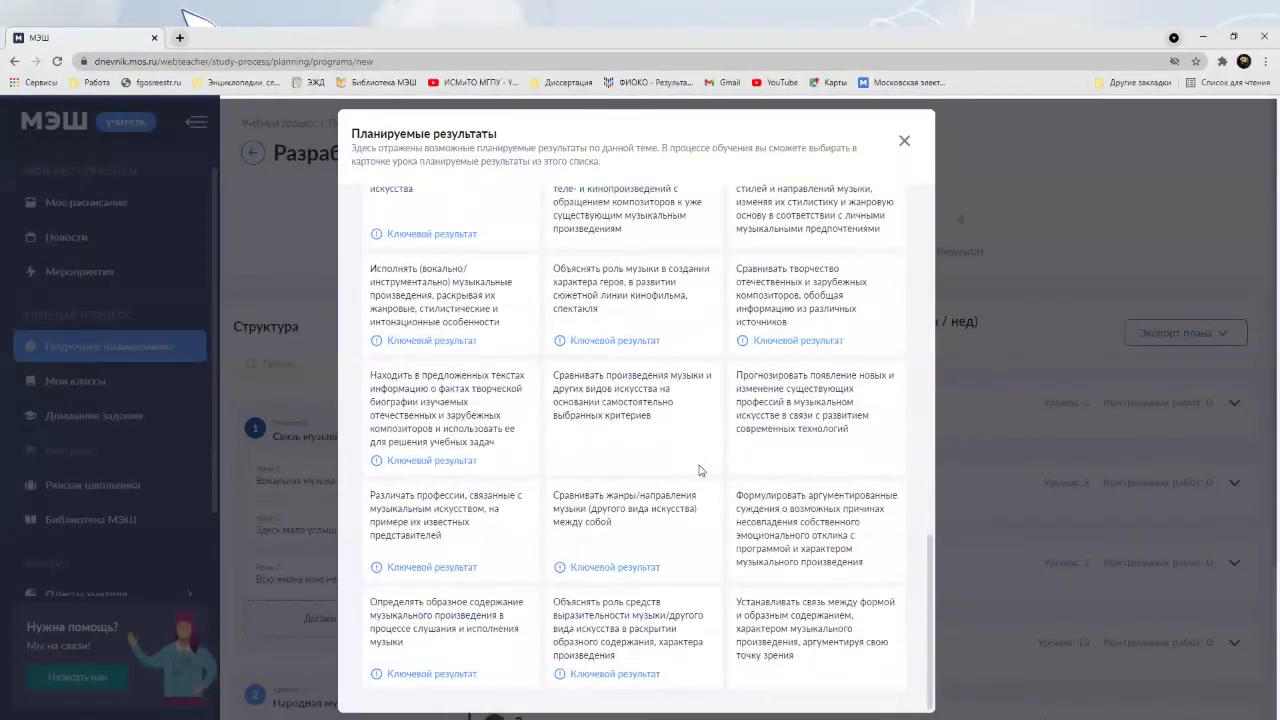
{"action": "scroll", "coordinate": [724, 450], "scroll_direction": "up", "scroll_amount": 3}
{"action": "scroll", "coordinate": [724, 450], "scroll_direction": "up", "scroll_amount": 8}
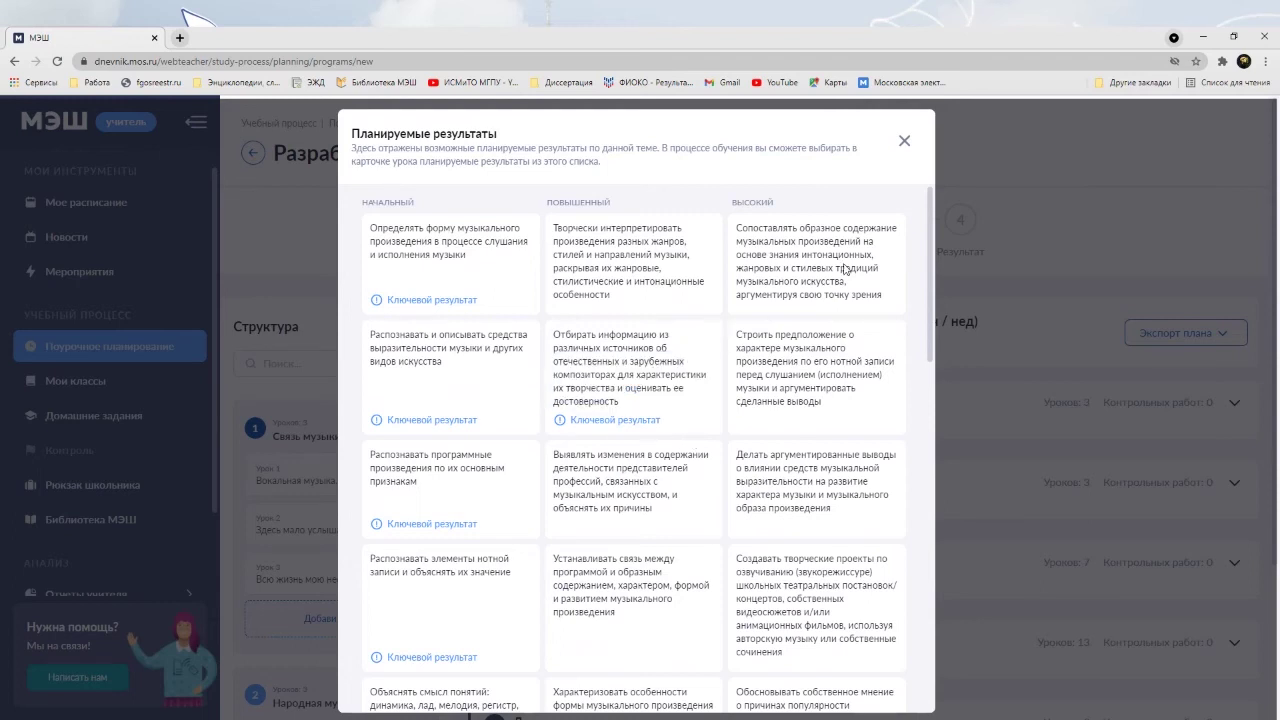
{"action": "left_click", "coordinate": [903, 143]}
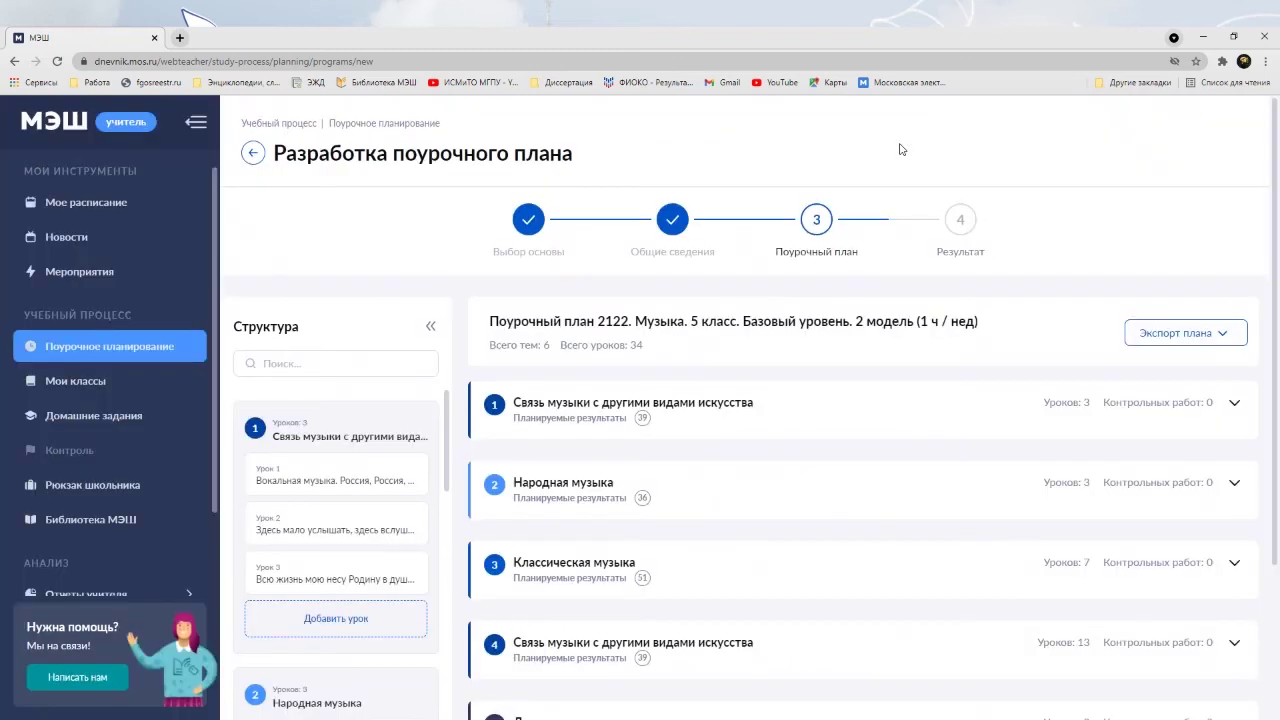